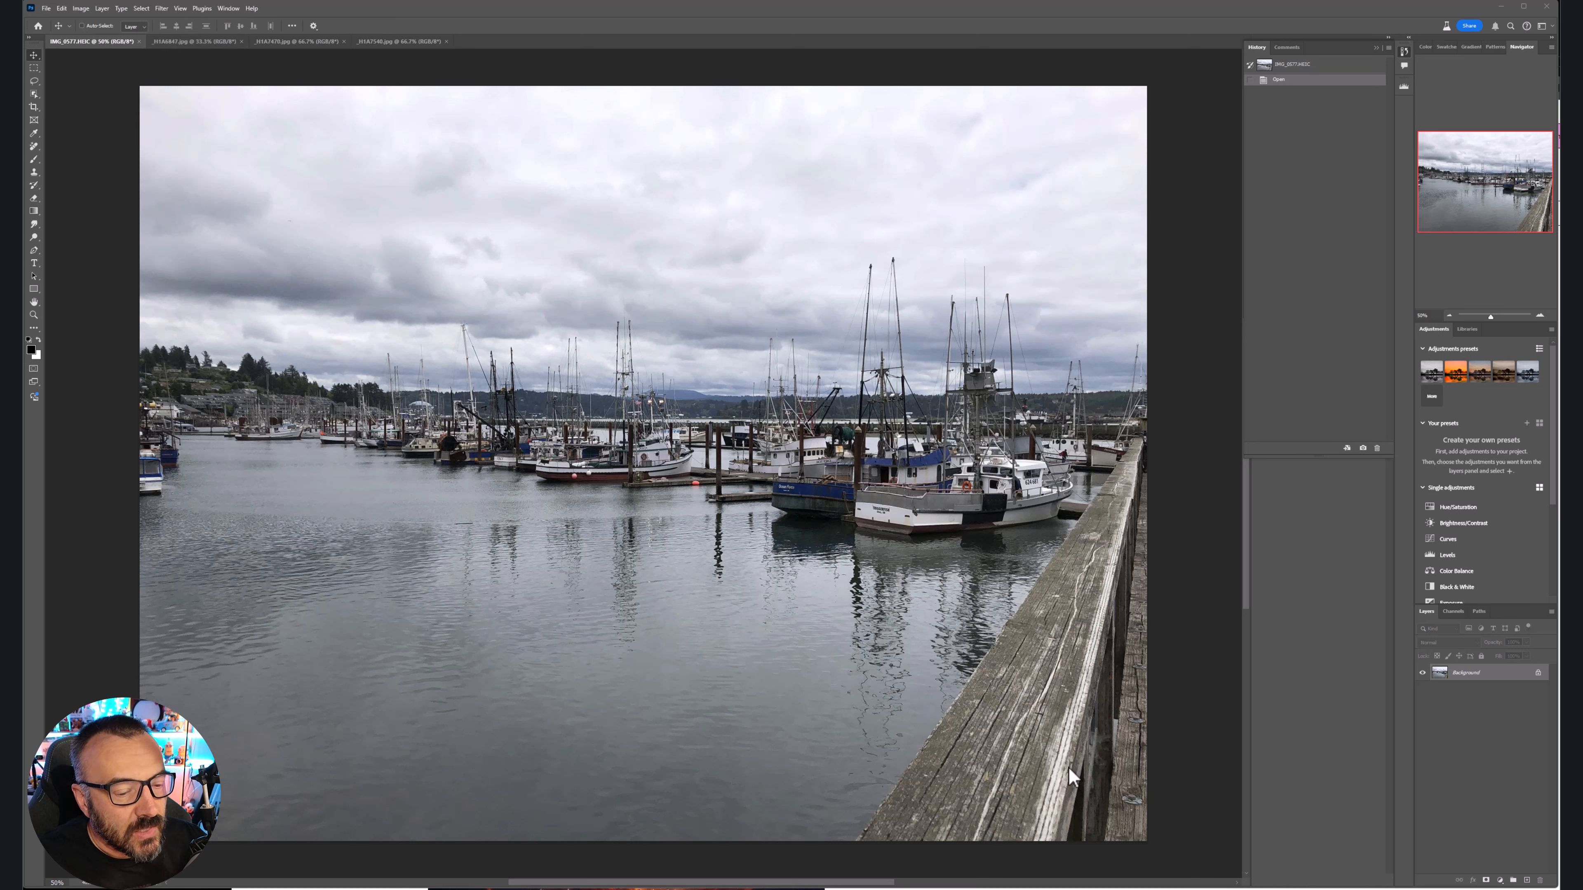
Check the harbor photo's pixel dimensions and resolution in Image Size without changing anything
left_click(82, 8)
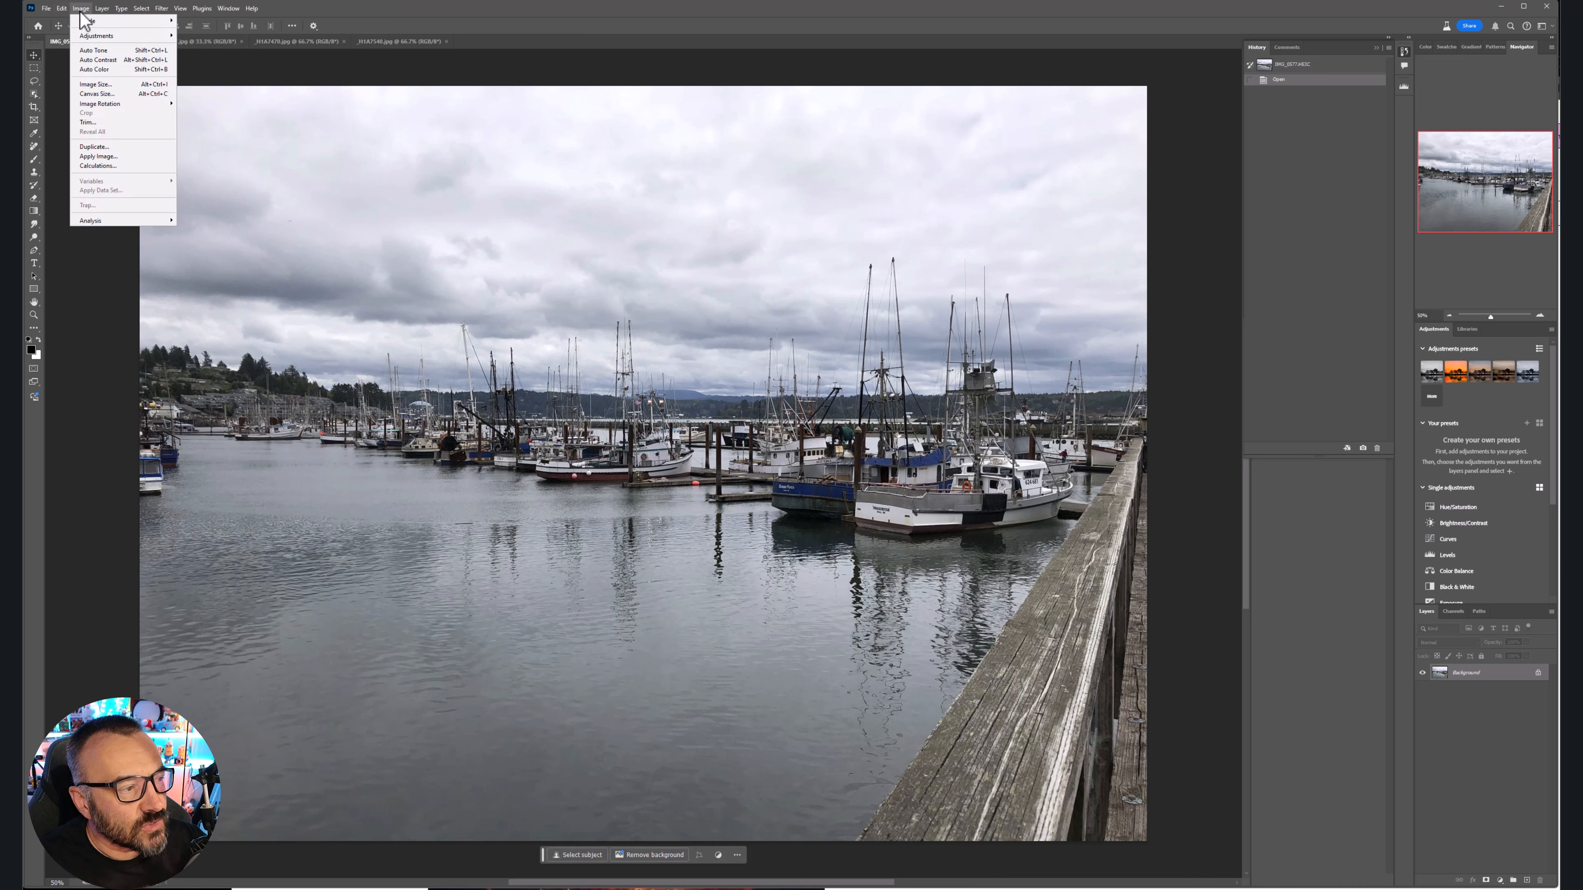
left_click(104, 84)
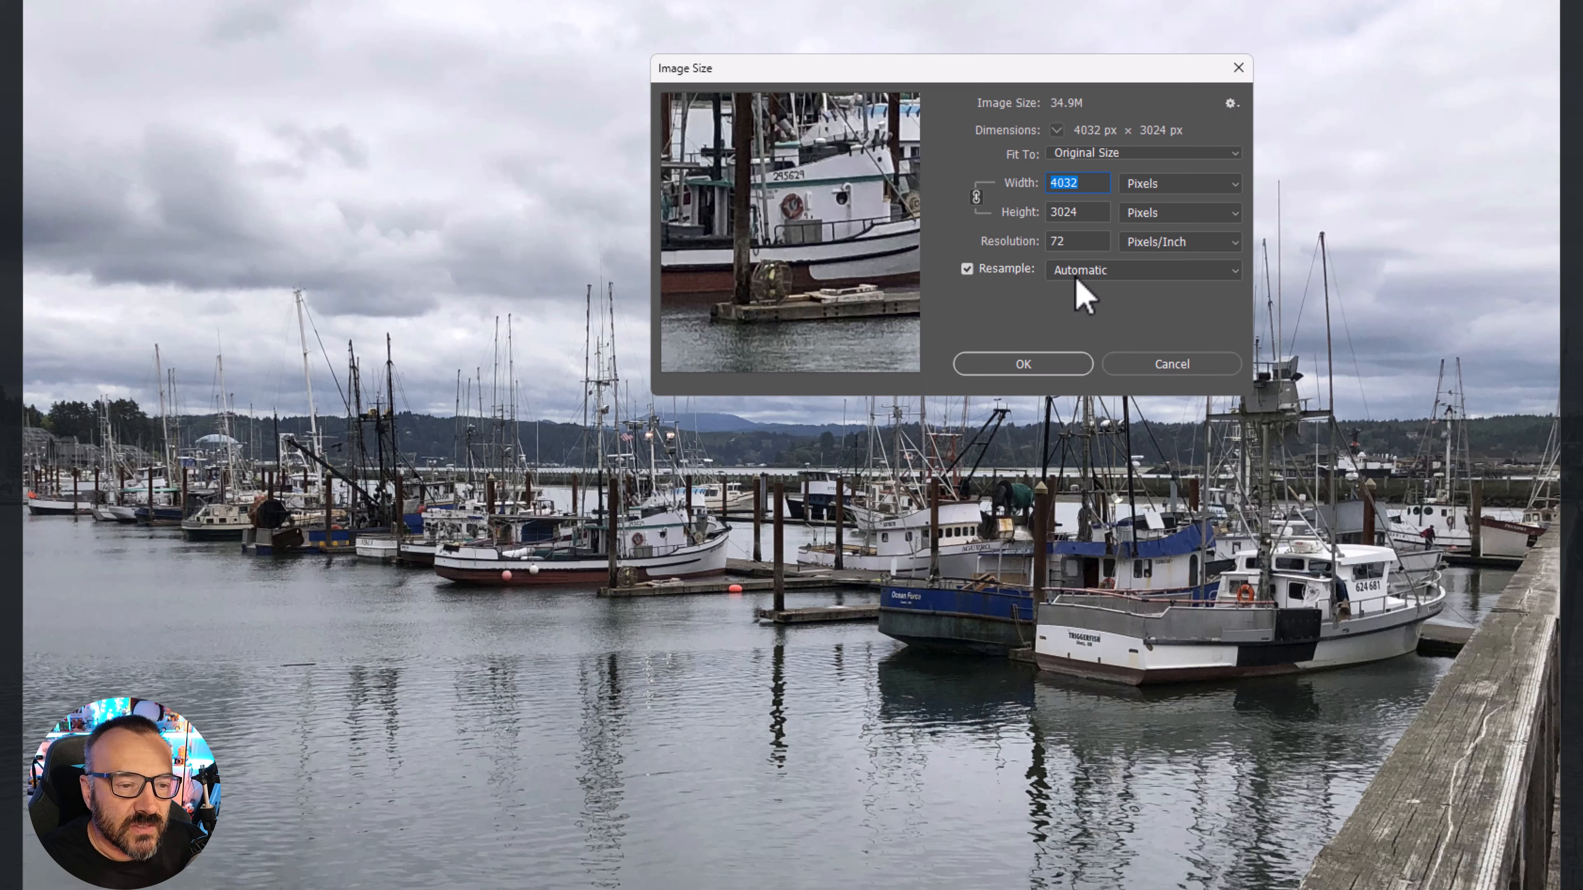
left_click(1147, 366)
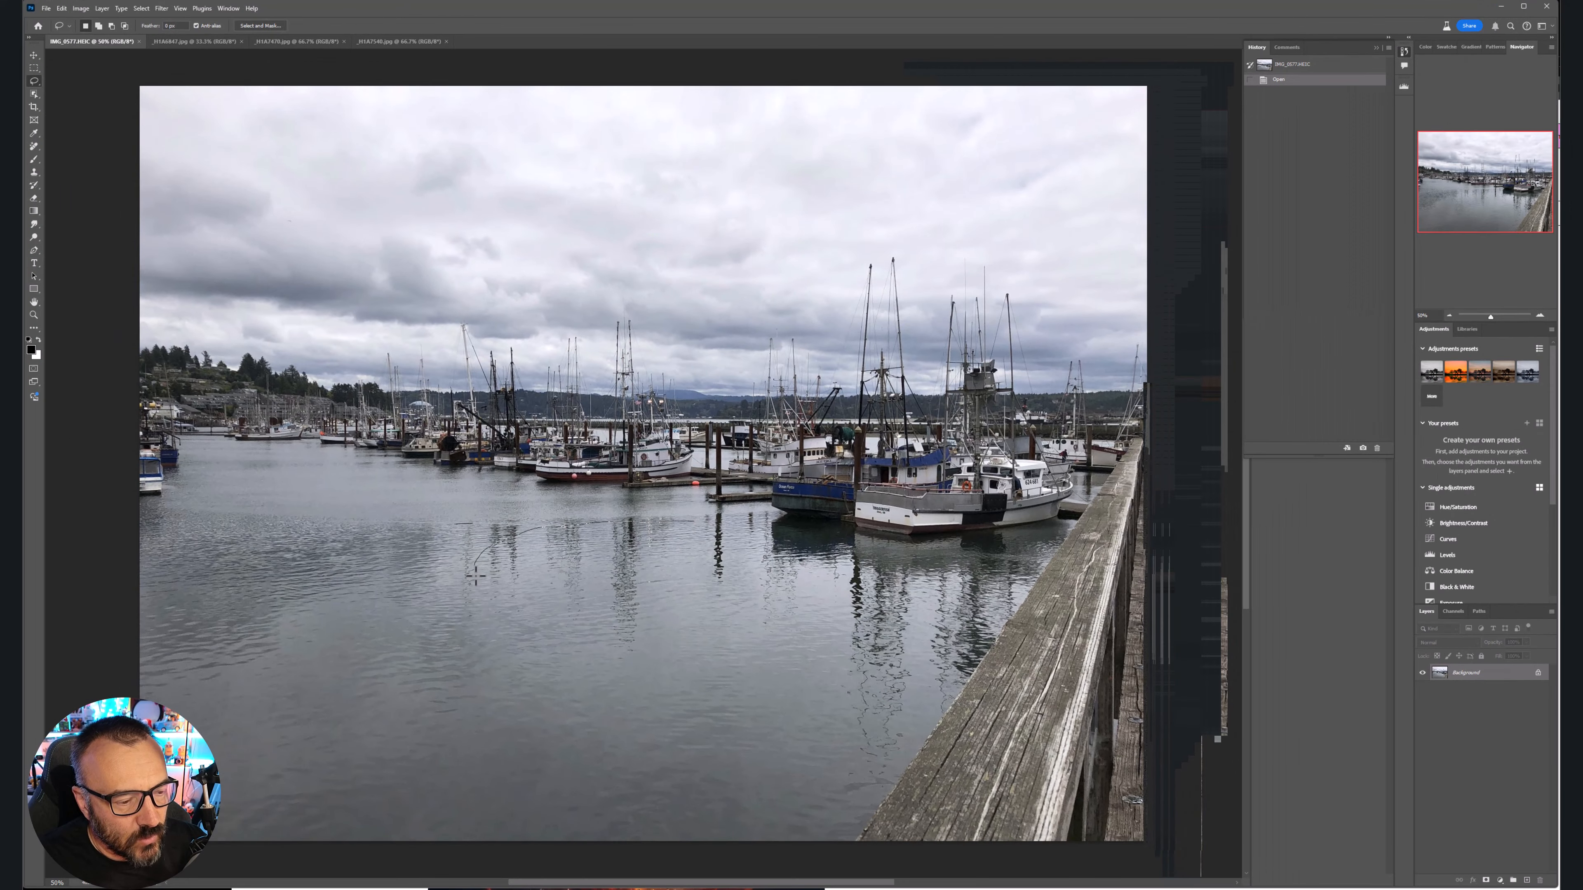
Lasso an area of open water in front of the boats and run Generative Fill with the prompt "Jumping shark"
mouse_move(475, 578)
left_mouse_down()
mouse_move(508, 629)
mouse_move(807, 639)
mouse_move(732, 530)
mouse_move(489, 546)
left_mouse_up()
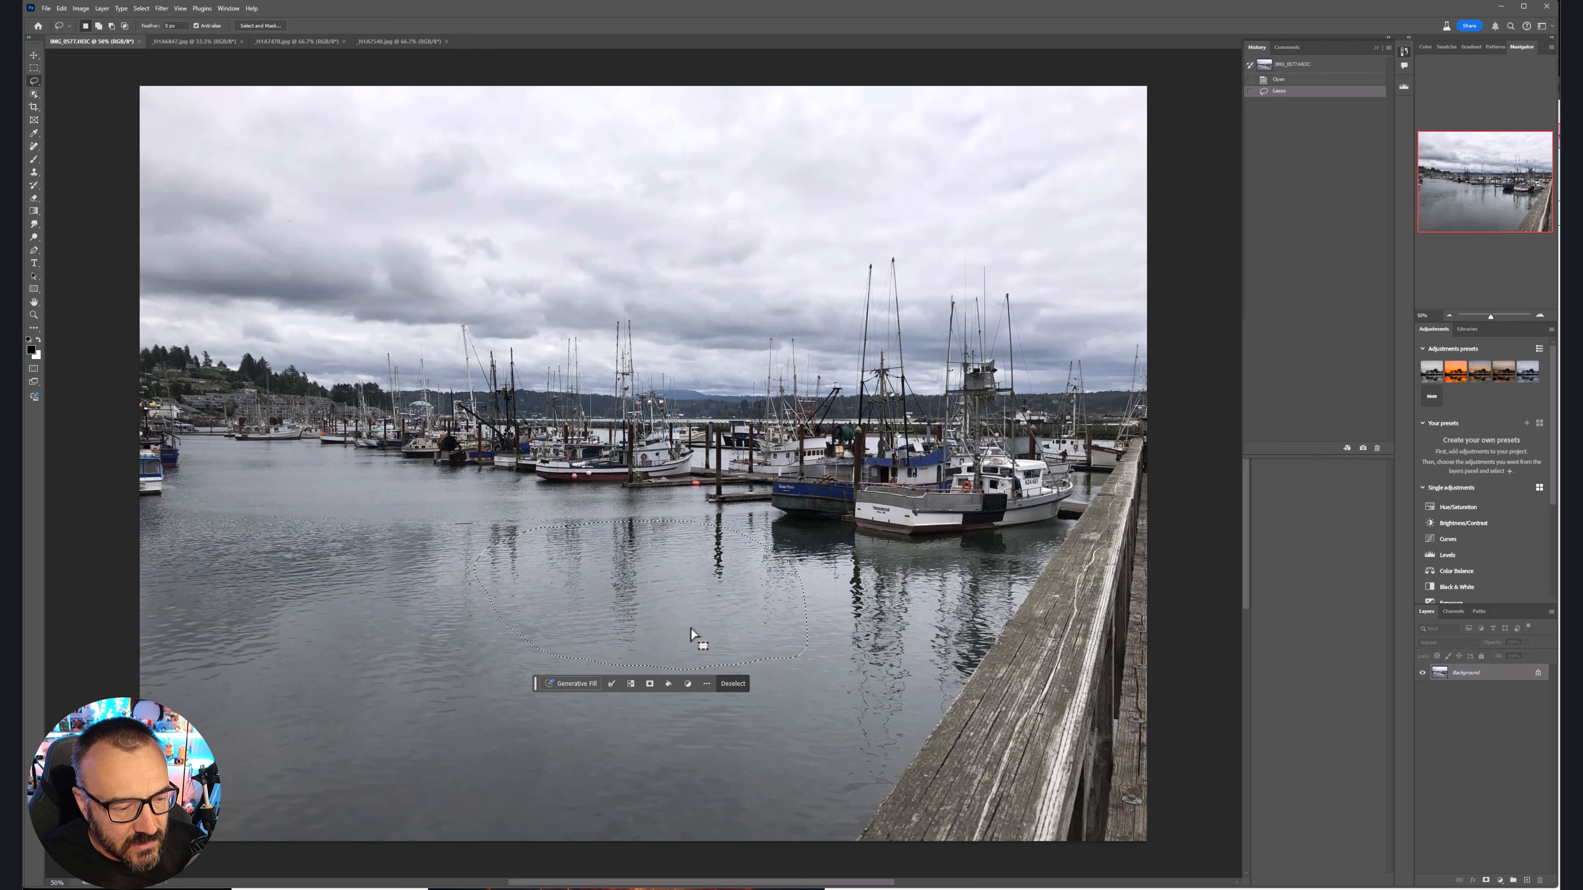
left_click(564, 683)
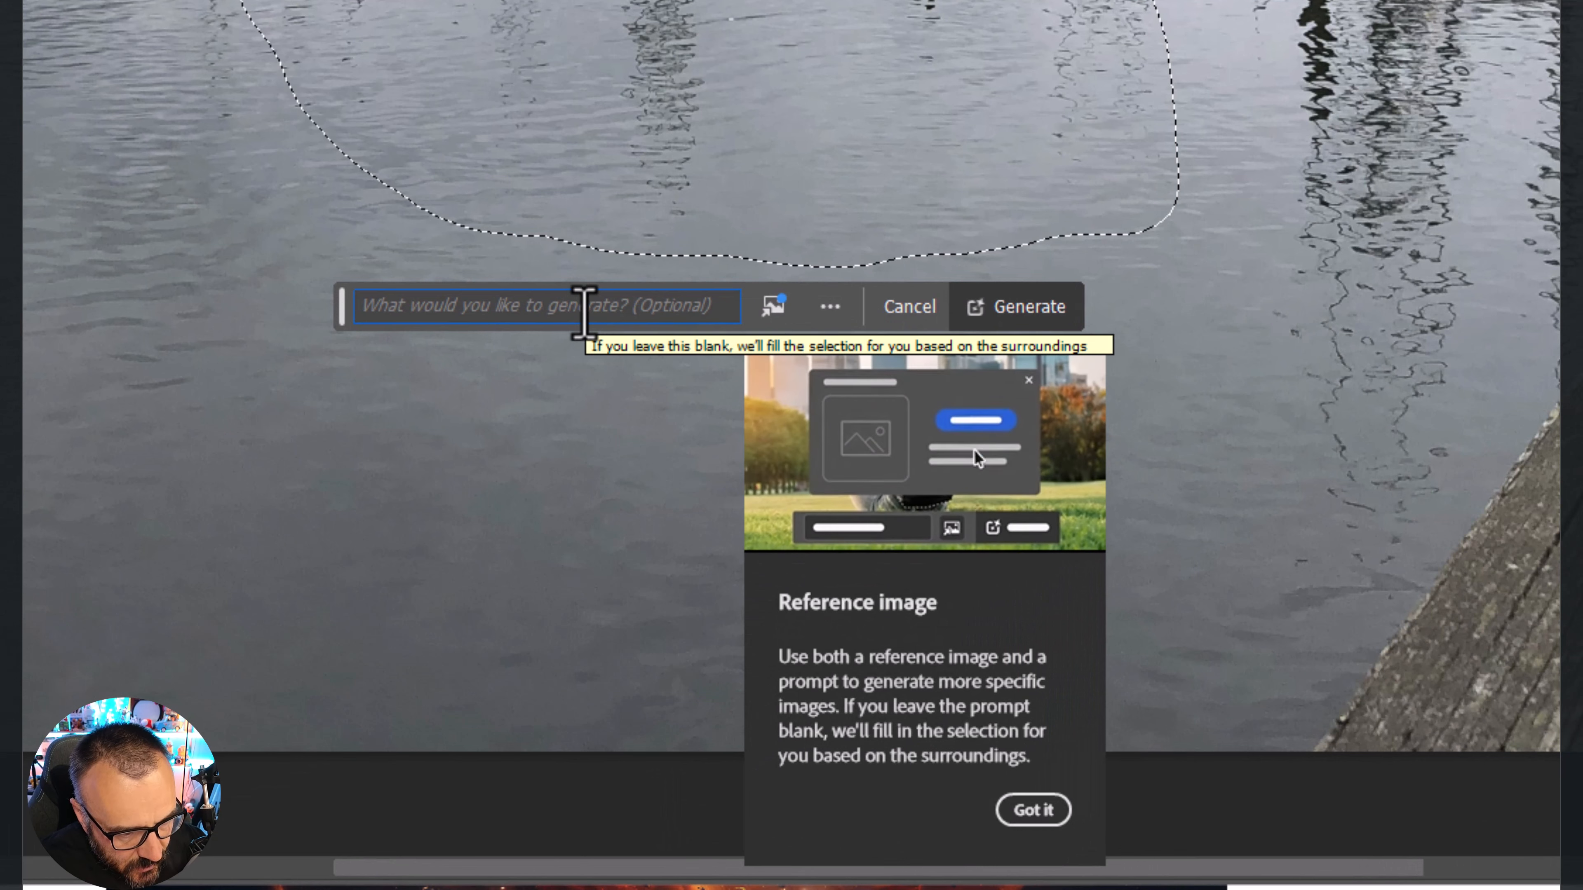
type("J")
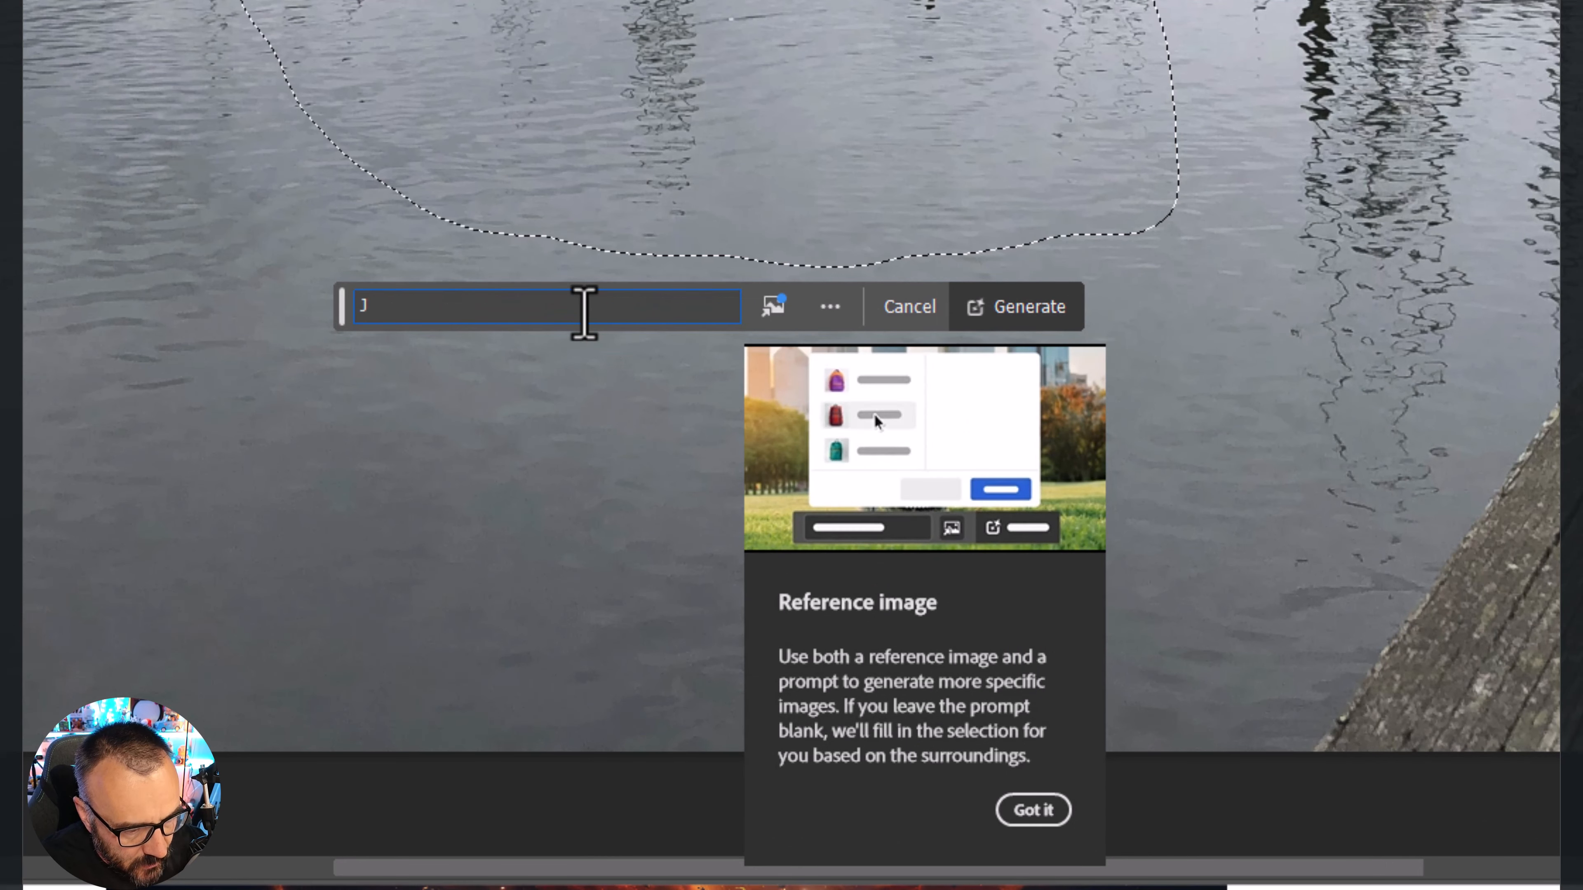
type("umping s")
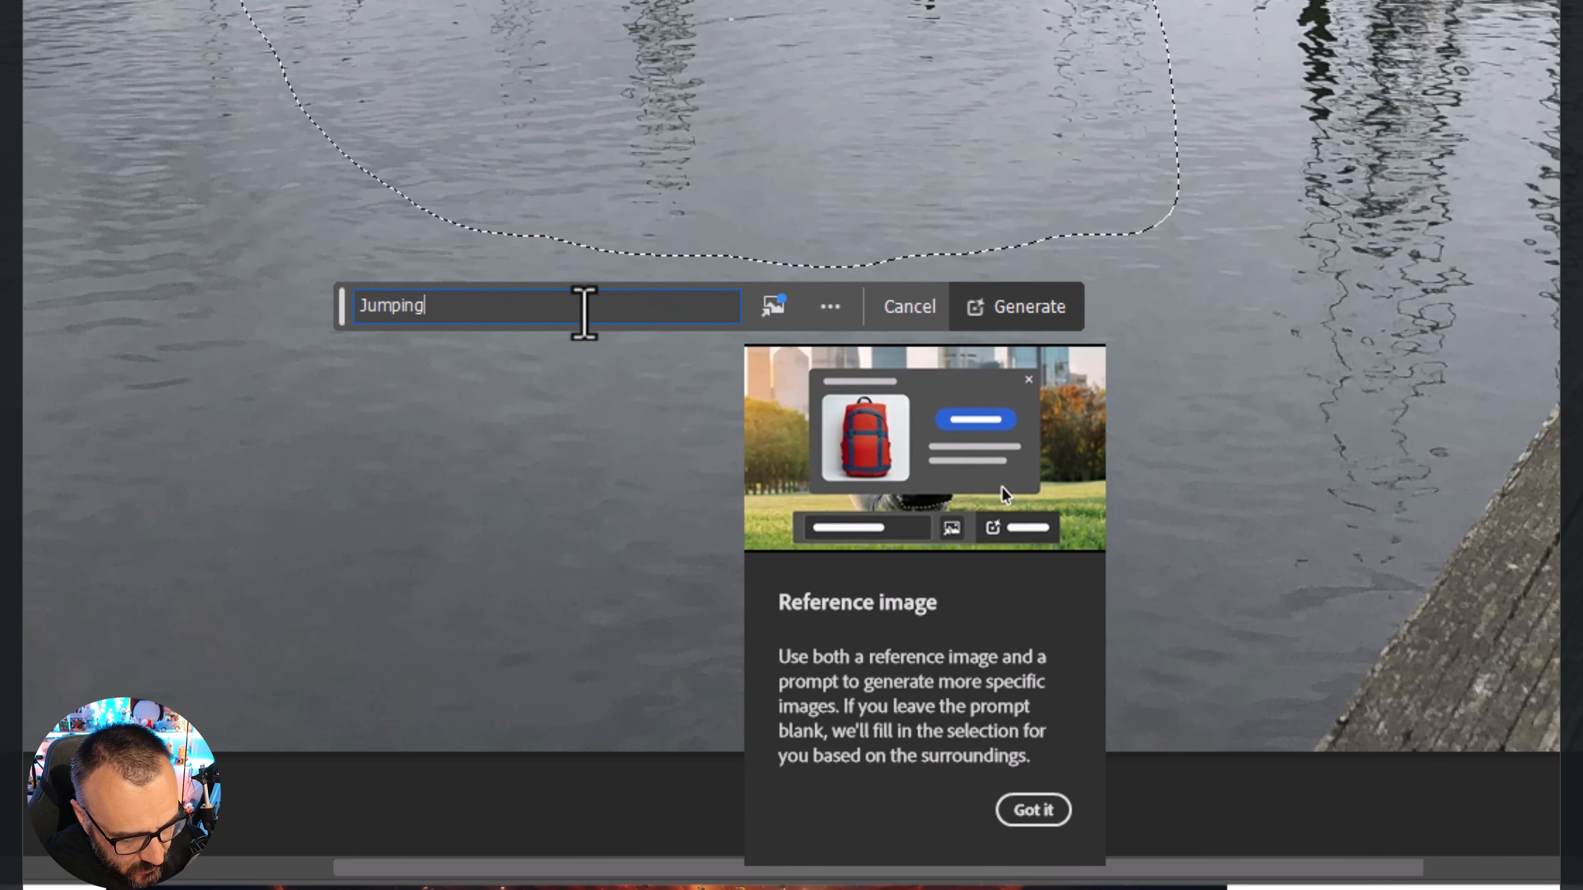
type("hark")
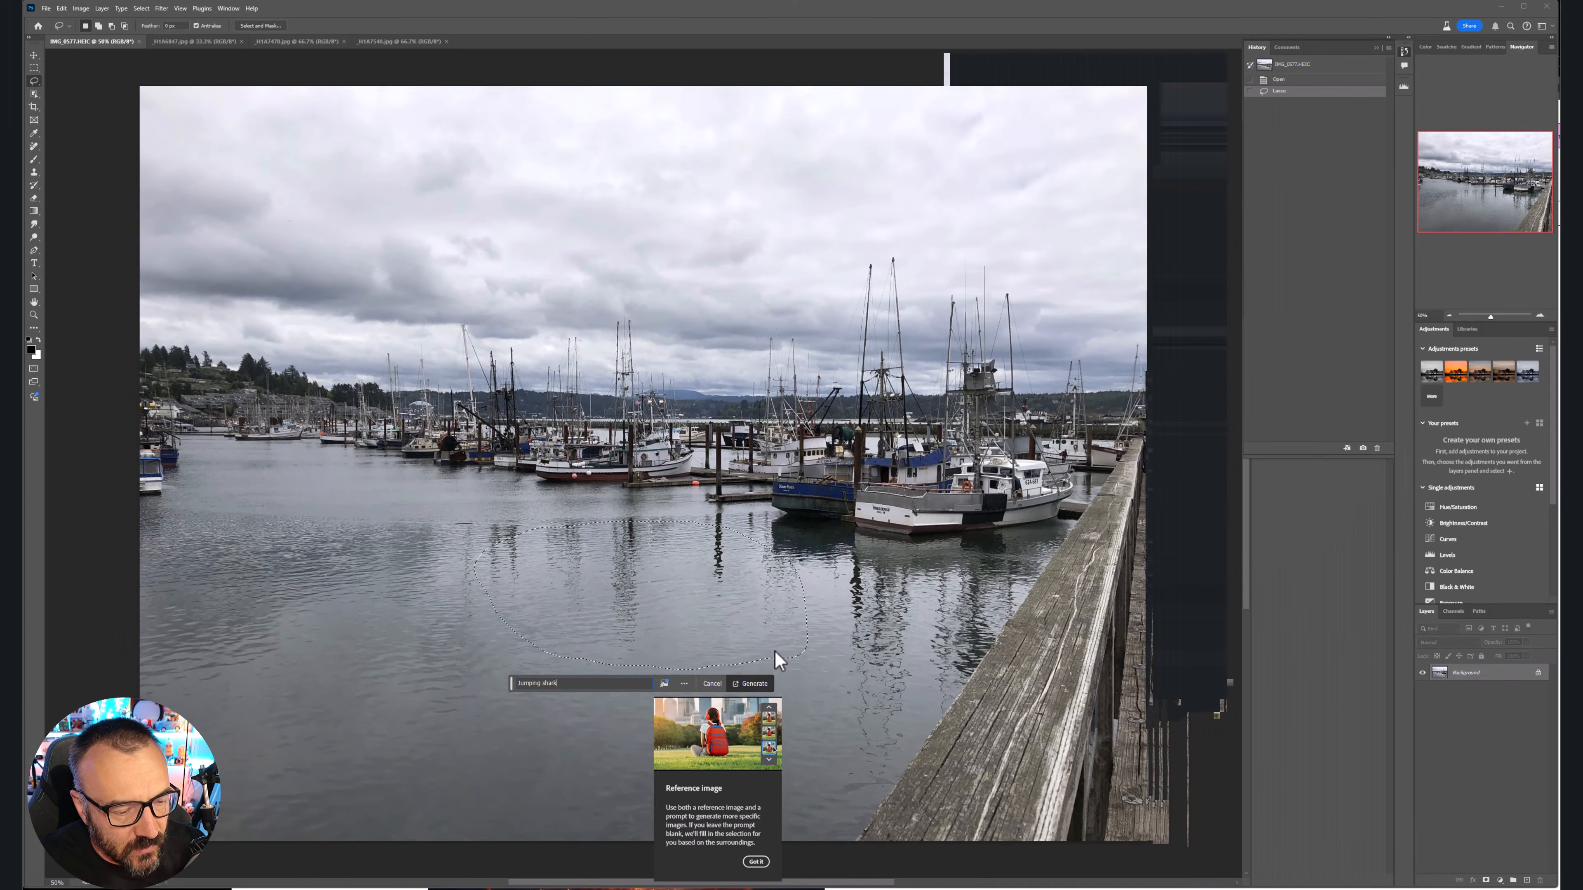
key("Return")
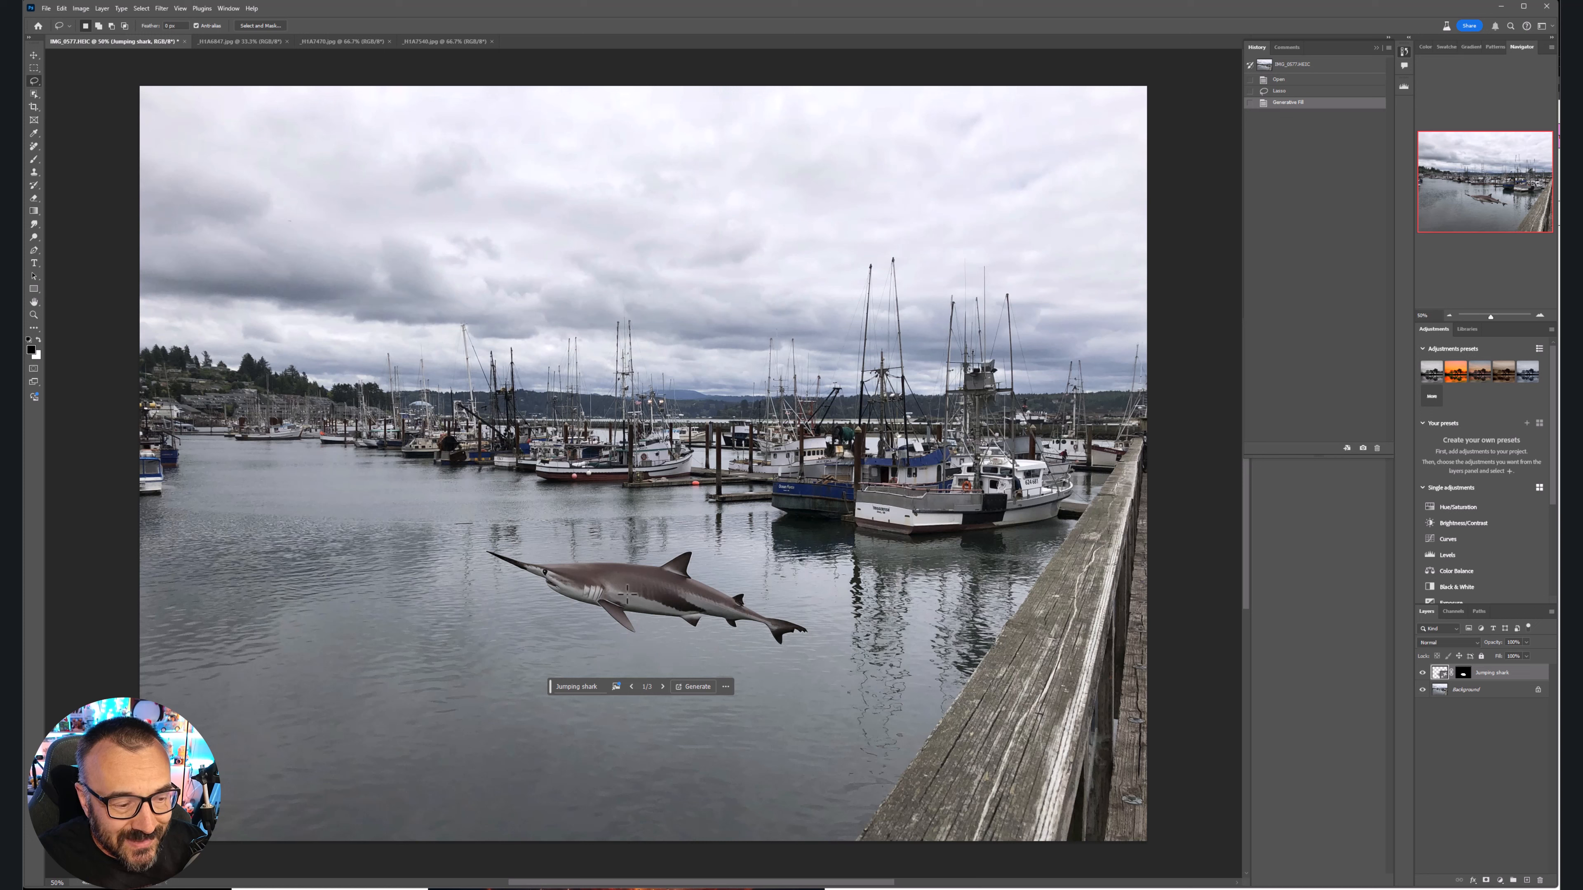
Compare the generated shark variations and settle on the third one, with the fin breaking the water
left_click(663, 687)
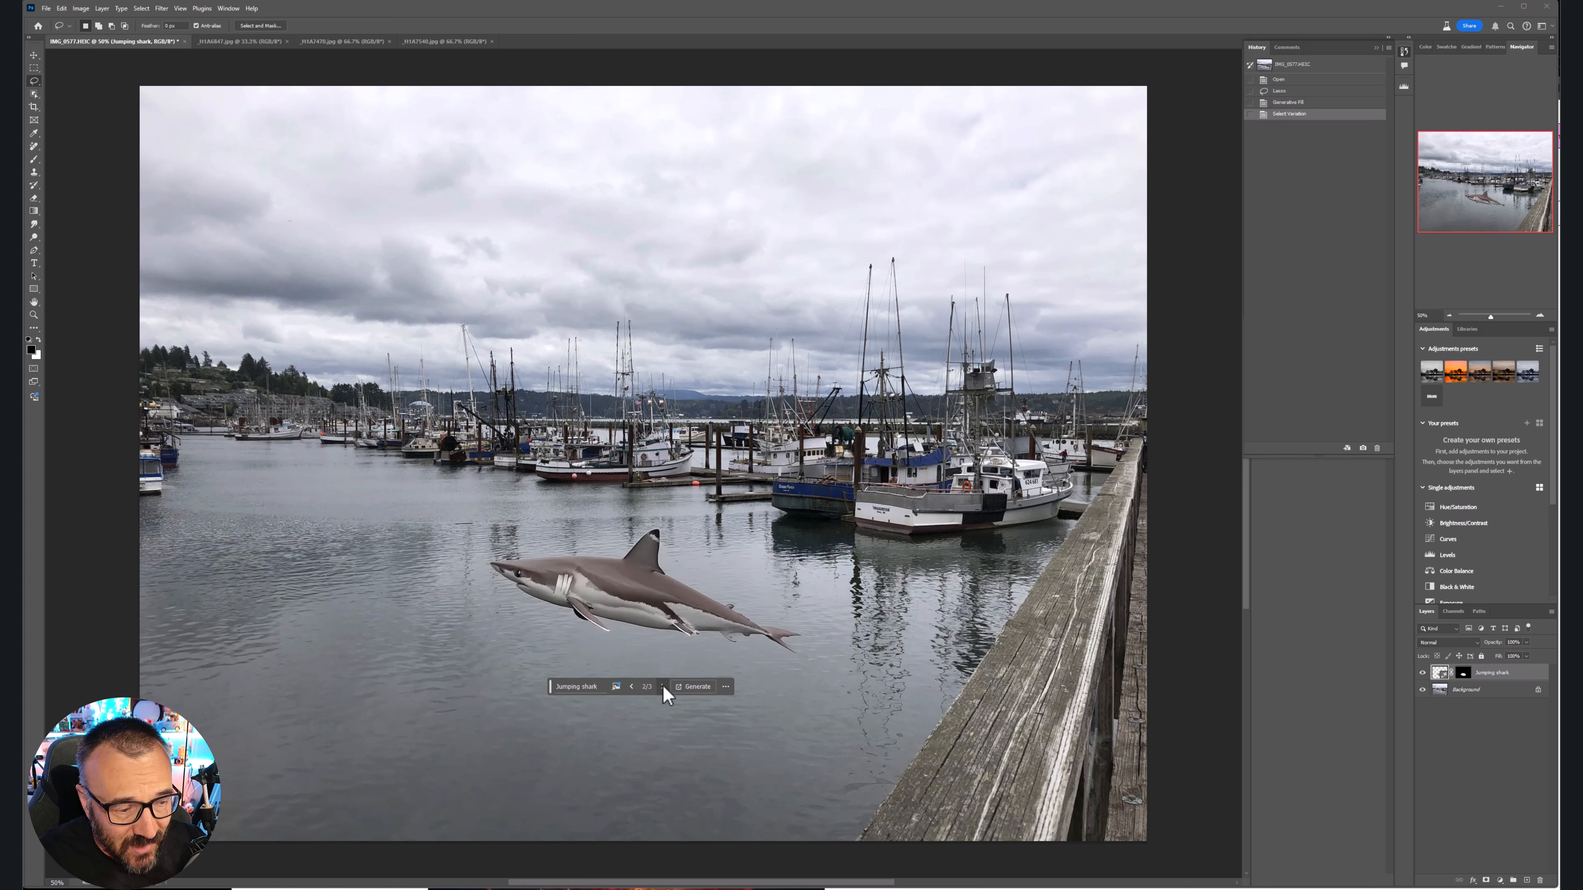
left_click(663, 687)
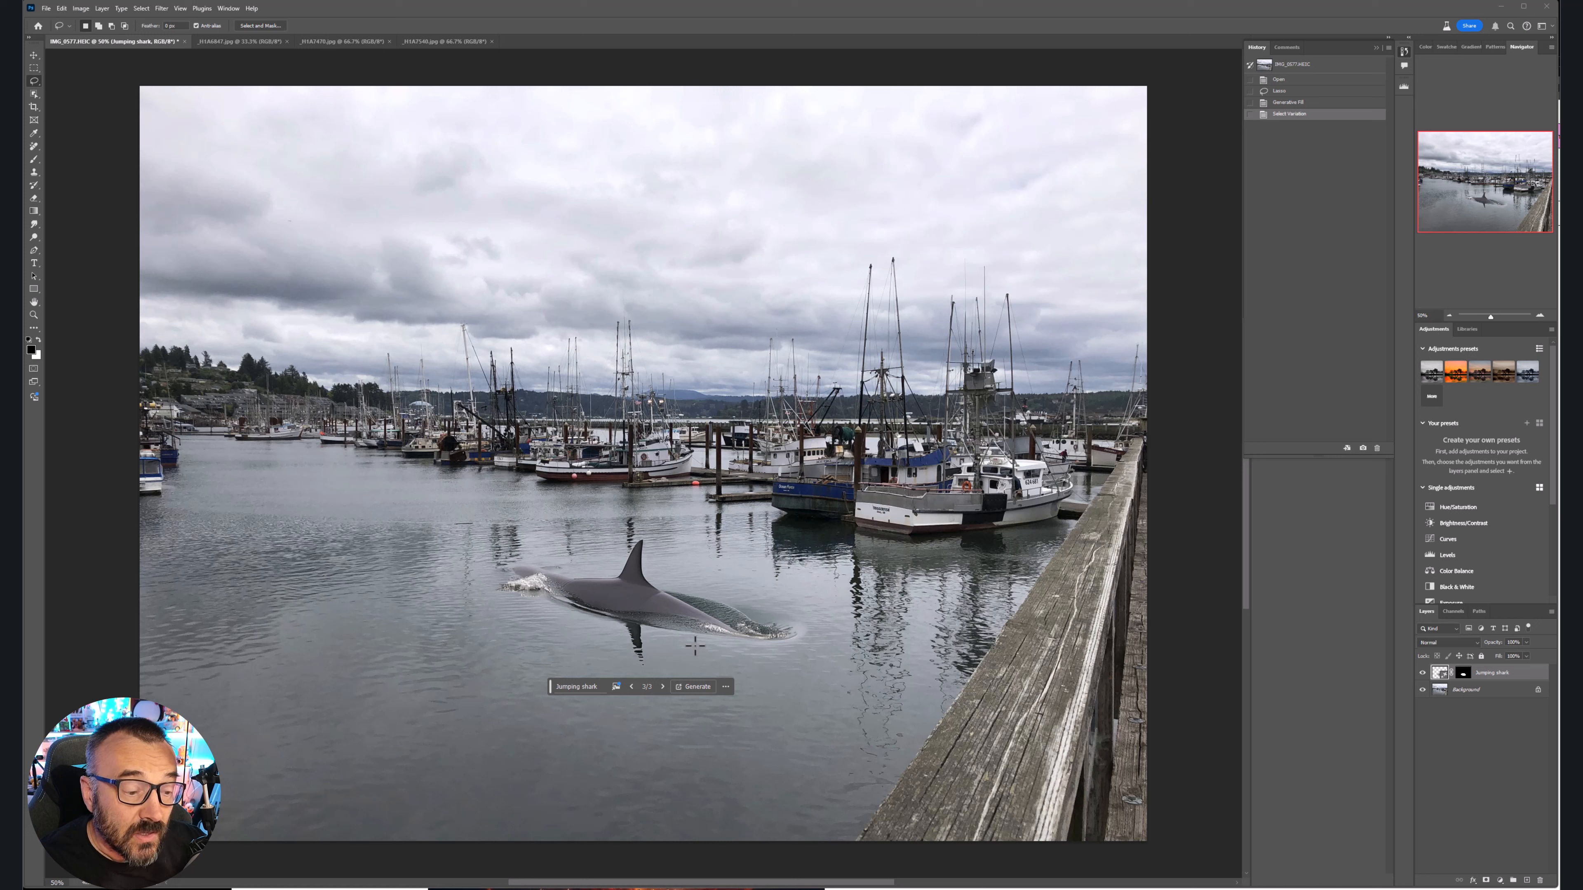
left_click(662, 687)
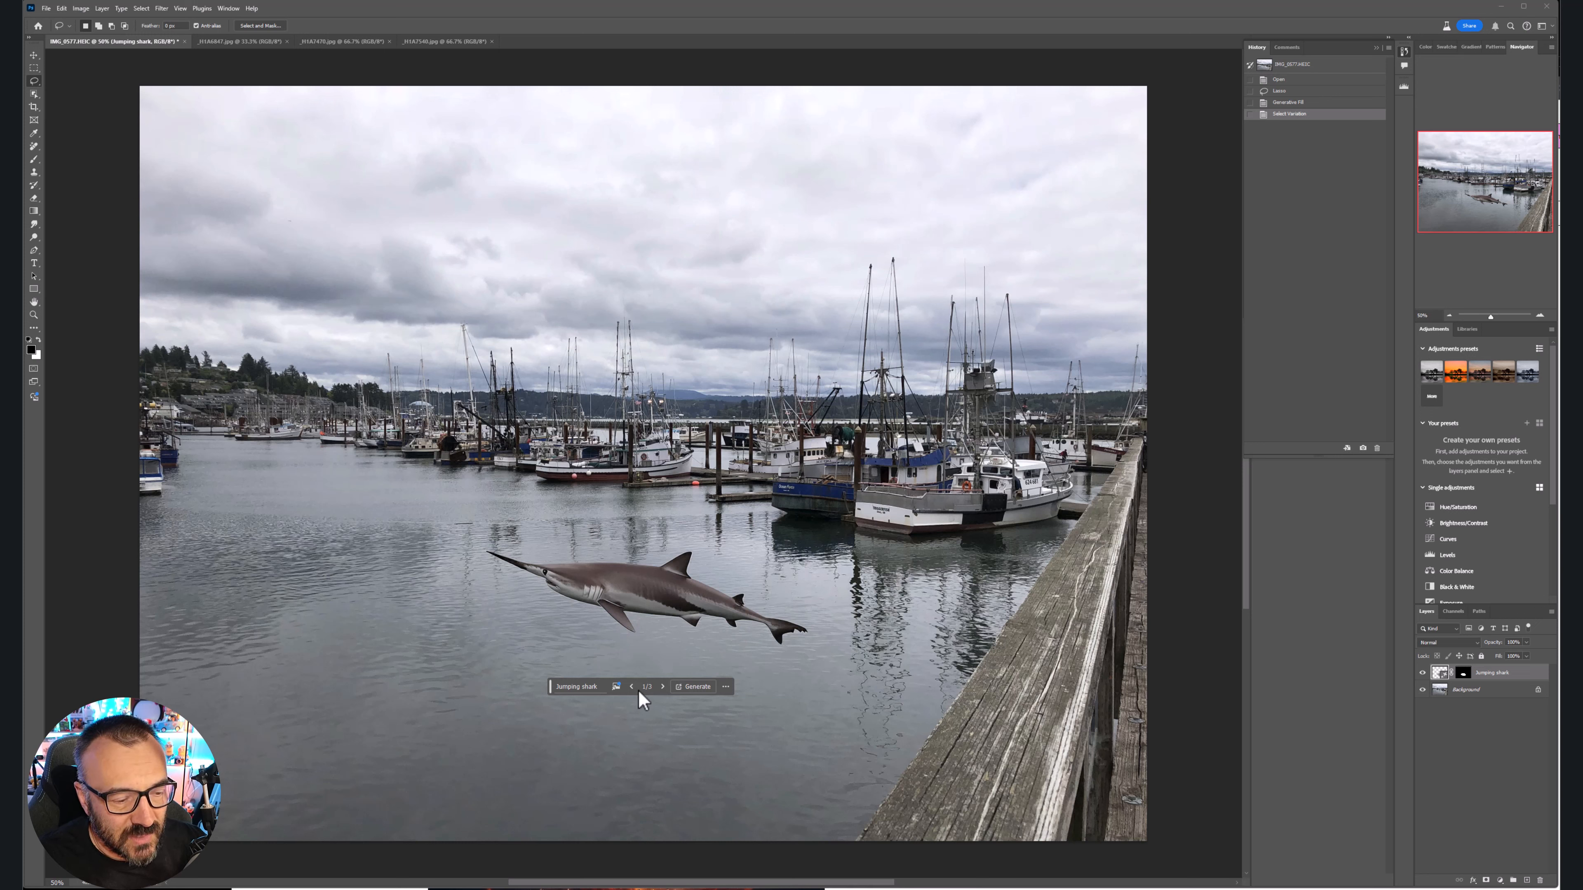
left_click(662, 686)
left_click(662, 686)
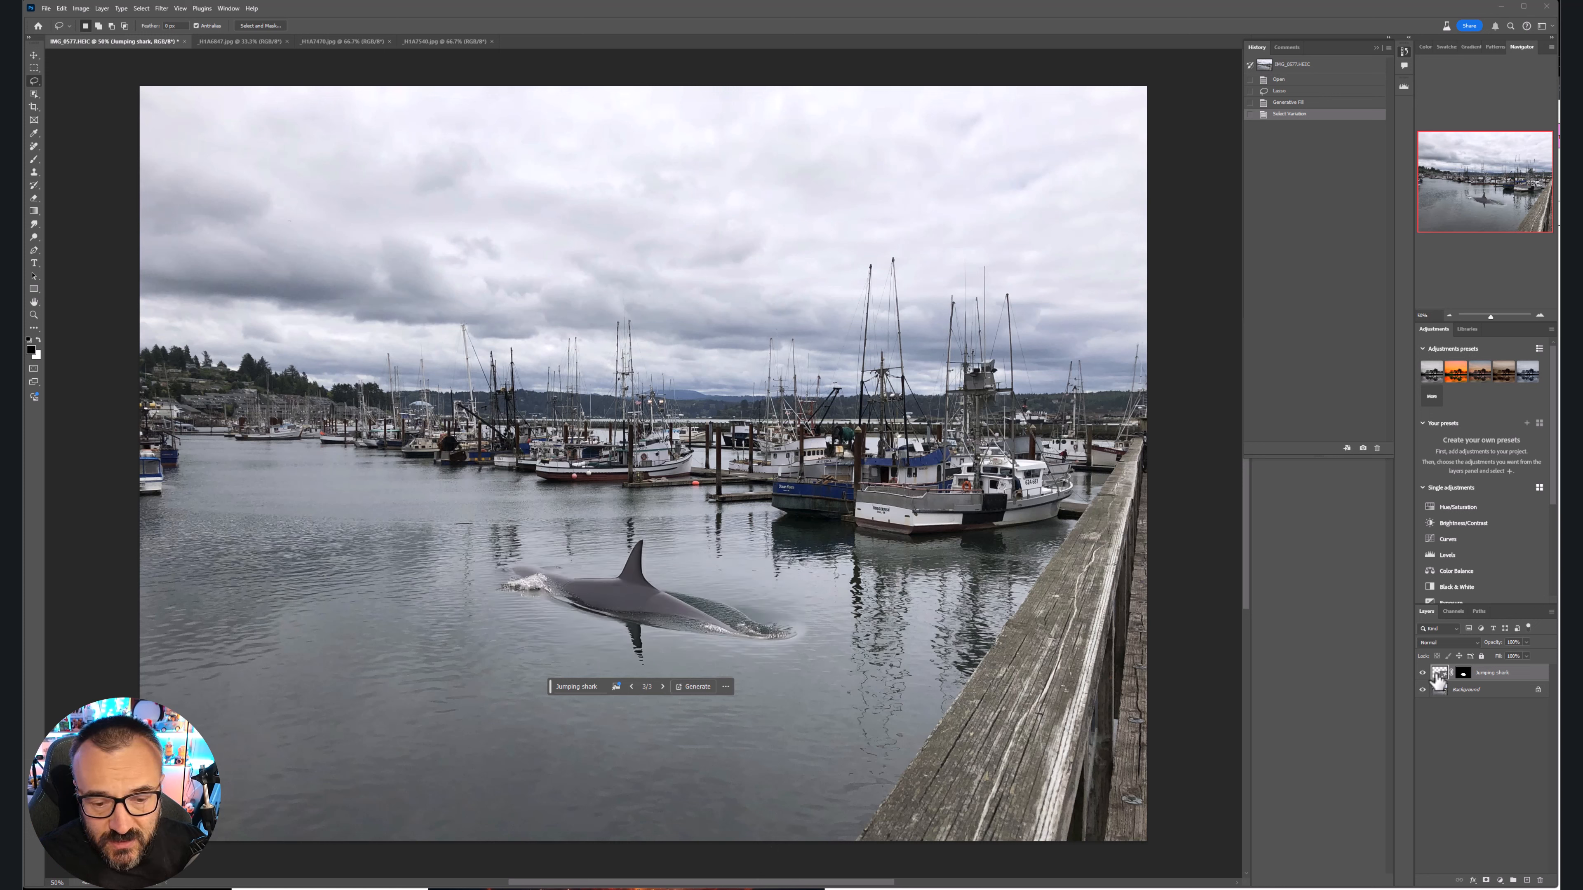
Hide the Jumping shark layer and lasso a larger area of the open water for another Generative Fill
left_click(1422, 673)
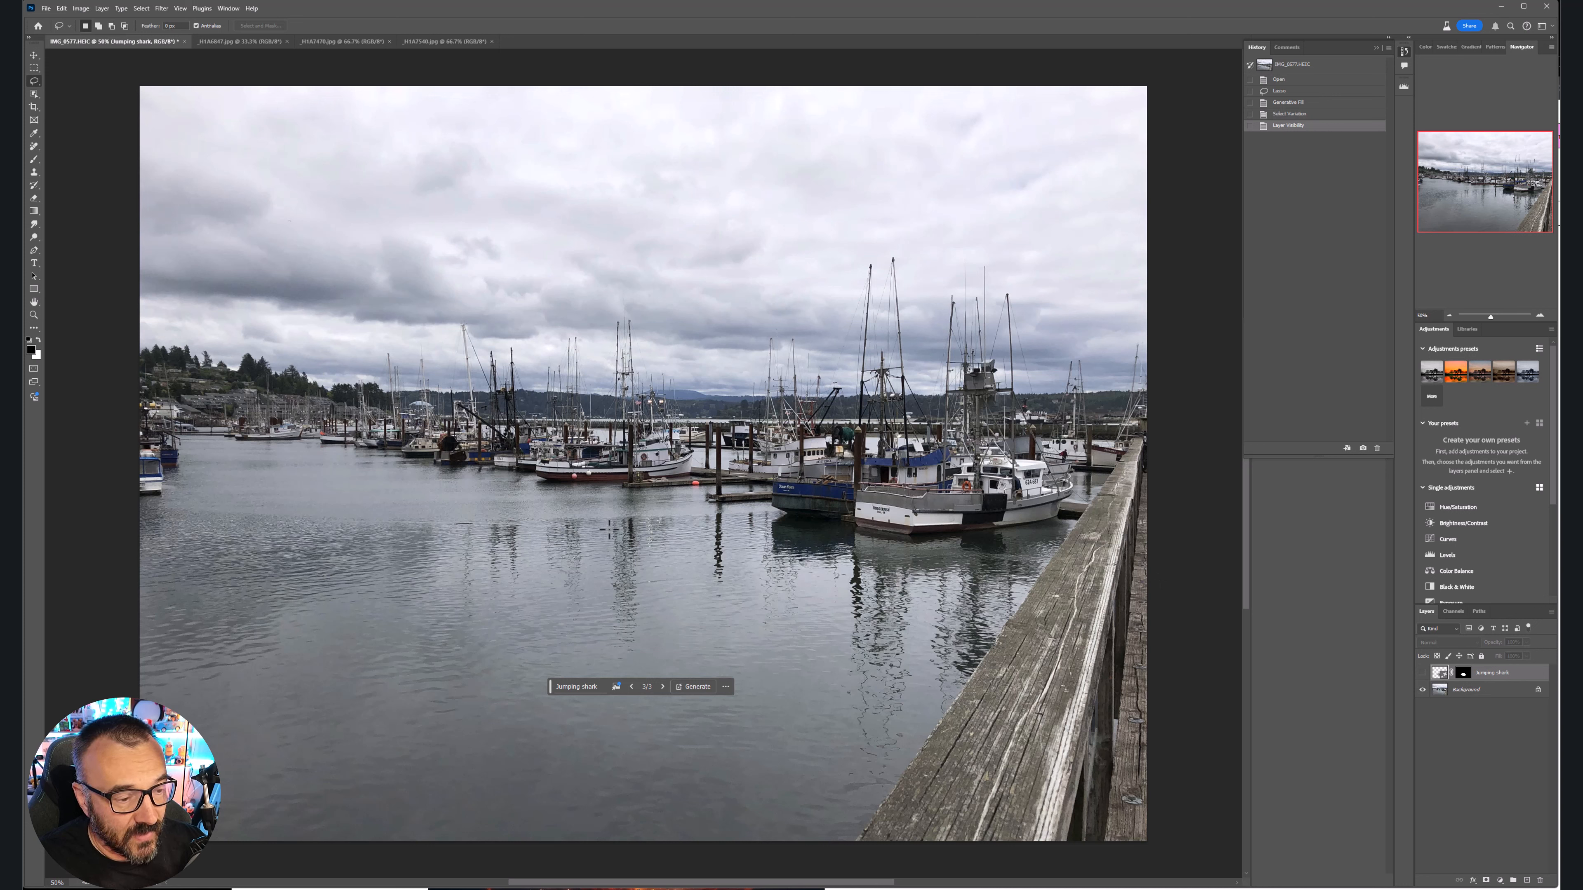
mouse_move(678, 538)
left_mouse_down()
mouse_move(405, 586)
mouse_move(492, 670)
mouse_move(709, 716)
mouse_move(830, 686)
mouse_move(852, 650)
mouse_move(754, 539)
mouse_move(680, 535)
left_mouse_up()
left_click(564, 730)
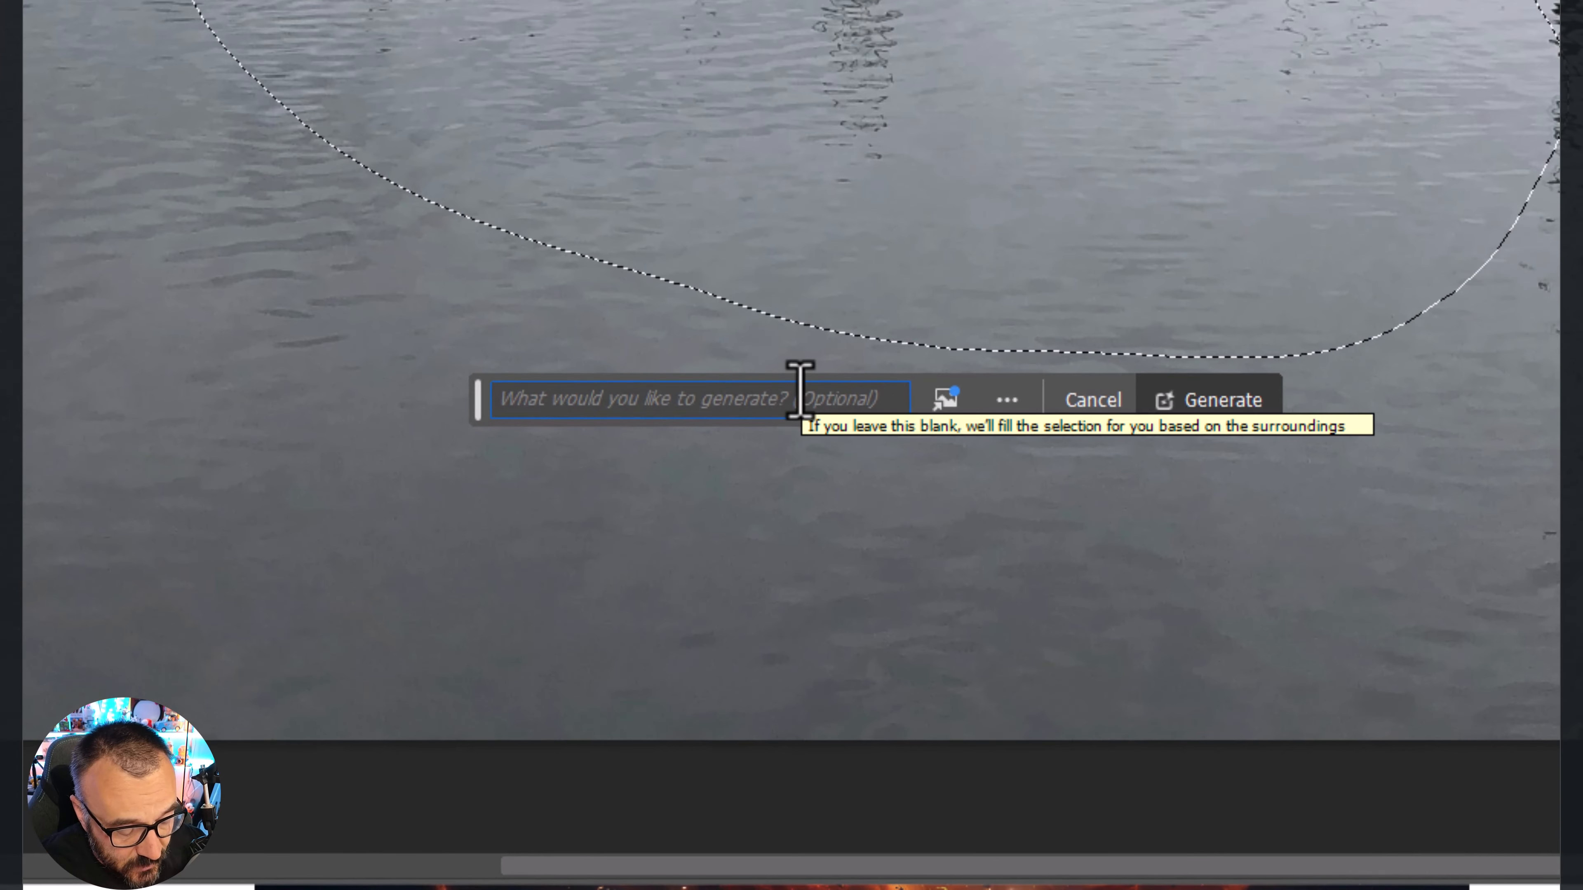
Fill the selection generatively with the prompt "Angry grey shark jumping out of water, making large splash, dripplets, myst around, looking very happy"
type("Angry")
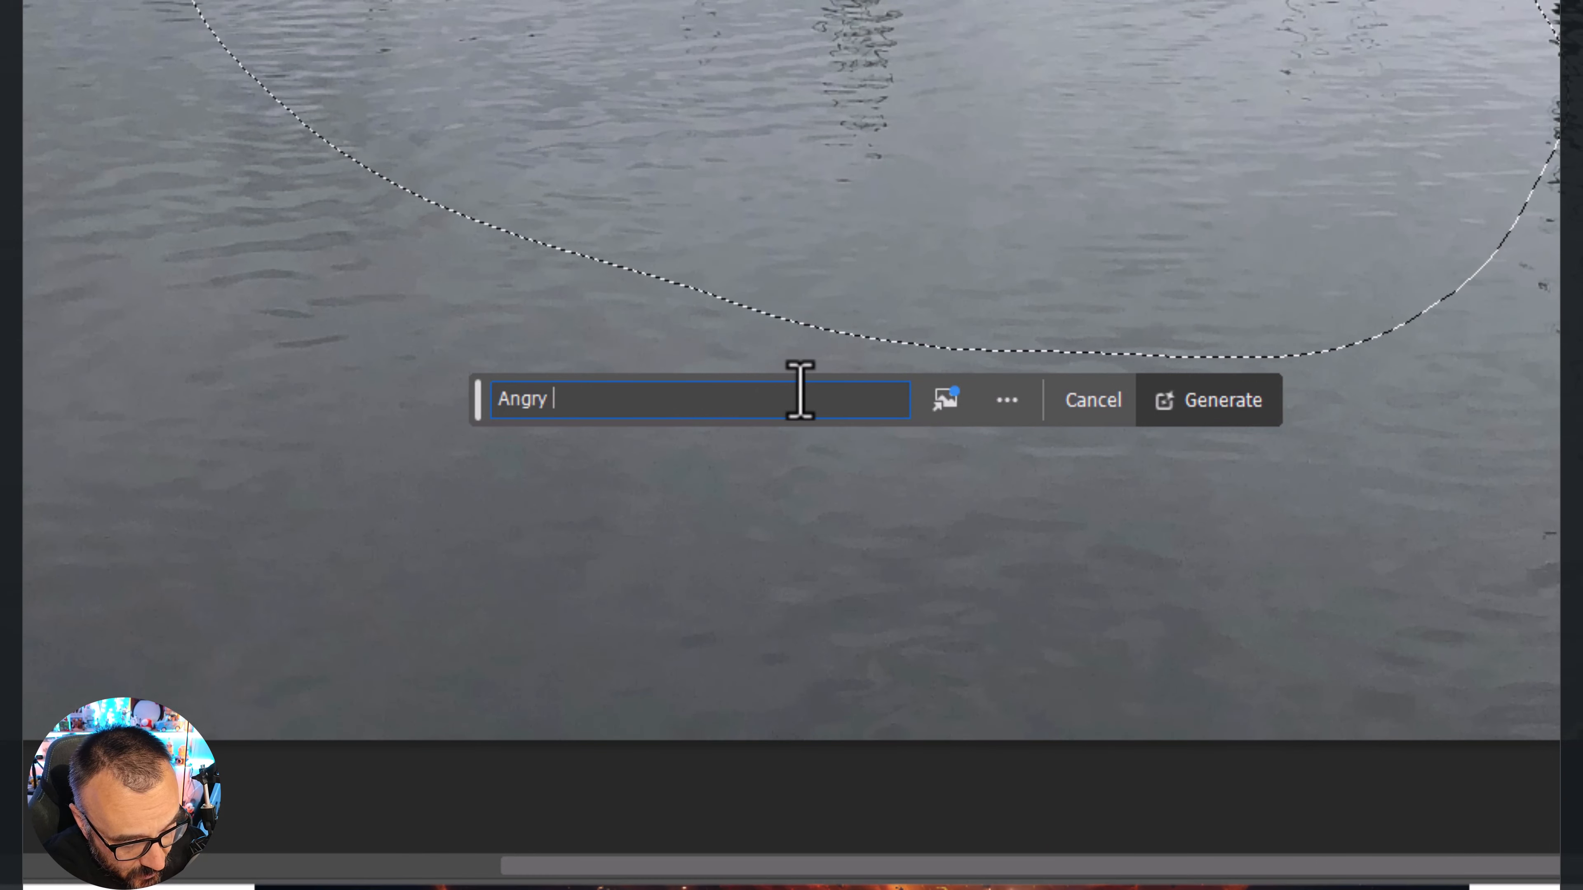
type(" gr")
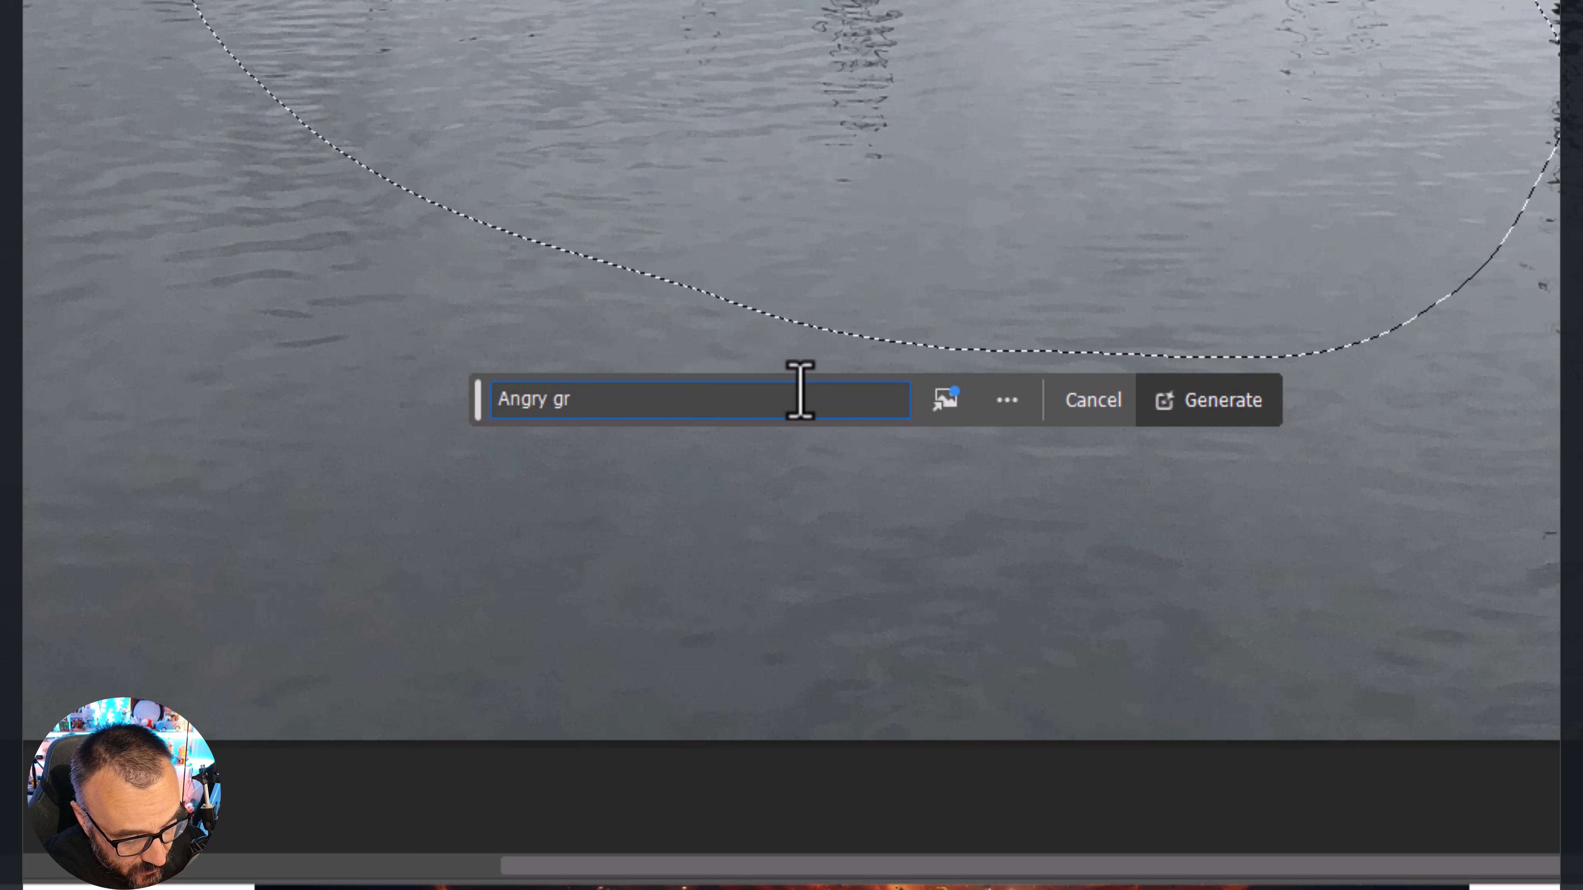
type("ey ")
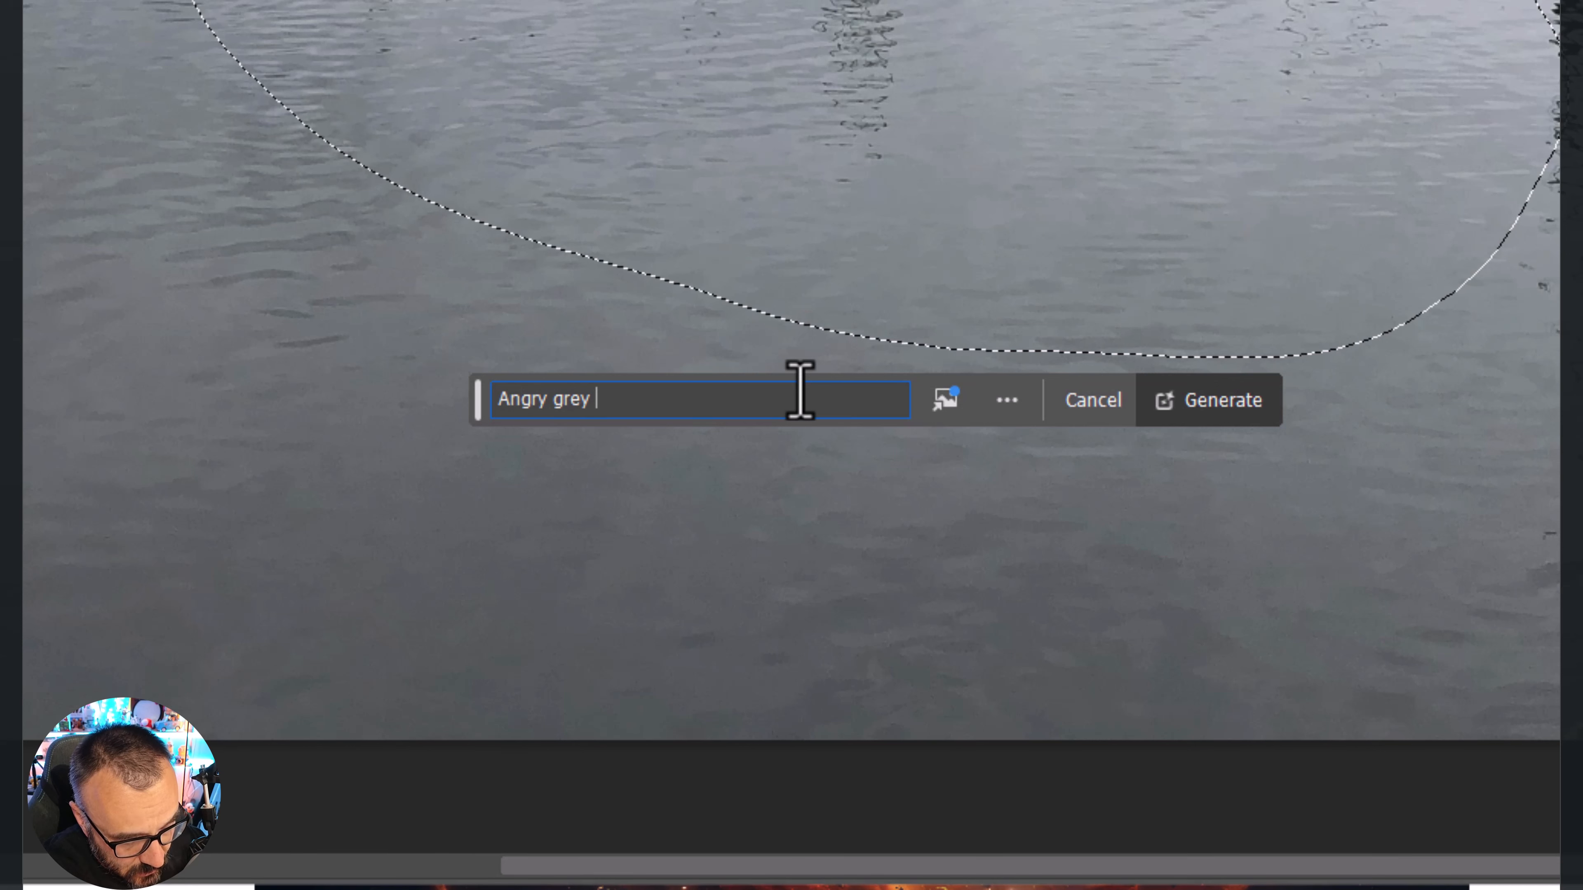
type("shark j")
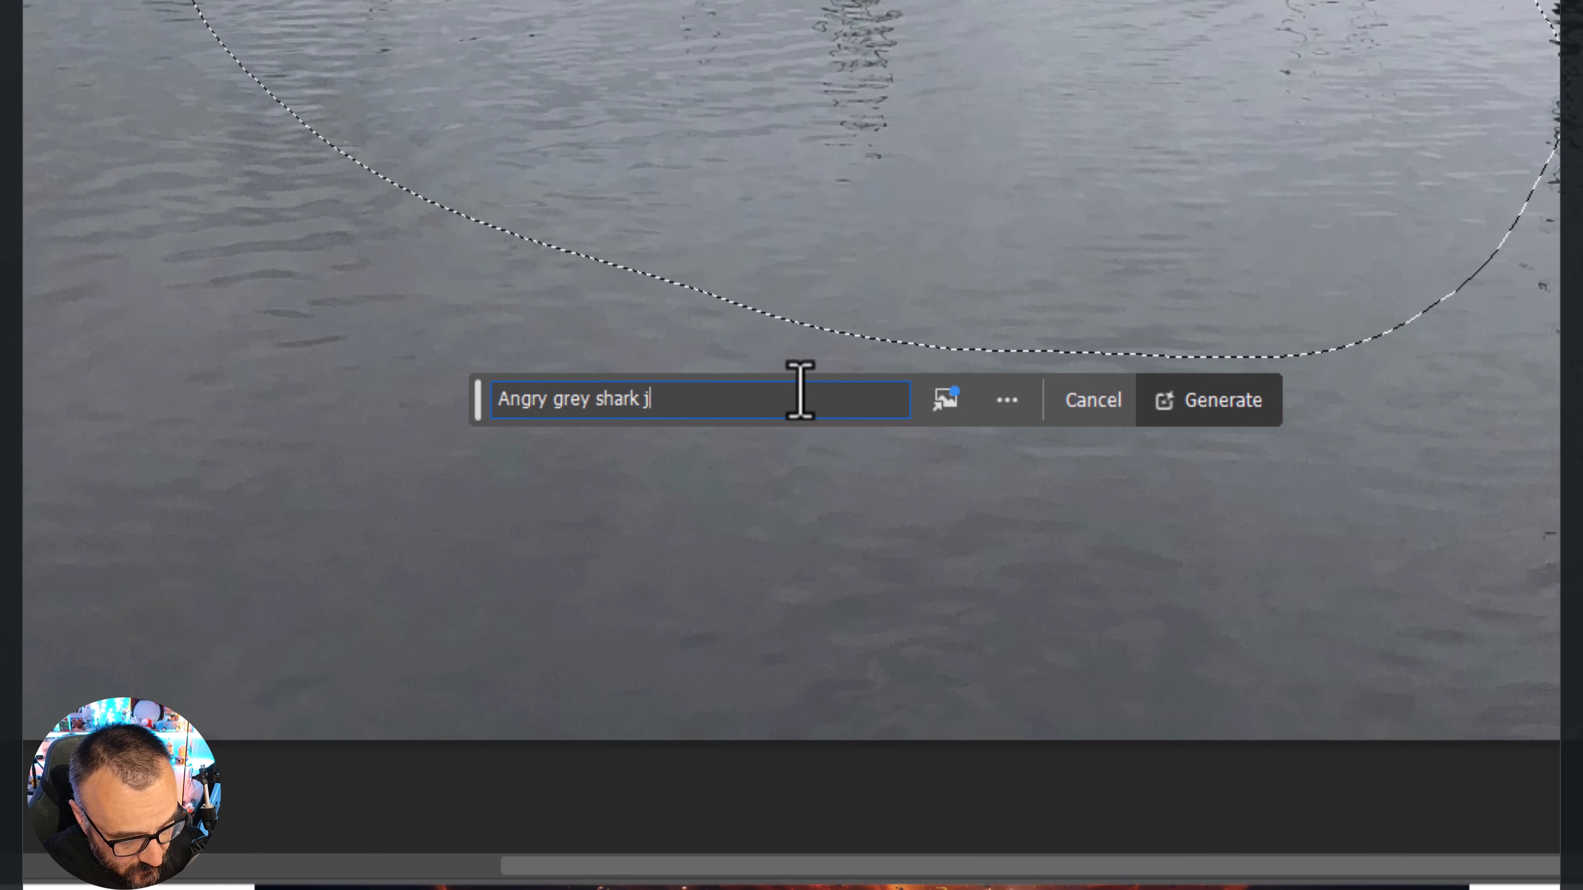
type("umping out")
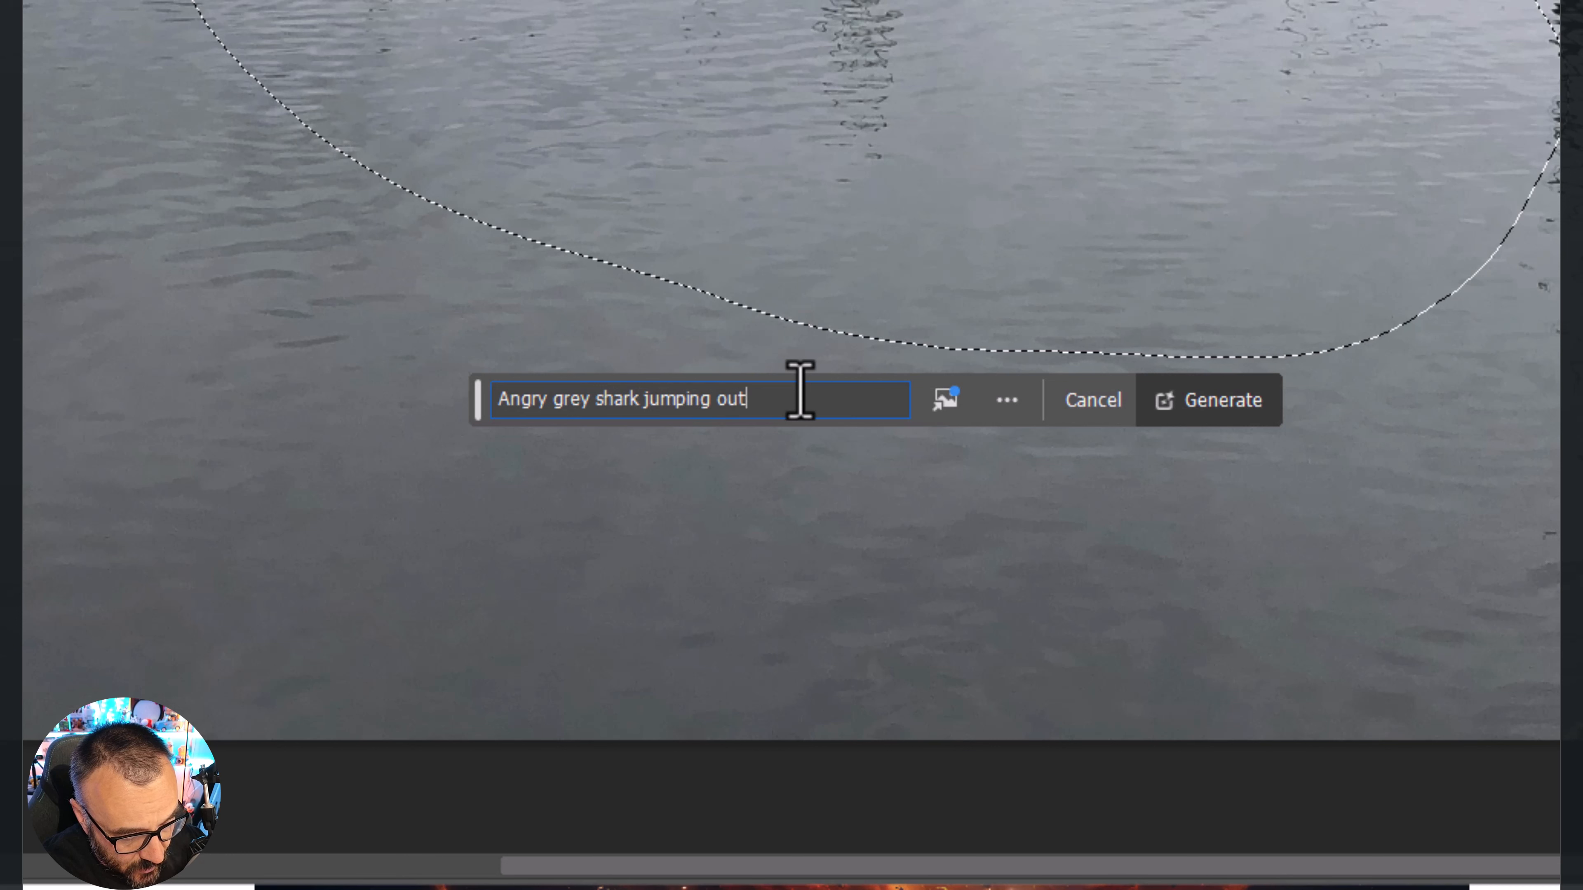
type(" of water")
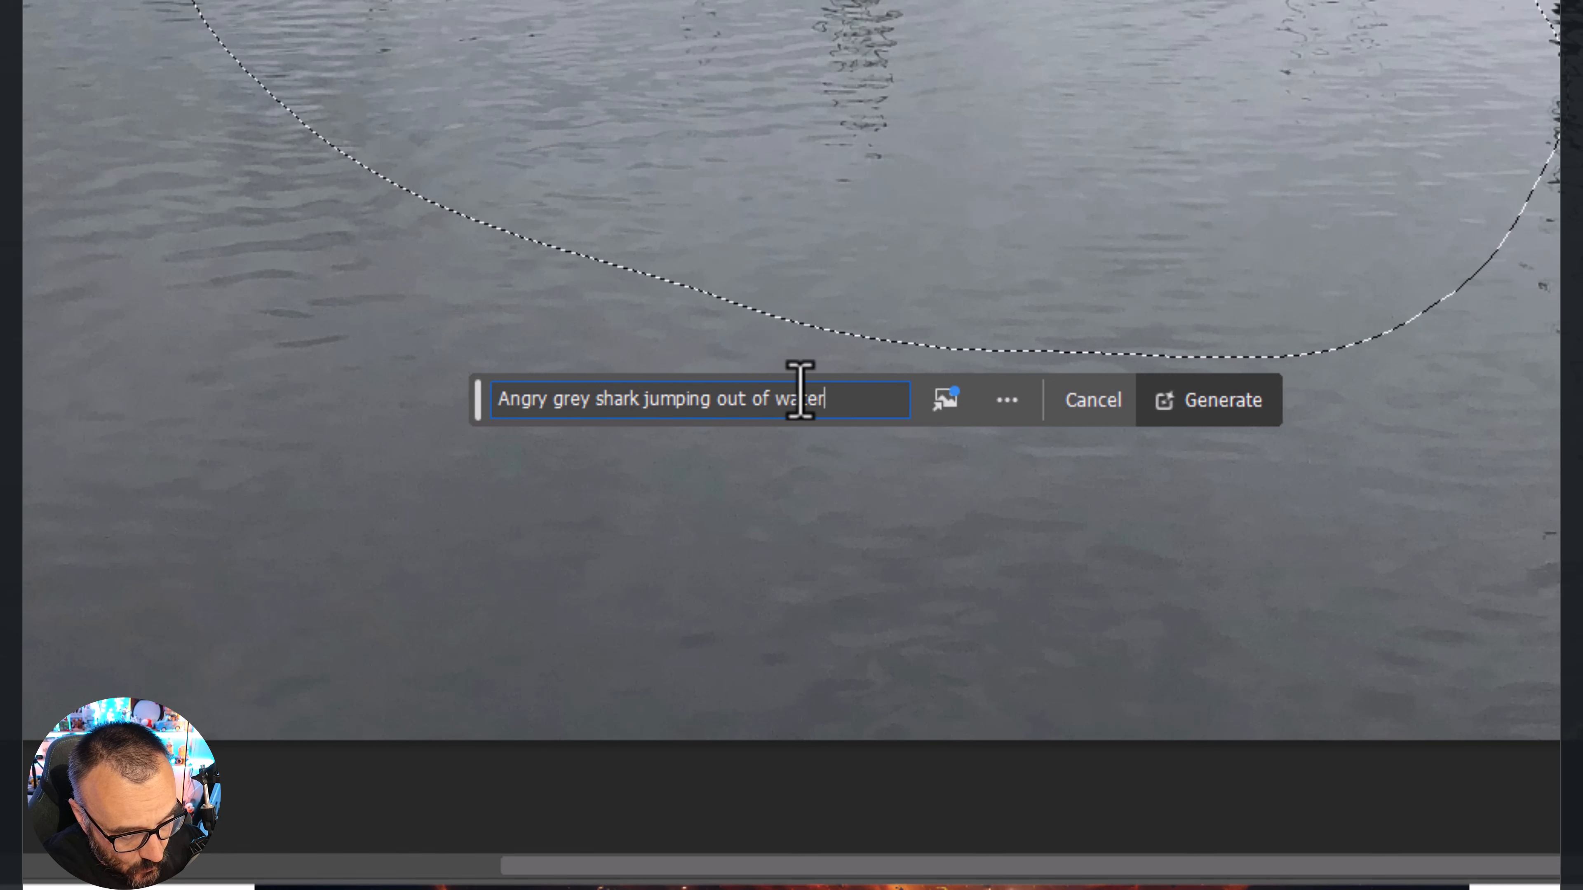
type(", making small")
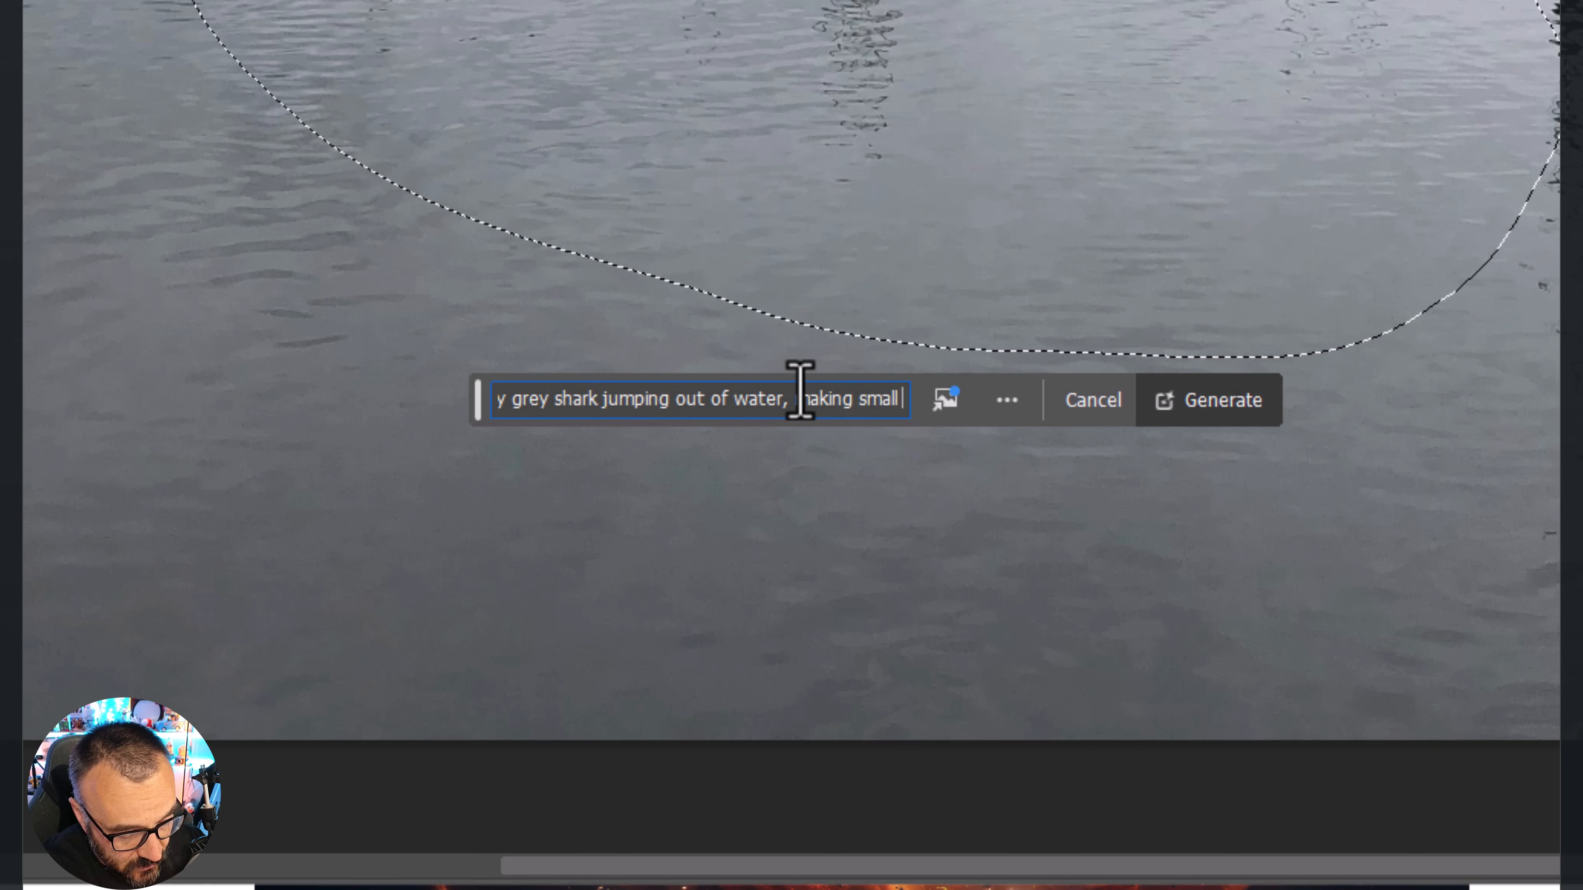
key("BackSpace")
key("BackSpace")
key("BackSpace")
key("BackSpace")
key("BackSpace")
key("BackSpace")
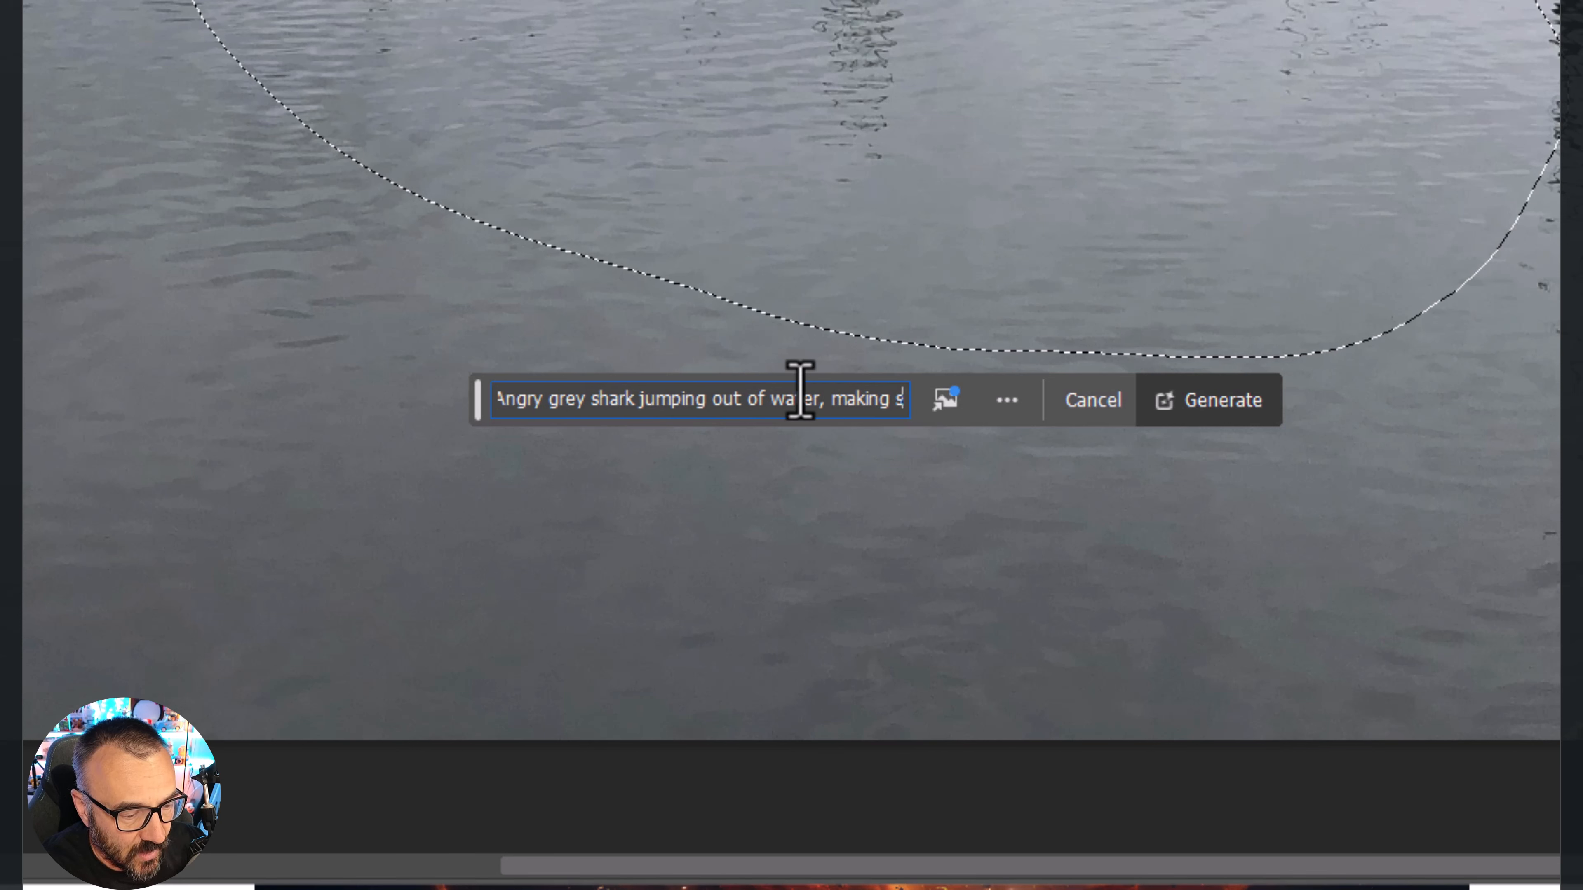
type("large")
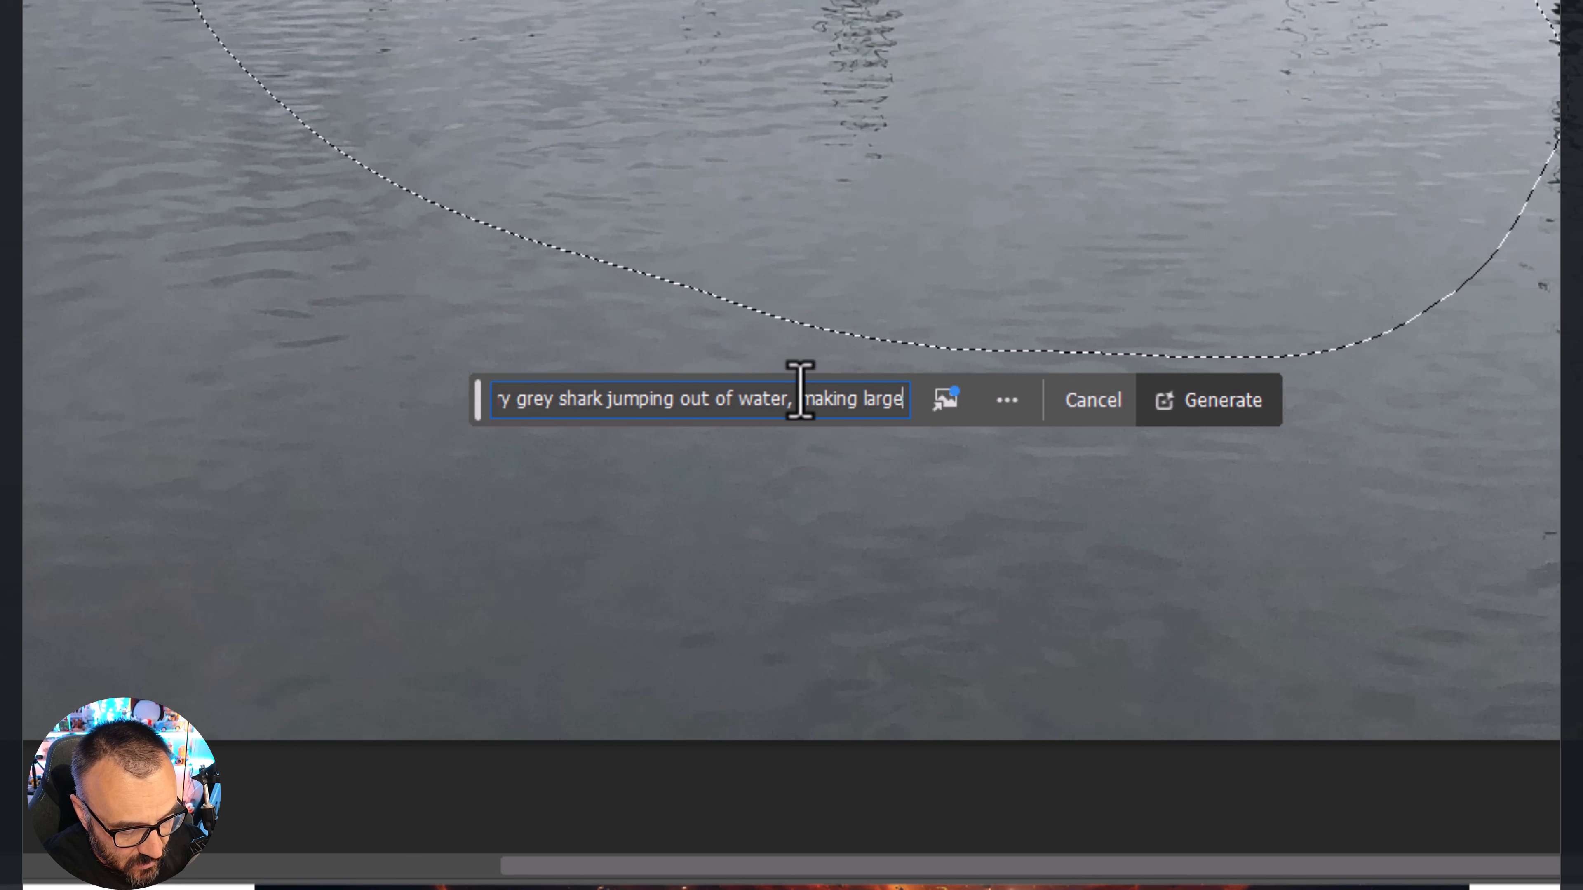
type(" splash")
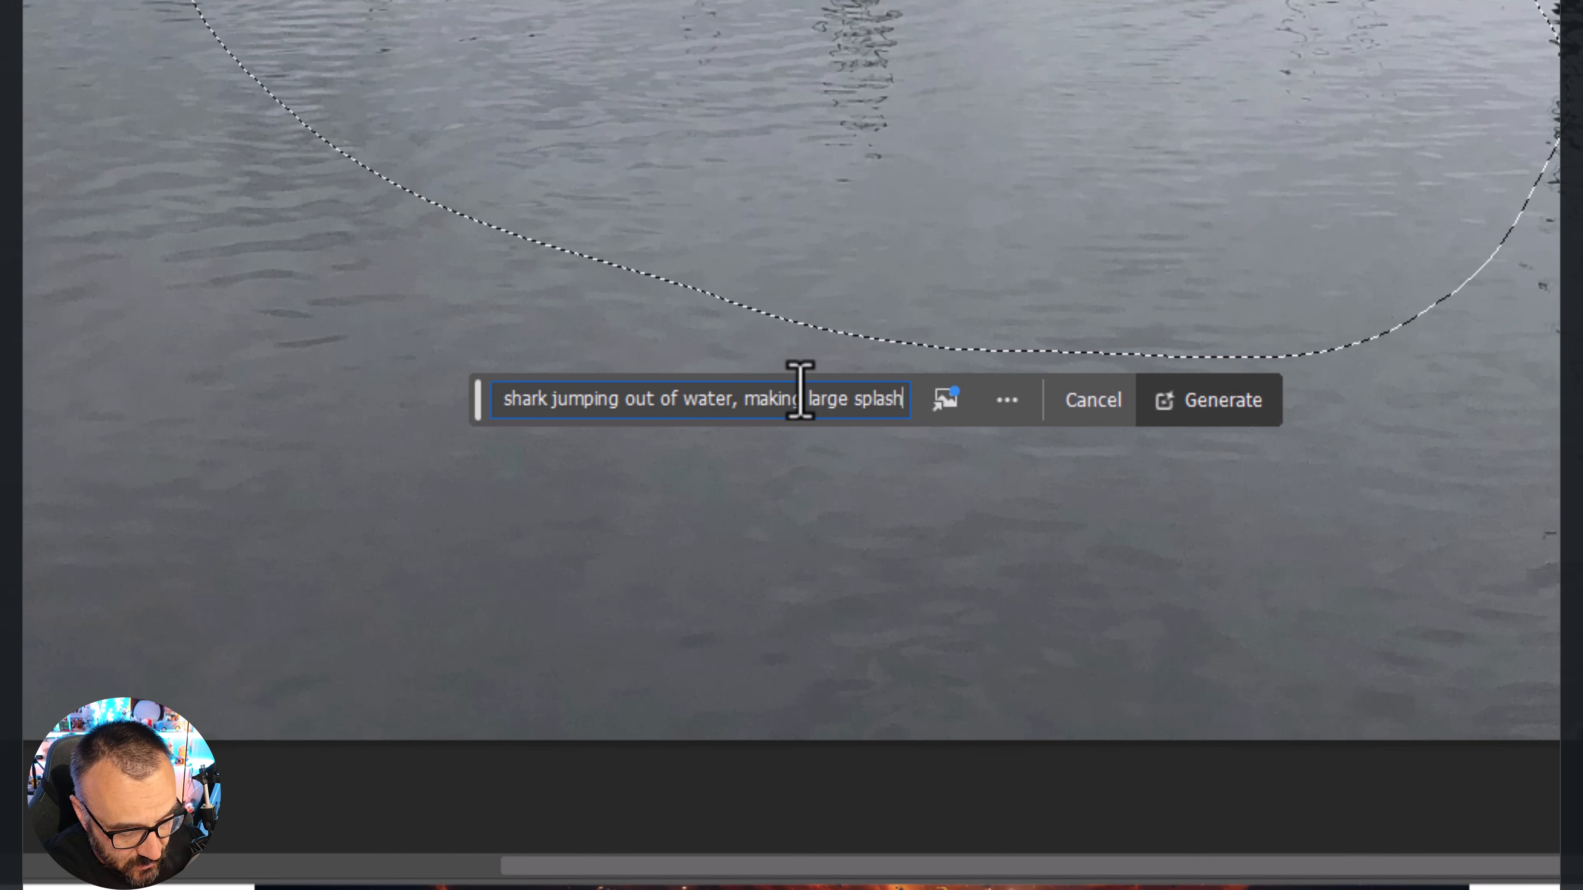
type(", ")
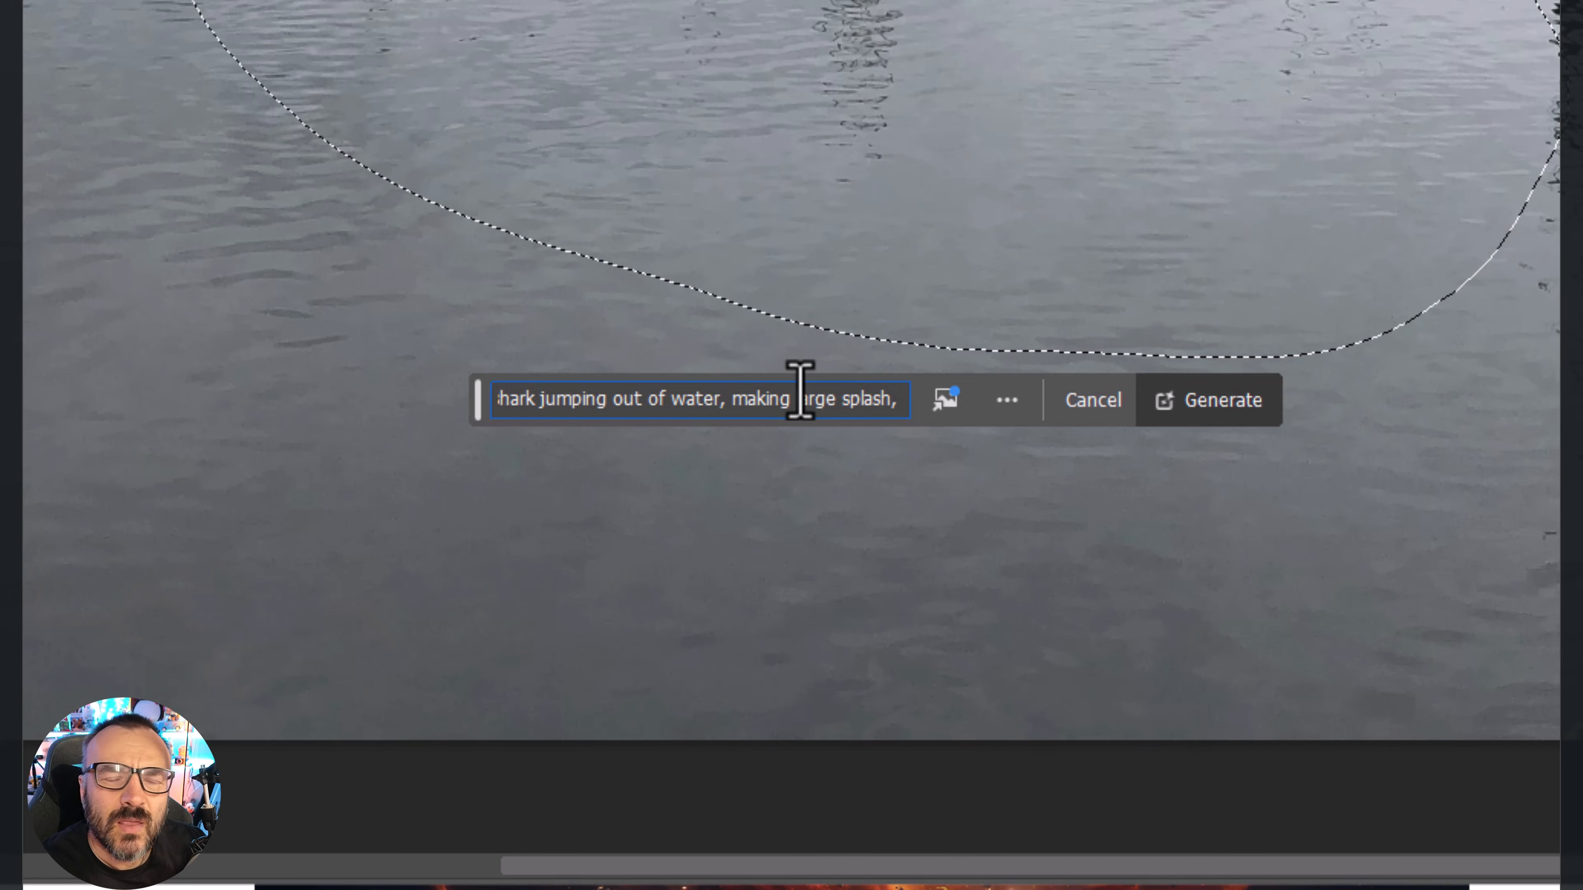
type("dripplet")
type("s,")
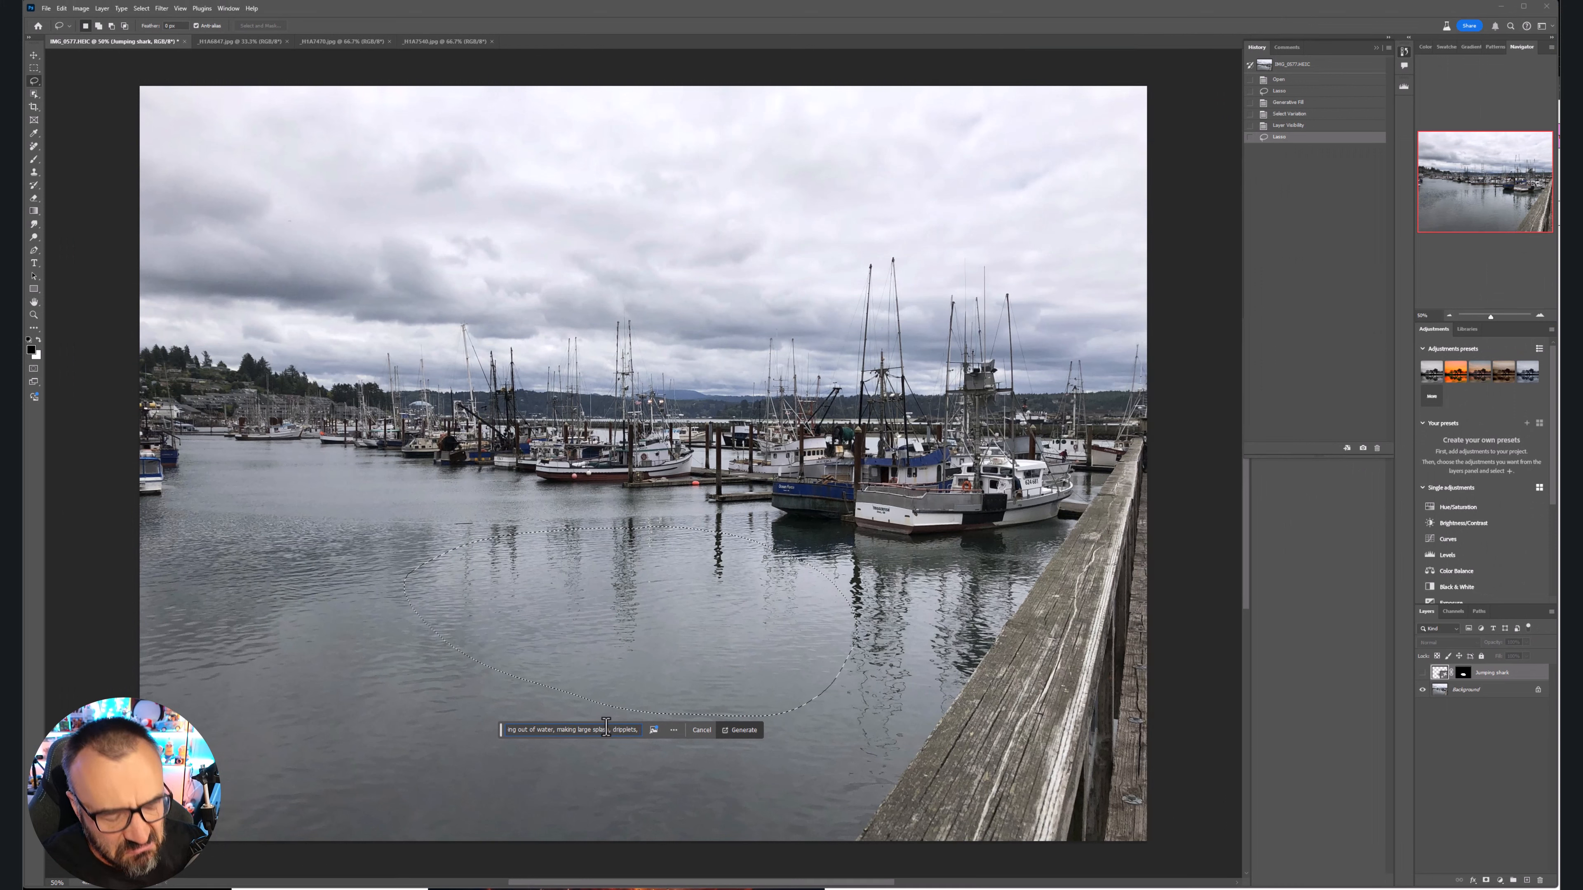
type("myst around, looking very happy")
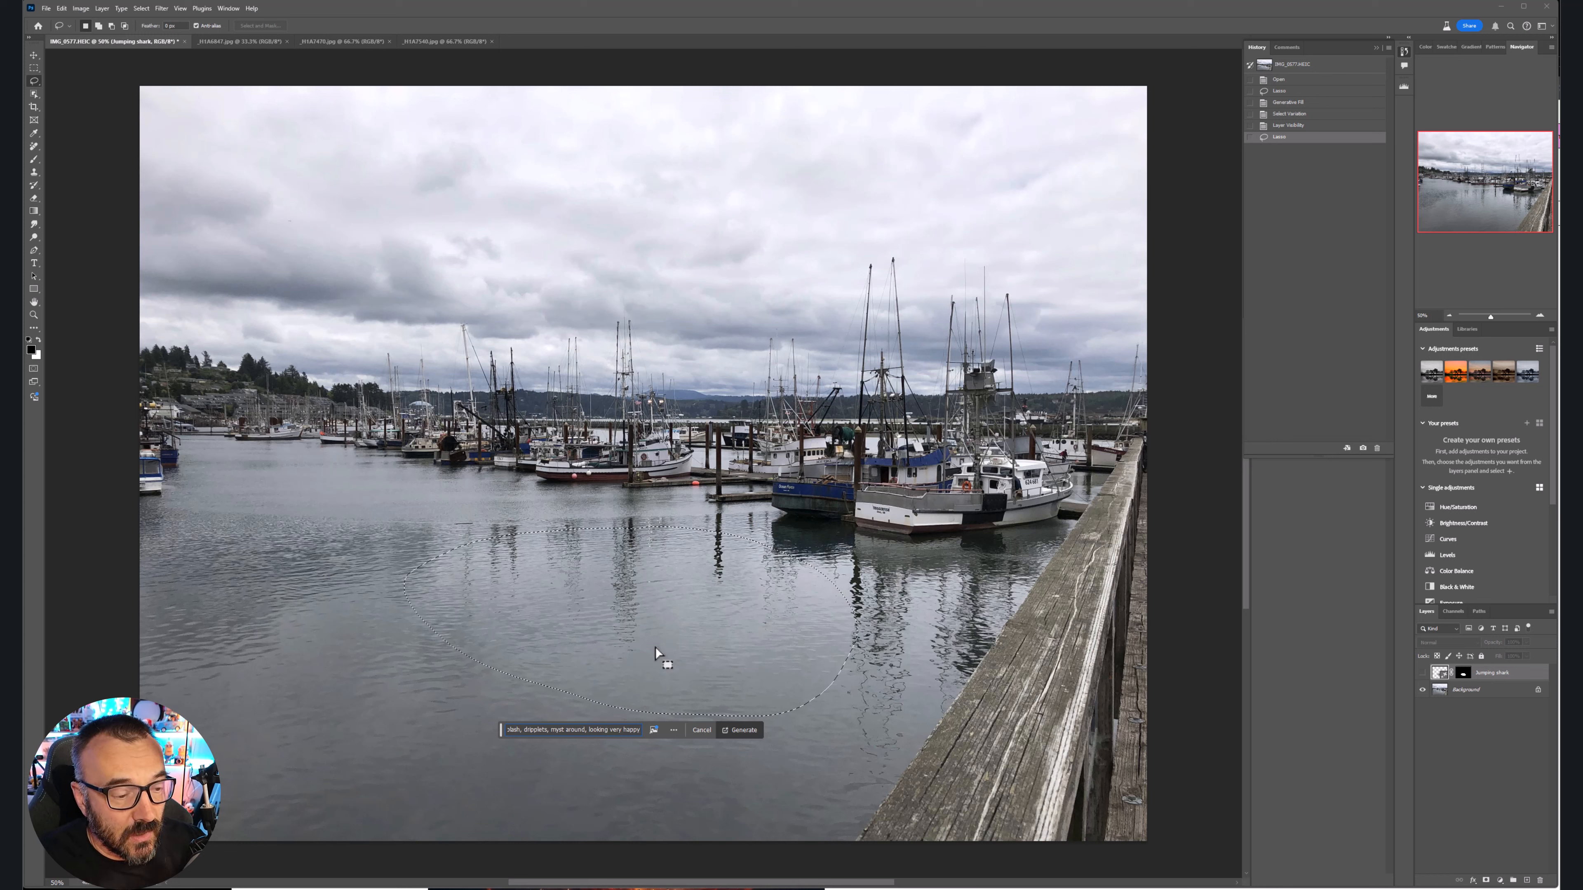
left_click(747, 731)
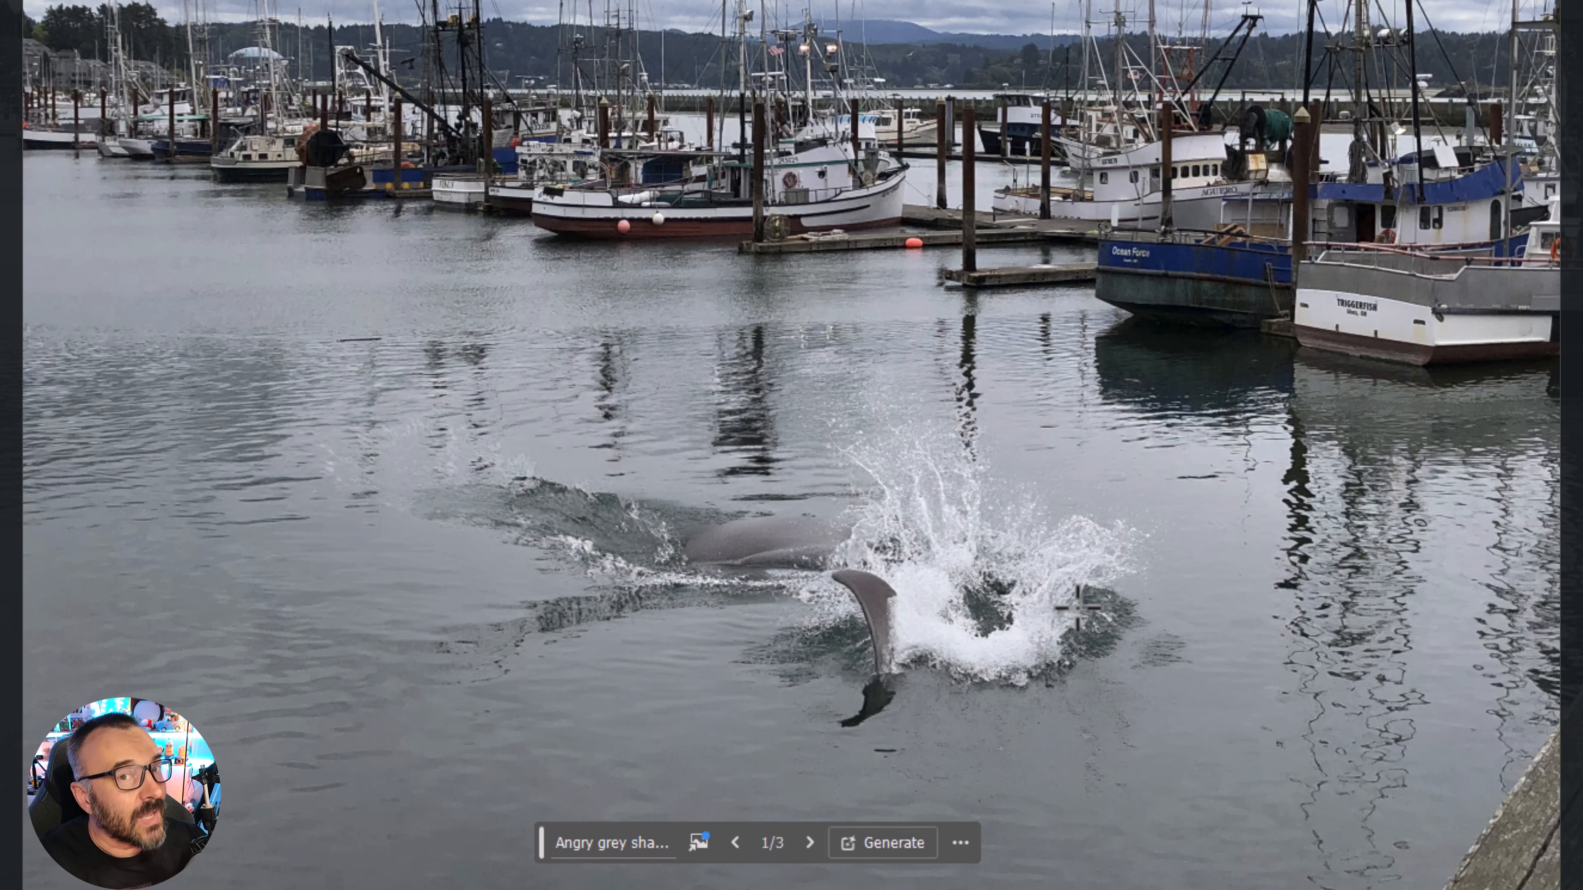
Choose the third variation of the angry grey shark, facing the viewer with its mouth open
left_click(809, 843)
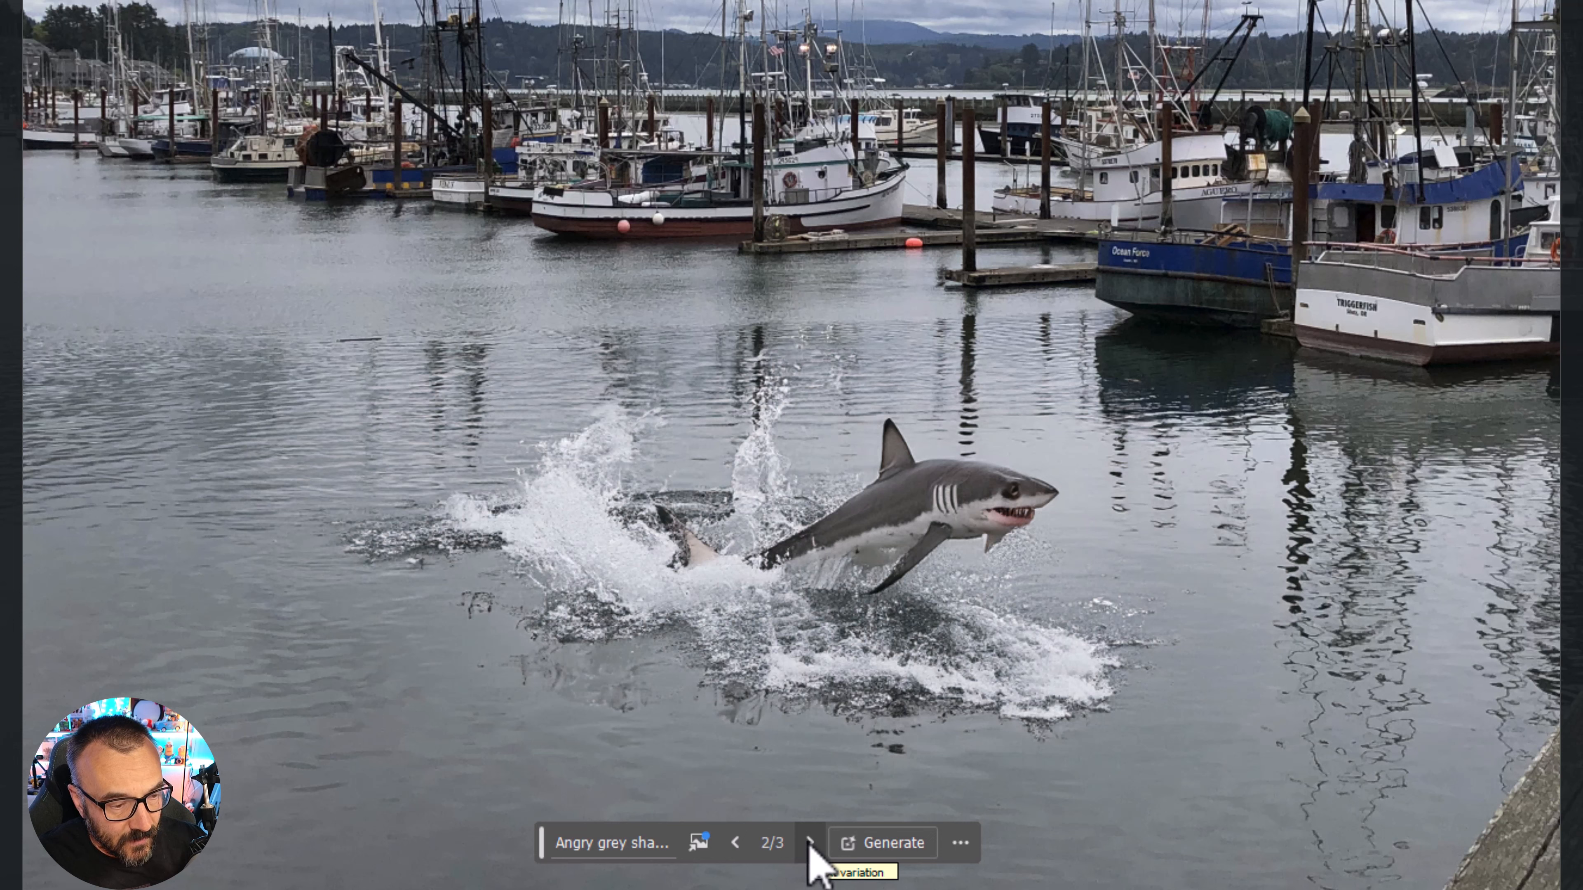
left_click(810, 843)
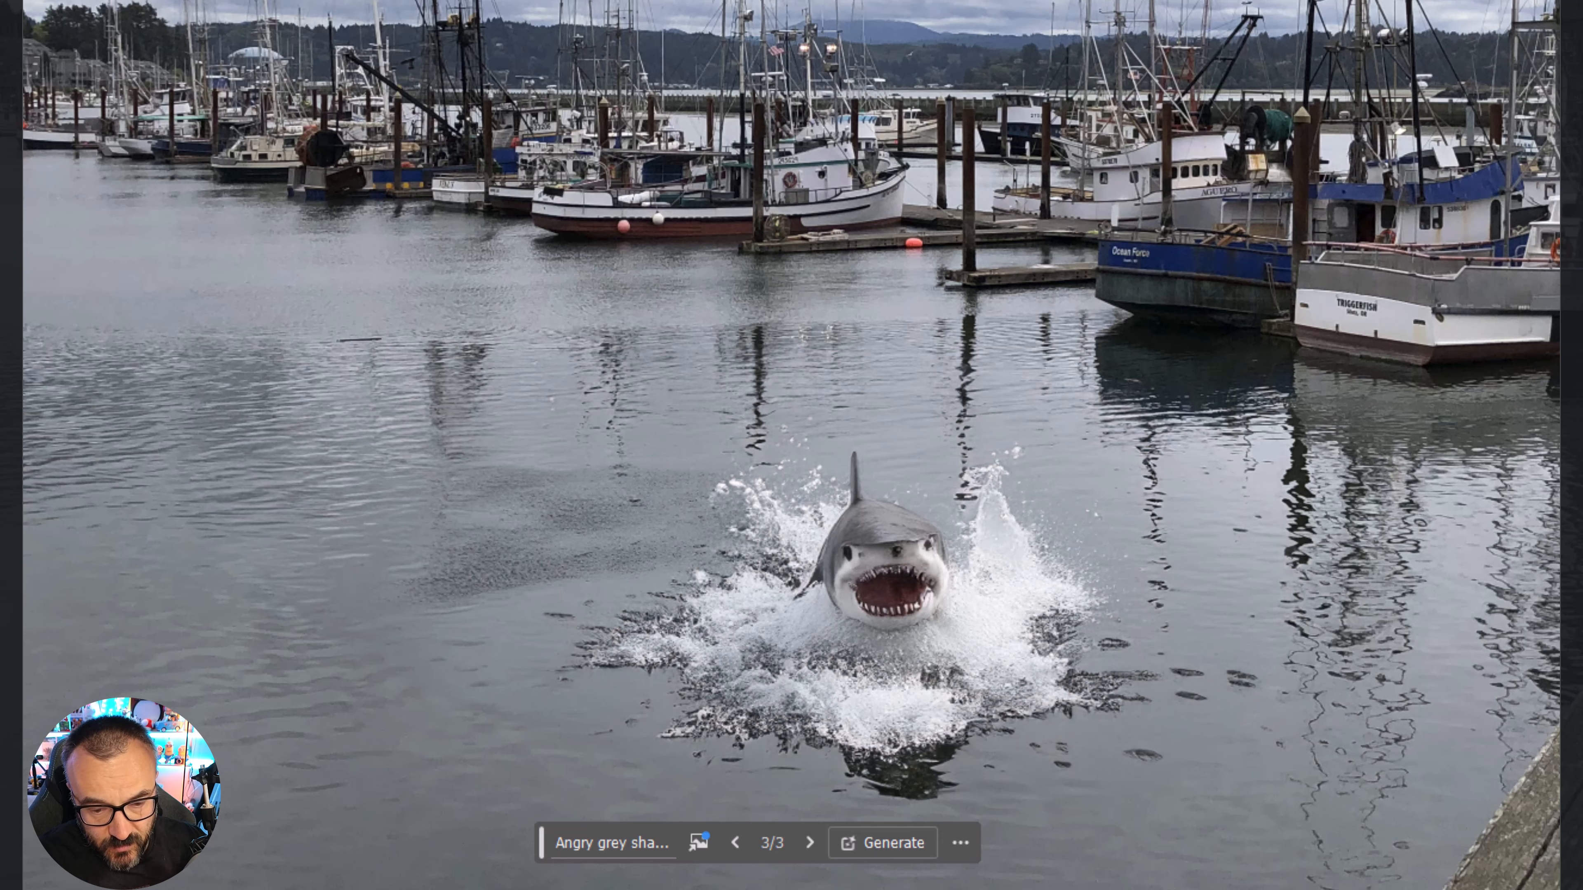
Compare the photo with and without the angry grey shark layer, and examine the shark and splash up close
key("ctrl+comma")
key("ctrl+comma")
key("ctrl+comma")
key("ctrl+comma")
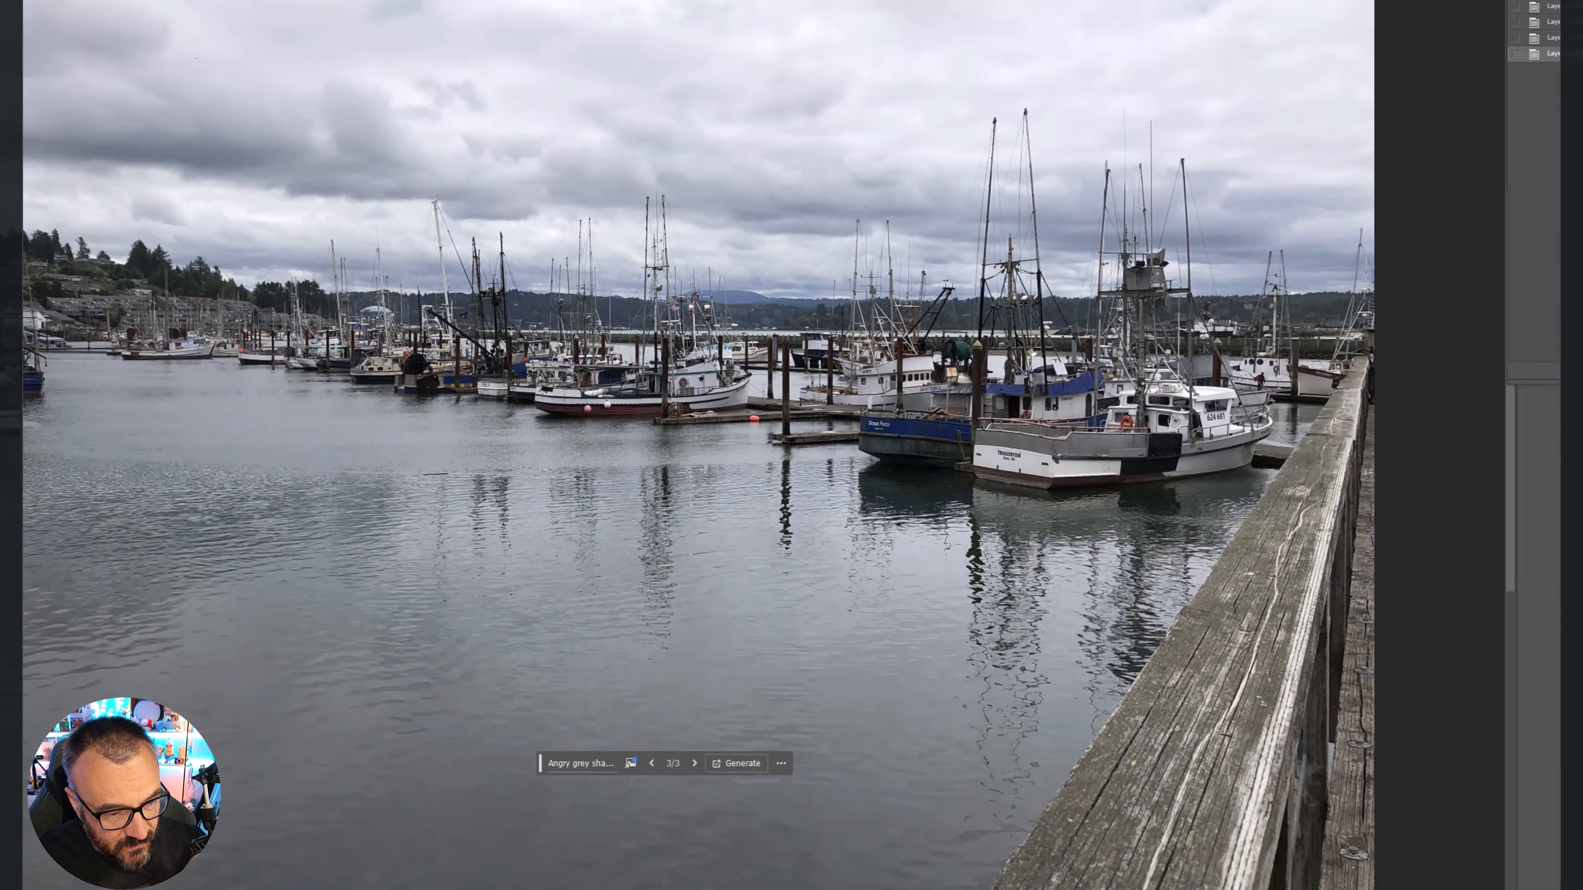
key("ctrl+comma")
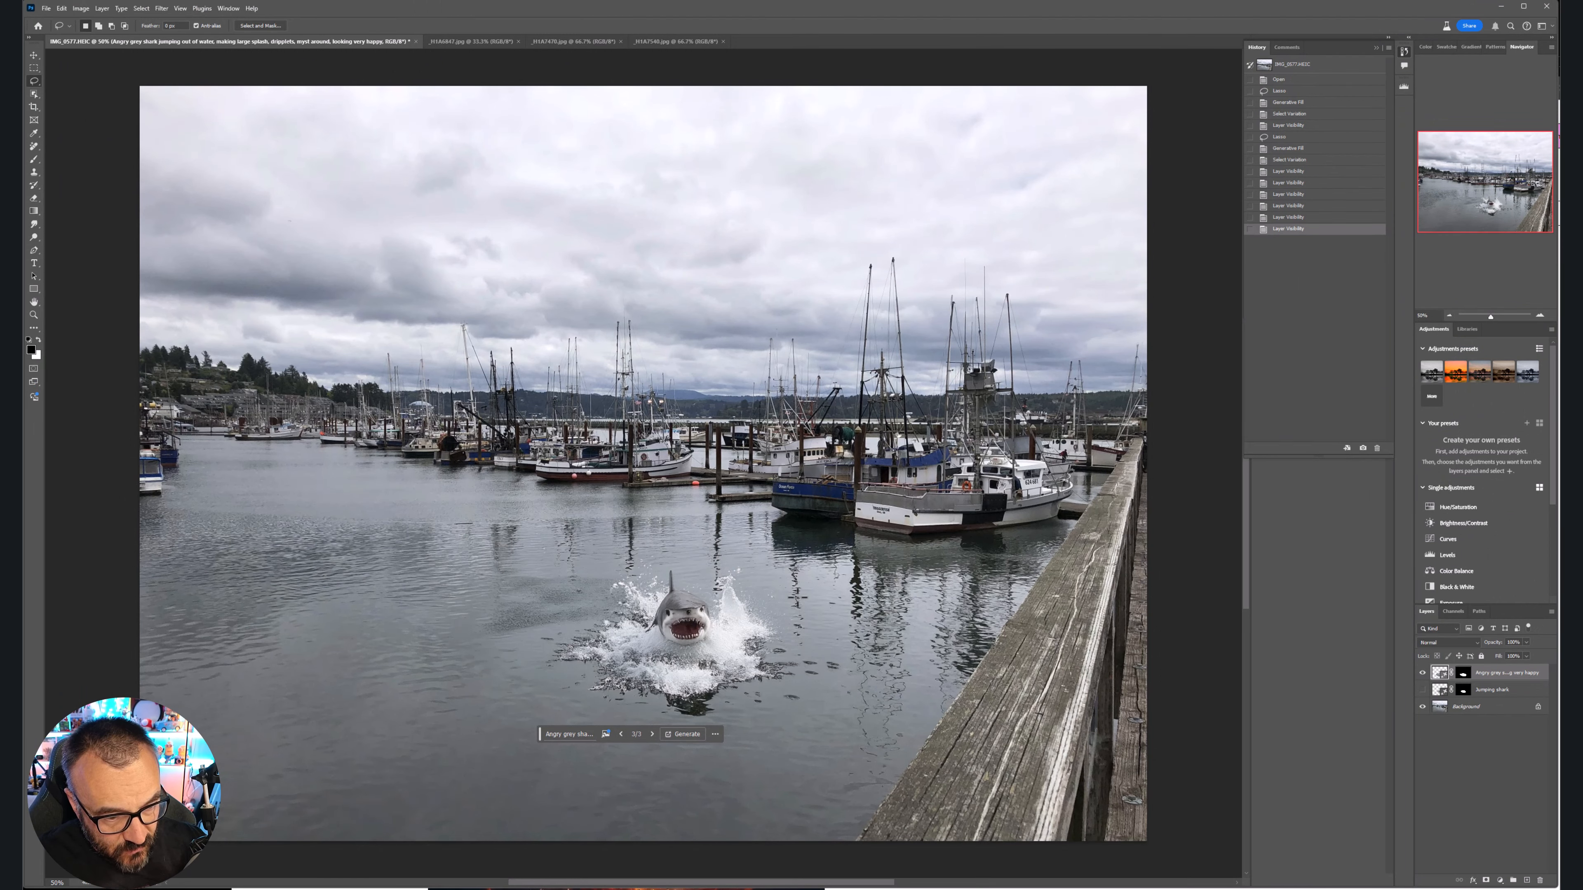
scroll(803, 611, "up", 5)
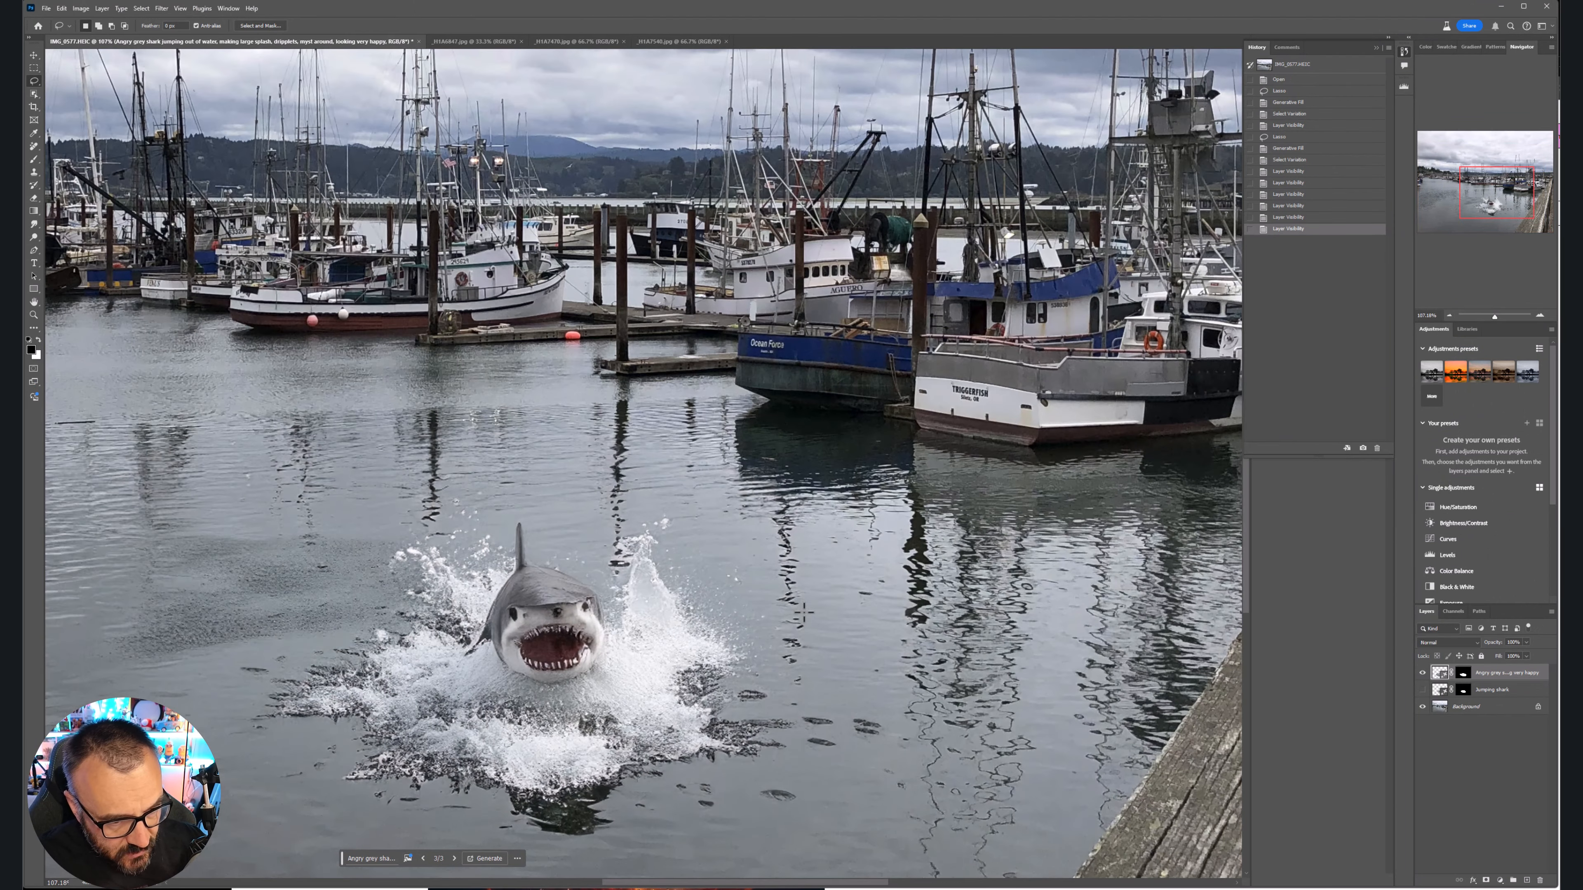
left_click_drag(769, 708, 1010, 509)
scroll(555, 489, "up", 1)
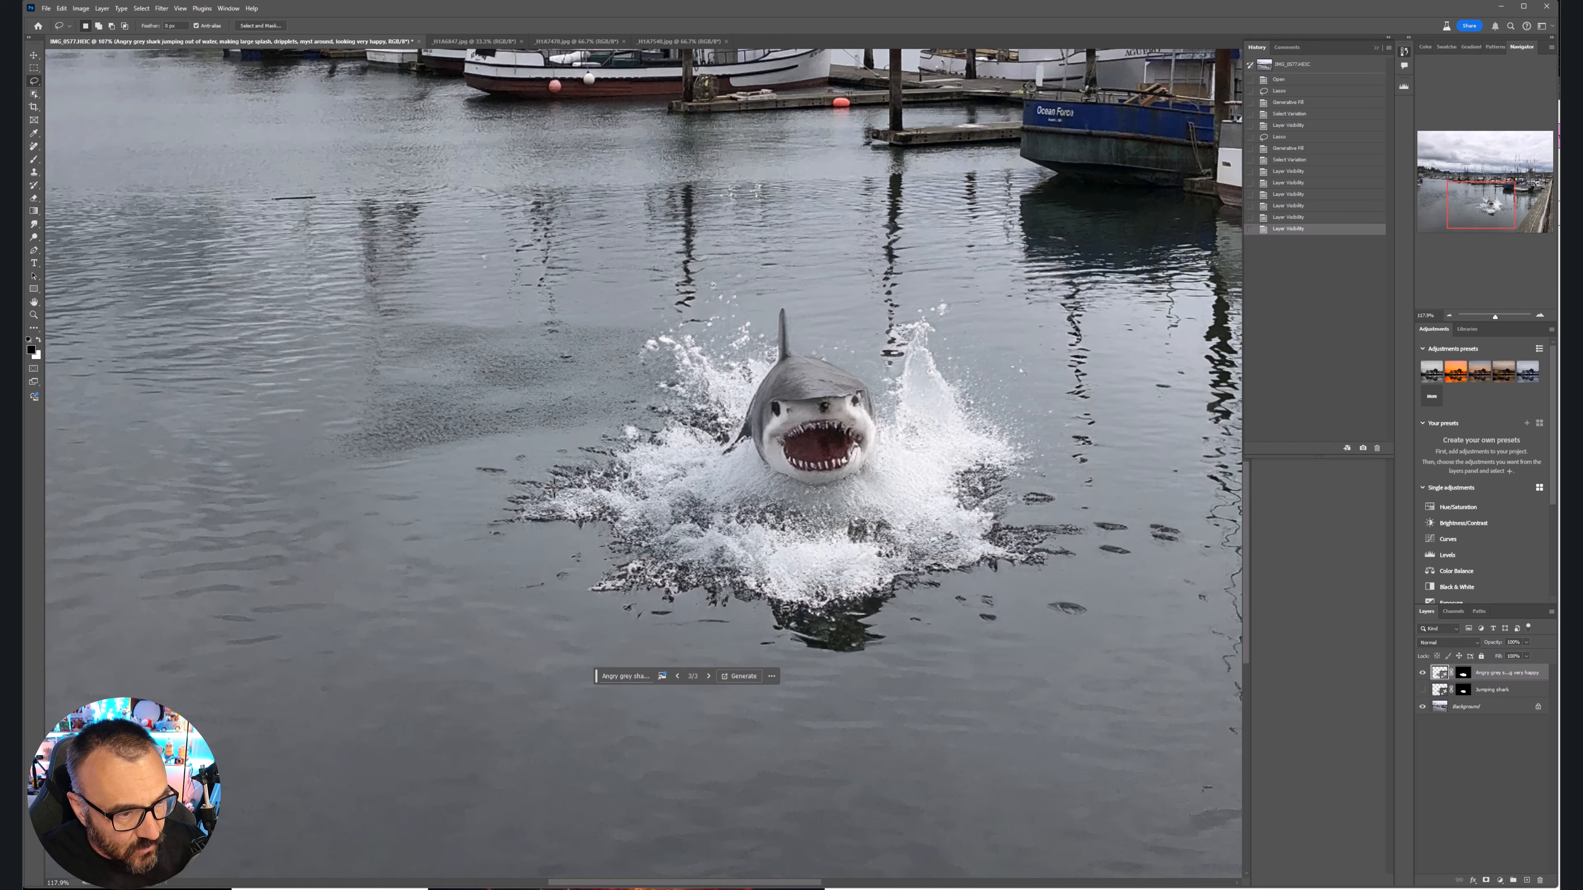
Compare the harbor photo with and without the front-facing angry grey shark by toggling its layer's visibility
left_click_drag(787, 285, 766, 400)
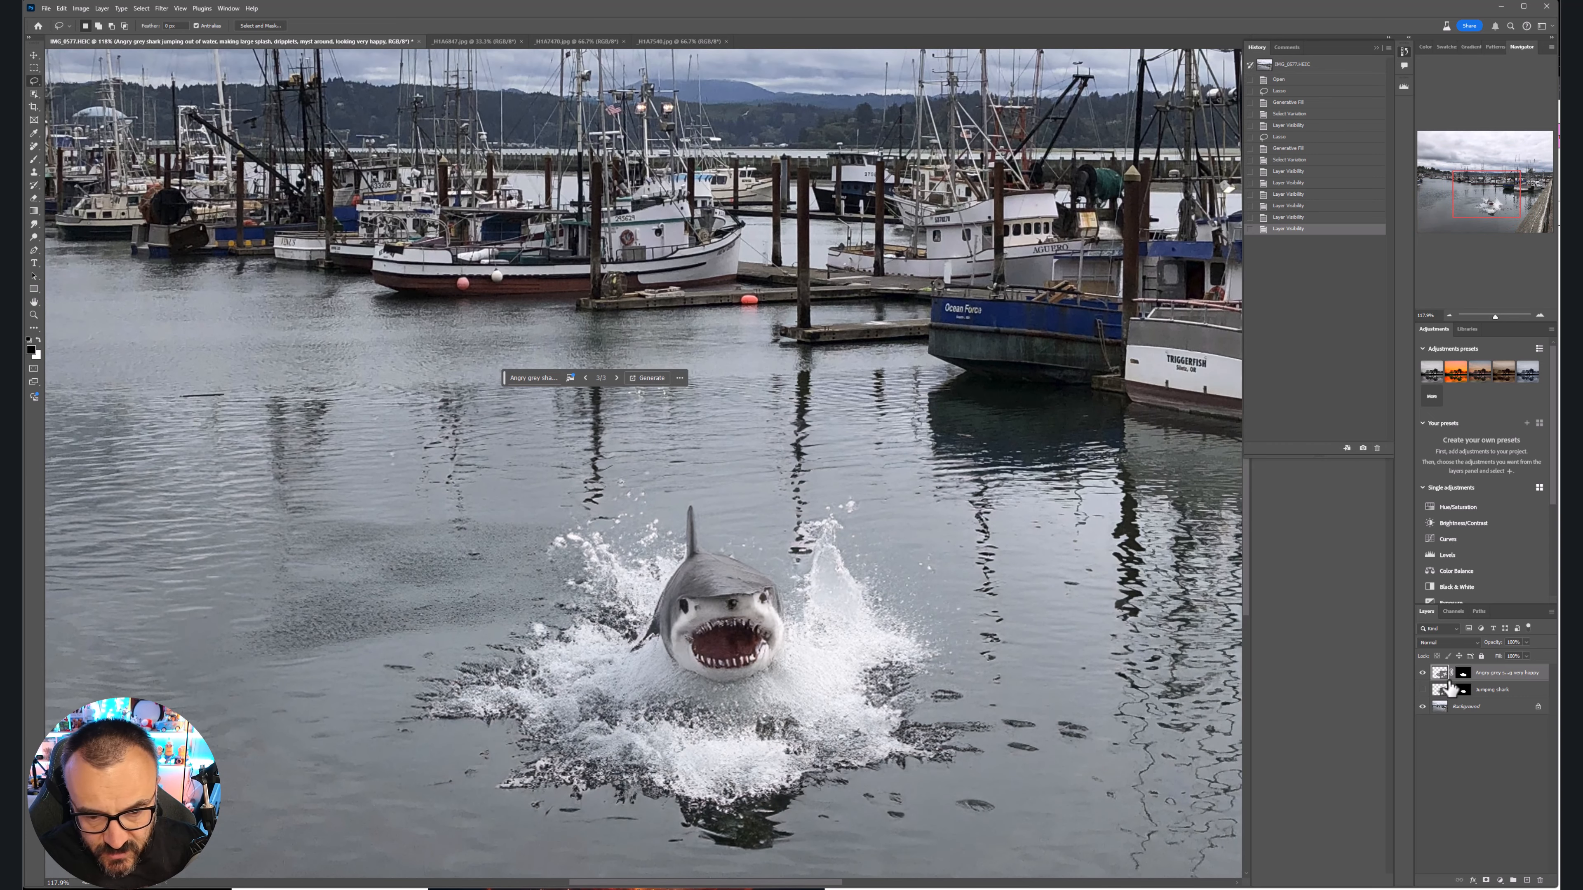
left_click(1423, 674)
left_click(1423, 674)
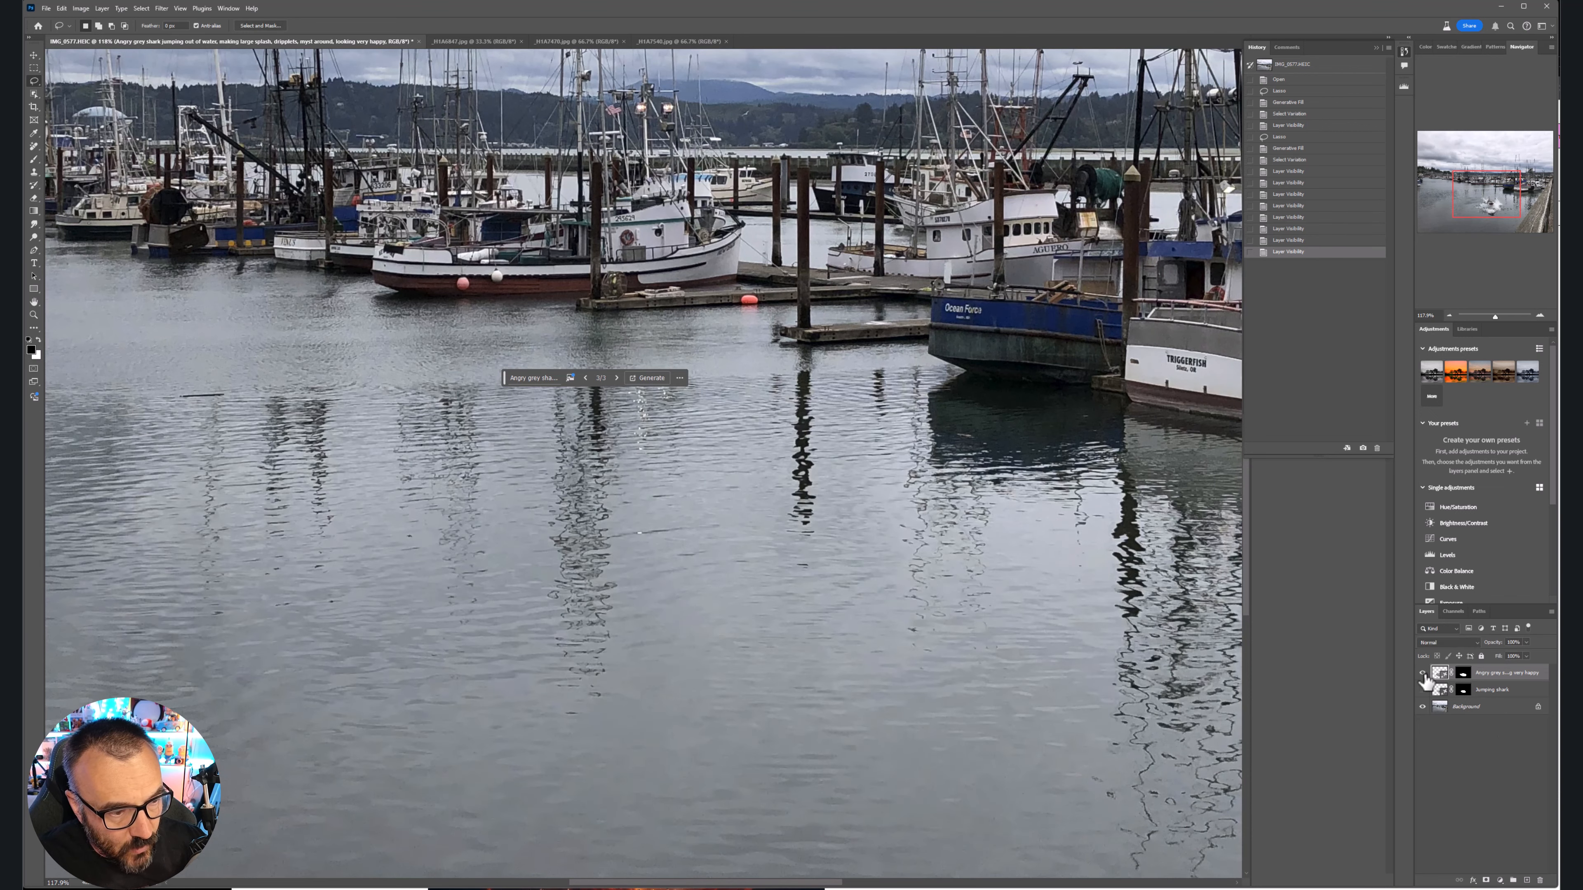
left_click(1423, 674)
left_click(1424, 674)
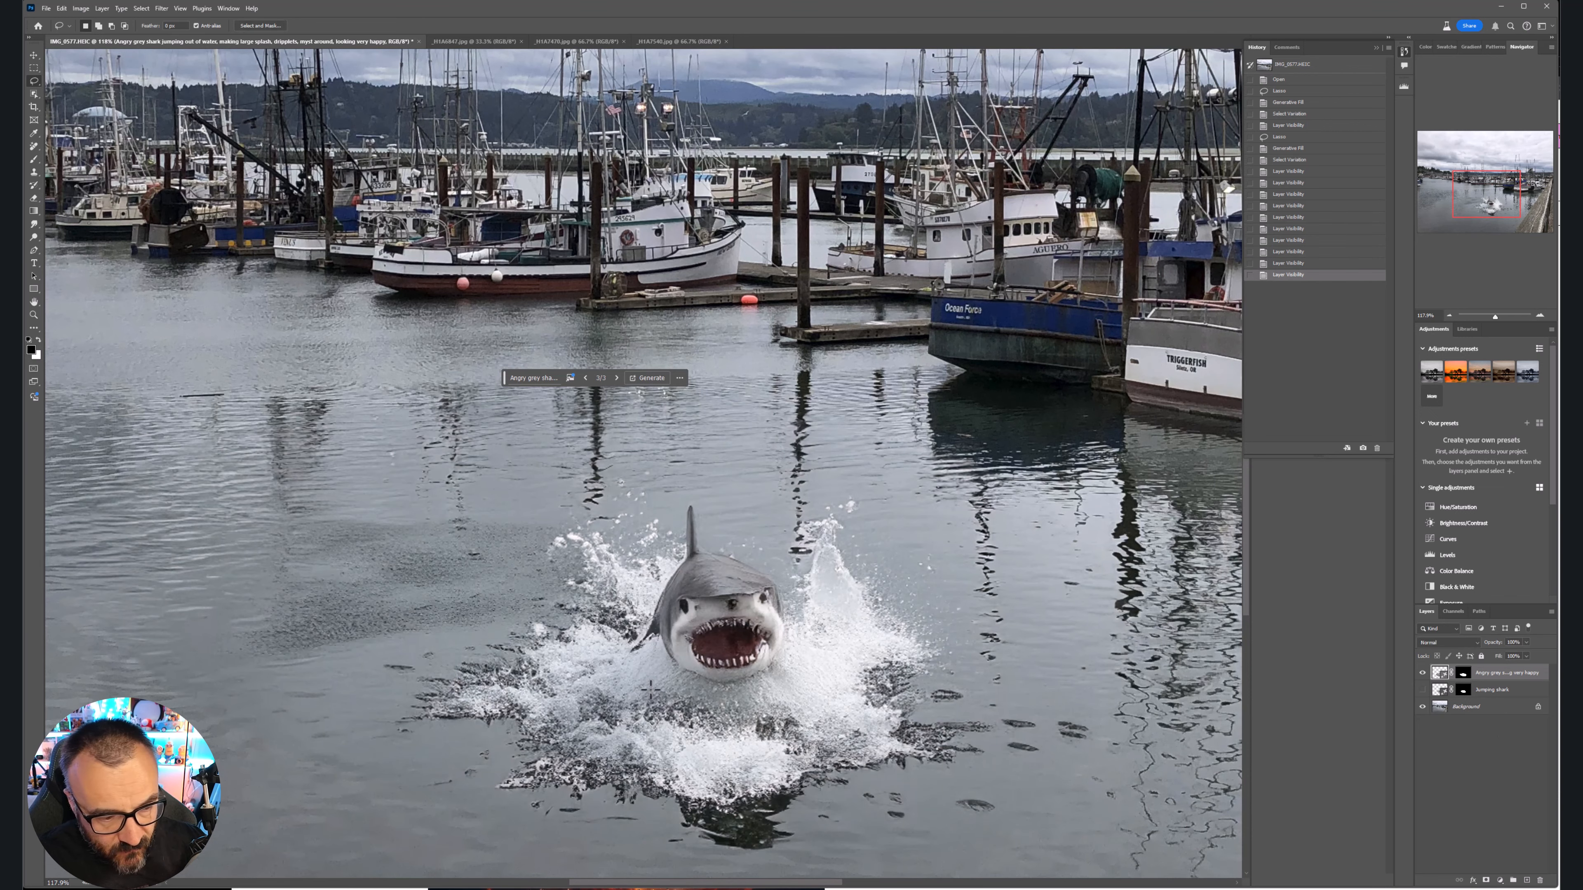
Go through the angry grey shark variations and choose the first one, with the diving body and splash
left_click(617, 377)
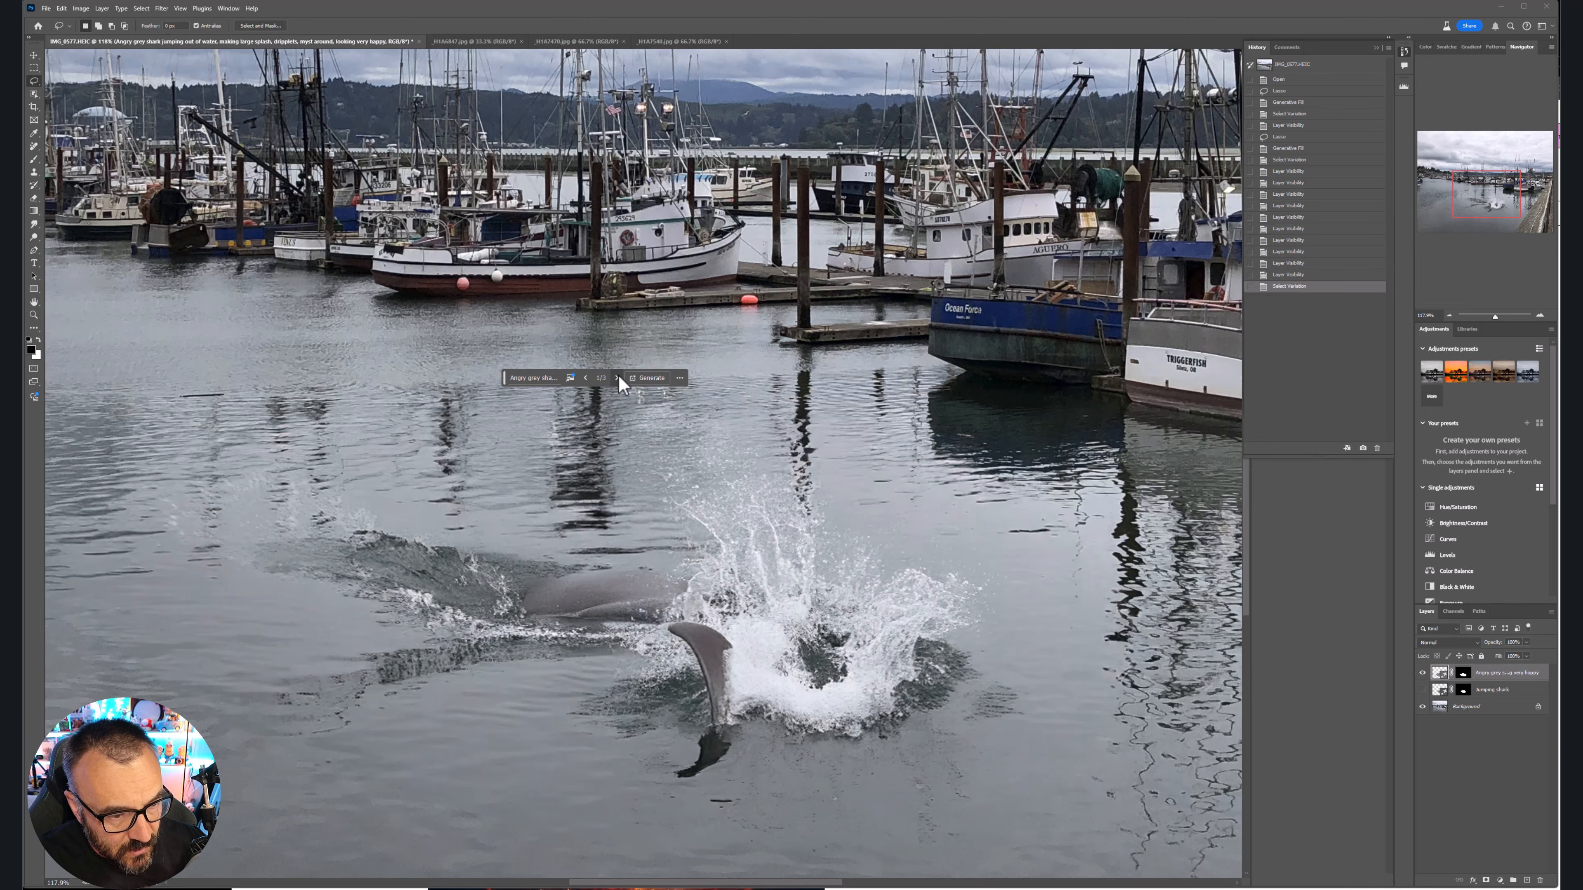
left_click(617, 377)
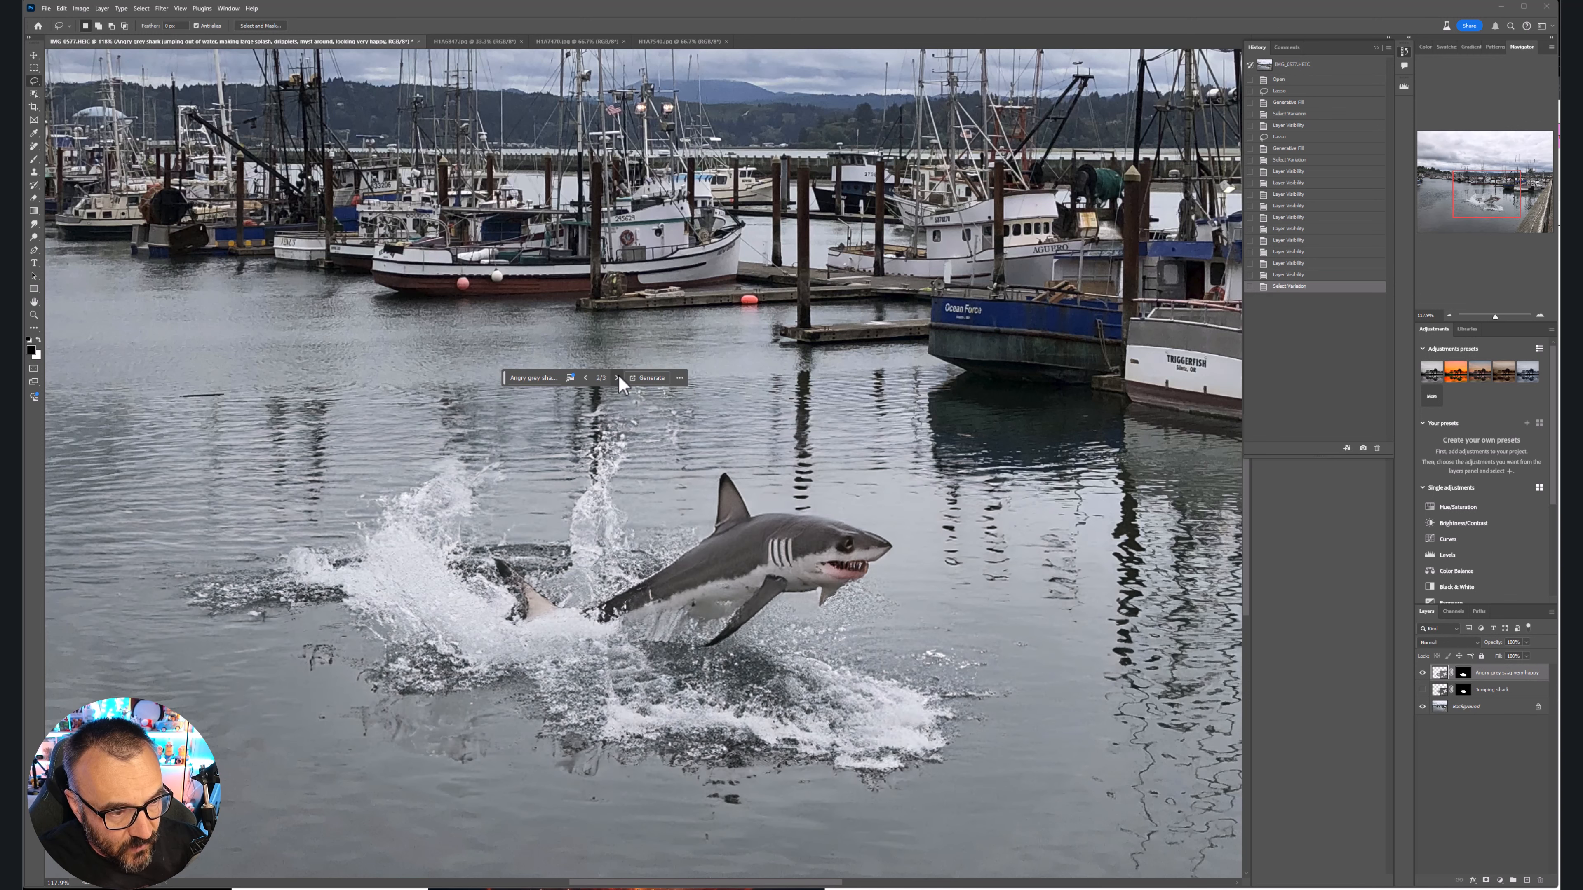
left_click(586, 377)
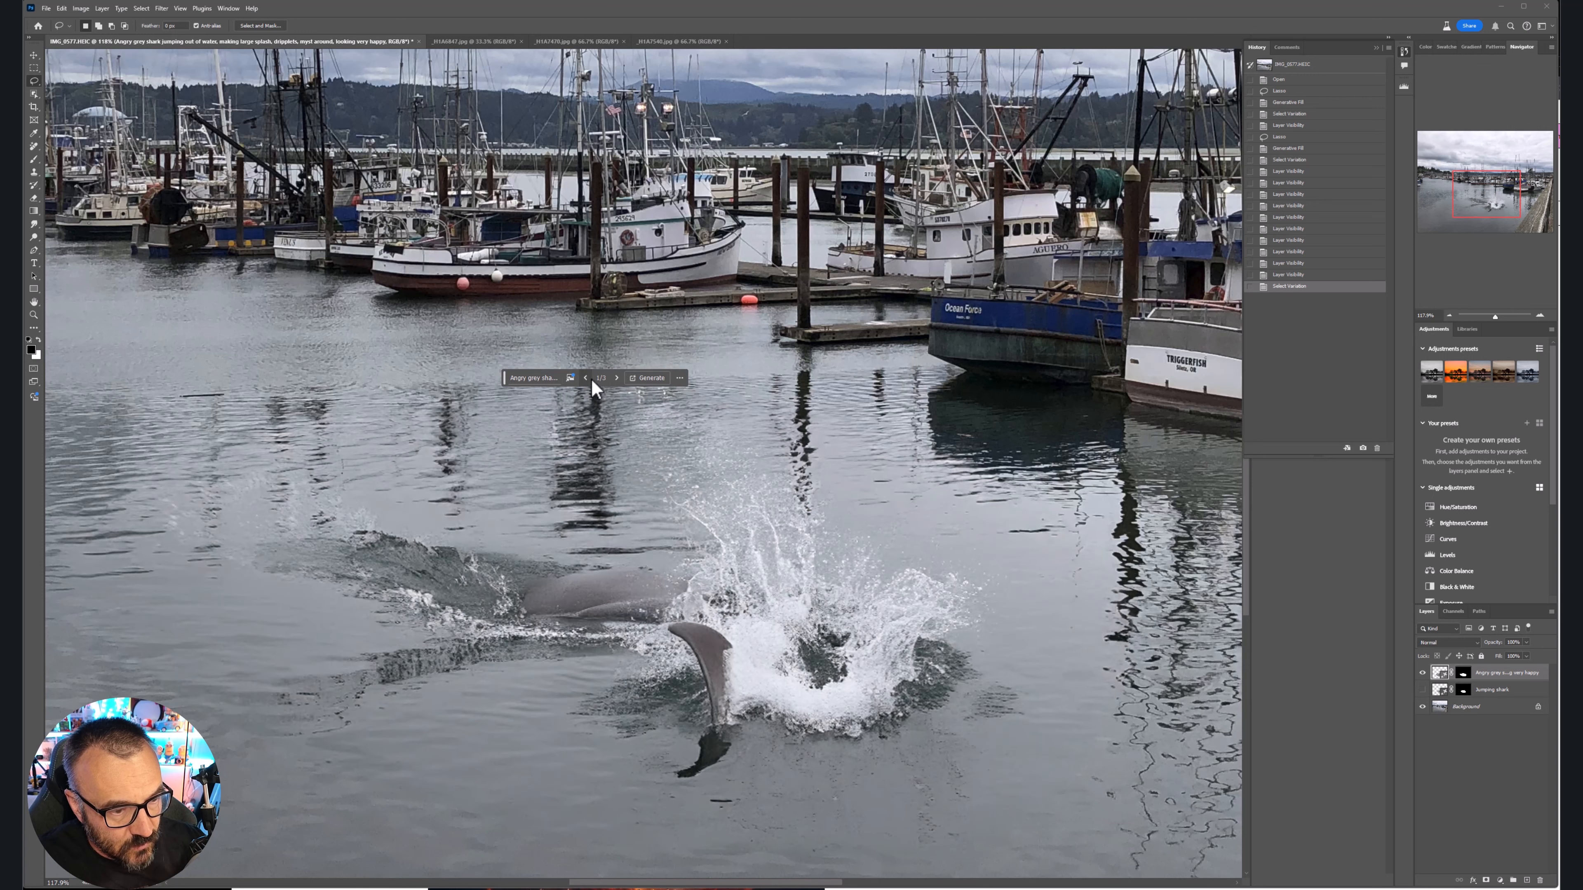
Compare the water with and without the diving shark variation by toggling the angry grey shark layer
left_click(1423, 673)
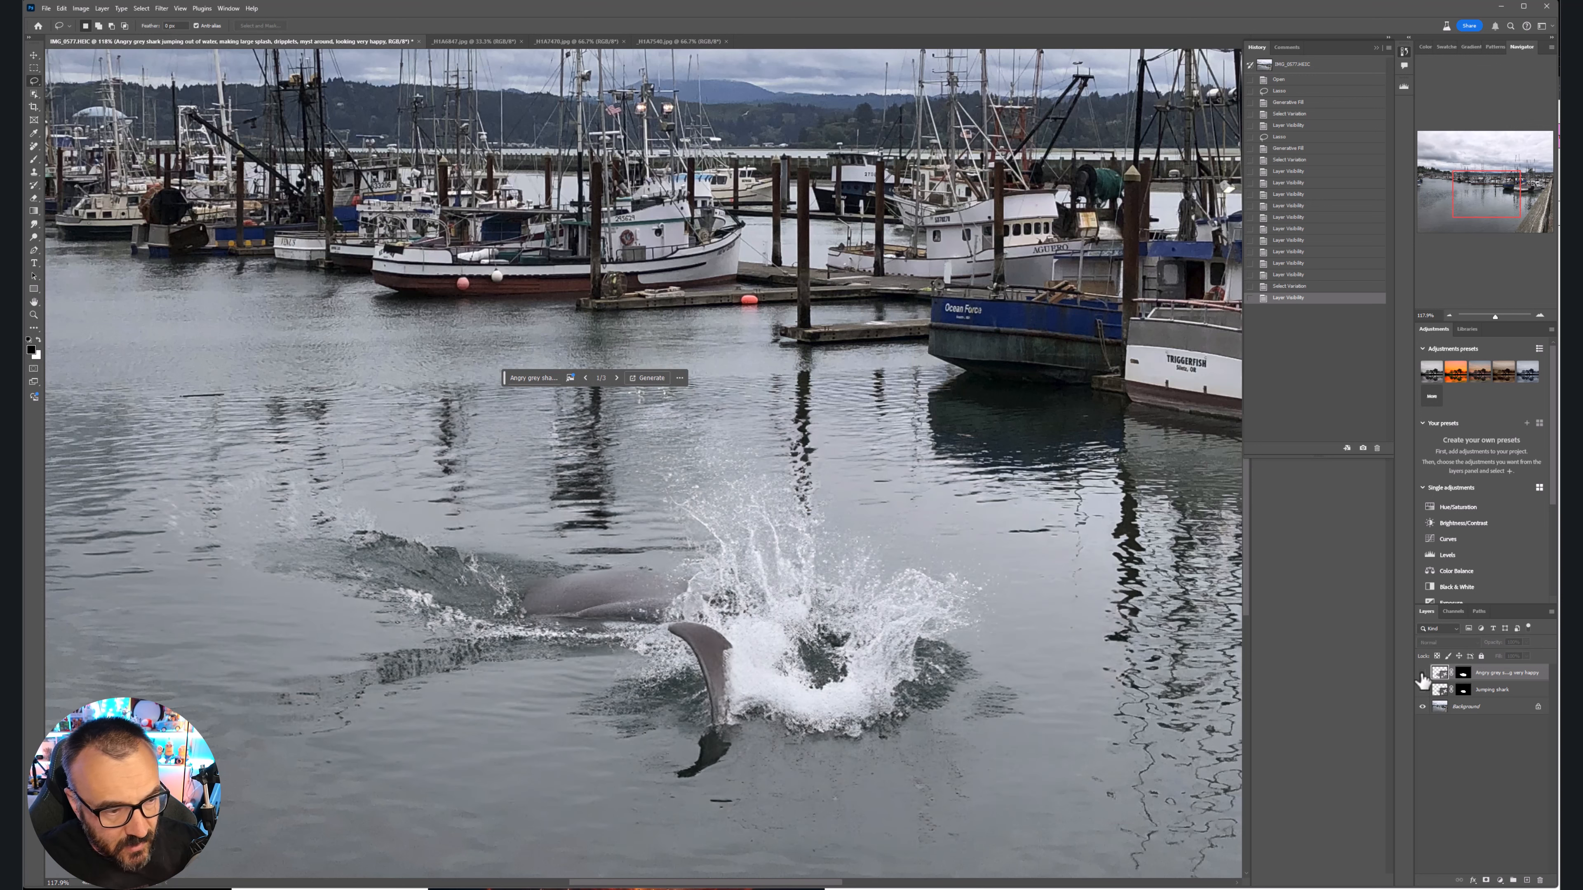
left_click(1422, 673)
left_click(1422, 673)
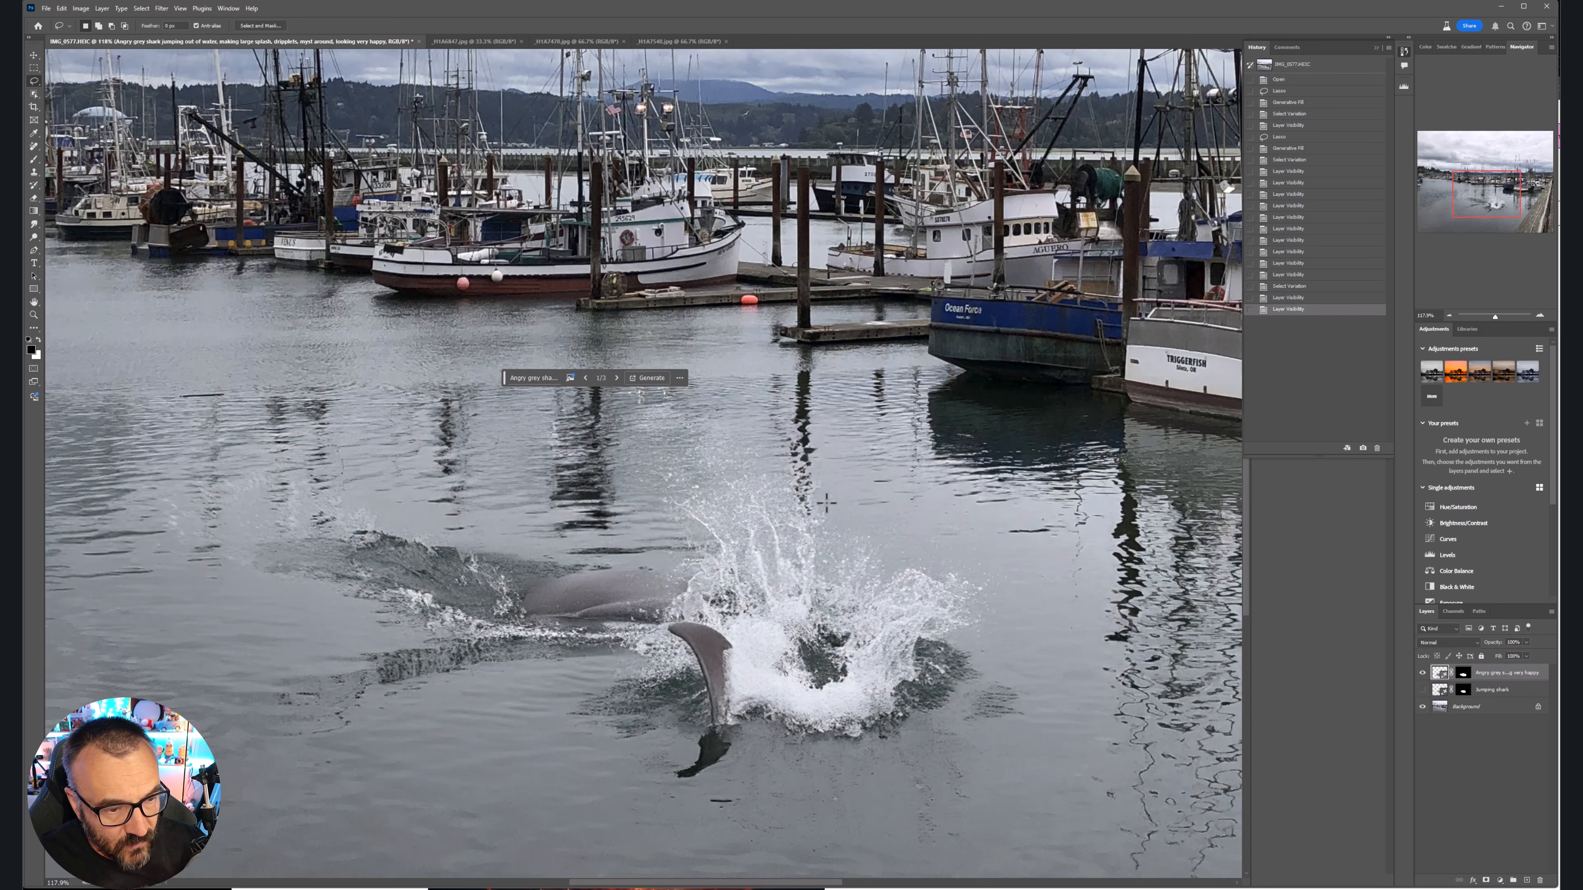
left_click(1422, 673)
left_click(1422, 673)
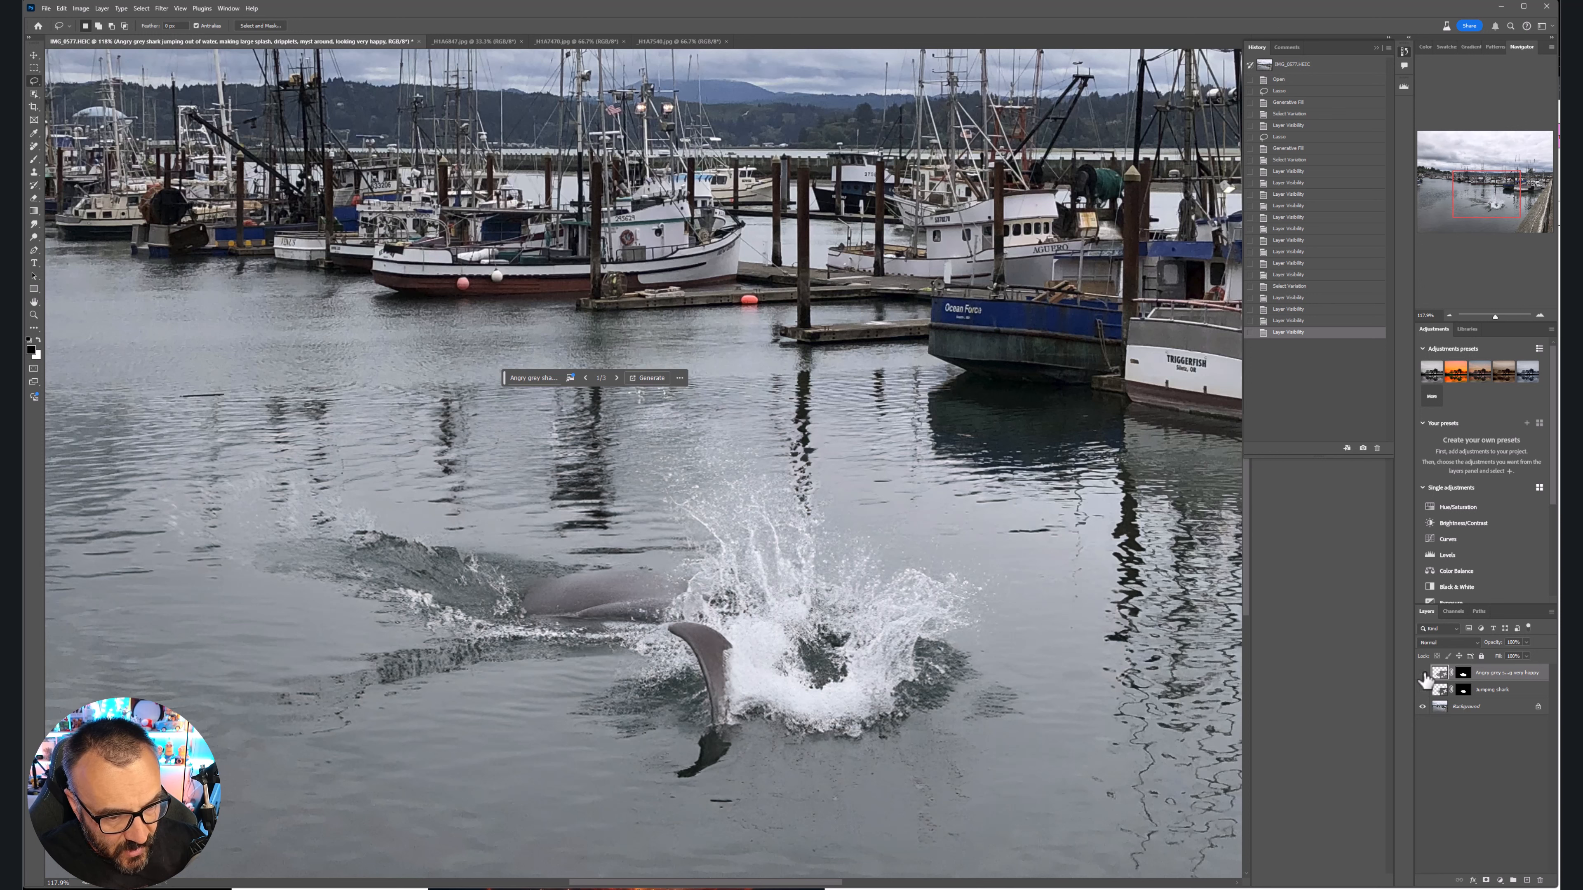
left_click(1422, 673)
left_click(1422, 673)
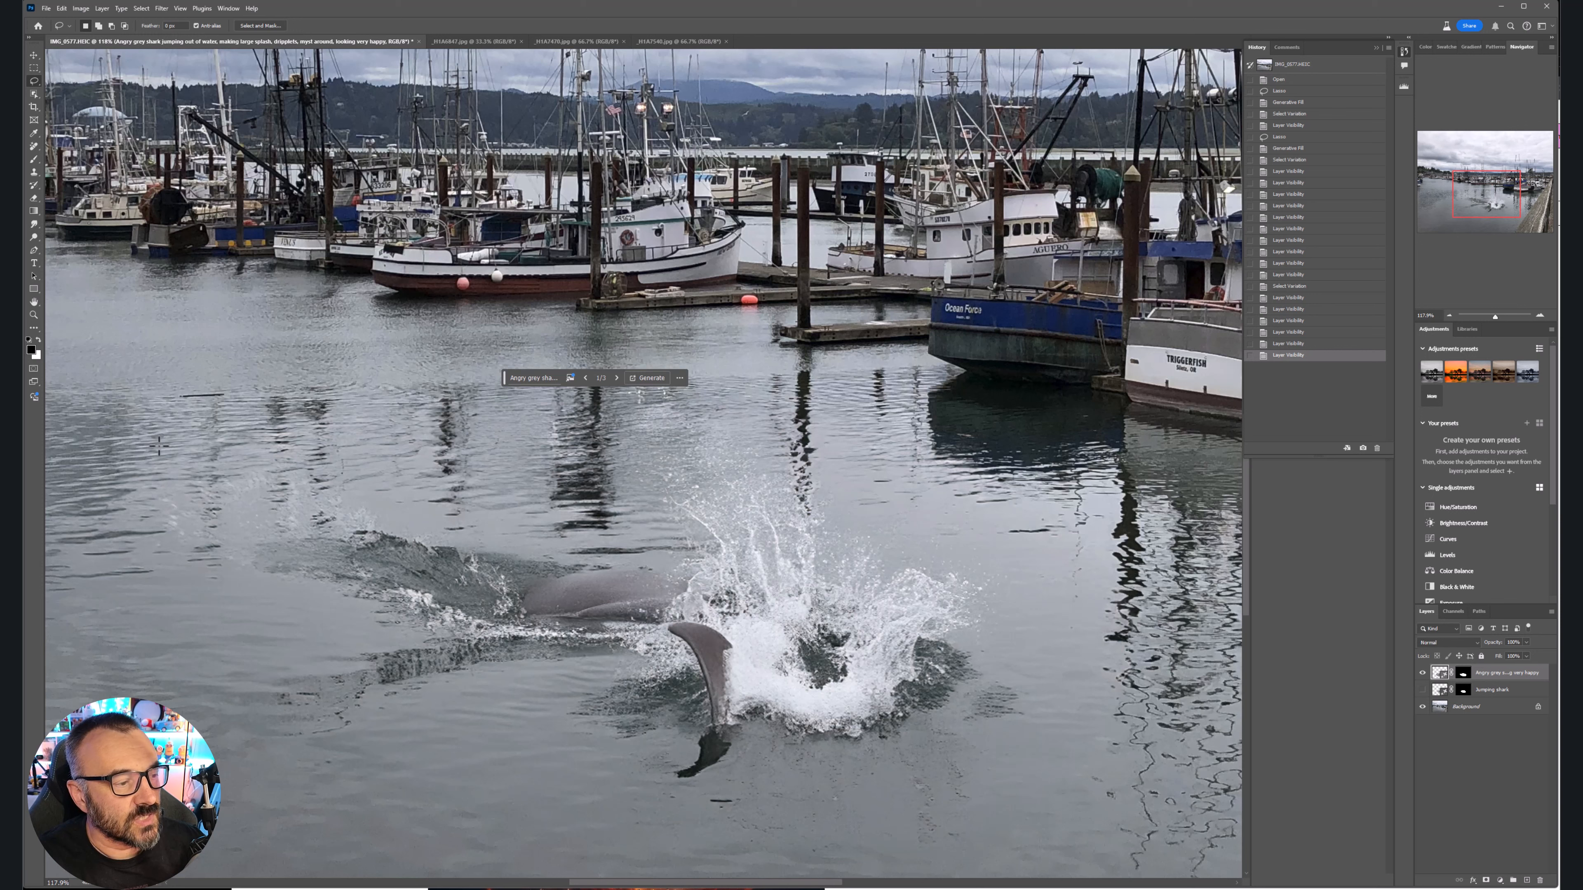
Compare the Jumping shark layer on its own with the angry grey shark layer, leaving both layers visible
left_click(1422, 673)
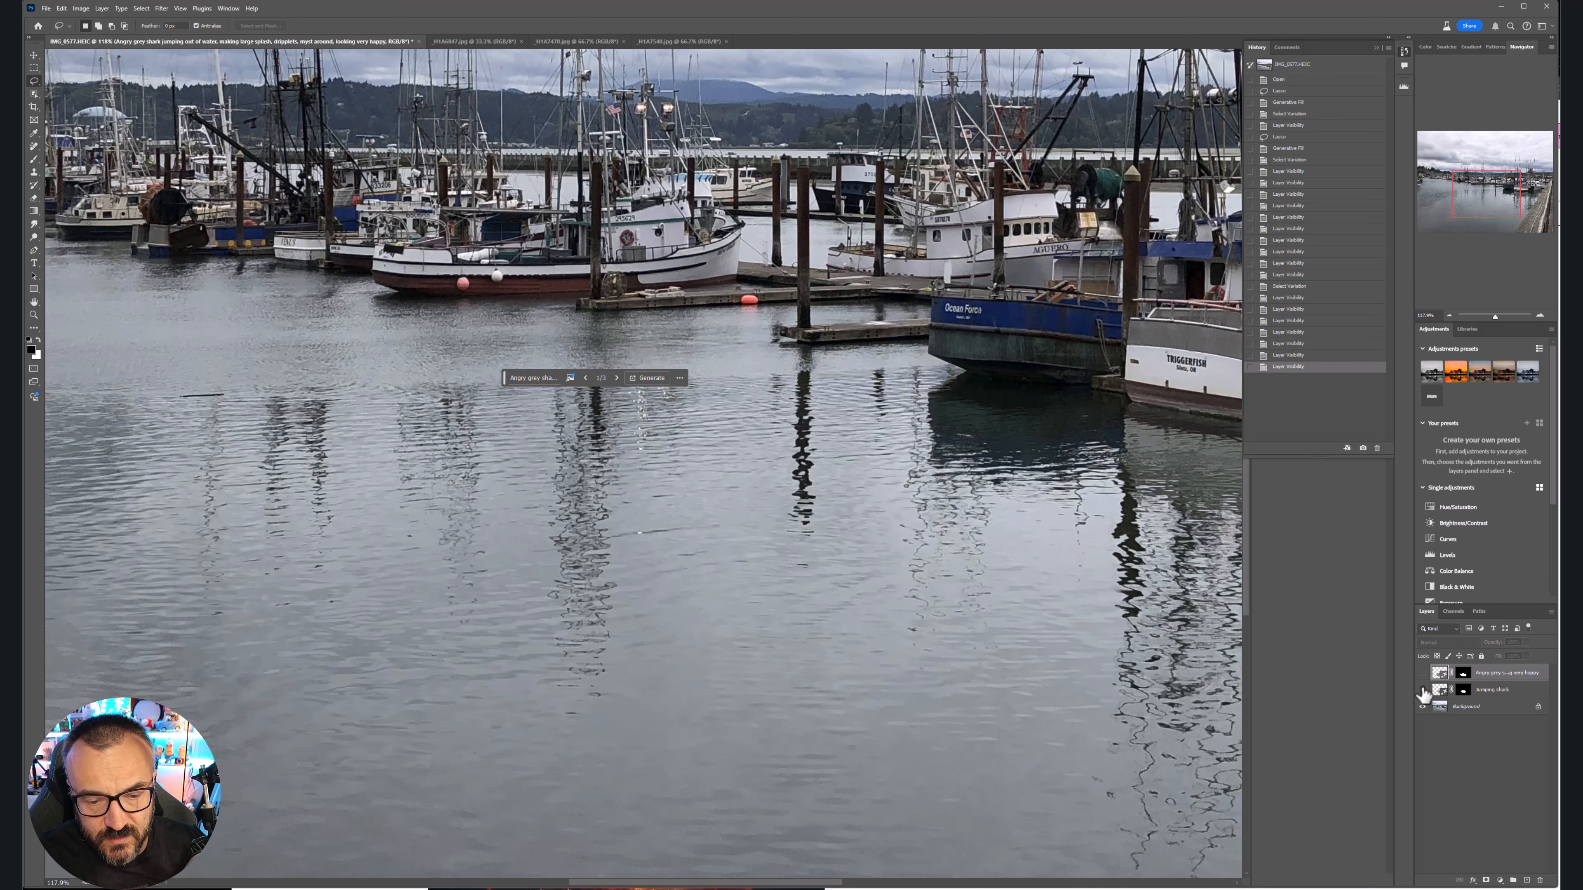
left_click(1423, 689)
left_click(1423, 690)
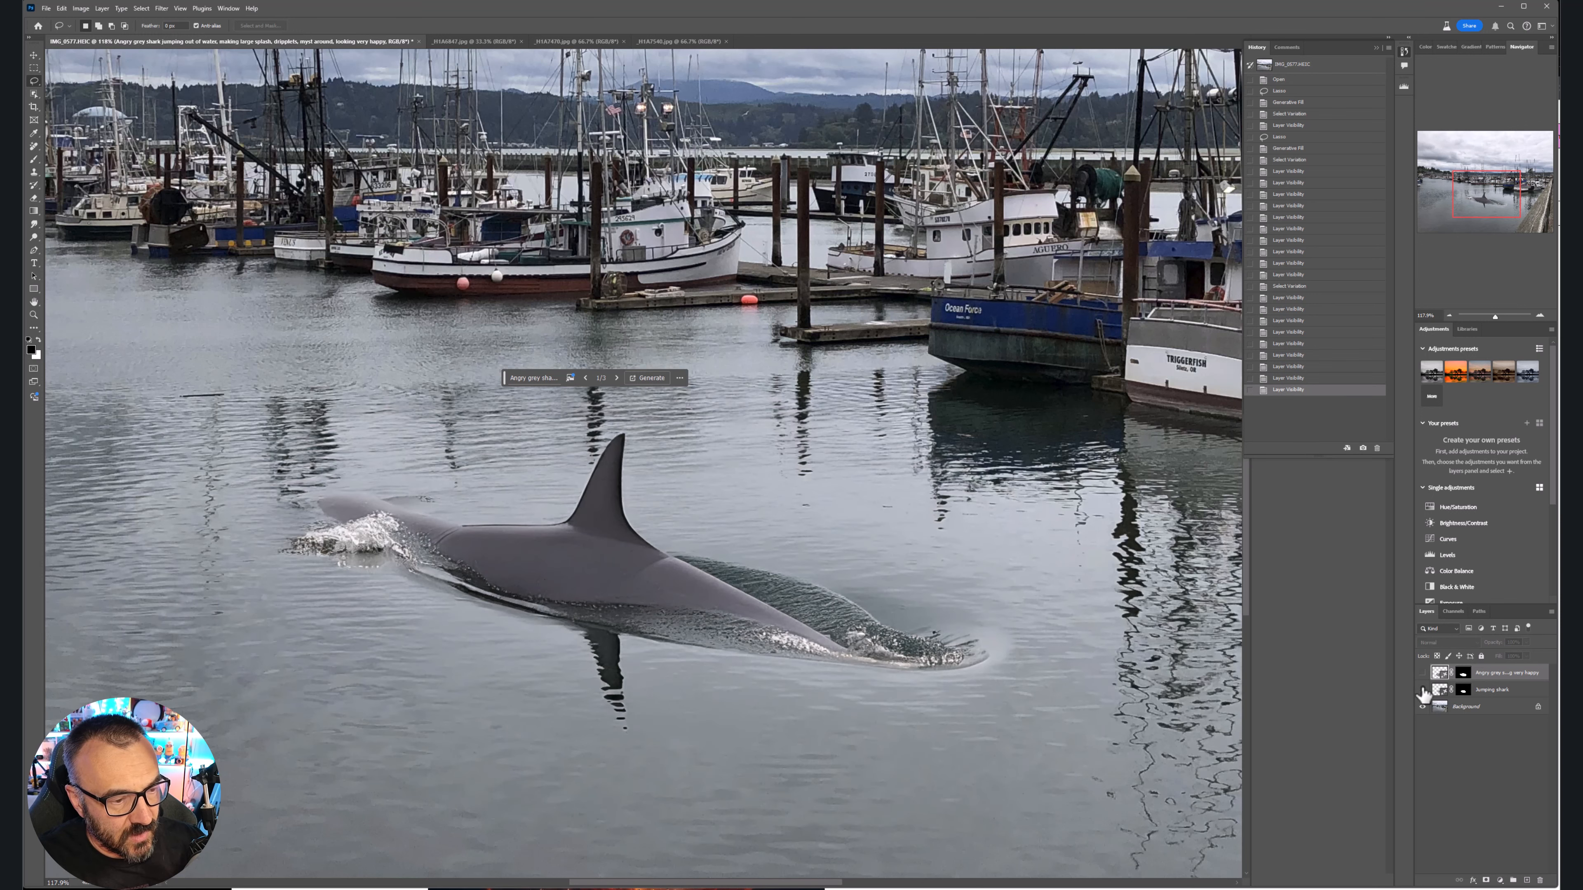
left_click(1422, 690)
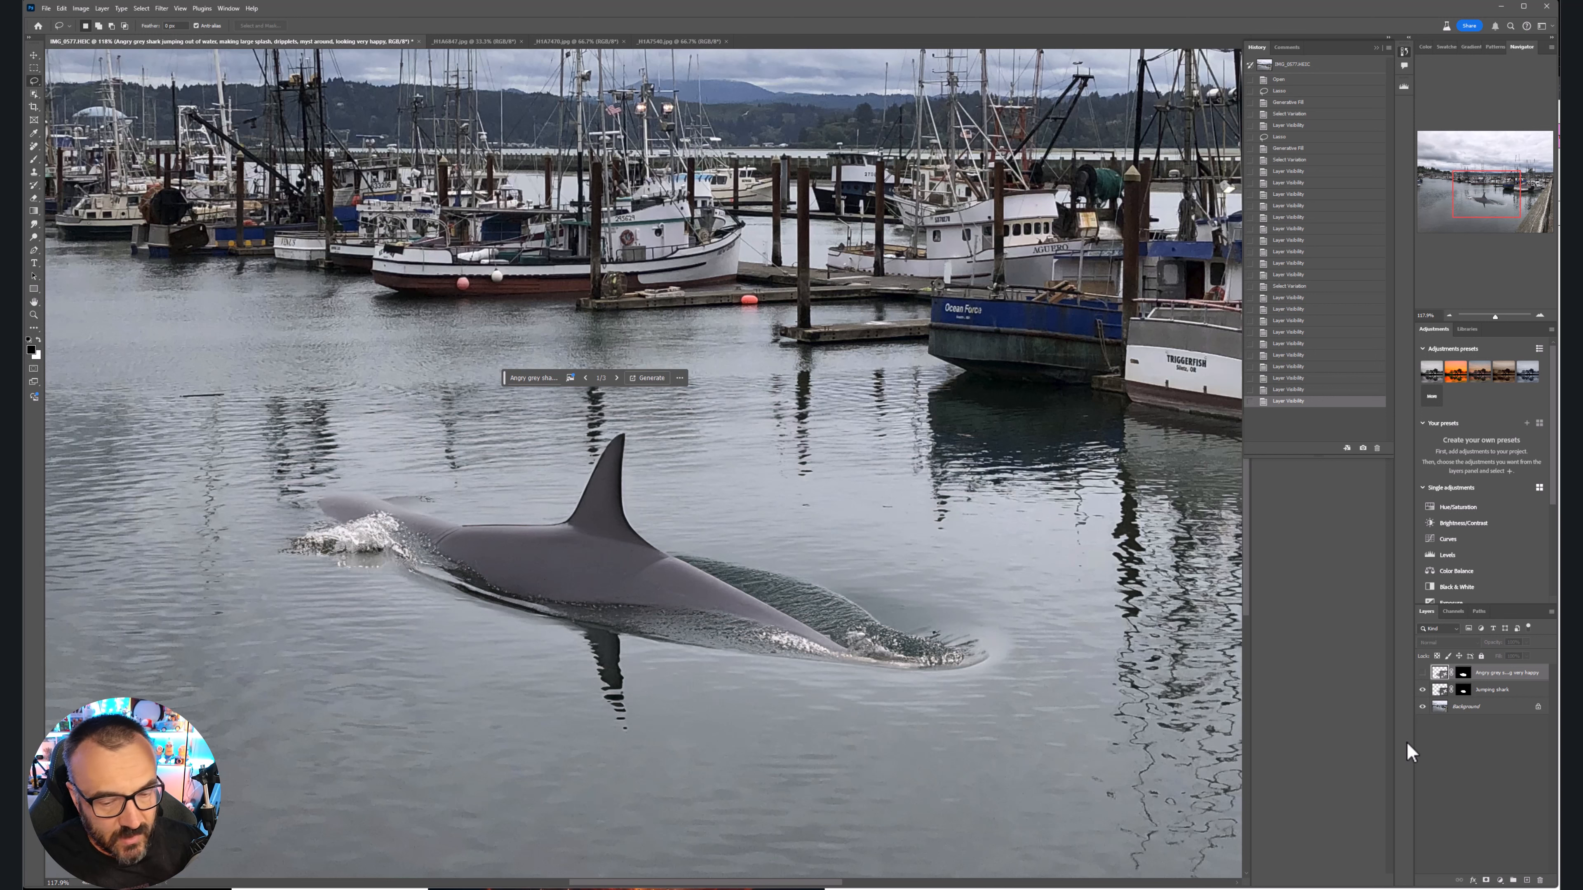
left_click(1422, 673)
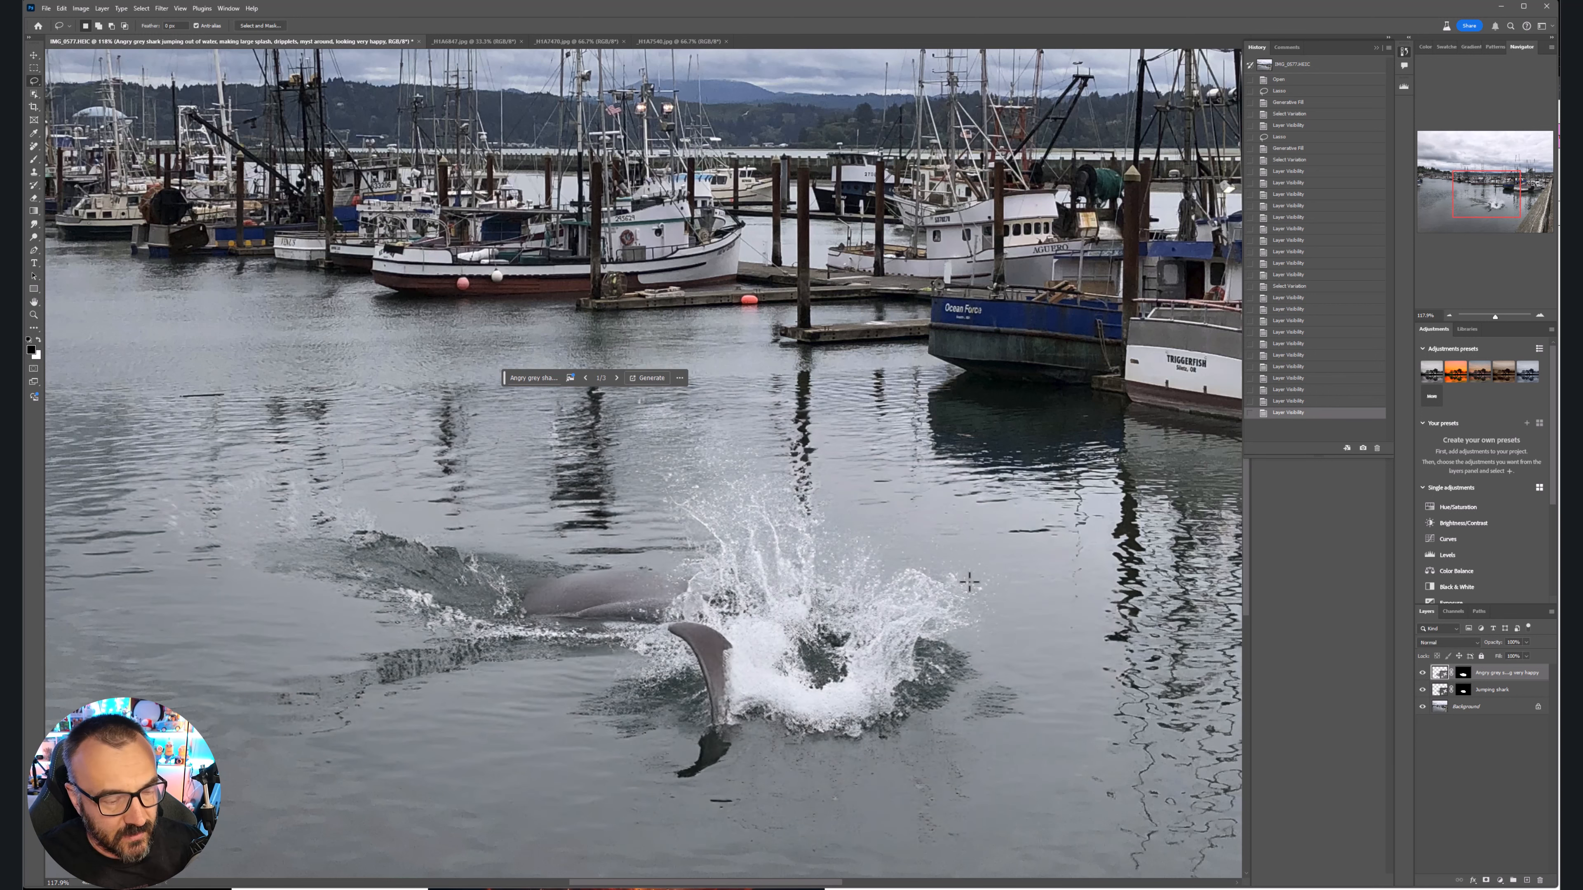
Hide the Jumping shark layer
scroll(851, 614, "down", 10)
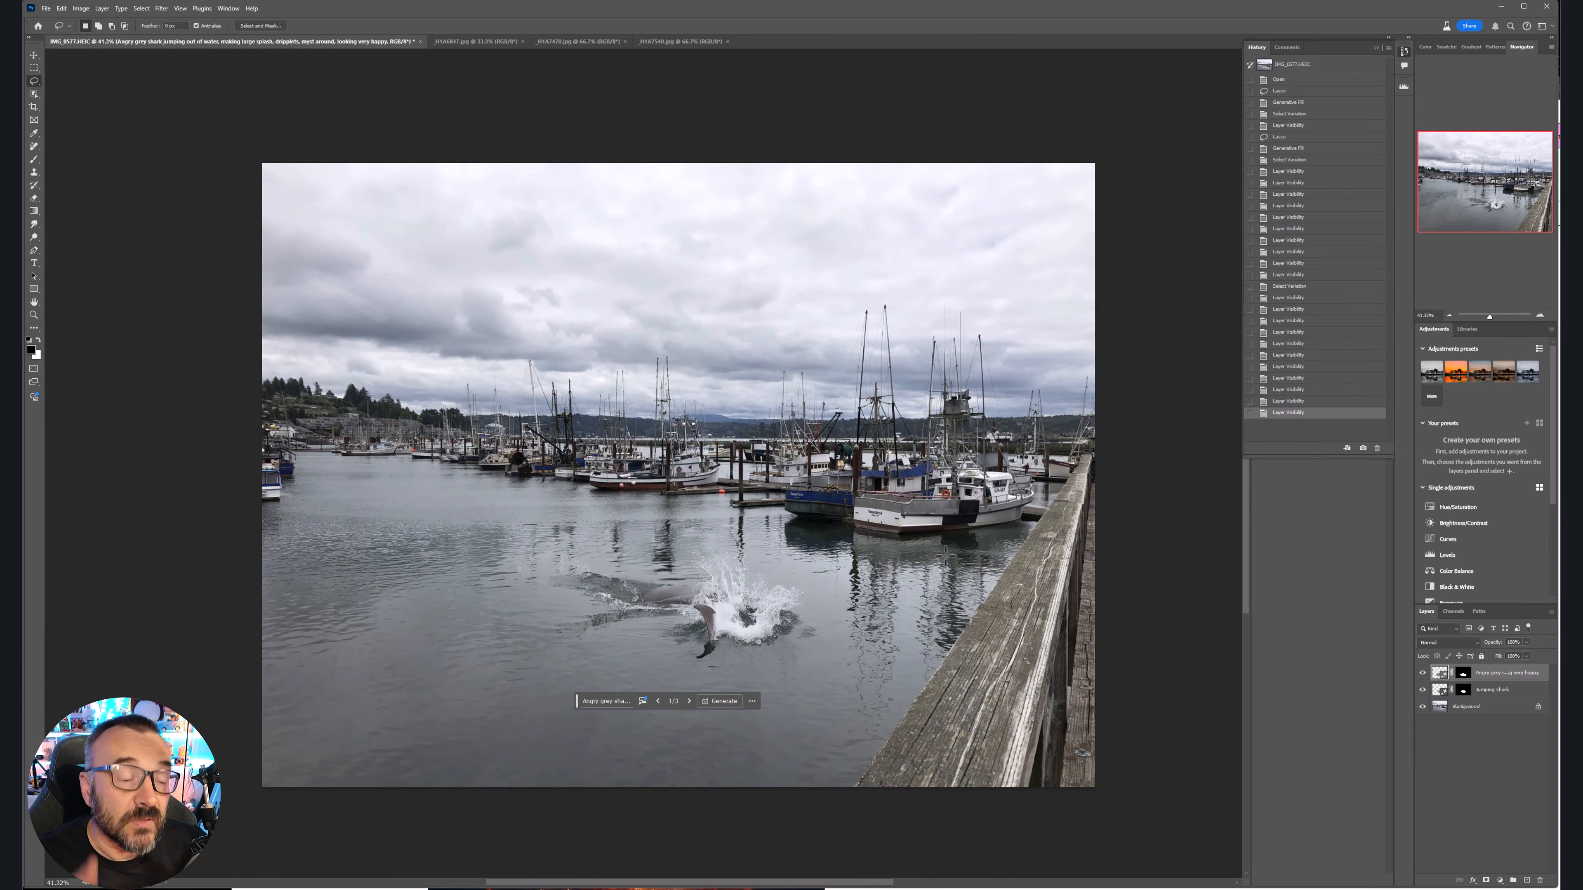
scroll(974, 527, "up", 8)
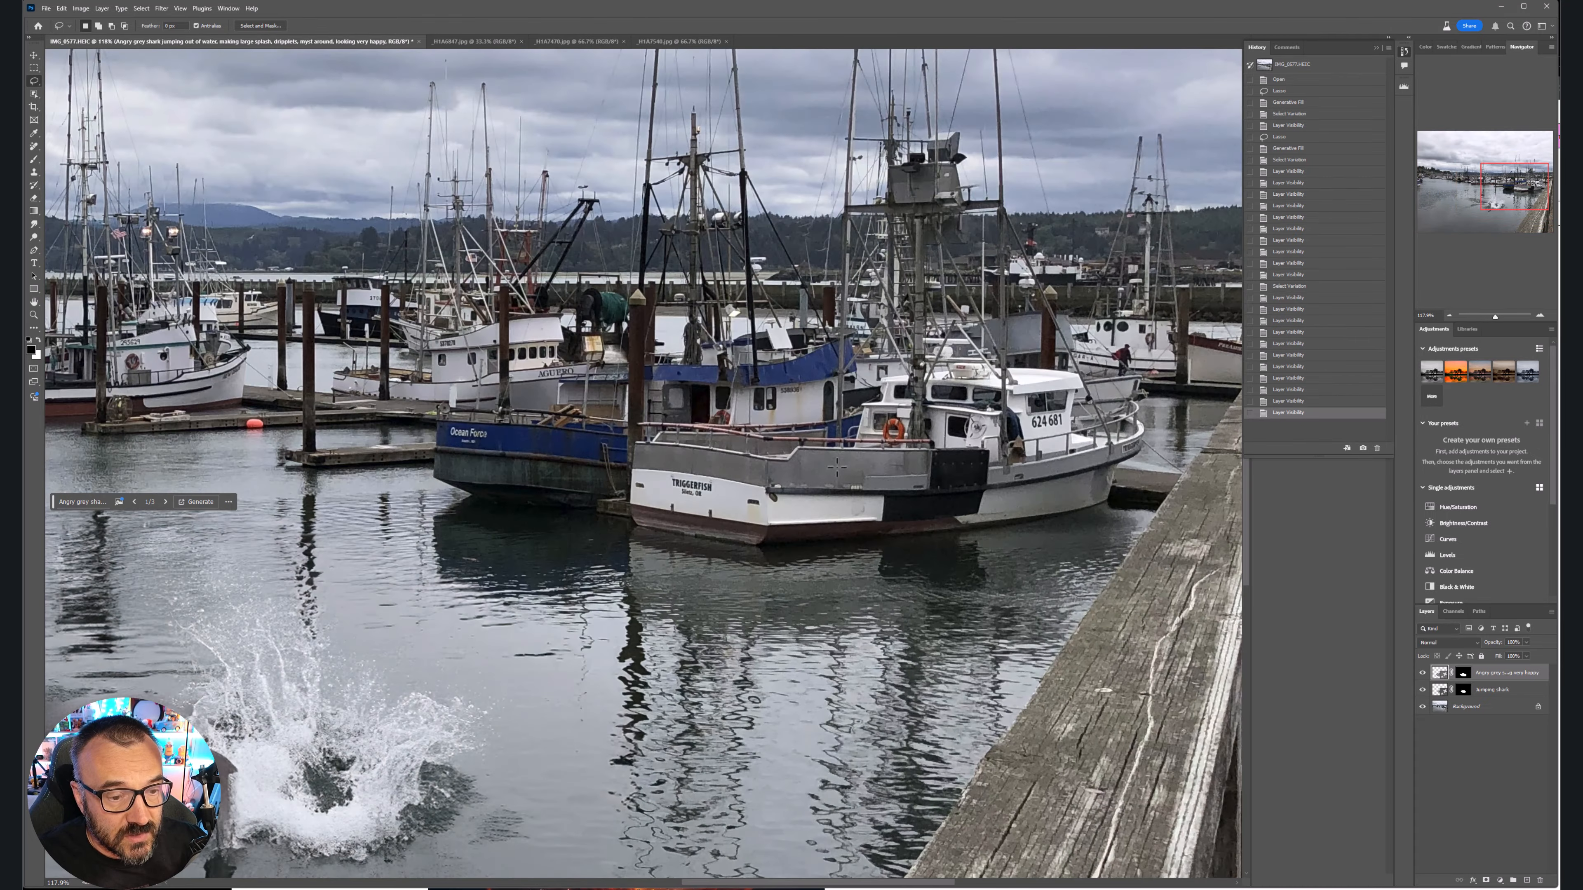
left_click_drag(547, 396, 1199, 481)
left_click_drag(566, 400, 964, 337)
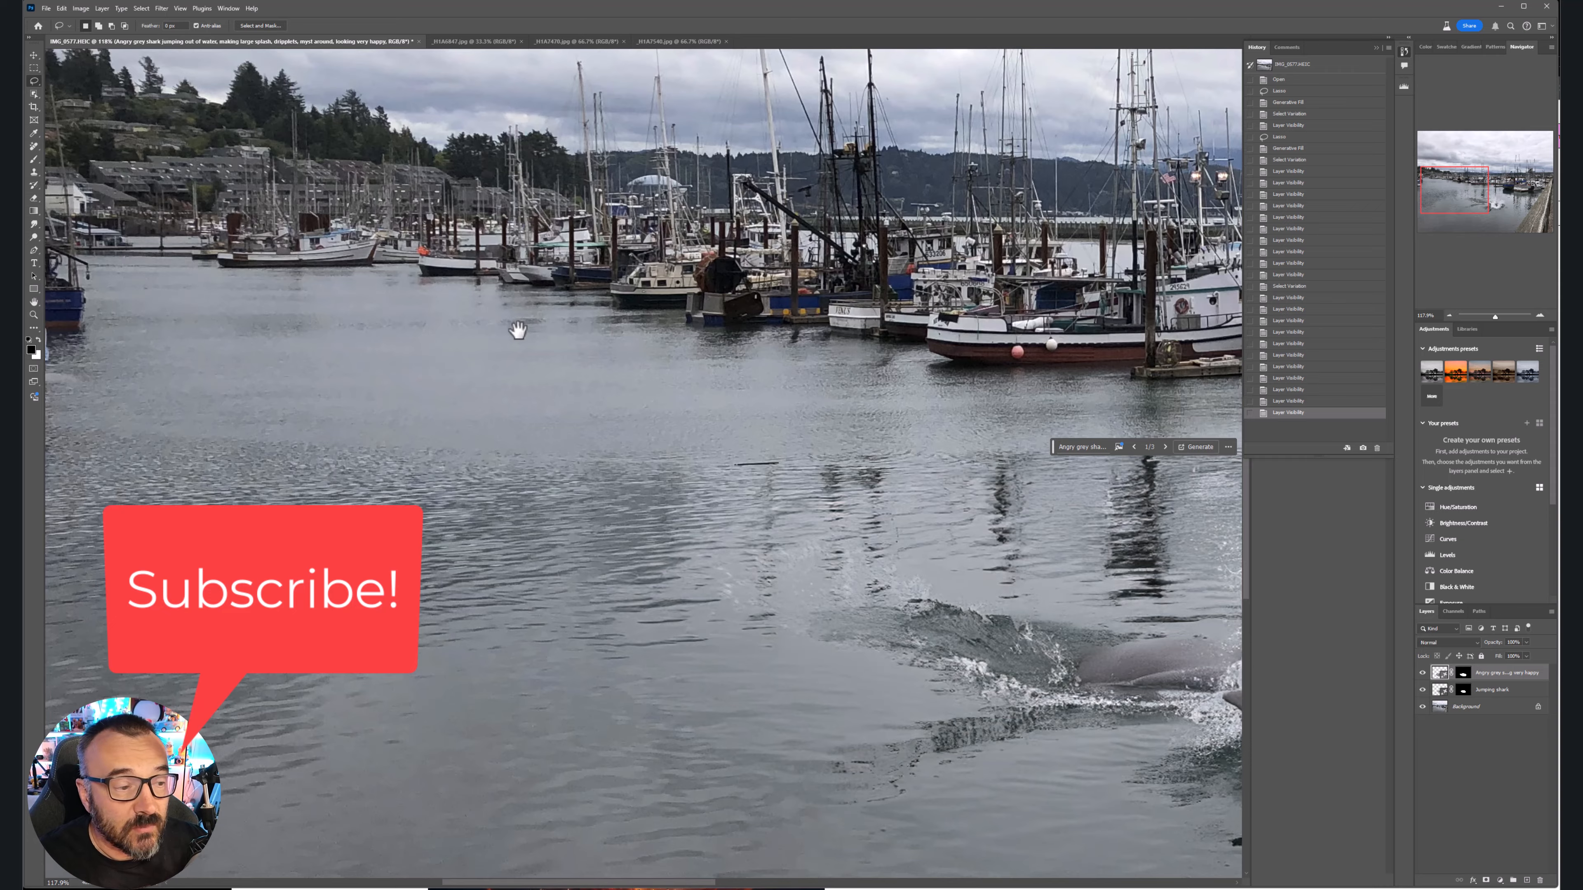
left_click_drag(522, 328, 848, 640)
scroll(617, 667, "up", 5)
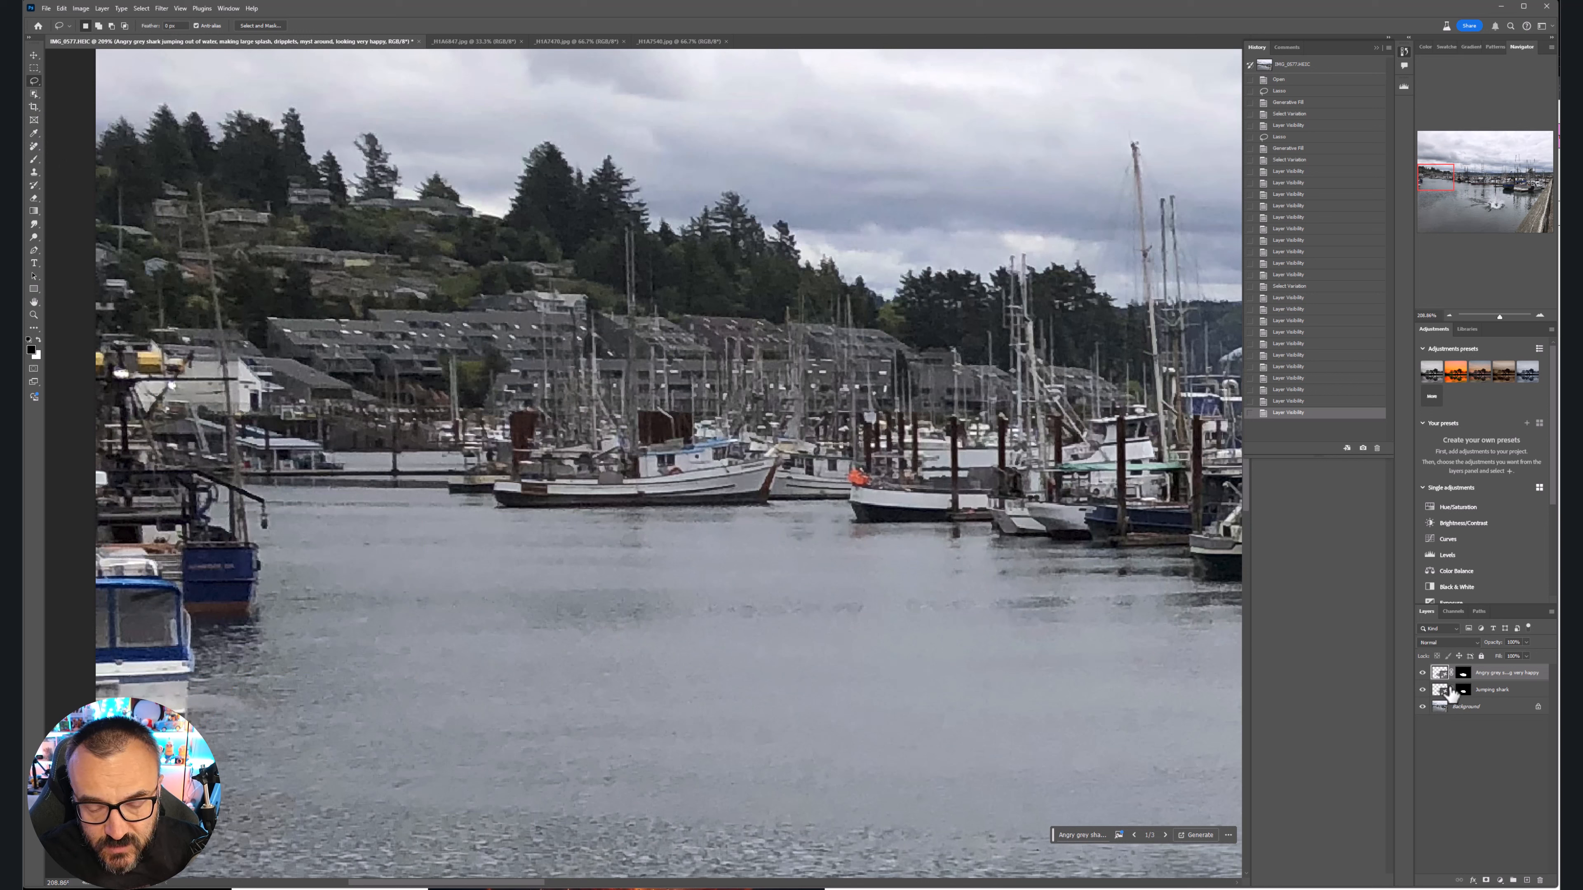
left_click(1422, 689)
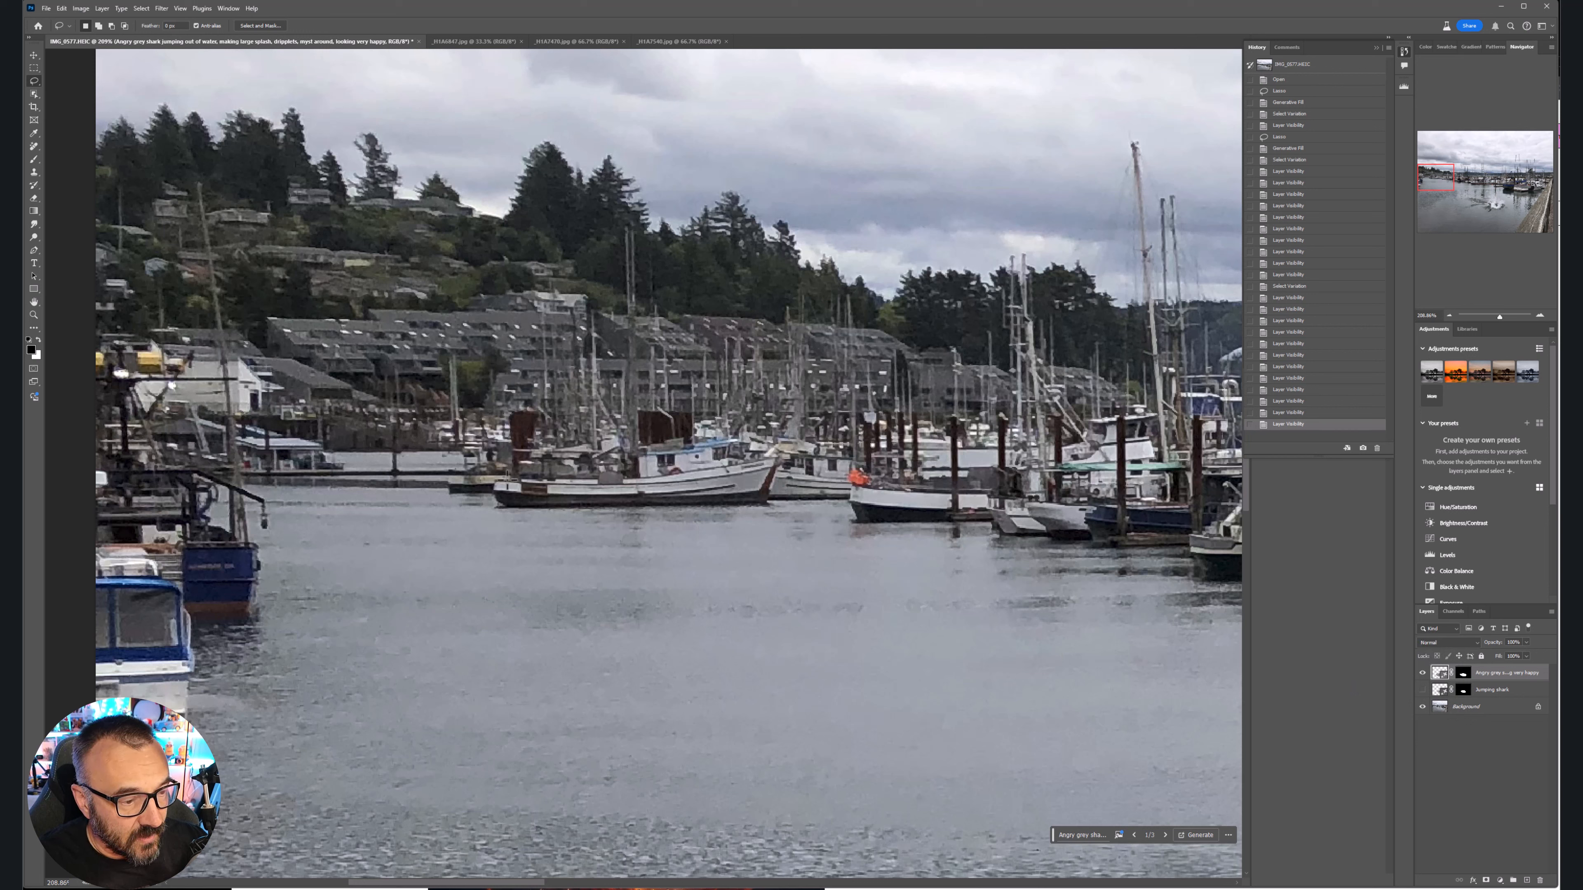
Lasso the white fishing boat moored in front of the far shore, adding the brown structure above its stern to the selection
mouse_move(485, 477)
left_mouse_down()
mouse_move(503, 506)
mouse_move(675, 515)
left_mouse_up()
left_click(505, 501)
left_click_drag(490, 479, 491, 515)
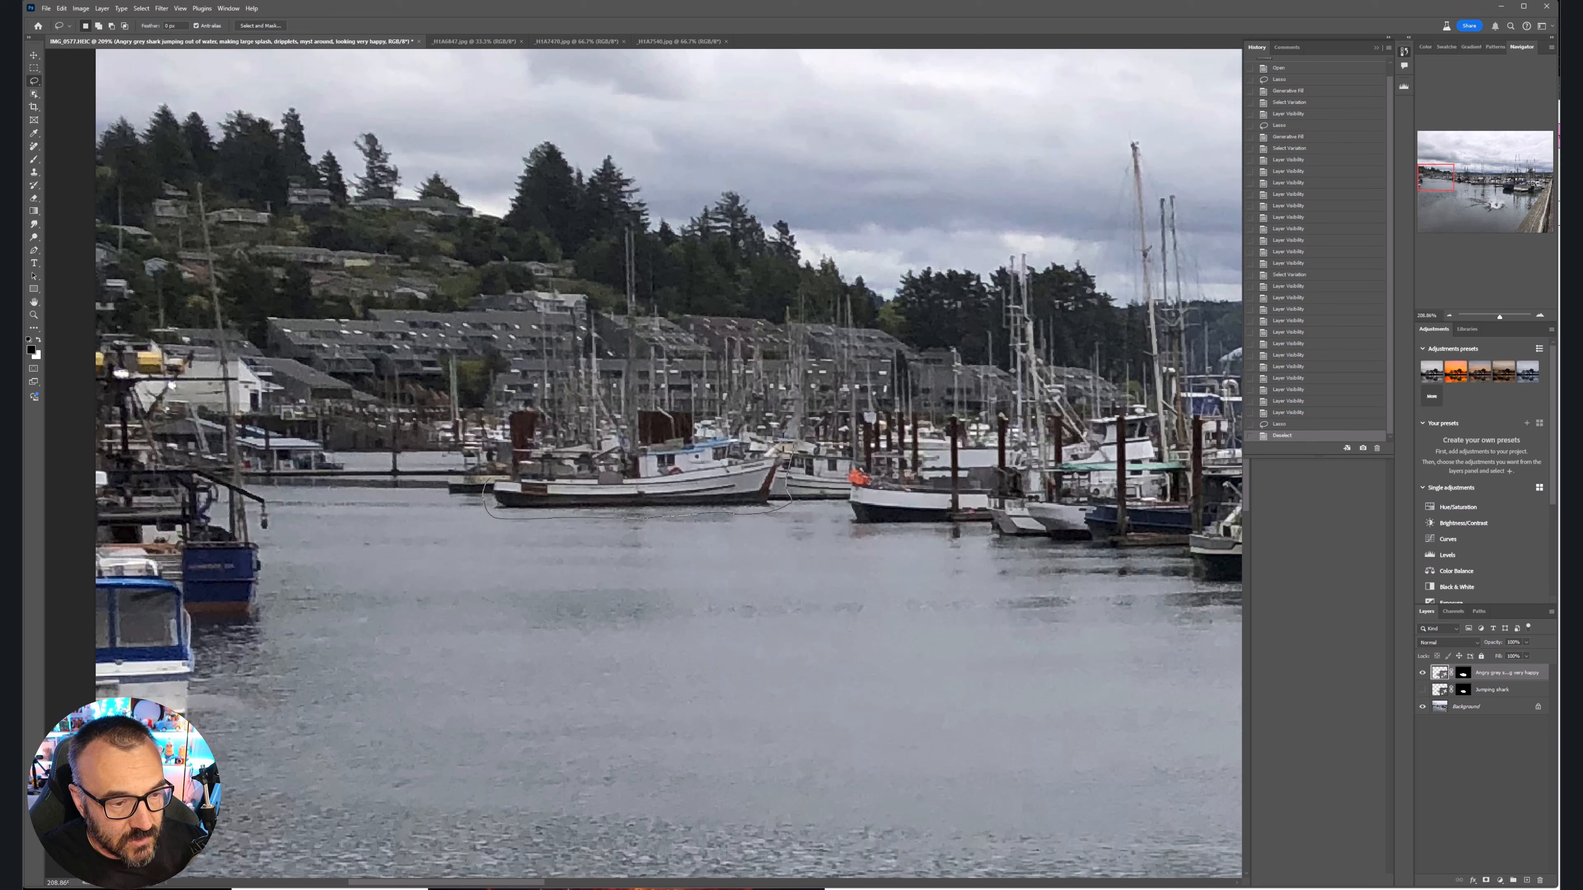
mouse_move(723, 430)
left_mouse_down()
mouse_move(685, 408)
mouse_move(632, 407)
mouse_move(632, 443)
mouse_move(519, 445)
mouse_move(485, 496)
left_mouse_up()
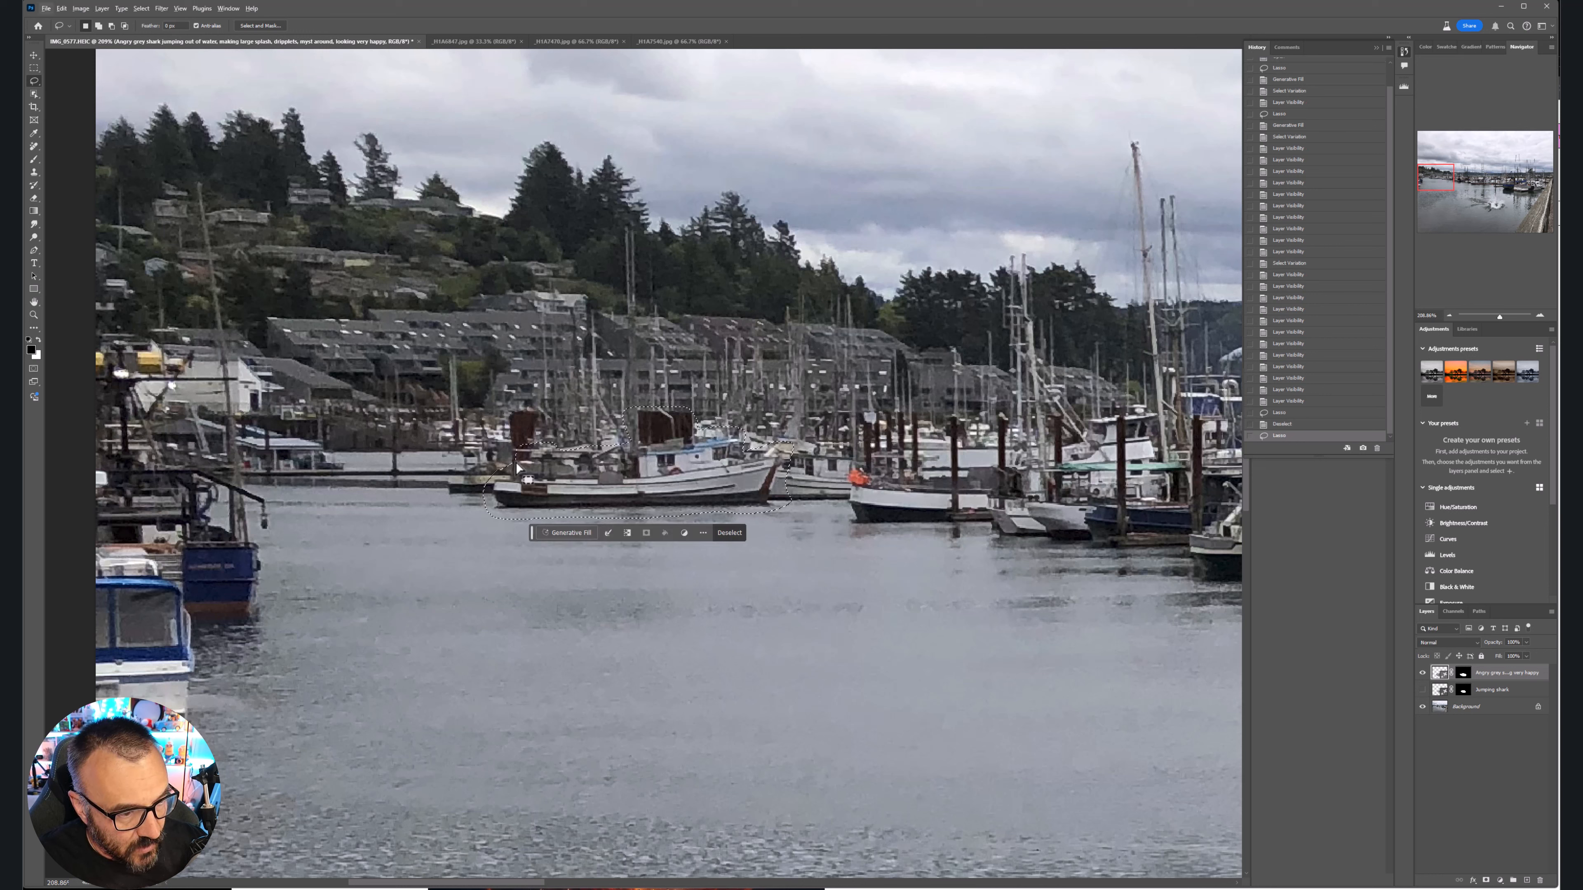
mouse_move(514, 463)
left_mouse_down()
mouse_move(511, 406)
mouse_move(528, 401)
mouse_move(540, 429)
mouse_move(535, 448)
mouse_move(515, 434)
mouse_move(548, 466)
left_mouse_up()
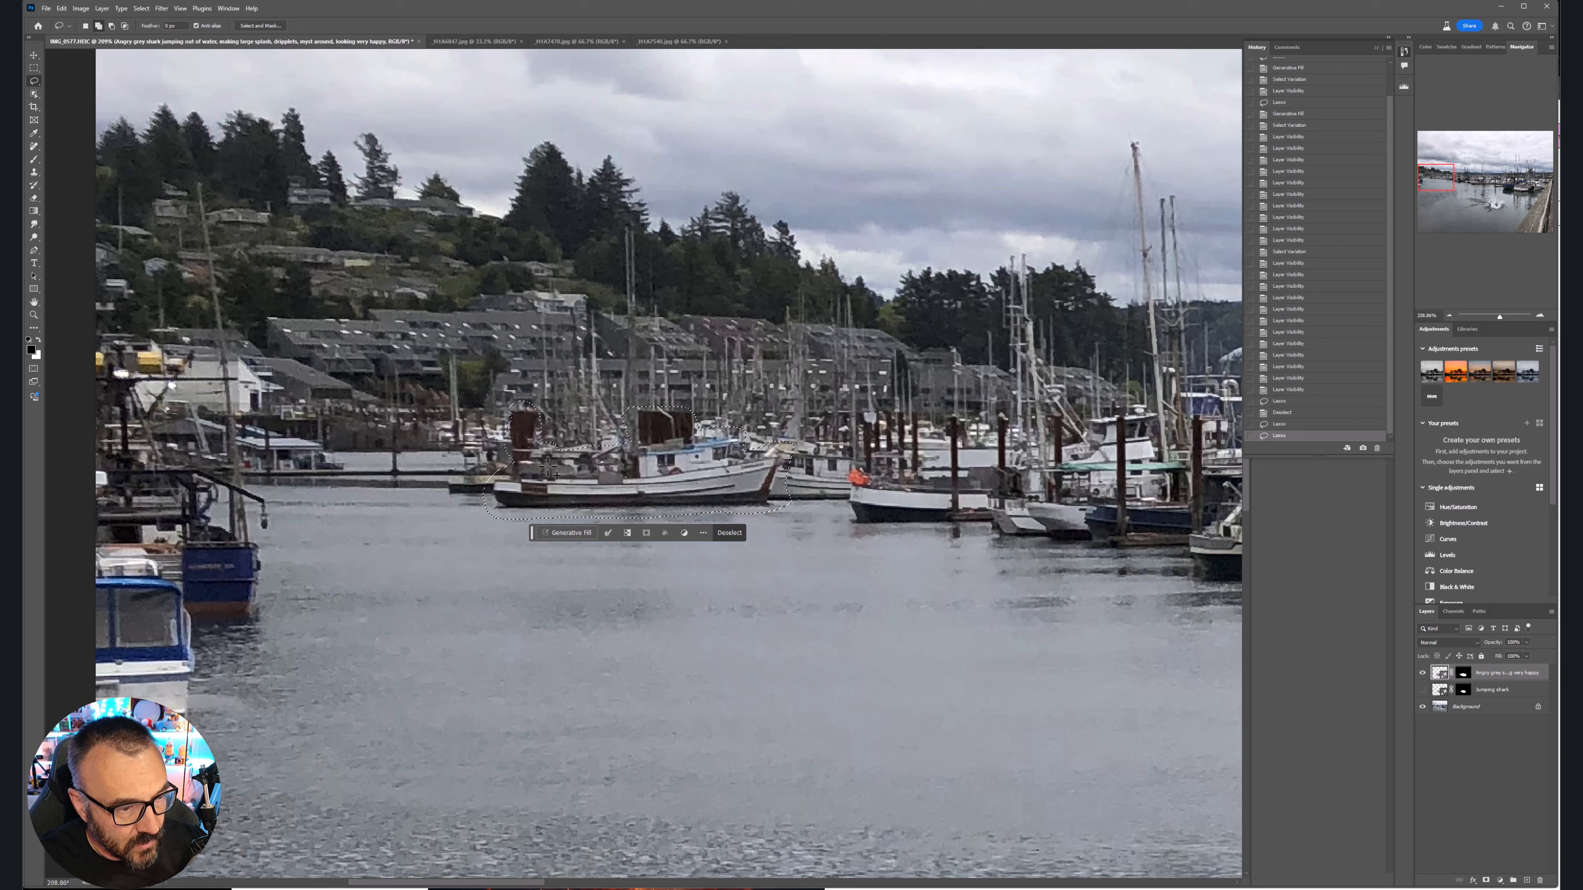
Run Generative Fill on the boat selection with an empty prompt to remove the boat
left_click(584, 534)
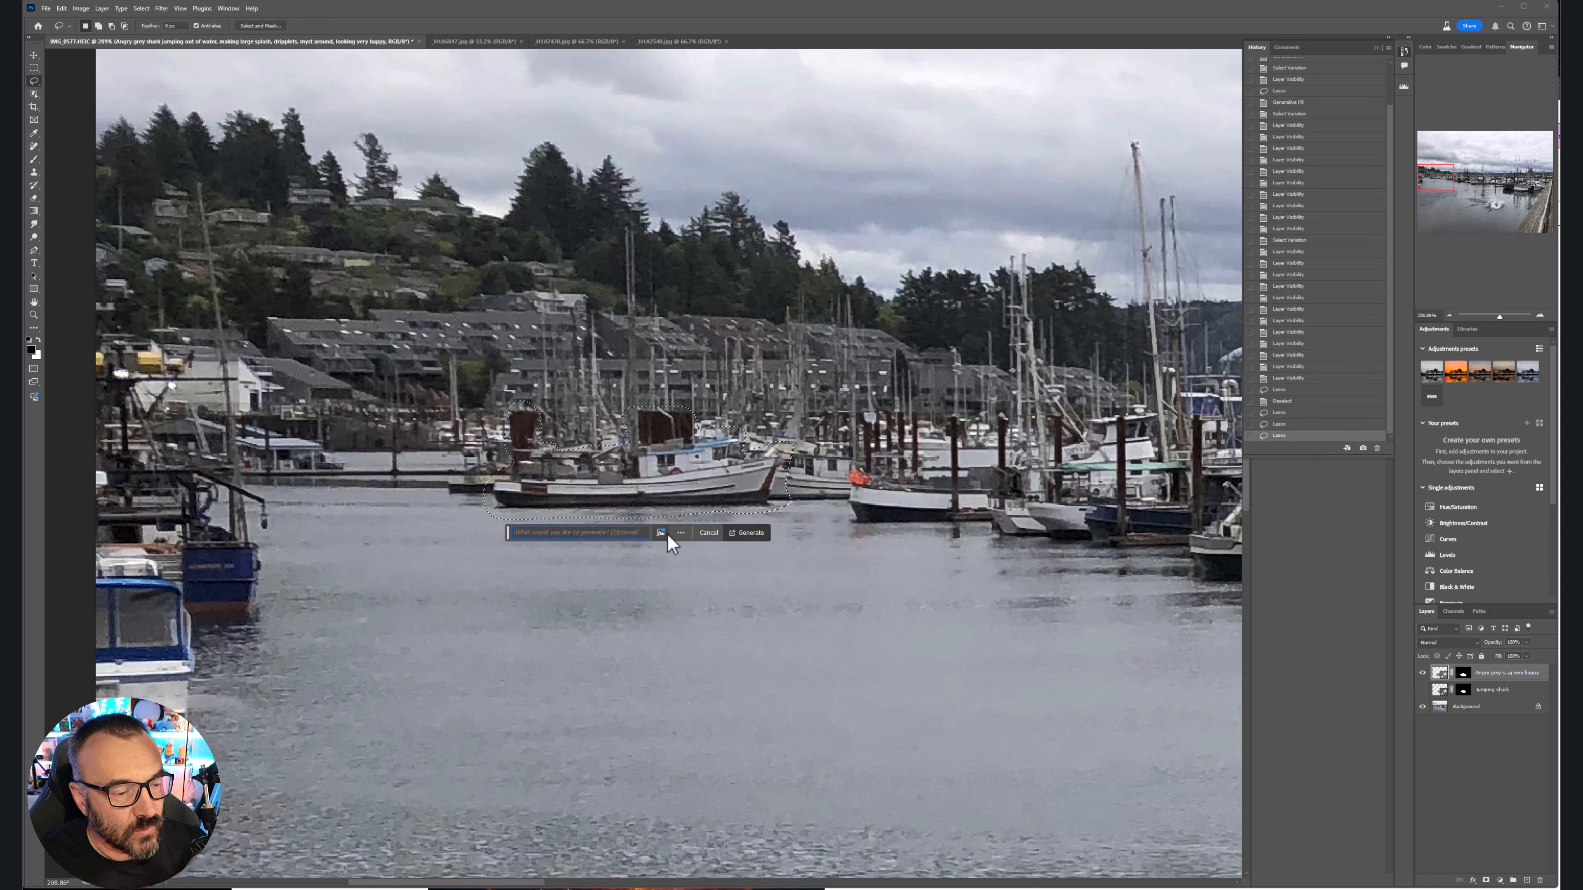
mouse_move(655, 534)
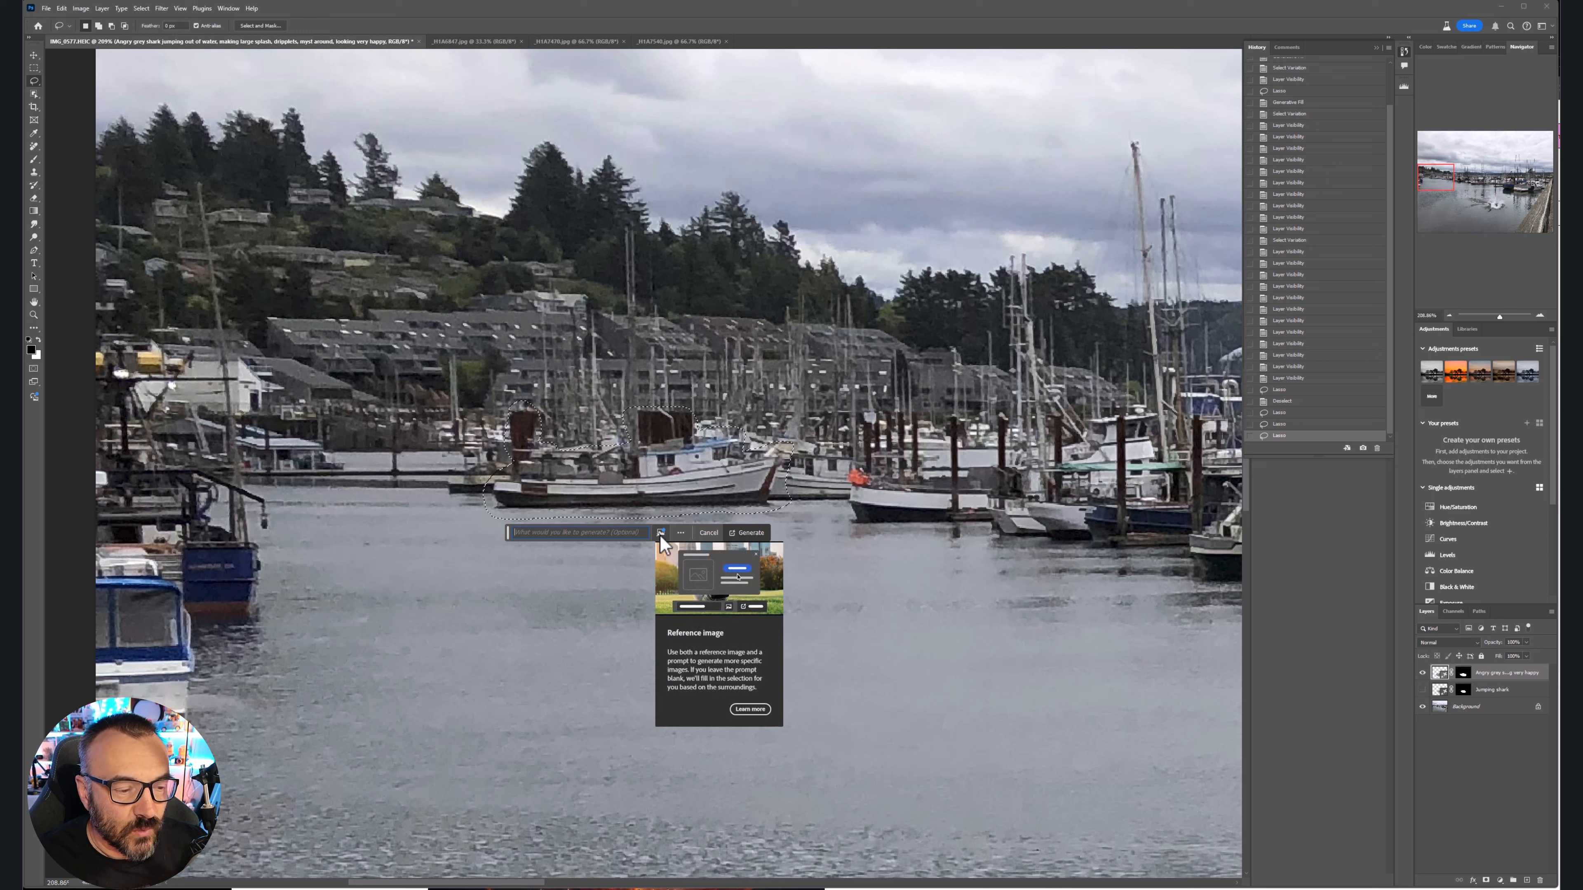
left_click(755, 537)
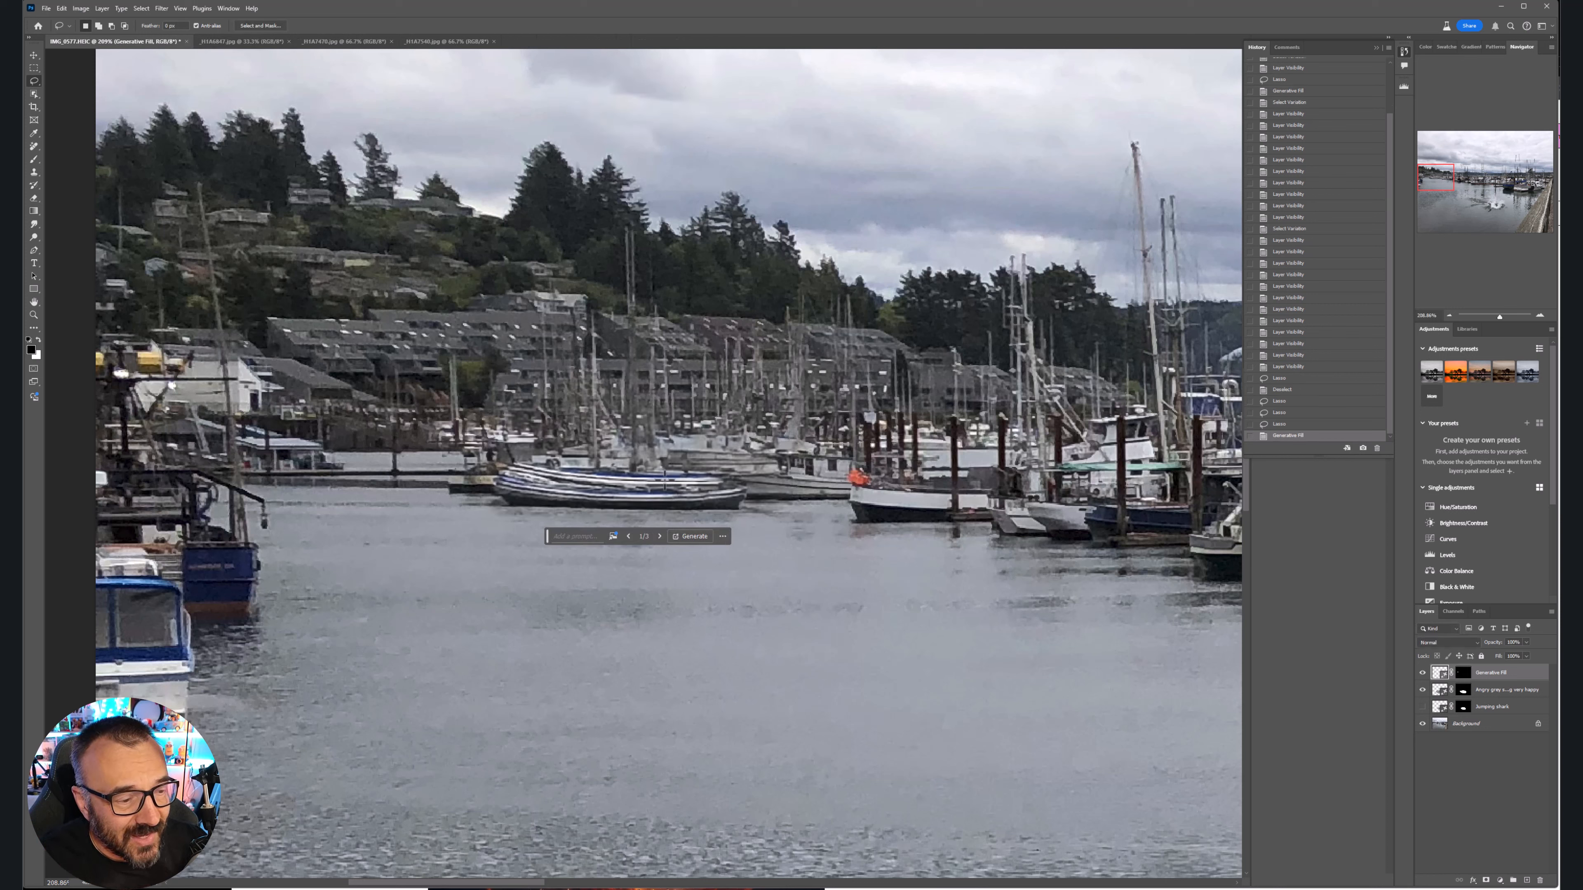
Switch the boat removal to its second variation and compare it with the original boat
left_click(658, 536)
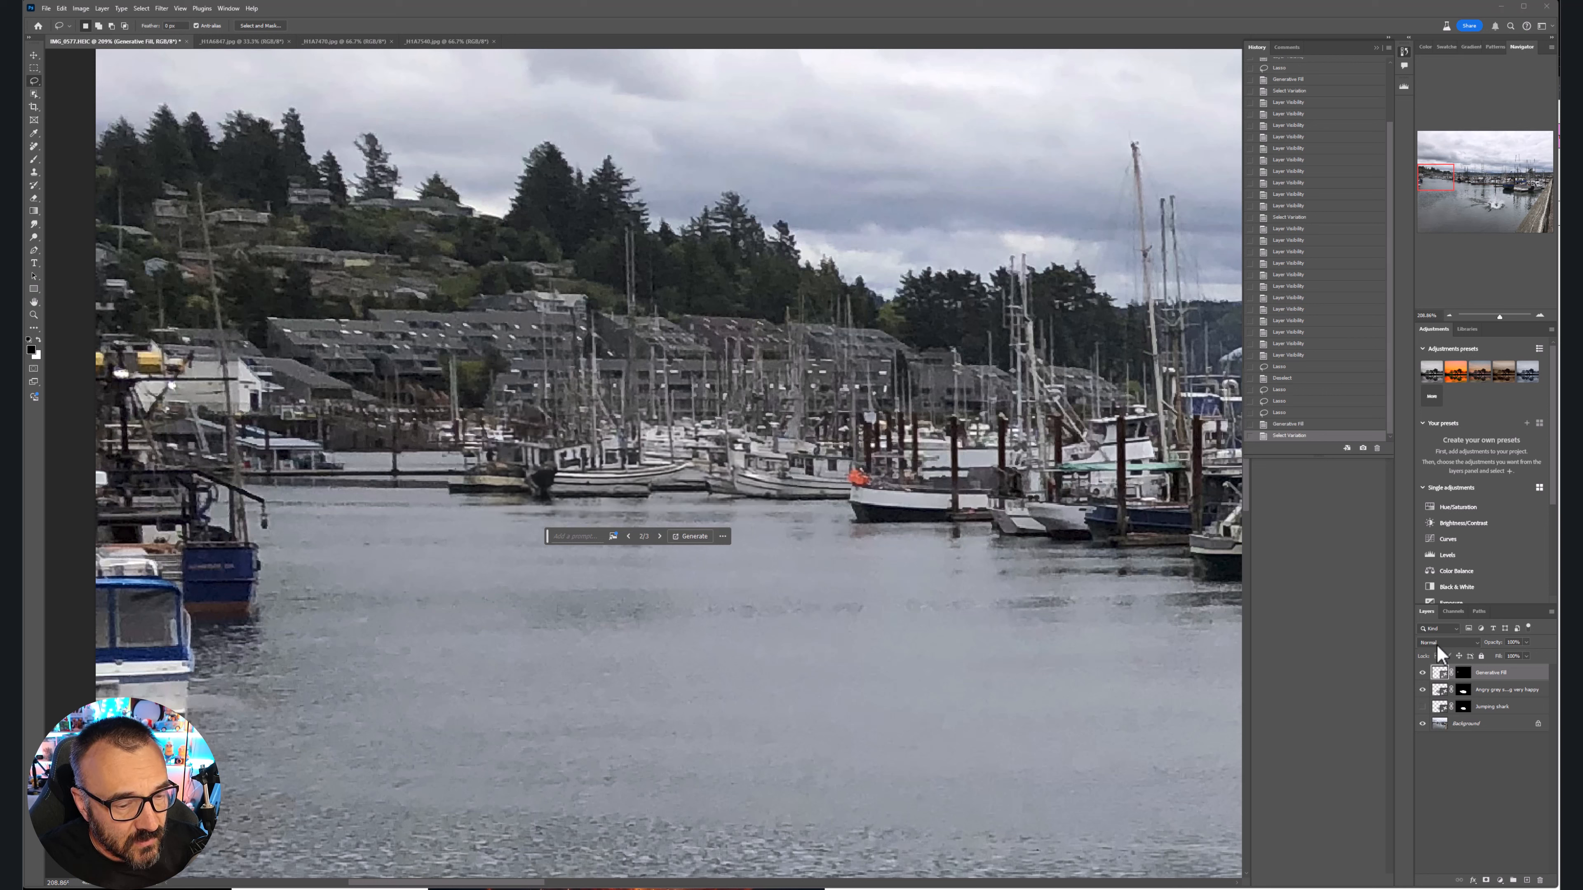
left_click(1422, 672)
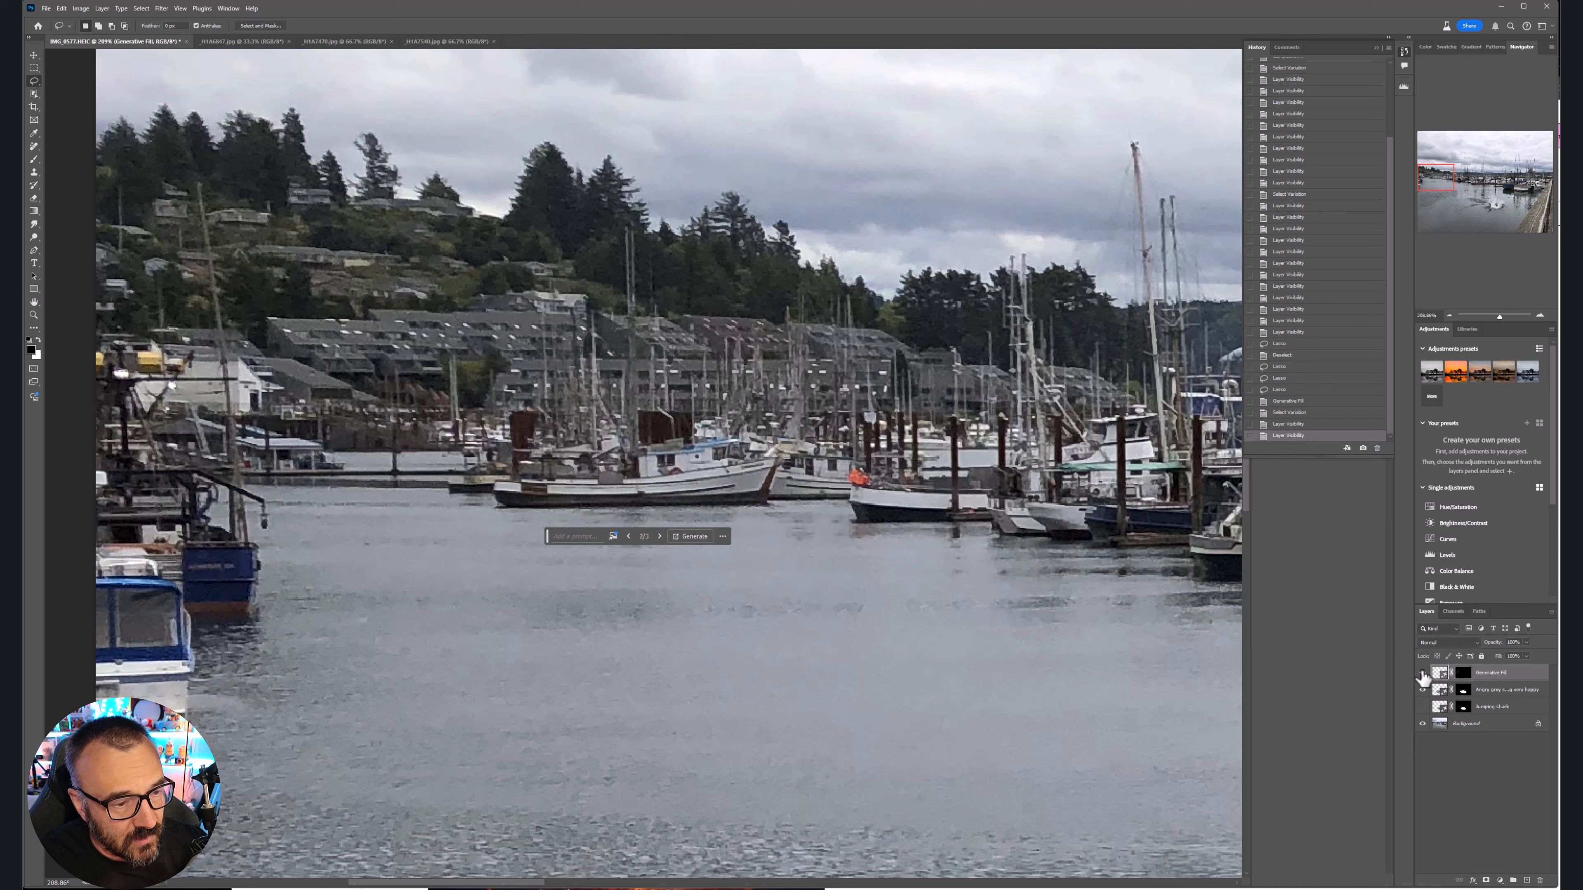
left_click(1422, 673)
left_click(1422, 673)
left_click(1422, 673)
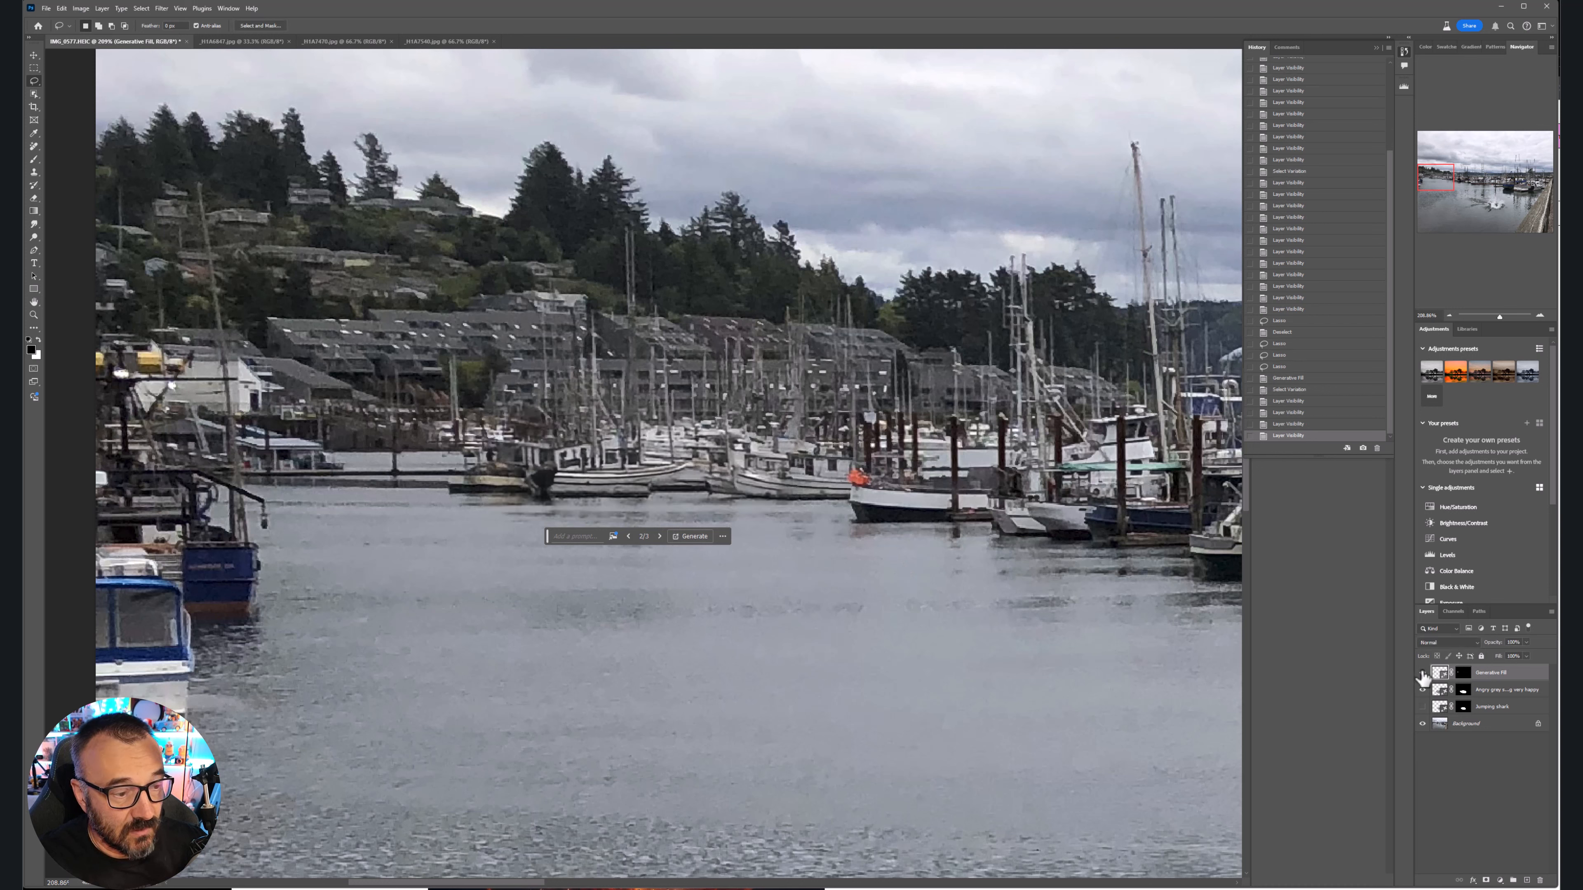
left_click(1422, 673)
left_click(1422, 673)
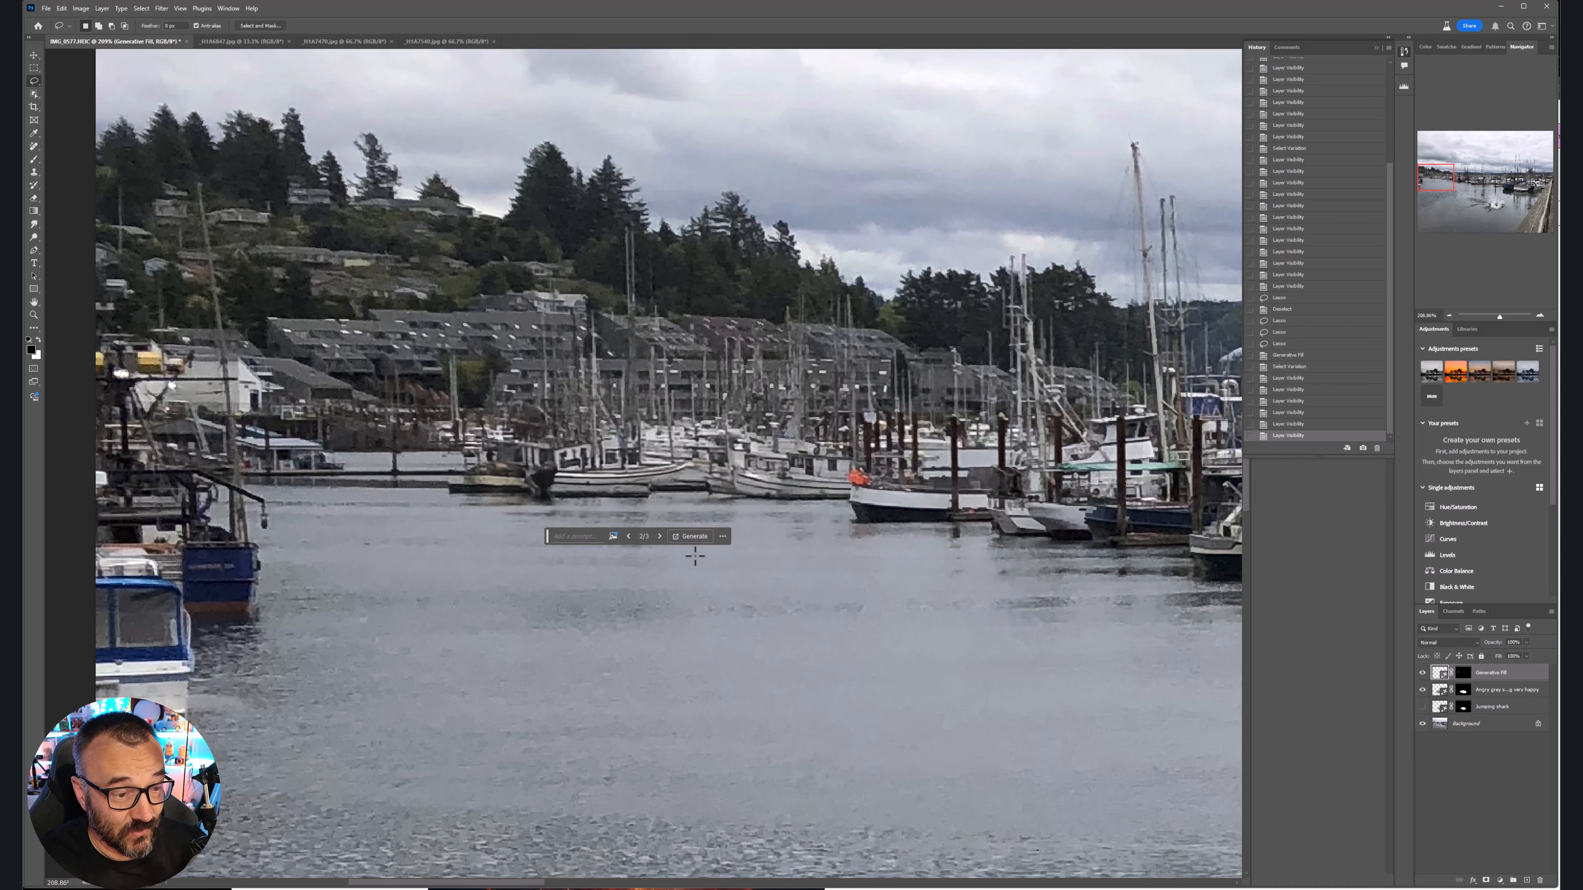
Choose the third variation of the boat removal and compare it with the original boat
left_click(661, 537)
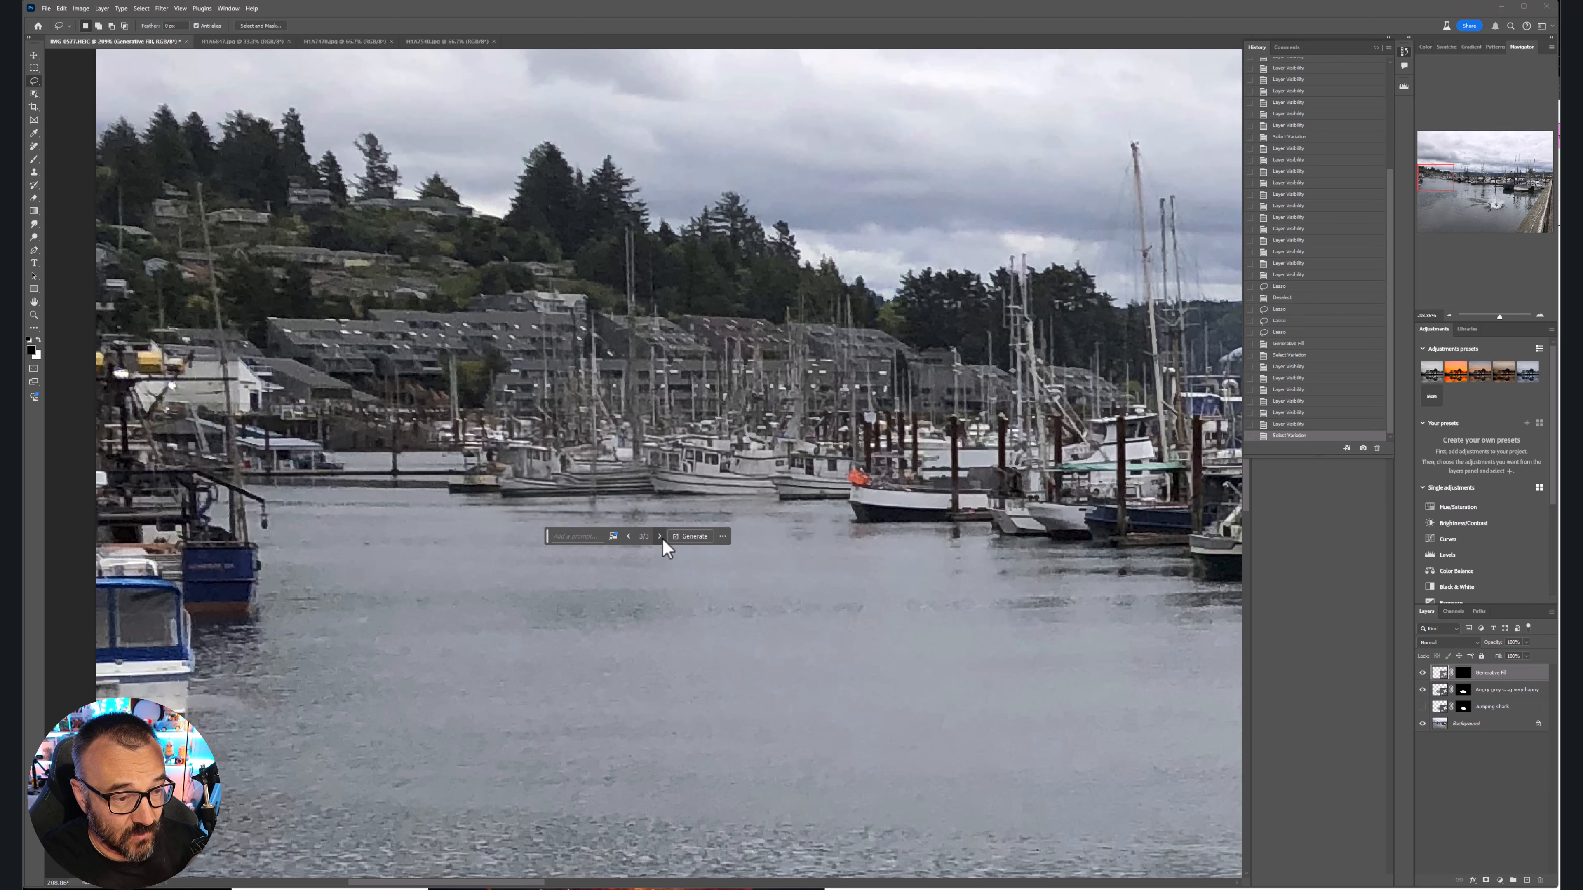
left_click(1423, 673)
left_click(1423, 673)
left_click(1422, 673)
left_click(1422, 673)
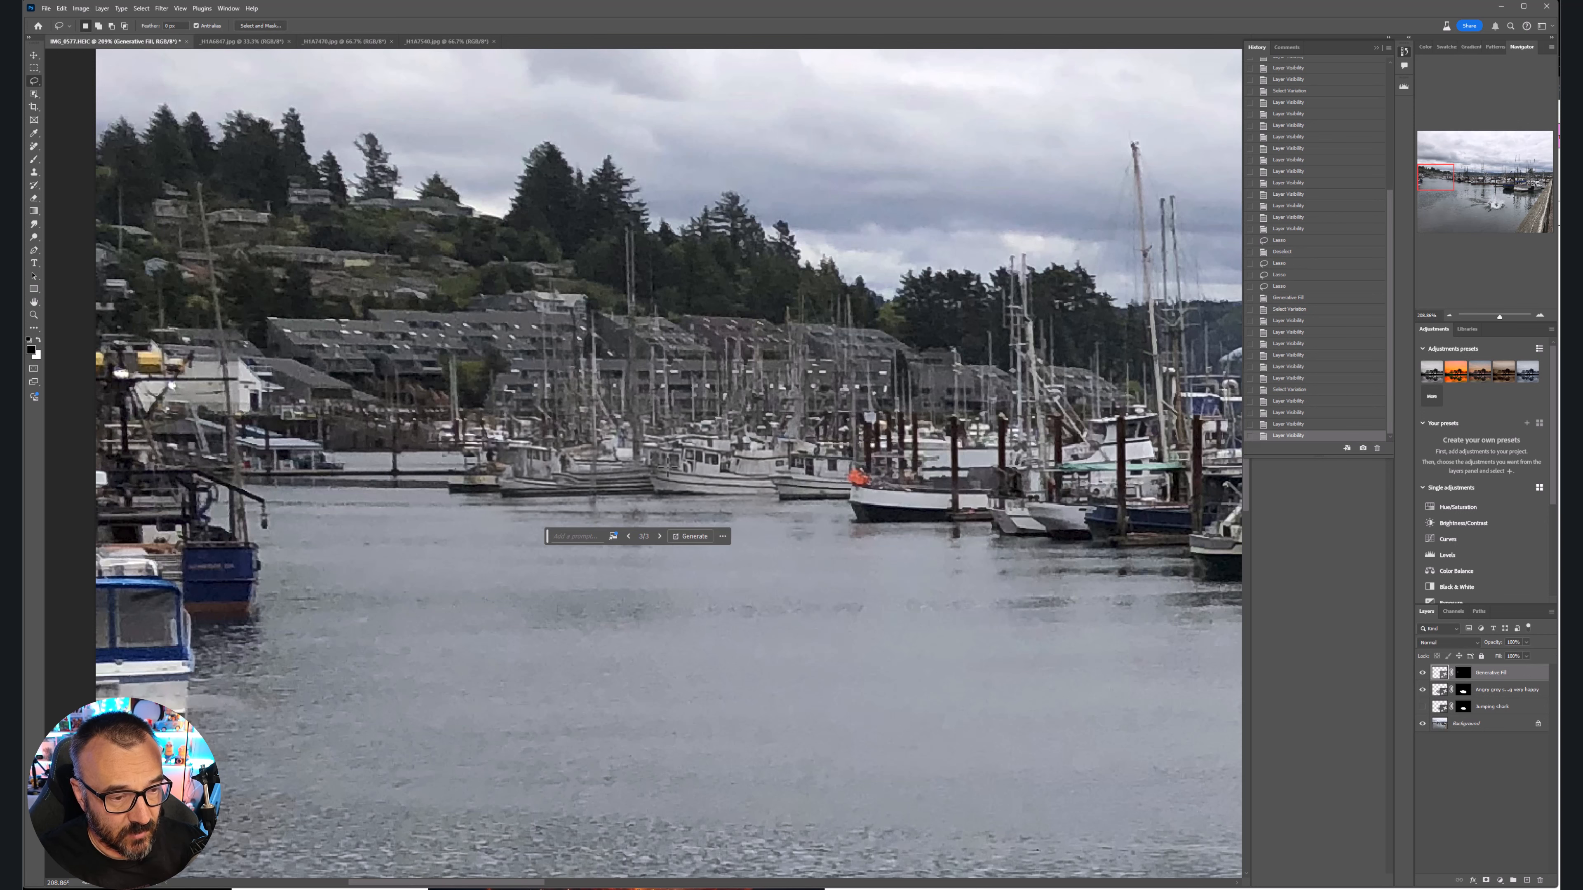
Examine the filled boat area up close, comparing it repeatedly with and without the Generative Fill layer
scroll(710, 463, "up", 6)
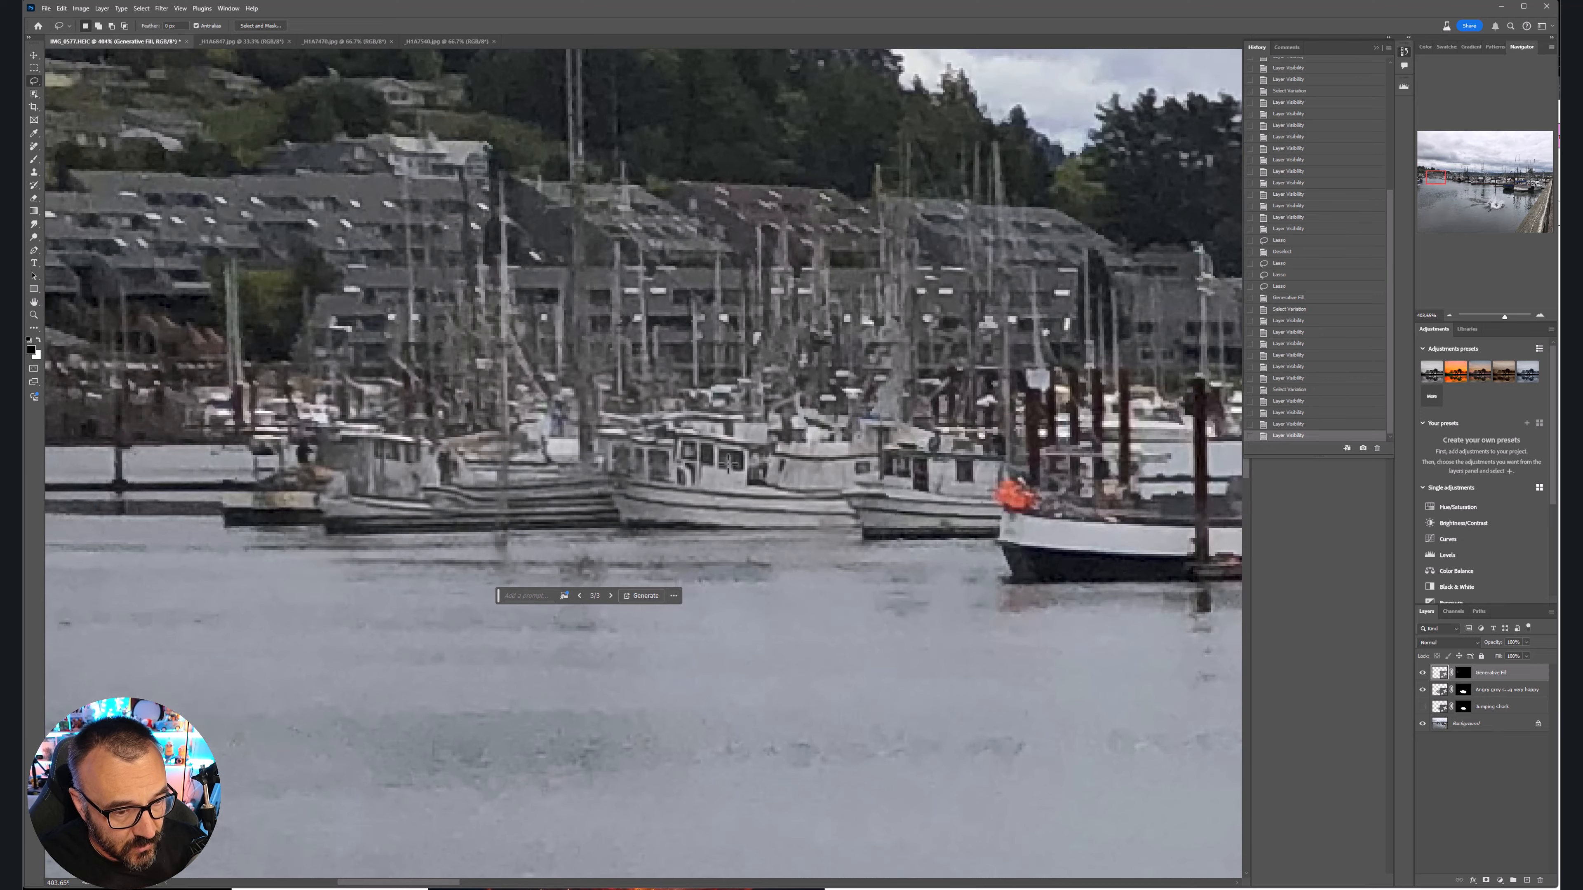
scroll(686, 443, "up", 2)
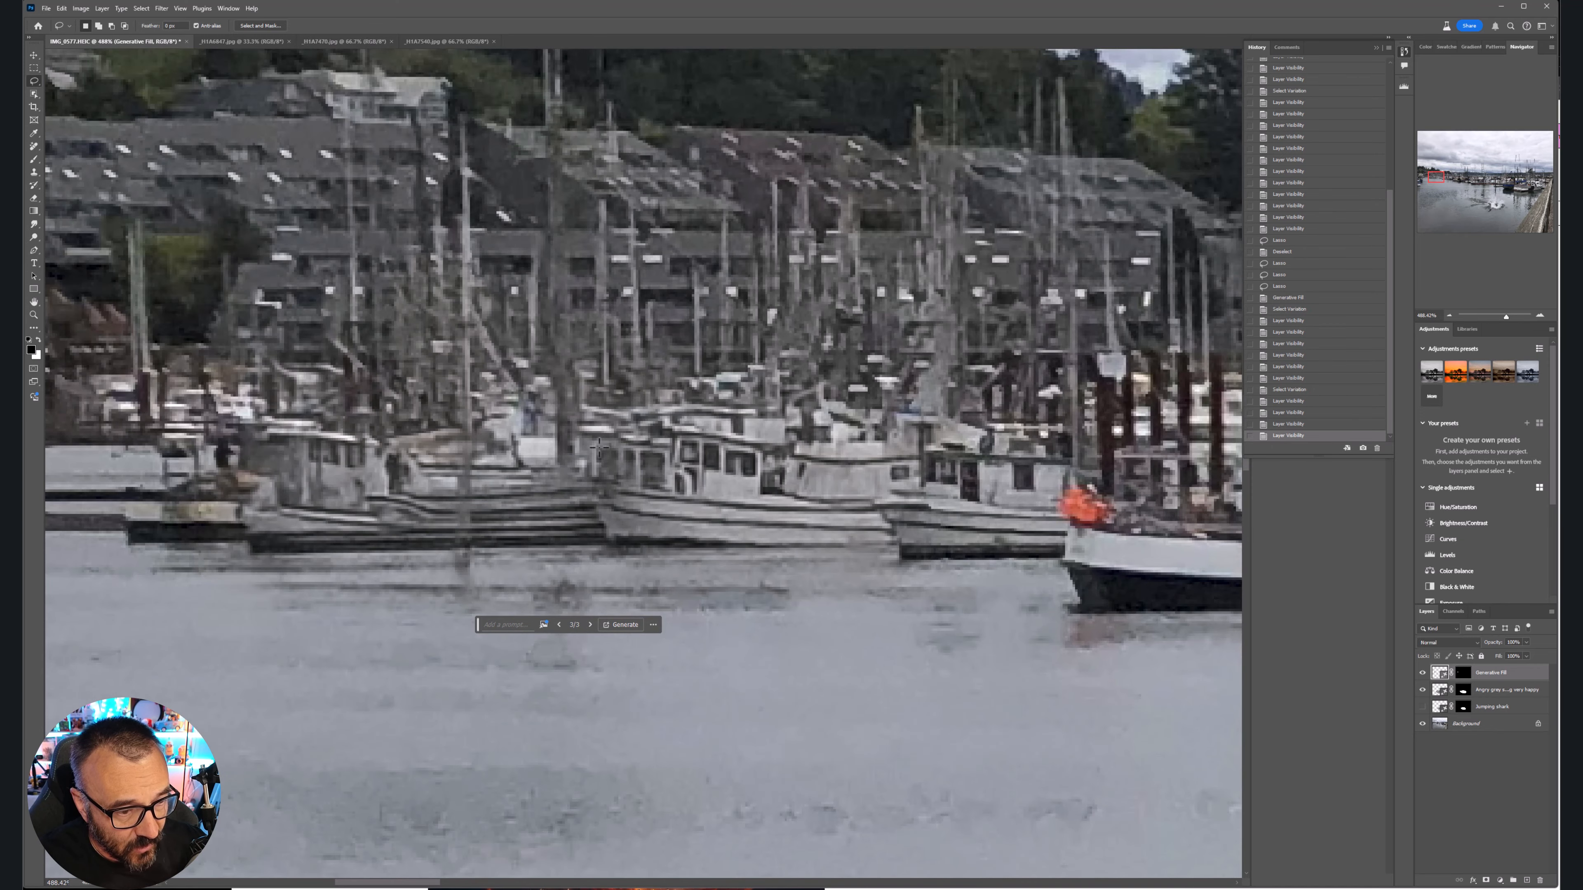
left_click(1423, 672)
left_click(1423, 672)
left_click(1422, 672)
left_click(1422, 672)
left_click(1423, 672)
left_click(1423, 673)
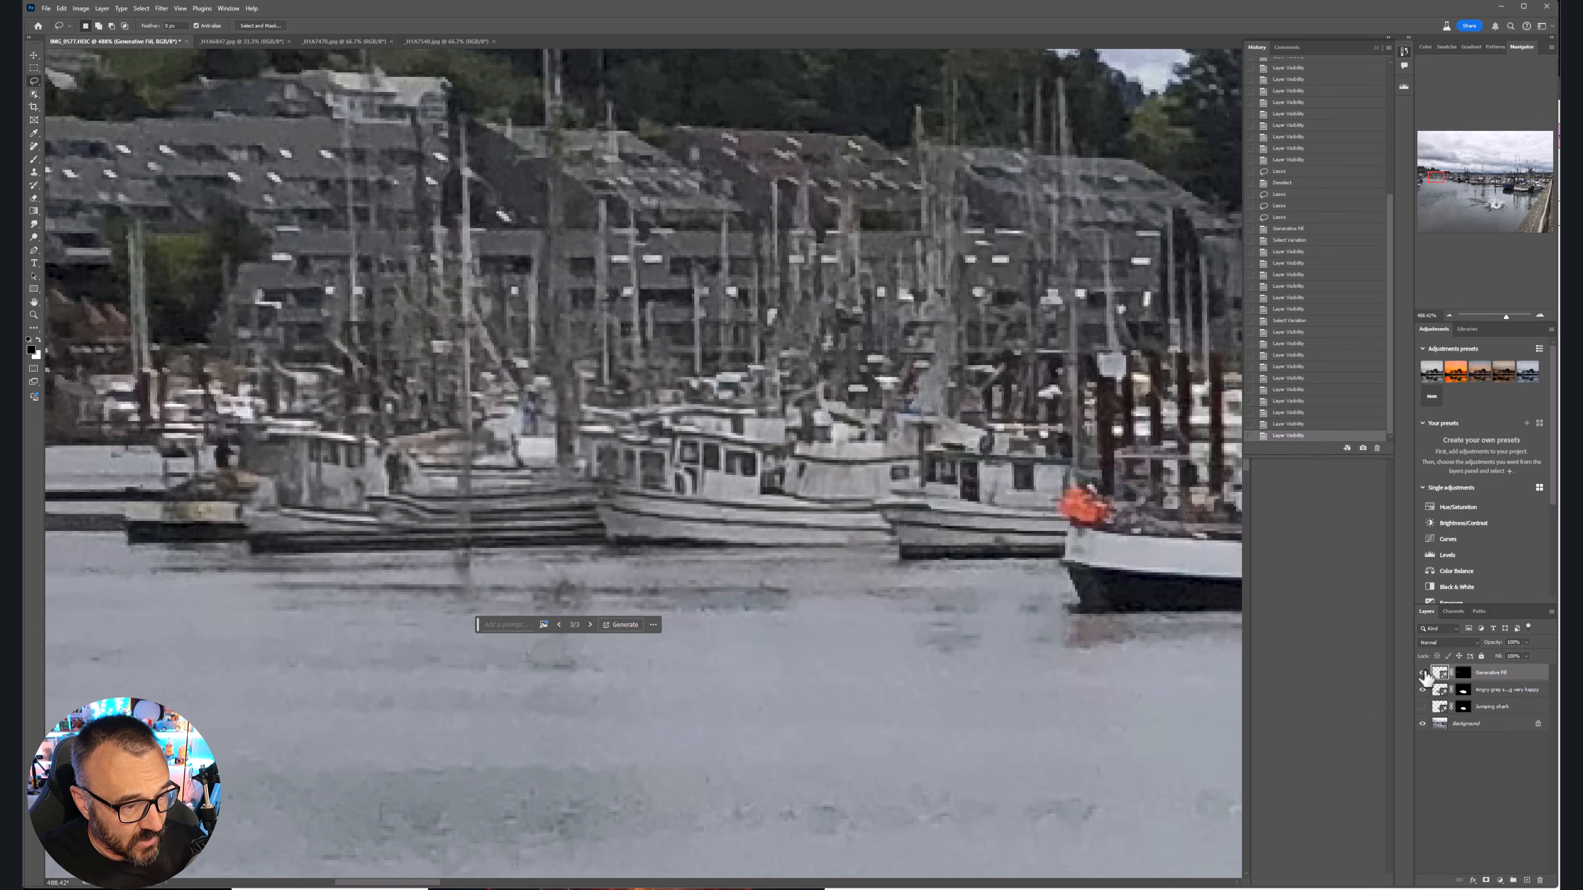
left_click(1423, 672)
left_click(1422, 672)
left_click(1423, 673)
left_click(1422, 672)
left_click(1423, 672)
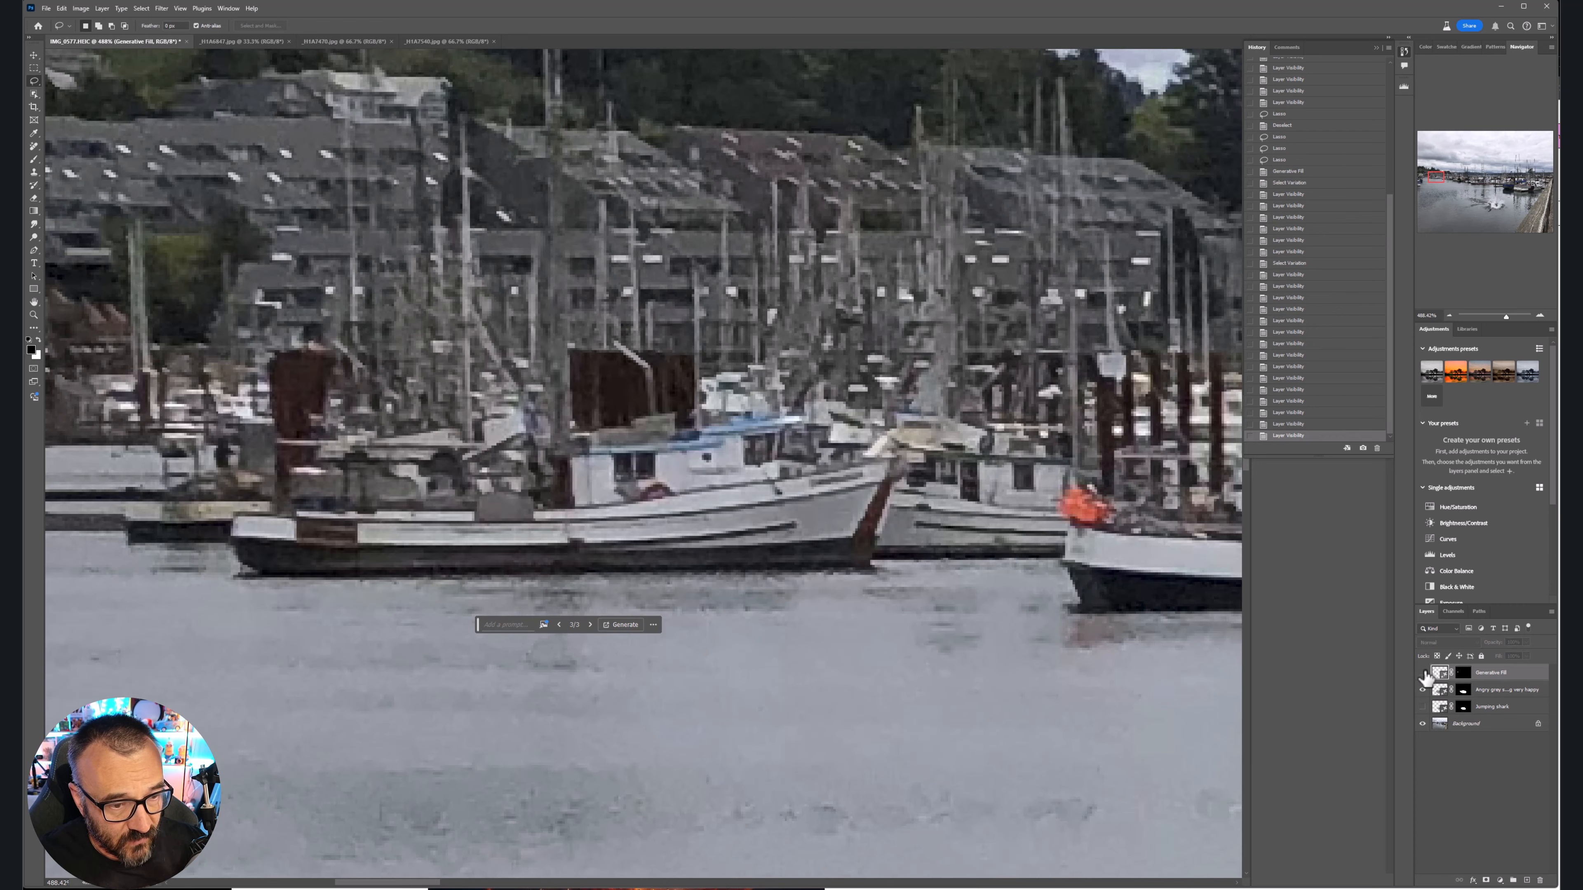
Show the boat-removal layer again and compare the wider harbor view with and without it
left_click(1423, 673)
scroll(753, 533, "down", 1)
scroll(752, 533, "down", 10)
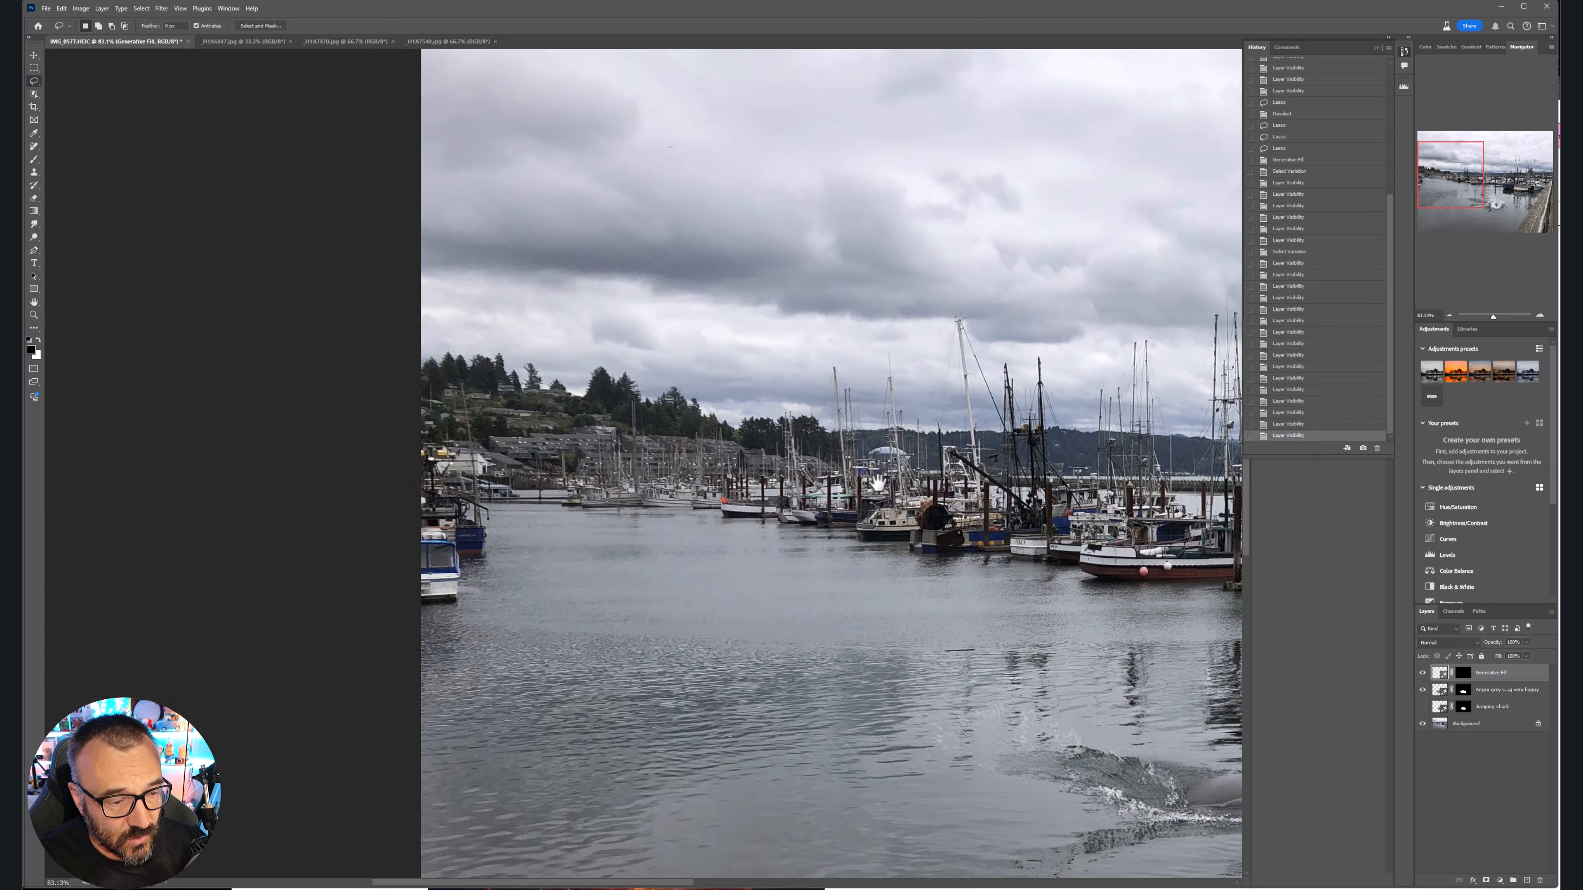
left_click_drag(878, 483, 888, 459)
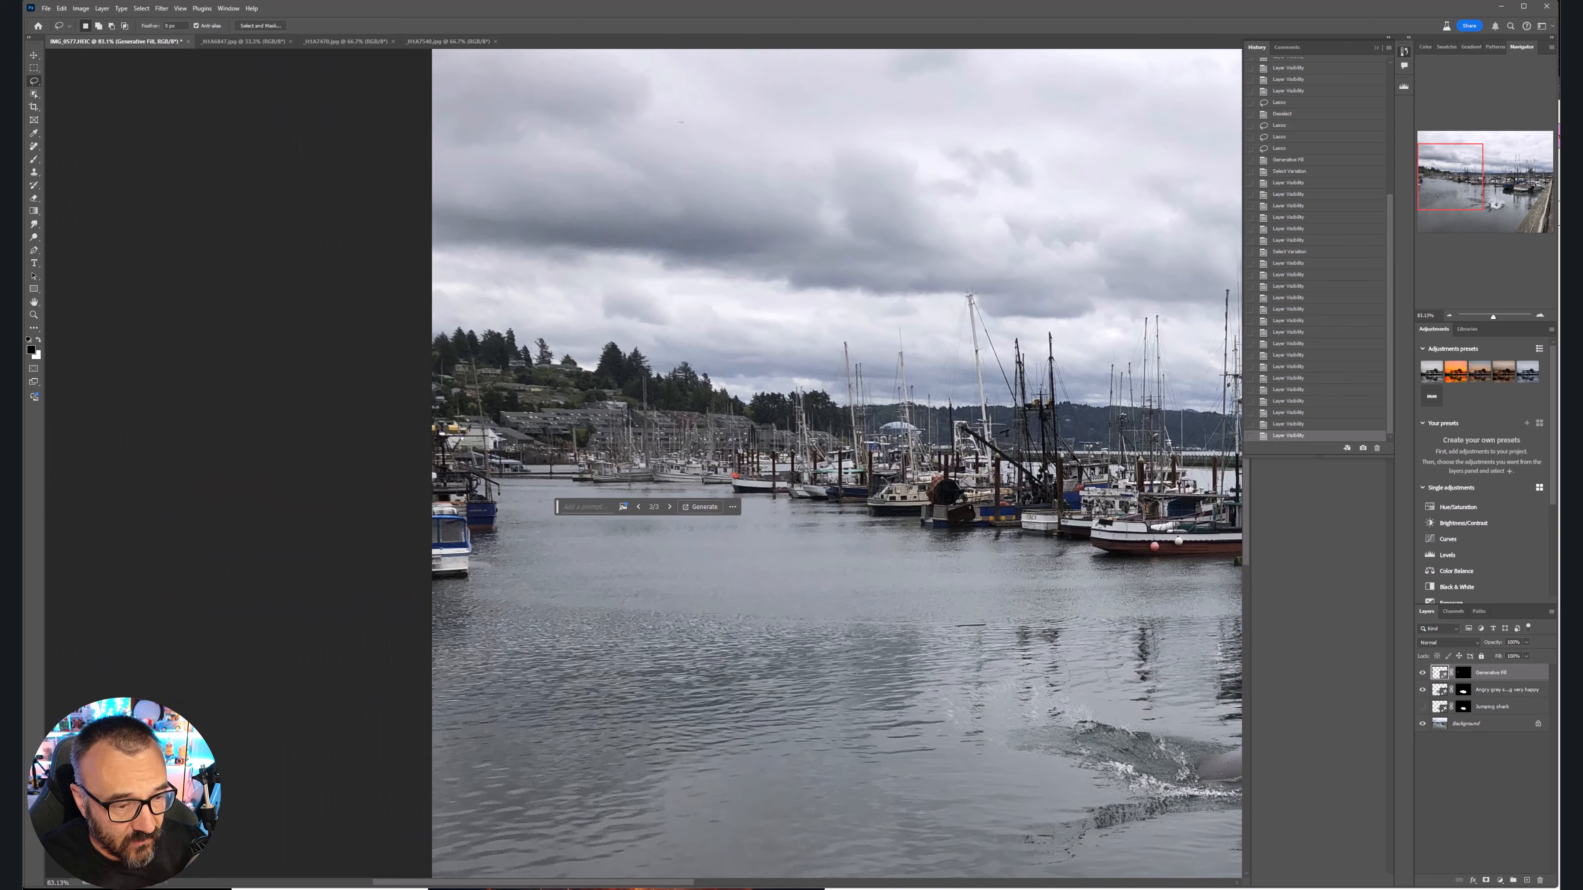
scroll(698, 471, "down", 2)
scroll(698, 470, "up", 6)
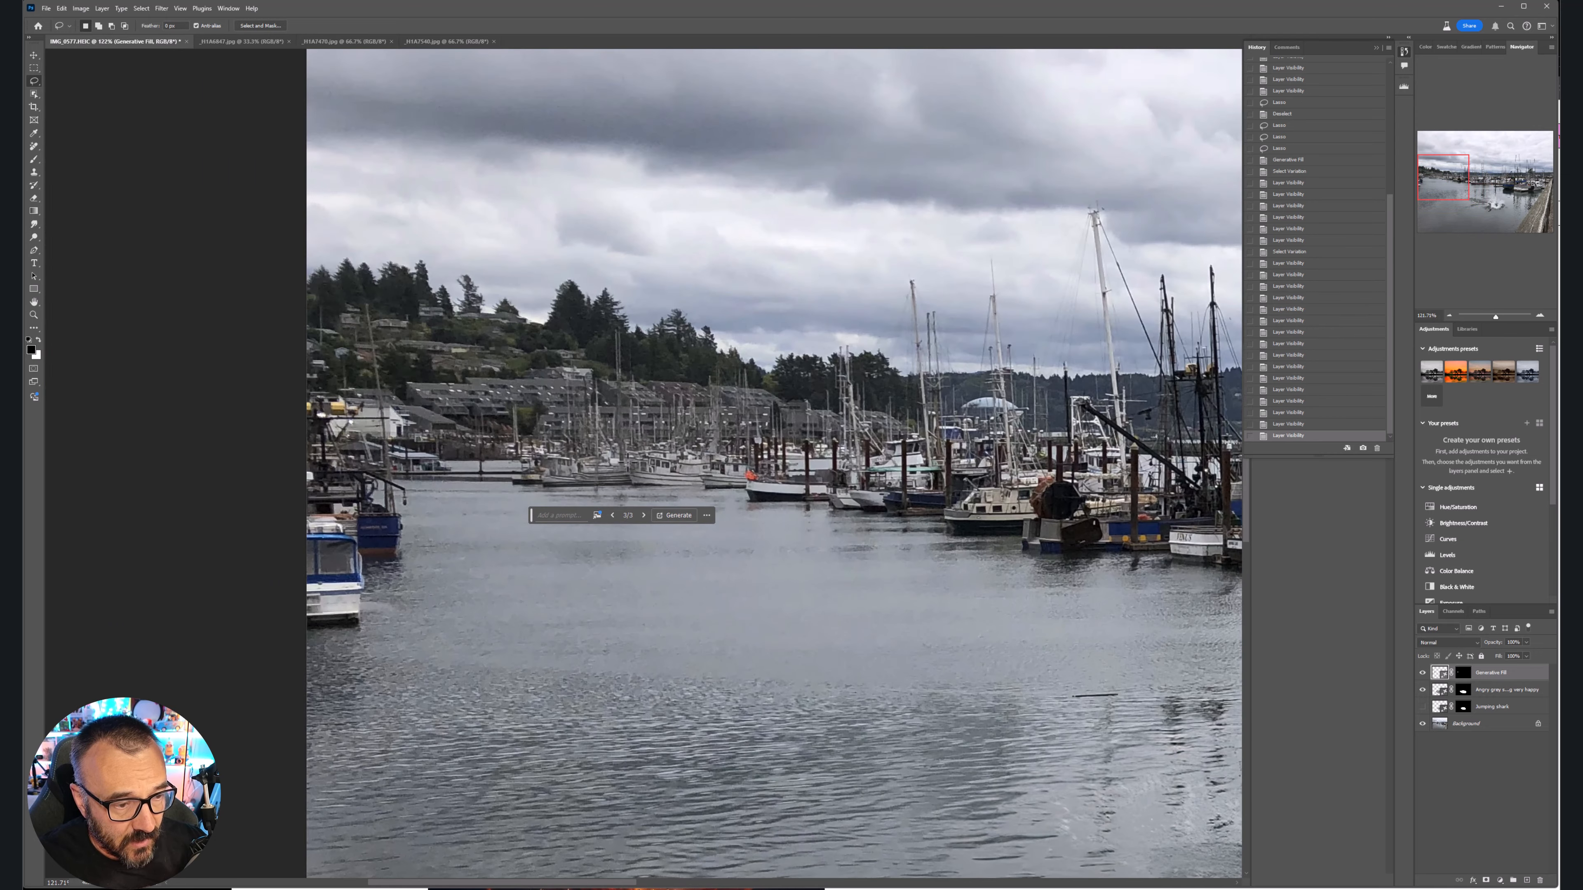
left_click(1423, 672)
left_click(1423, 673)
left_click(1424, 673)
left_click(1423, 673)
Draw a wide freehand lasso selection in the cloudy sky above the masts near the middle of the harbor
left_click_drag(1030, 456, 697, 460)
scroll(870, 467, "down", 4)
scroll(870, 466, "down", 3)
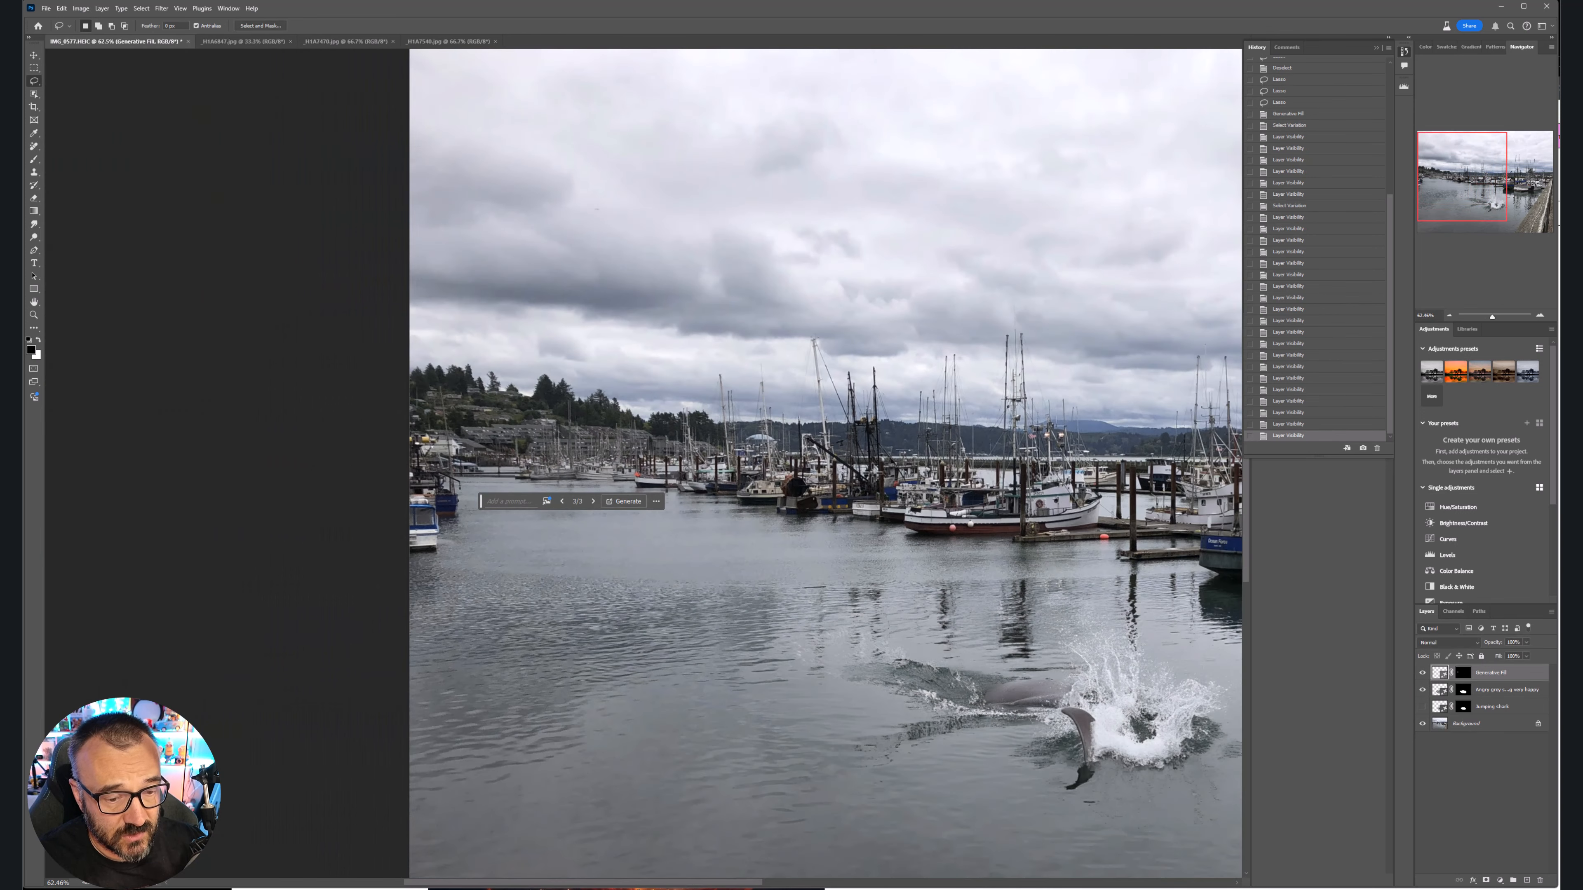
left_click_drag(994, 440, 572, 439)
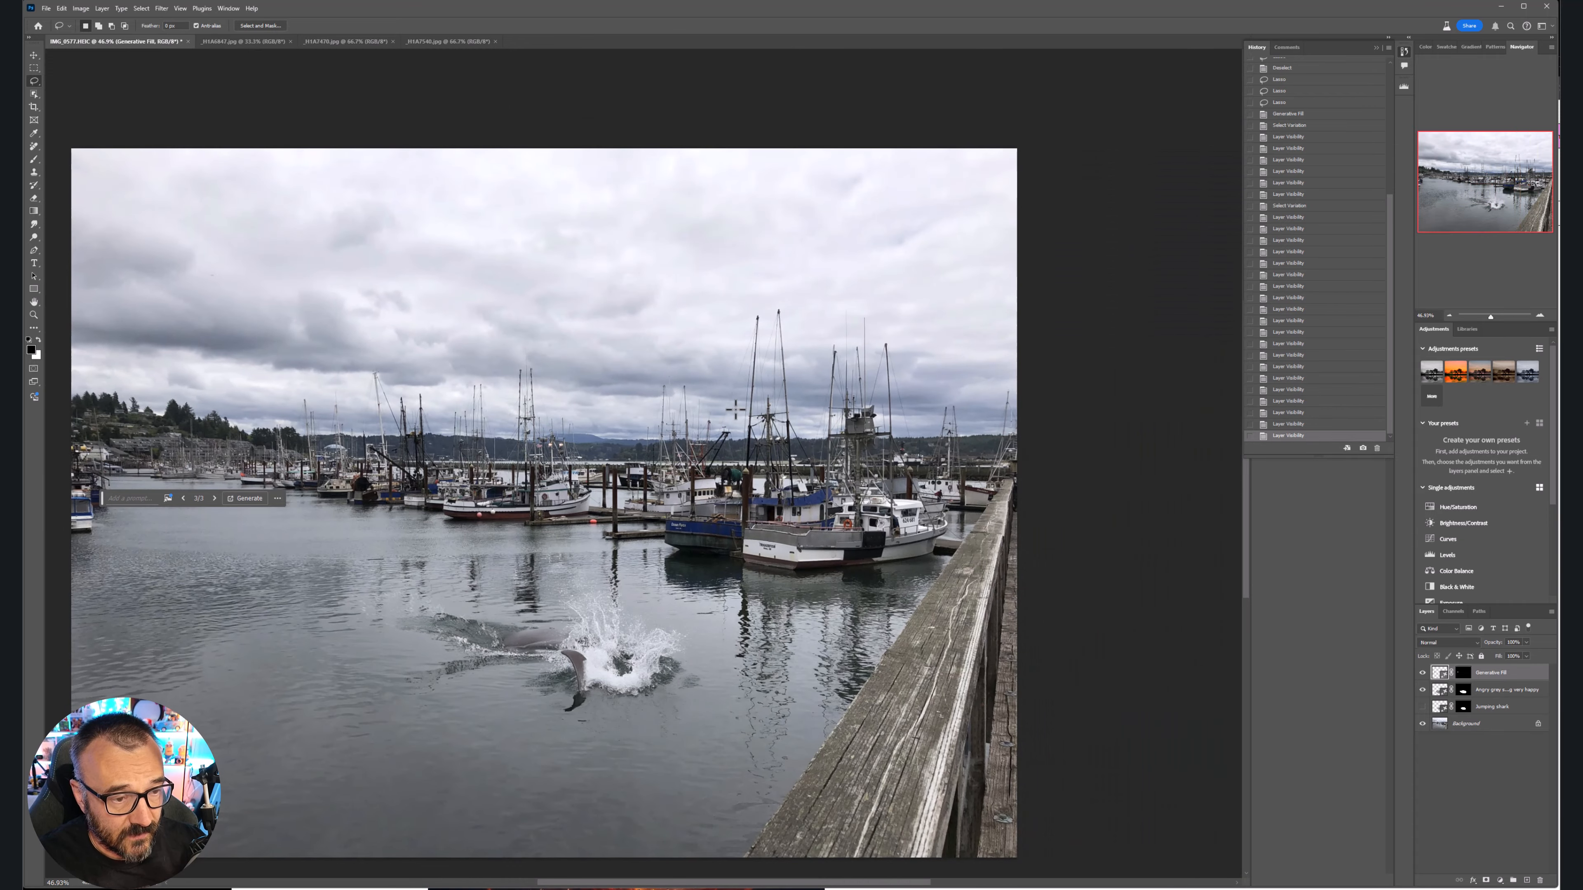
scroll(723, 408, "down", 2)
scroll(723, 408, "up", 3)
left_click_drag(700, 378, 806, 400)
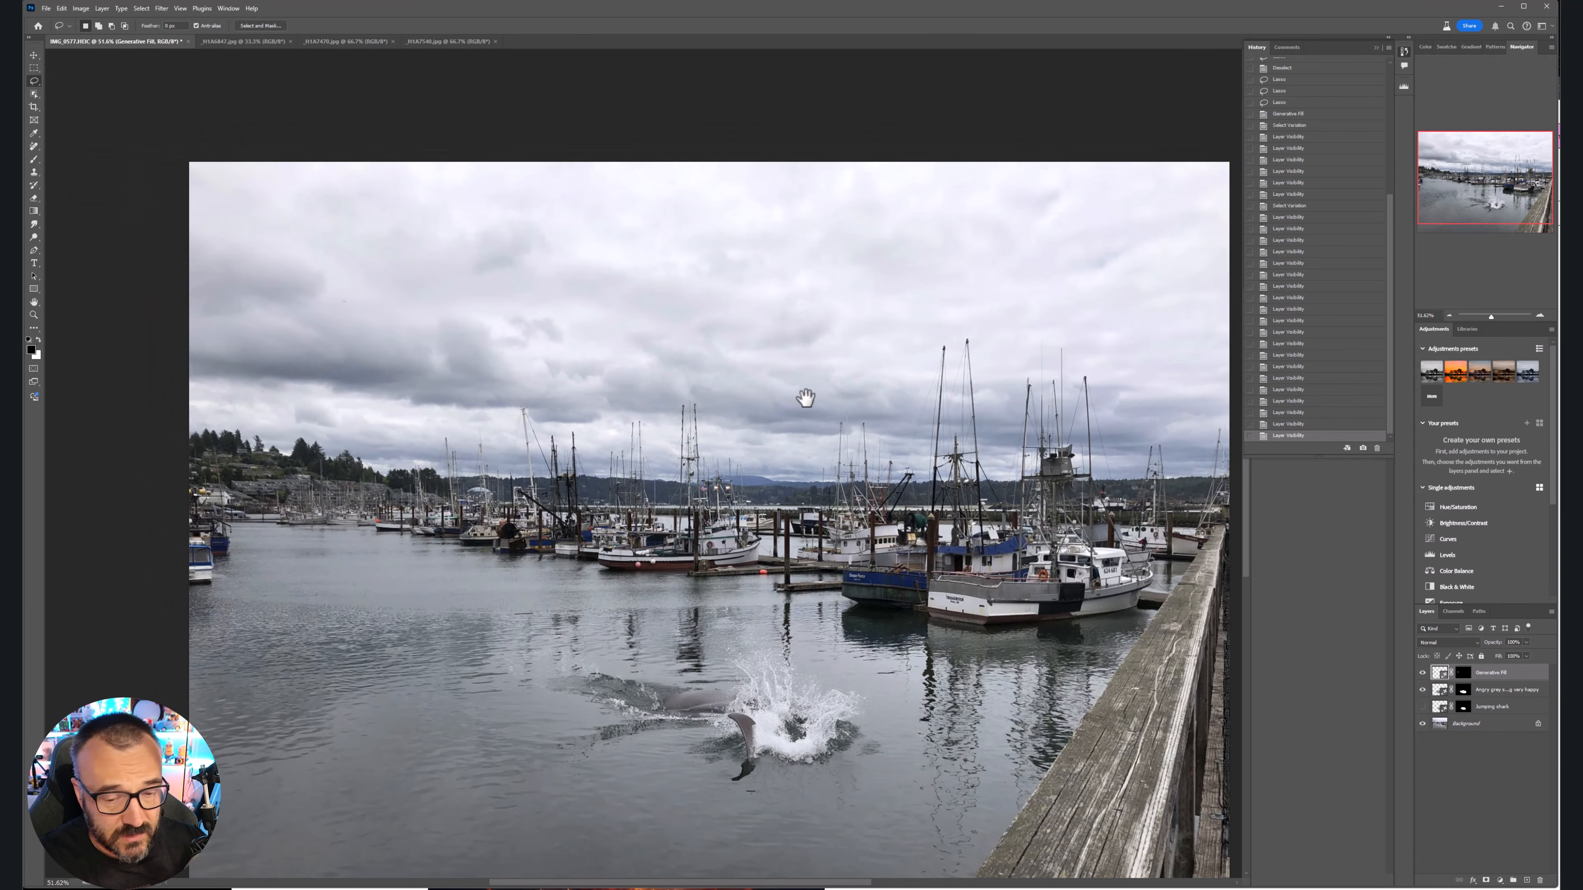
scroll(738, 360, "up", 3)
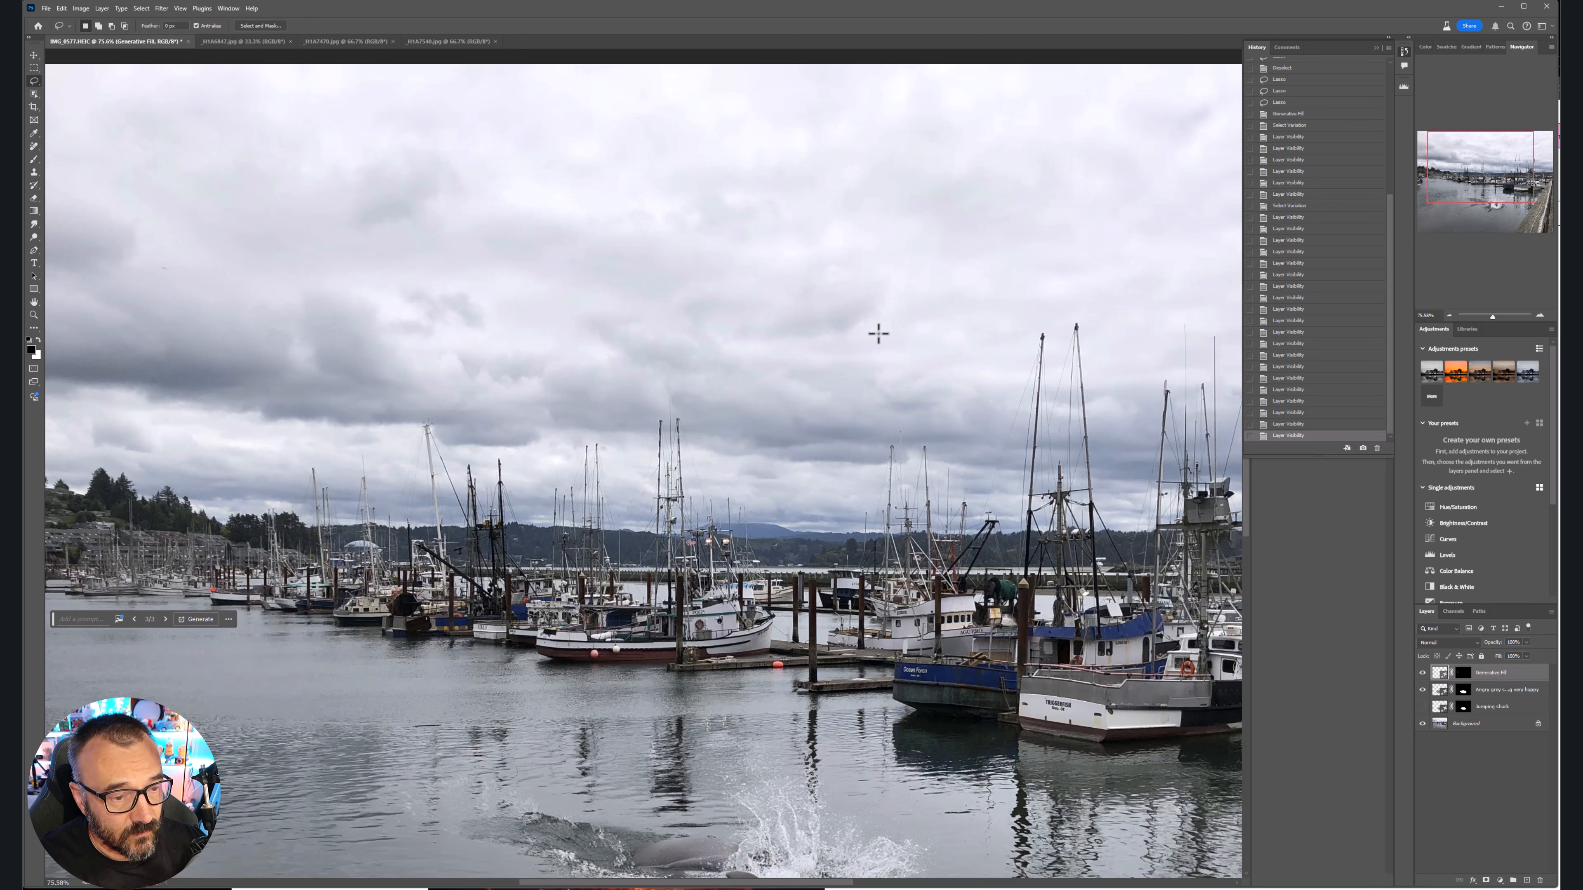
mouse_move(872, 332)
left_mouse_down()
mouse_move(679, 406)
mouse_move(779, 433)
mouse_move(974, 410)
left_mouse_up()
left_click_drag(851, 319, 857, 319)
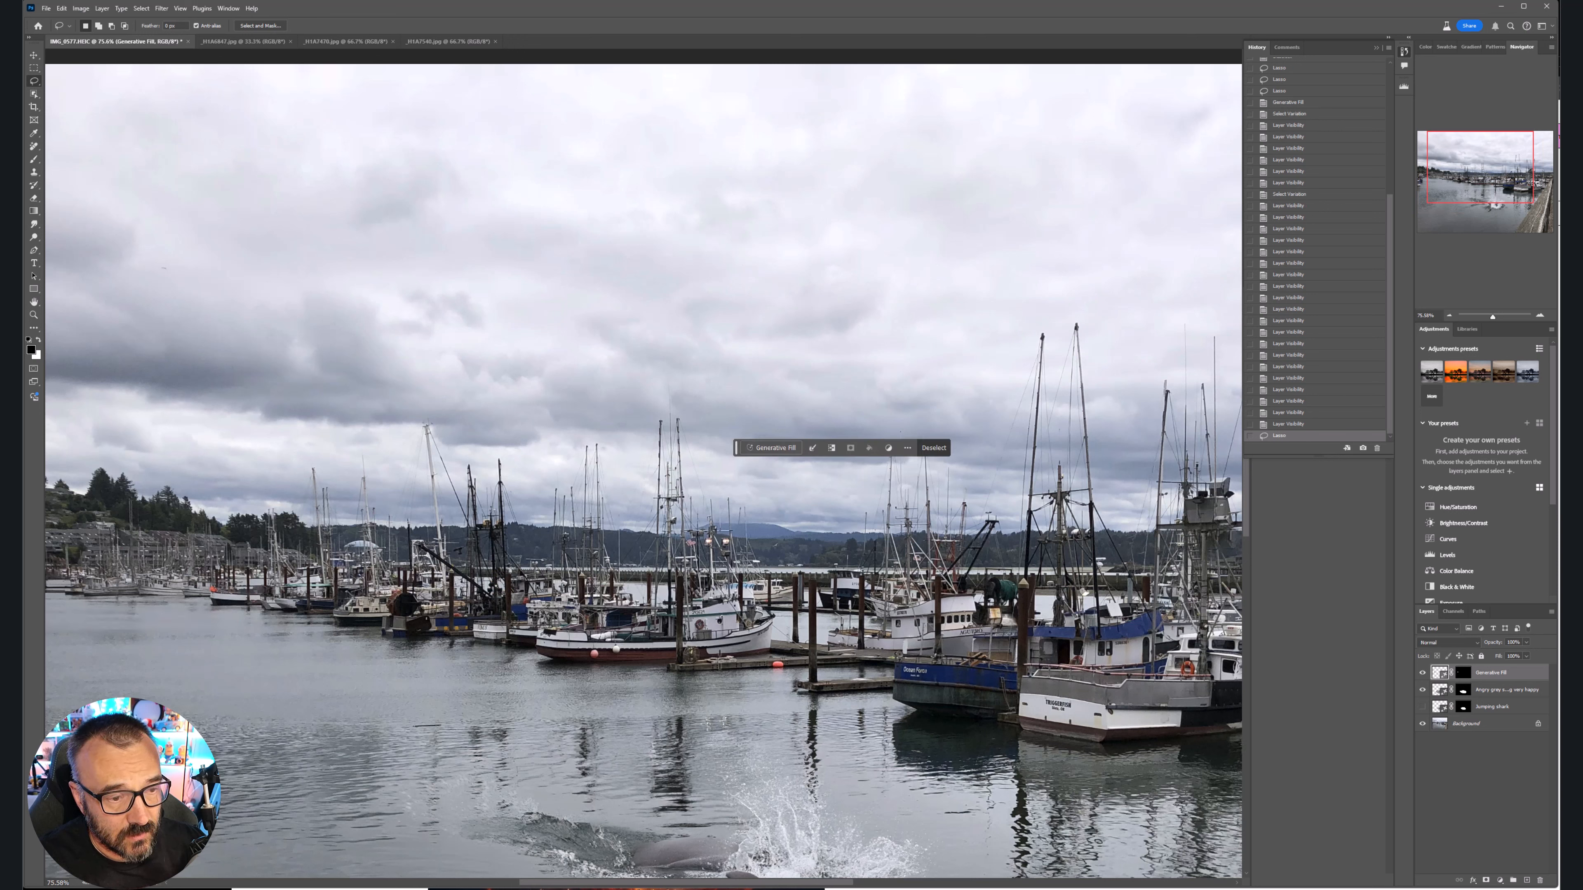
Run Generative Fill on the sky selection with the prompt "flock of segals"
left_click(768, 450)
type("flock of s")
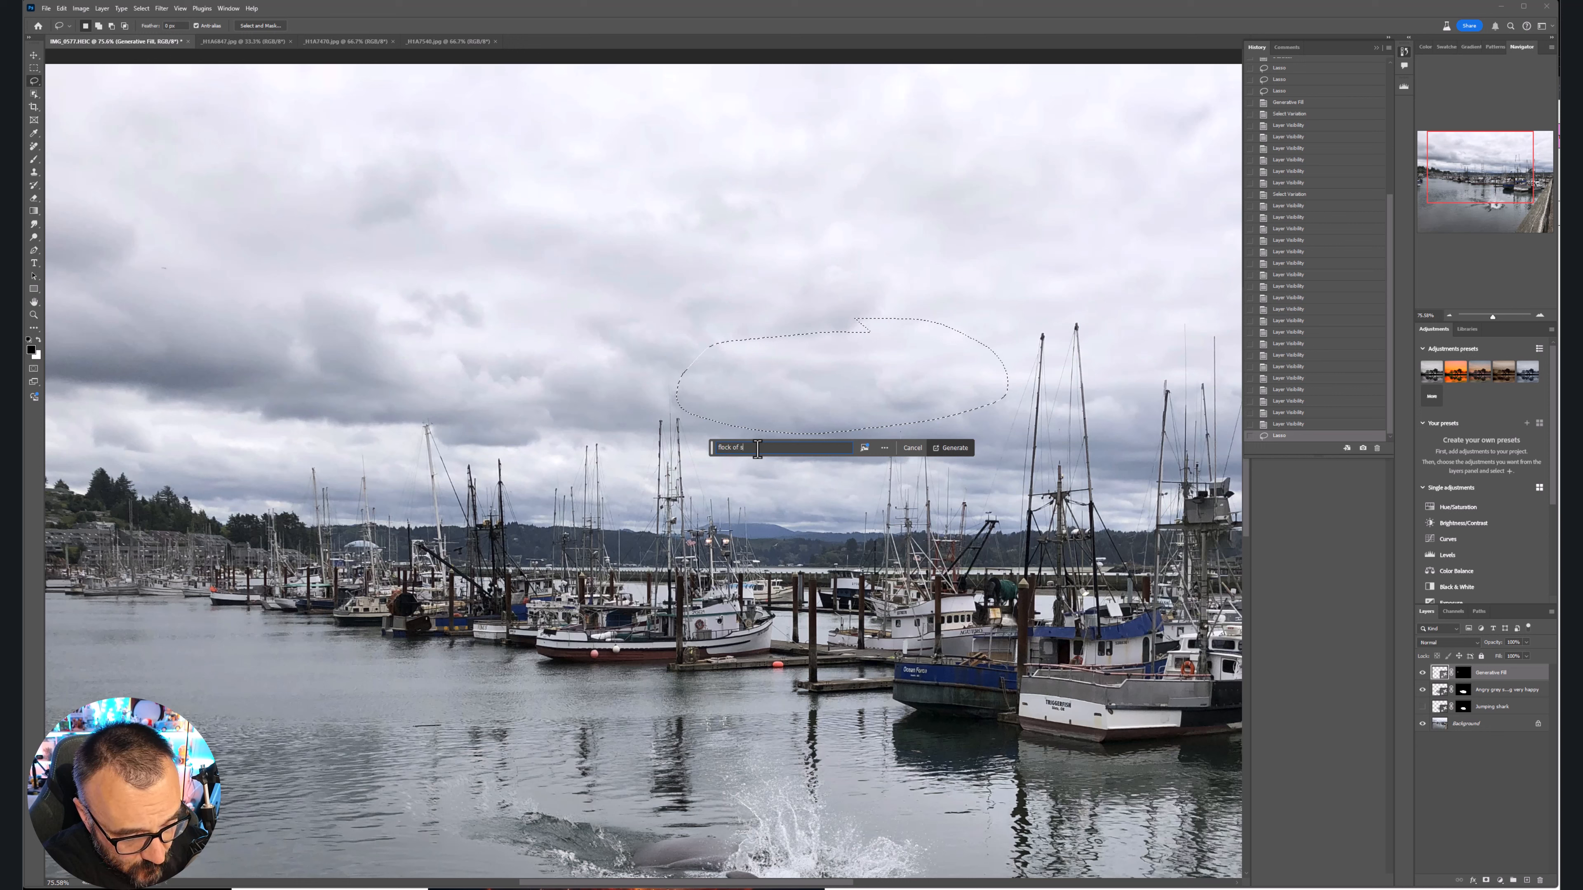
type("egals")
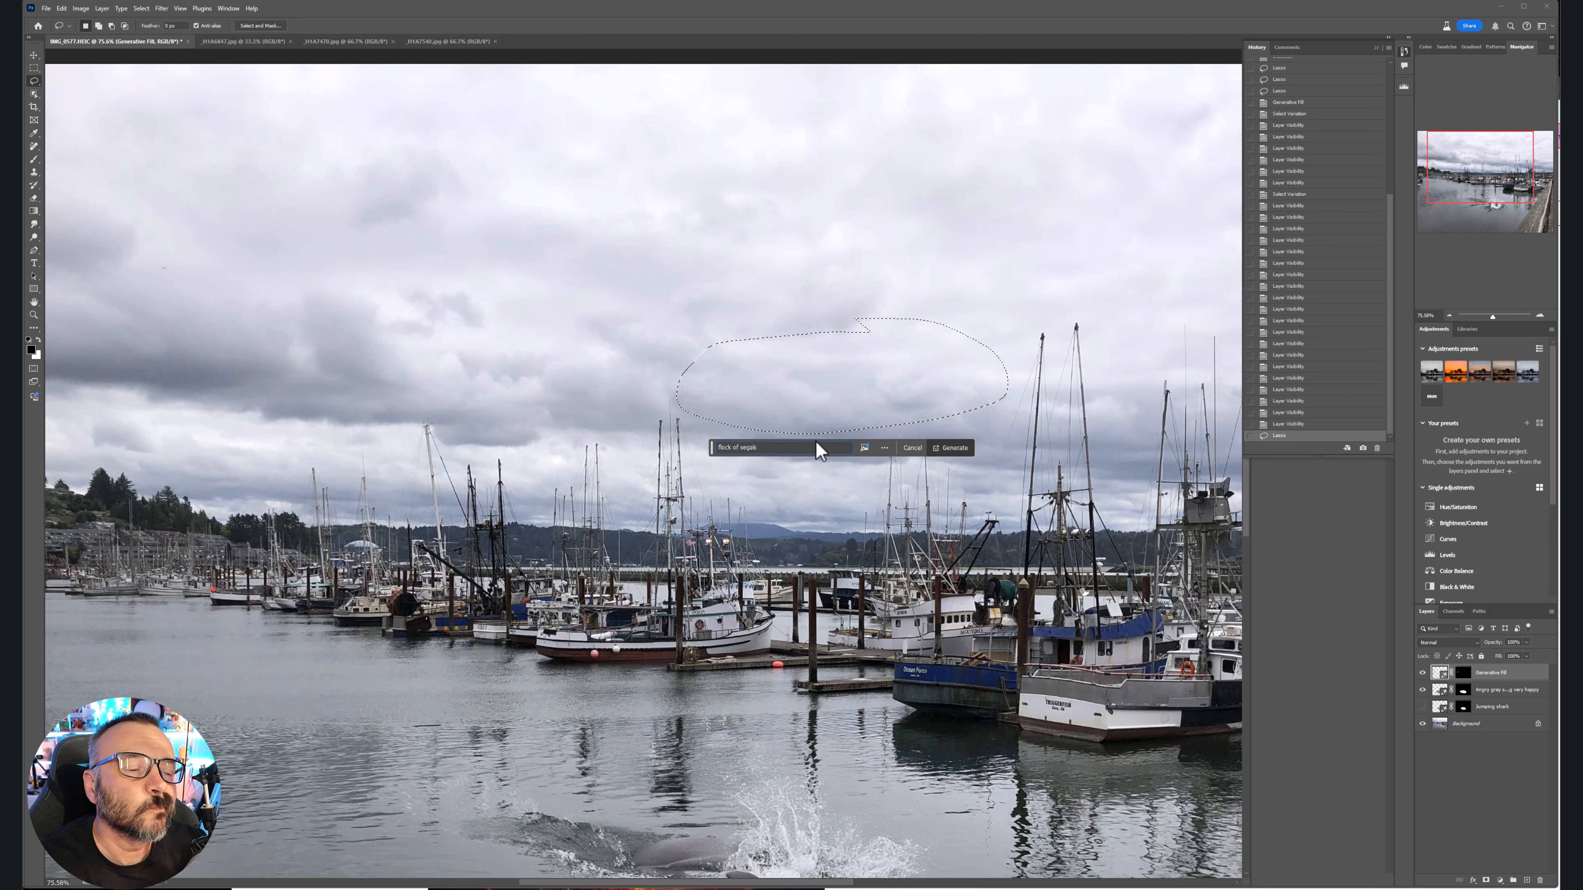
left_click(971, 449)
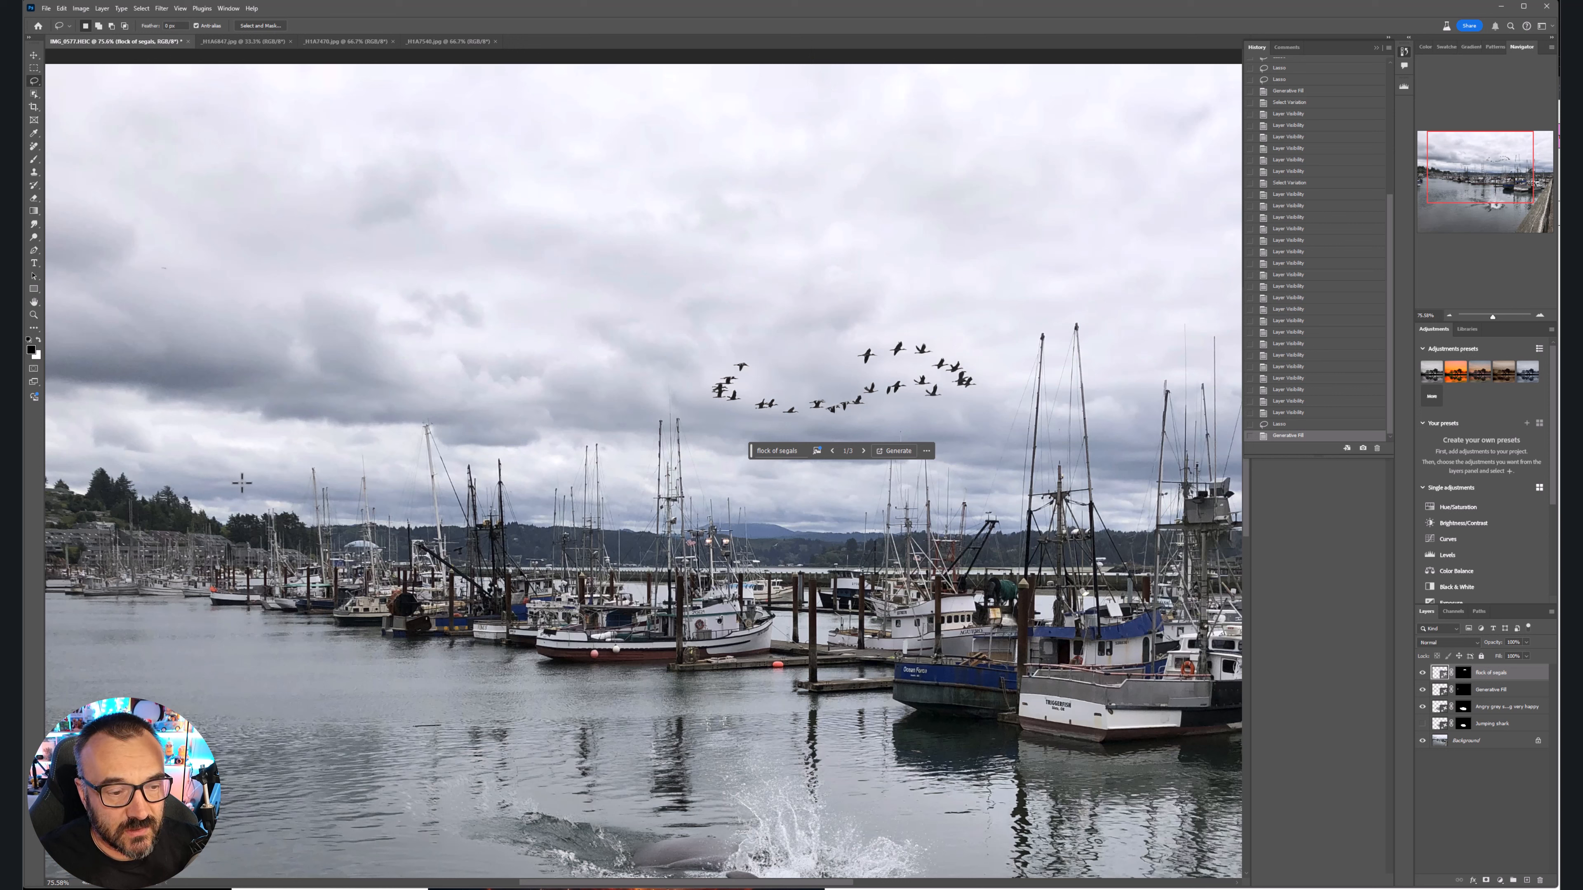
Browse the bird flock variations and choose the second one
left_click(863, 451)
left_click(863, 451)
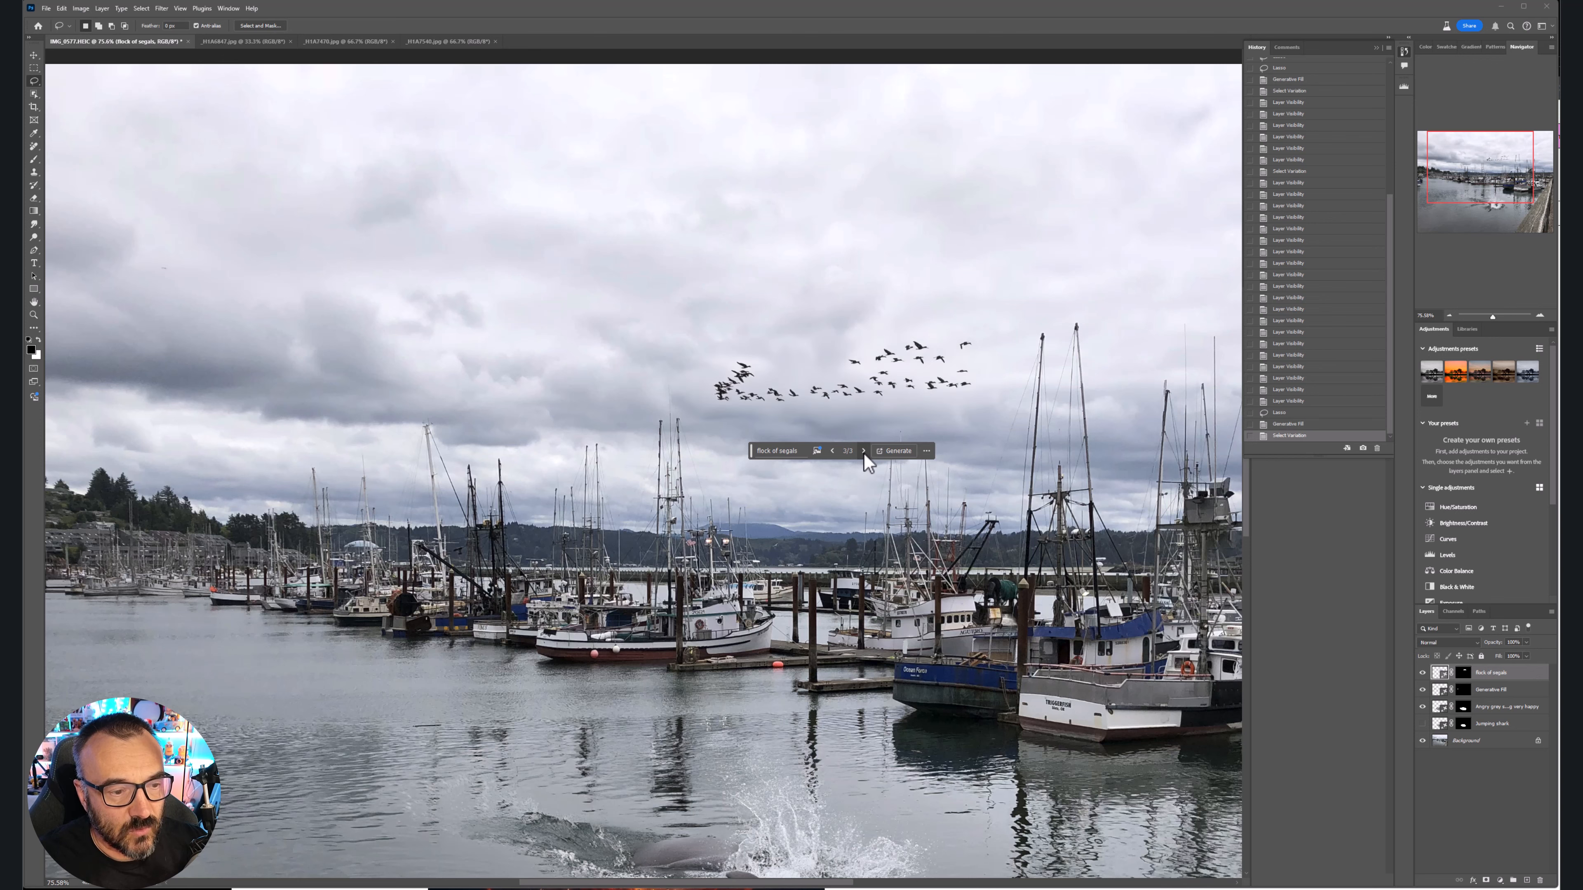
left_click(831, 451)
scroll(856, 376, "down", 6)
scroll(858, 380, "up", 7)
scroll(859, 380, "down", 2)
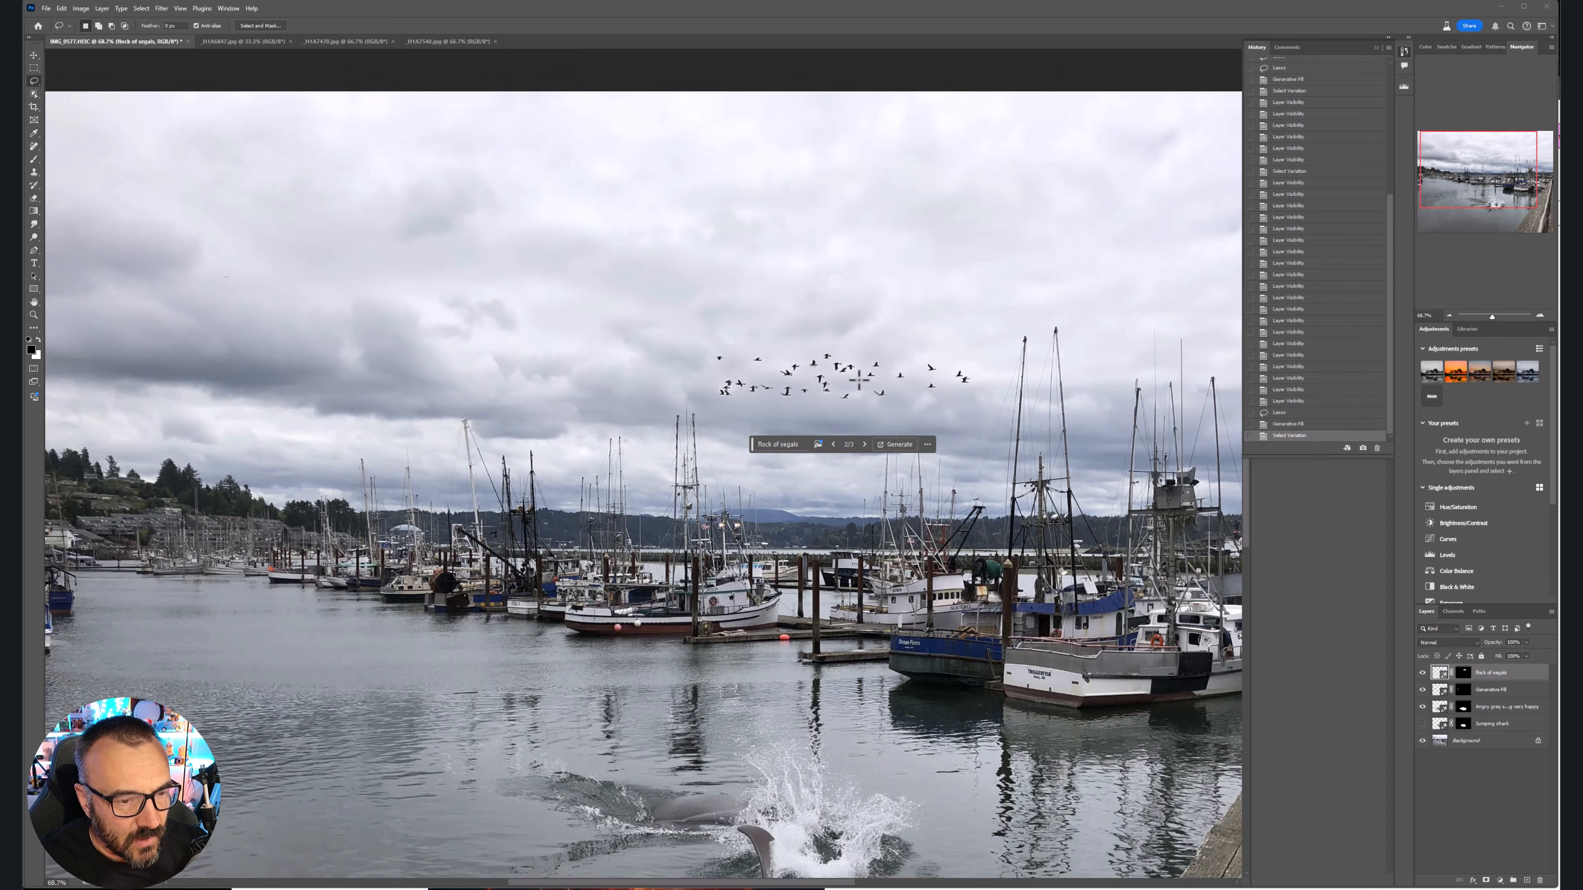
Lasso a round area of sky above the white boat's masts and run Generative Fill with the prompt "red, transparent baloon"
mouse_move(1124, 357)
left_mouse_down()
mouse_move(883, 297)
mouse_move(890, 335)
left_mouse_up()
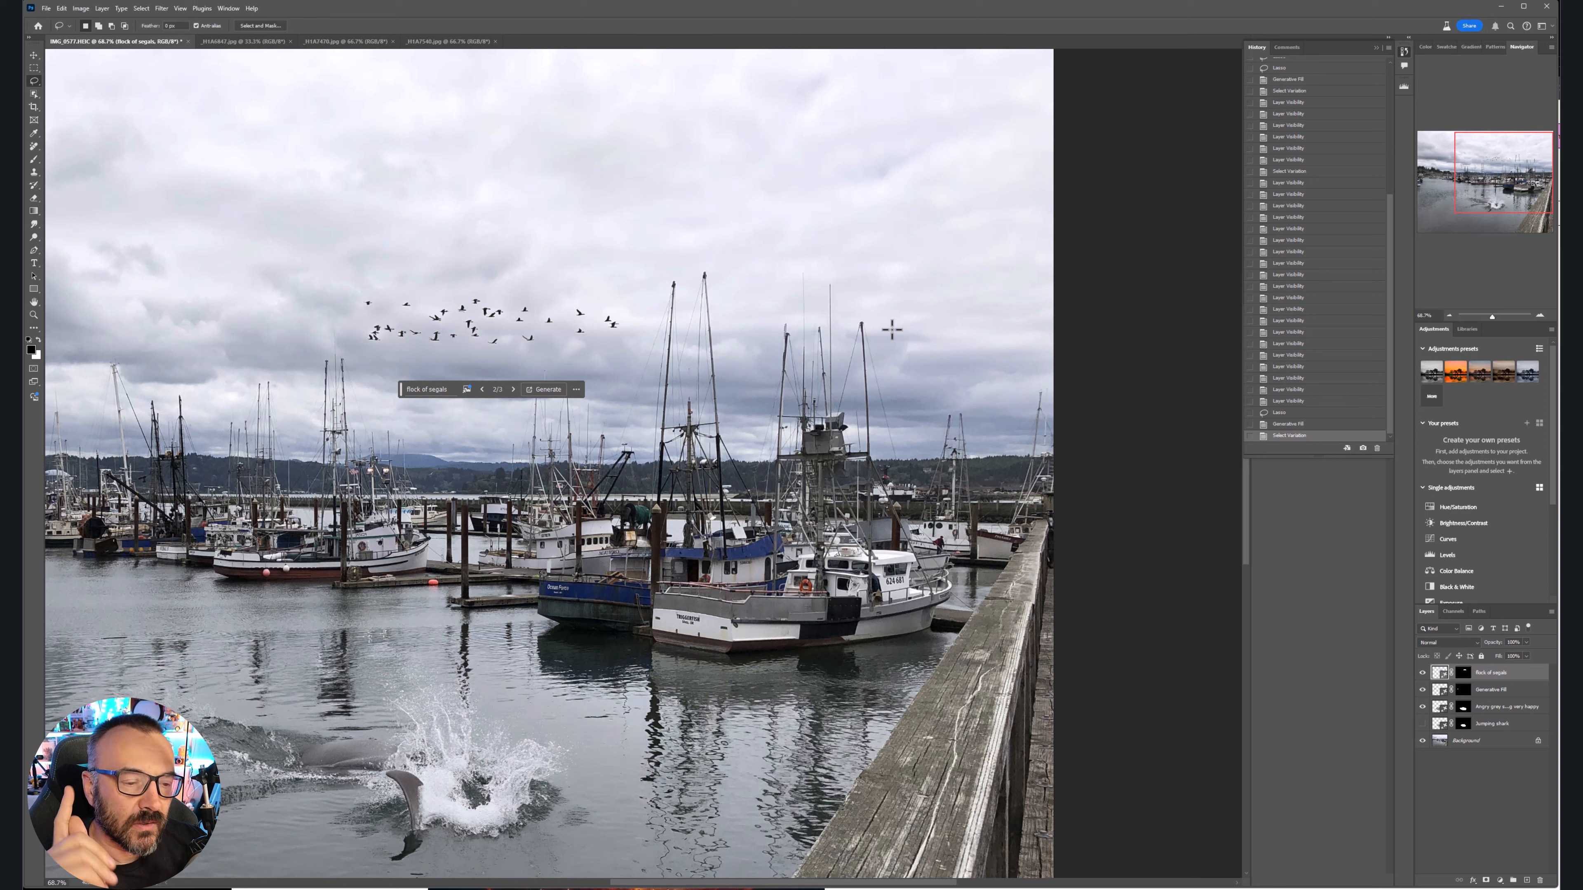
mouse_move(885, 298)
left_mouse_down()
mouse_move(800, 311)
mouse_move(790, 357)
mouse_move(830, 403)
mouse_move(884, 398)
mouse_move(891, 297)
left_mouse_up()
left_click(777, 421)
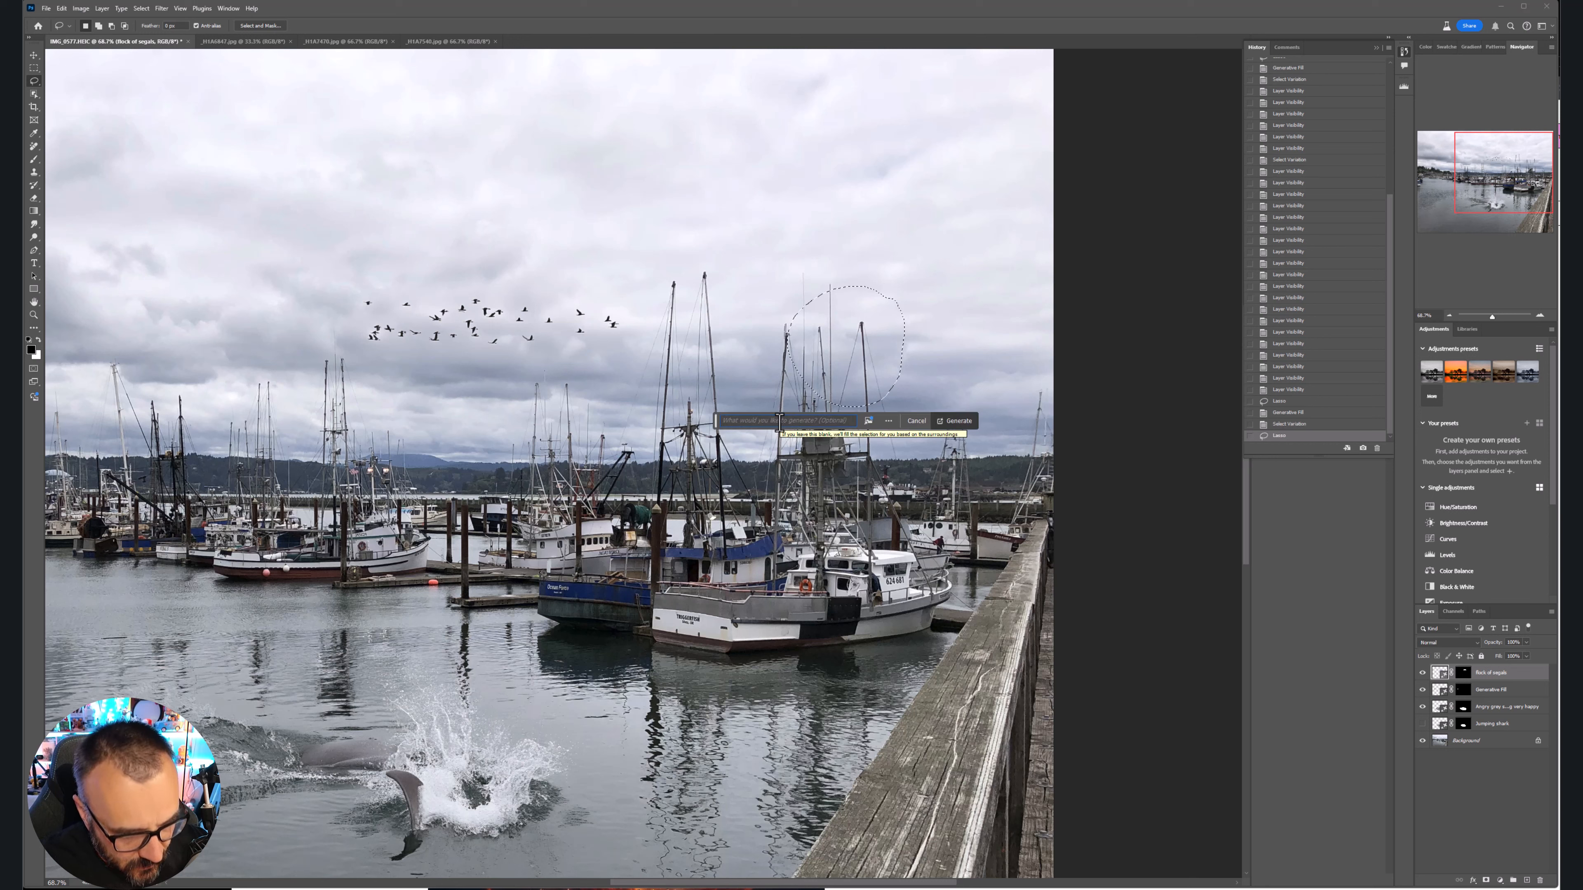
type("red")
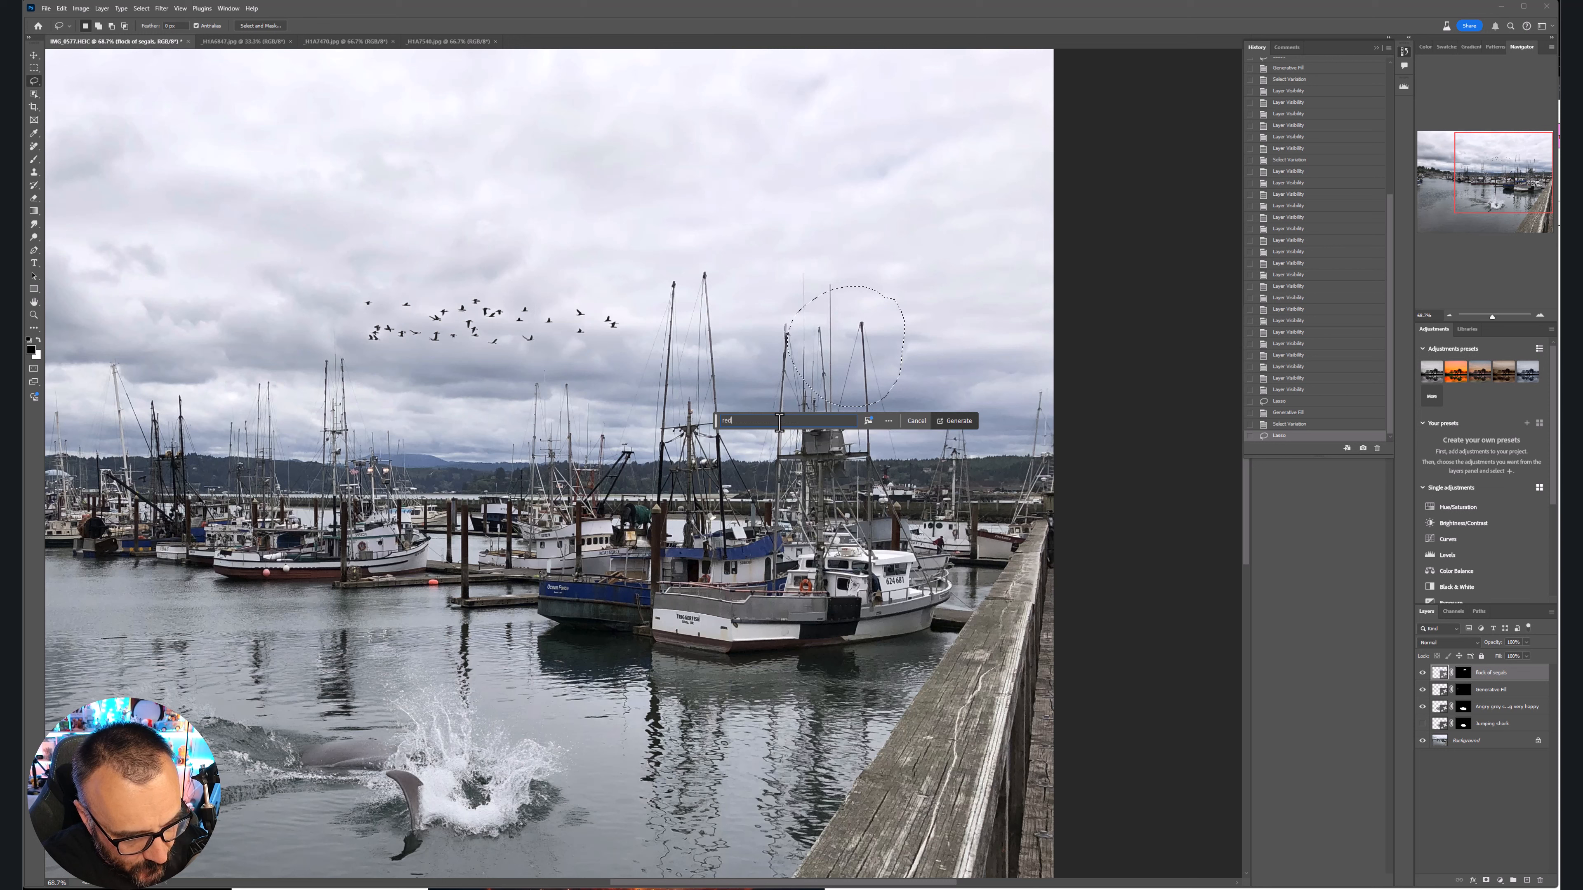
type(", transperent")
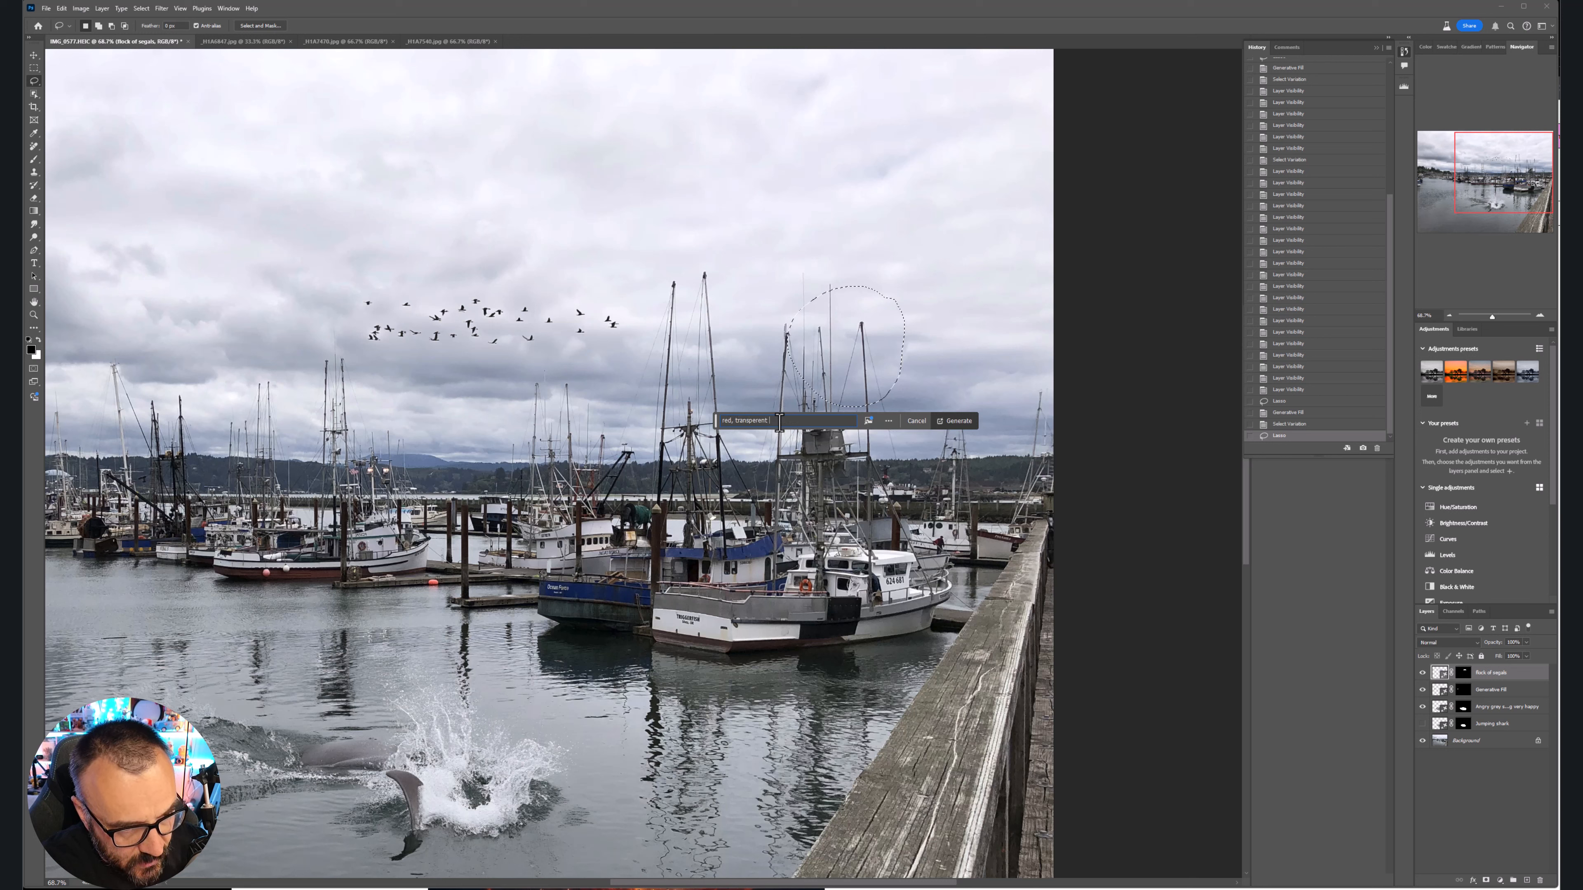
type(" ballon")
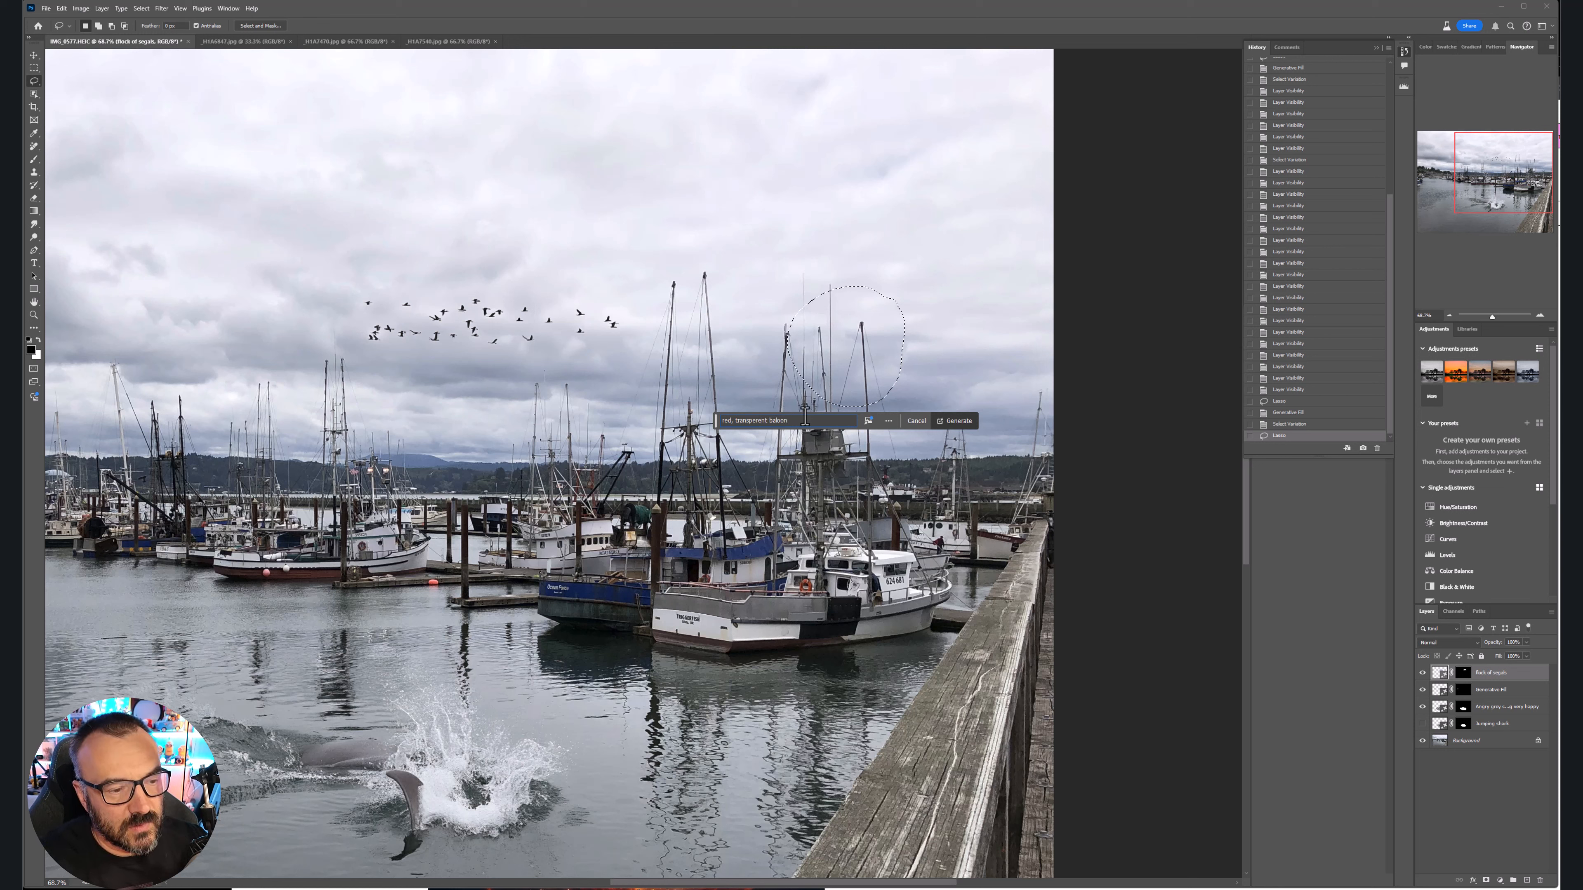
left_click(957, 421)
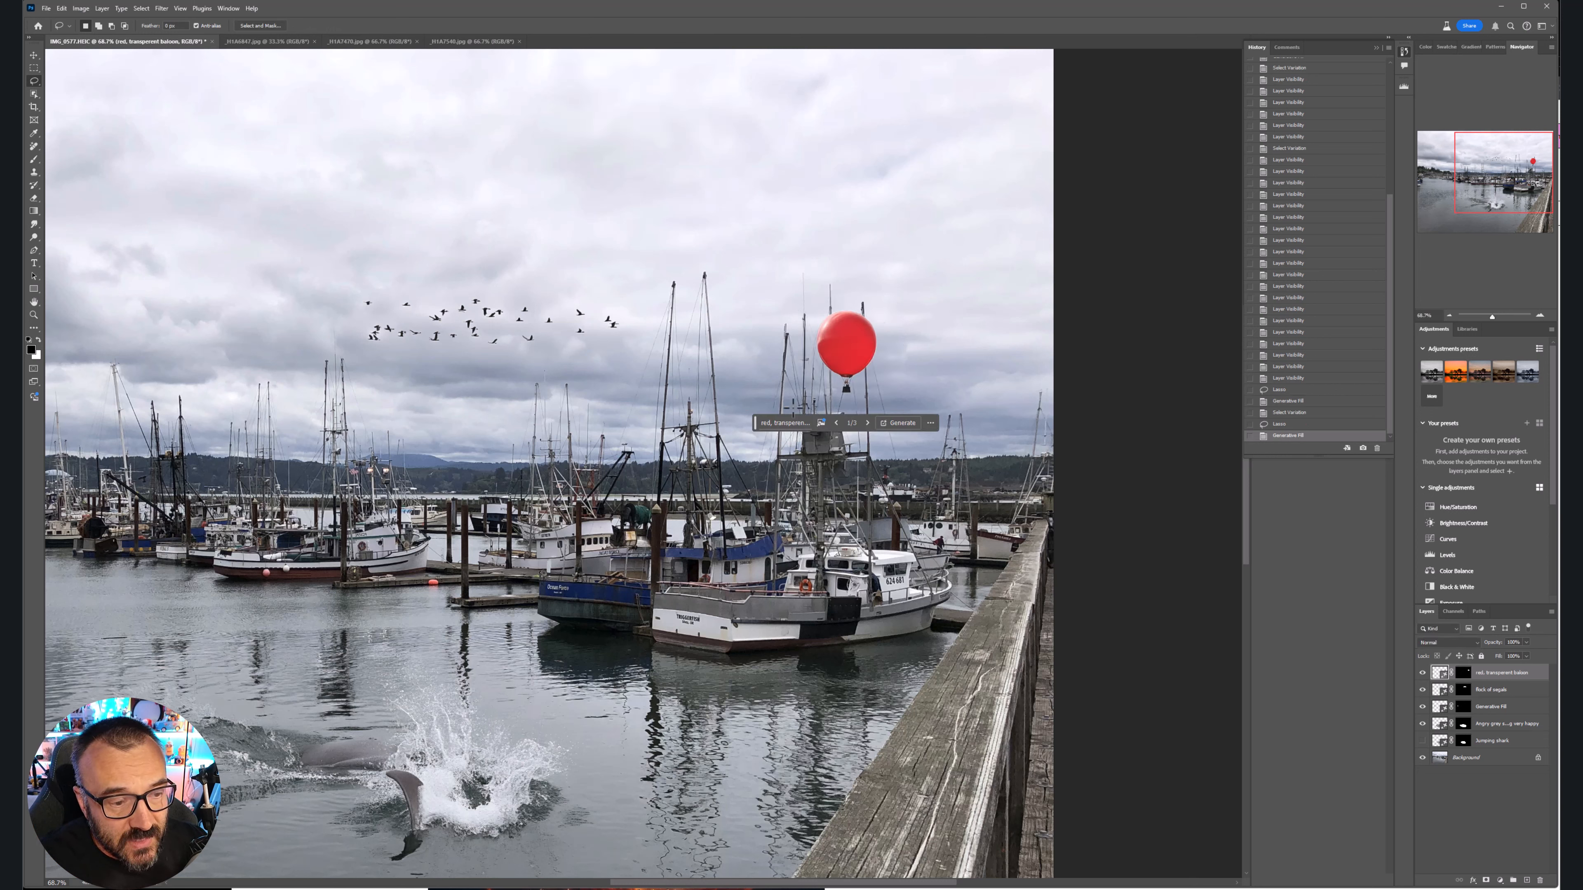
Switch the red balloon to its third variation and hide its layer
left_click(867, 422)
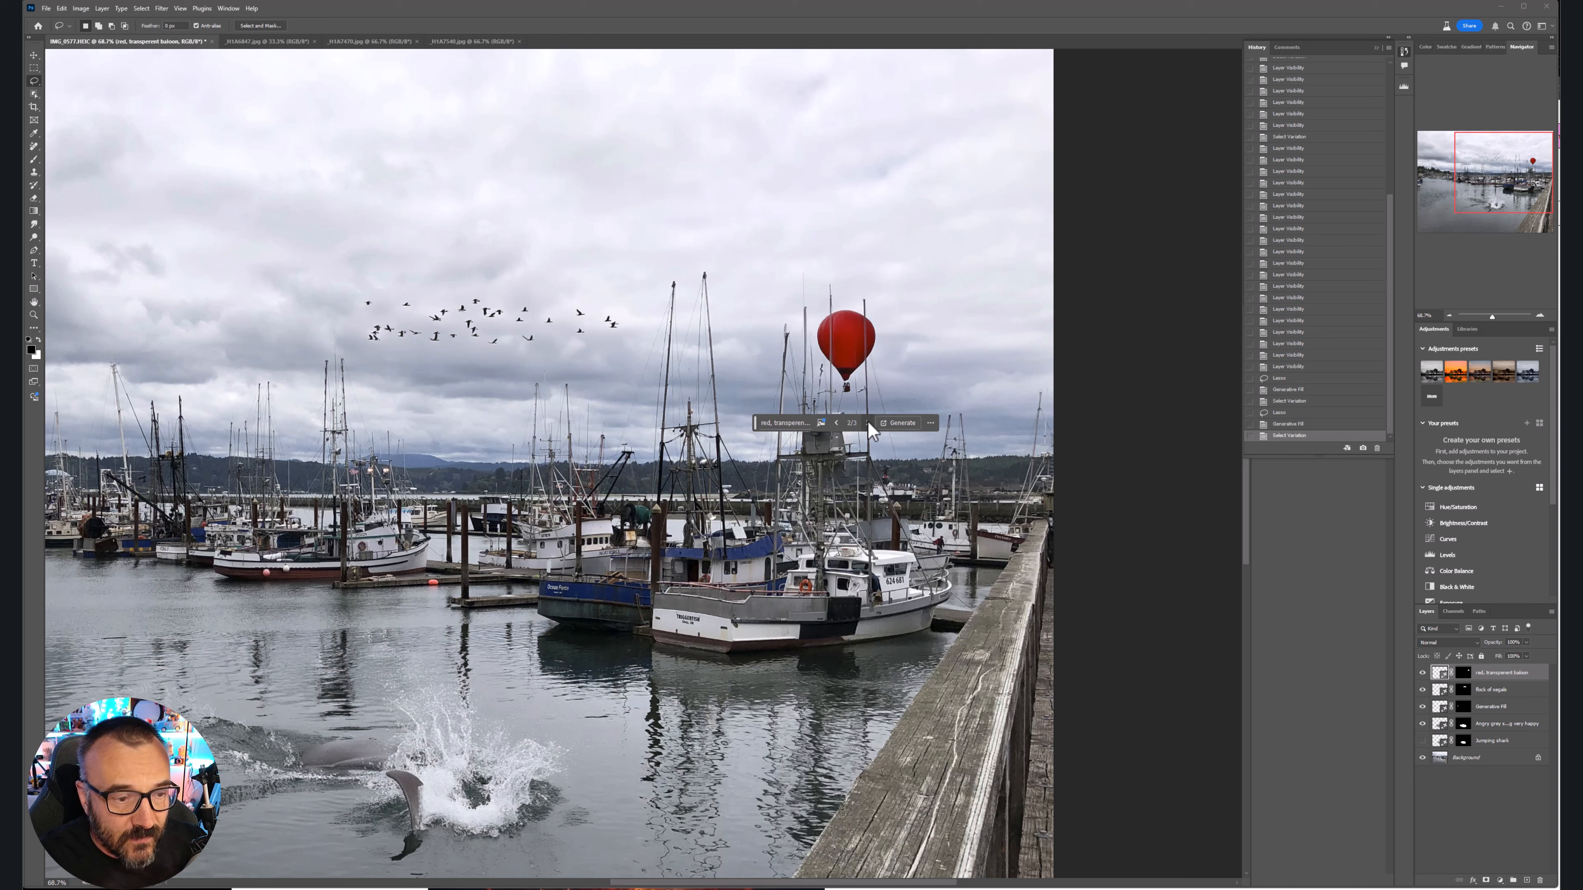
left_click(867, 423)
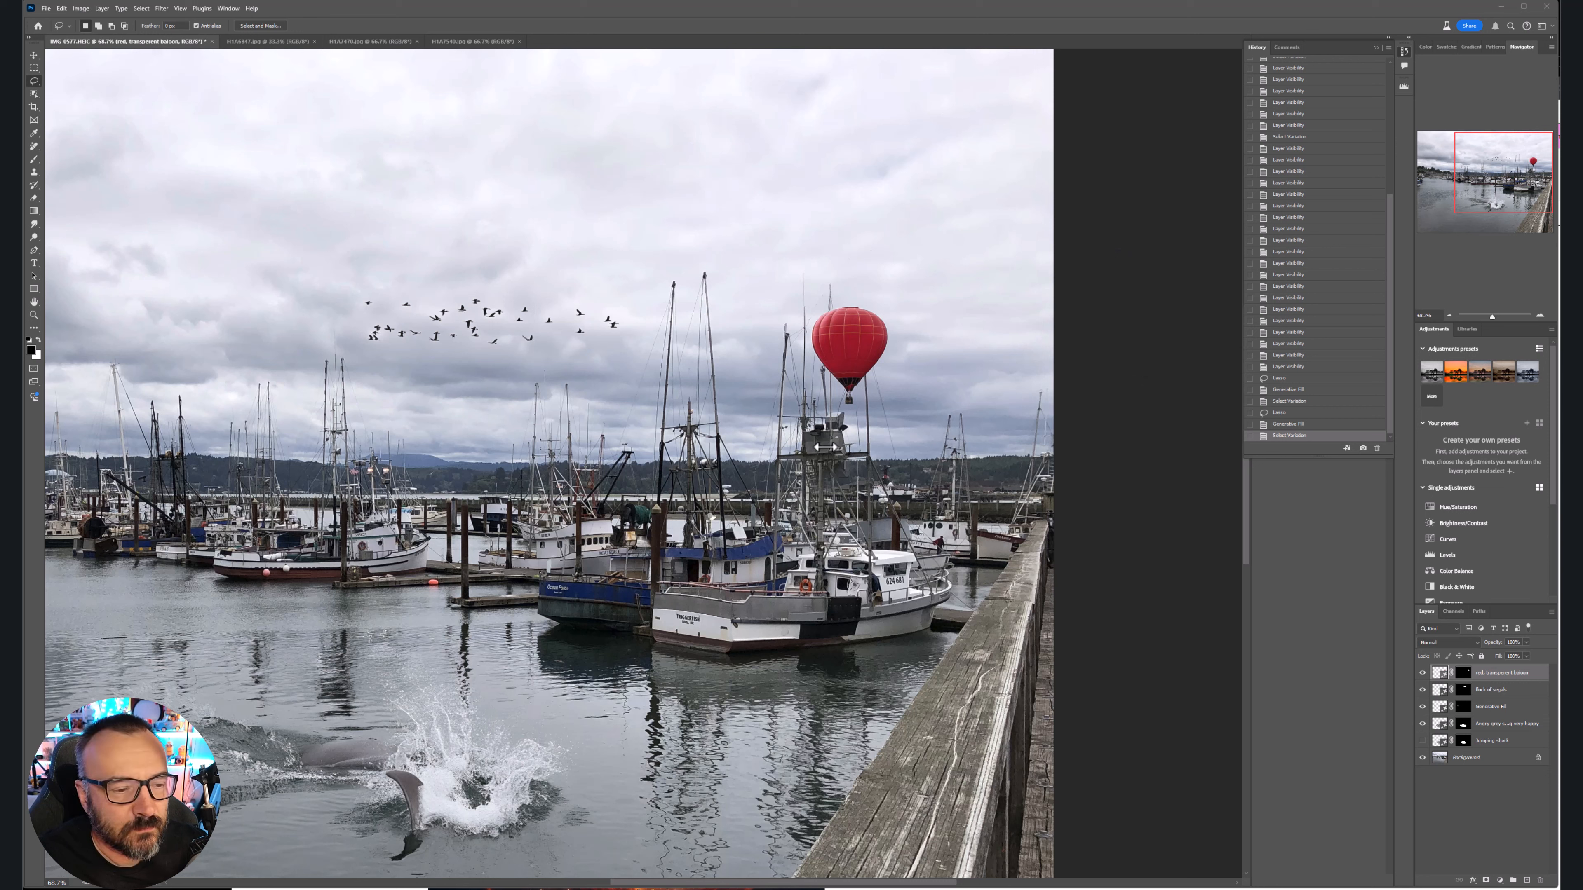
left_click(1422, 673)
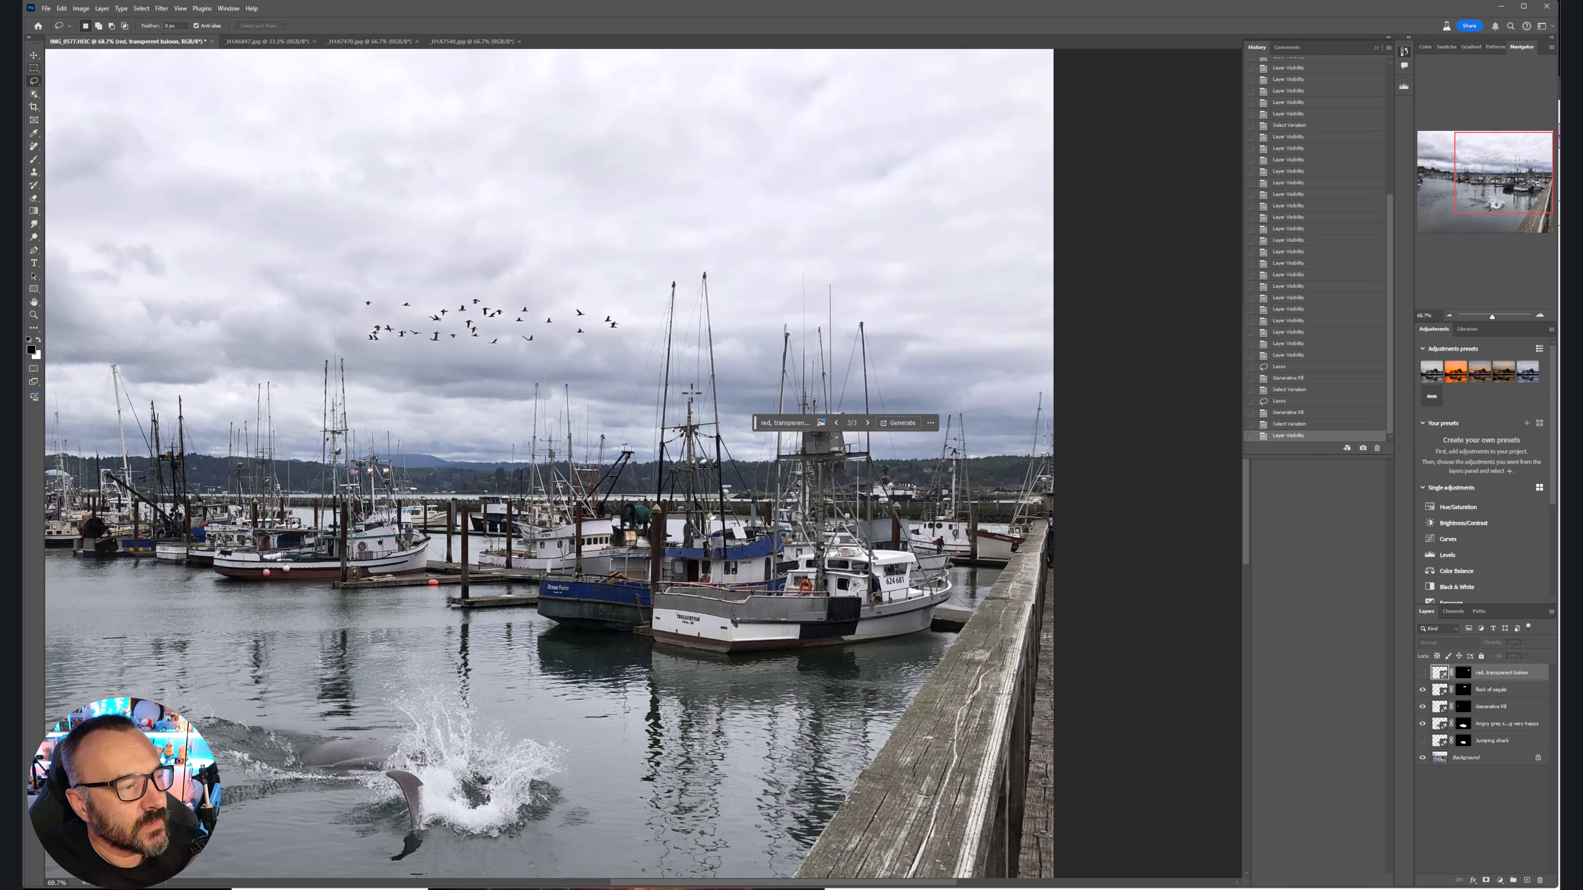
Lasso a larger area of sky around the white boat's masts and run Generative Fill with the prompt "glasss globe"
mouse_move(891, 310)
left_mouse_down()
mouse_move(810, 293)
mouse_move(777, 350)
mouse_move(851, 436)
mouse_move(918, 382)
mouse_move(891, 310)
left_mouse_up()
left_click(779, 451)
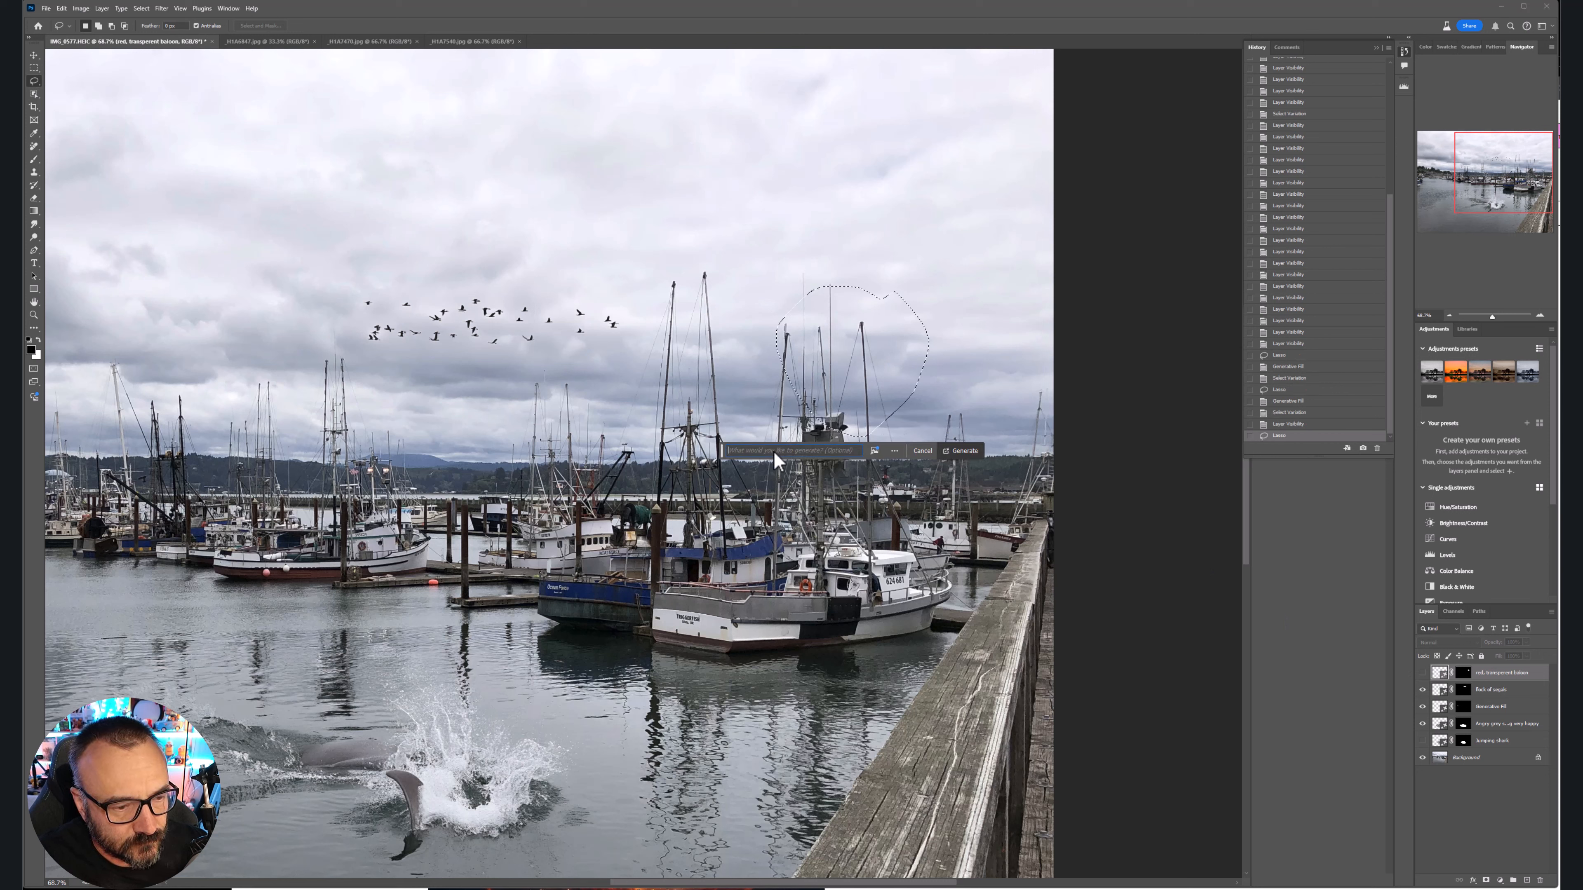
type("glasss globe")
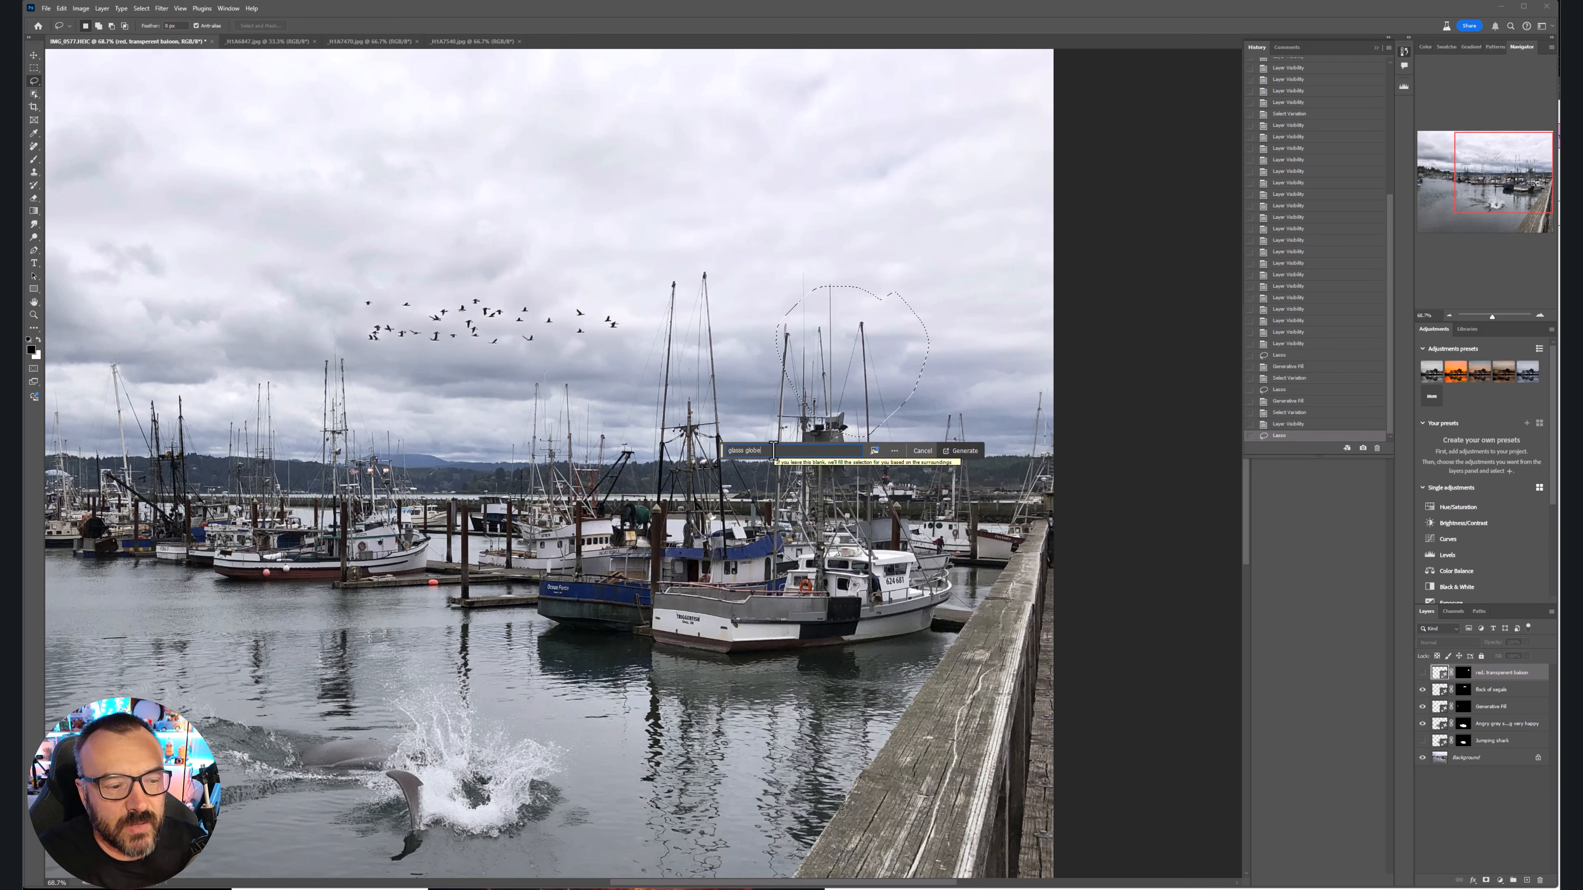
left_click(960, 452)
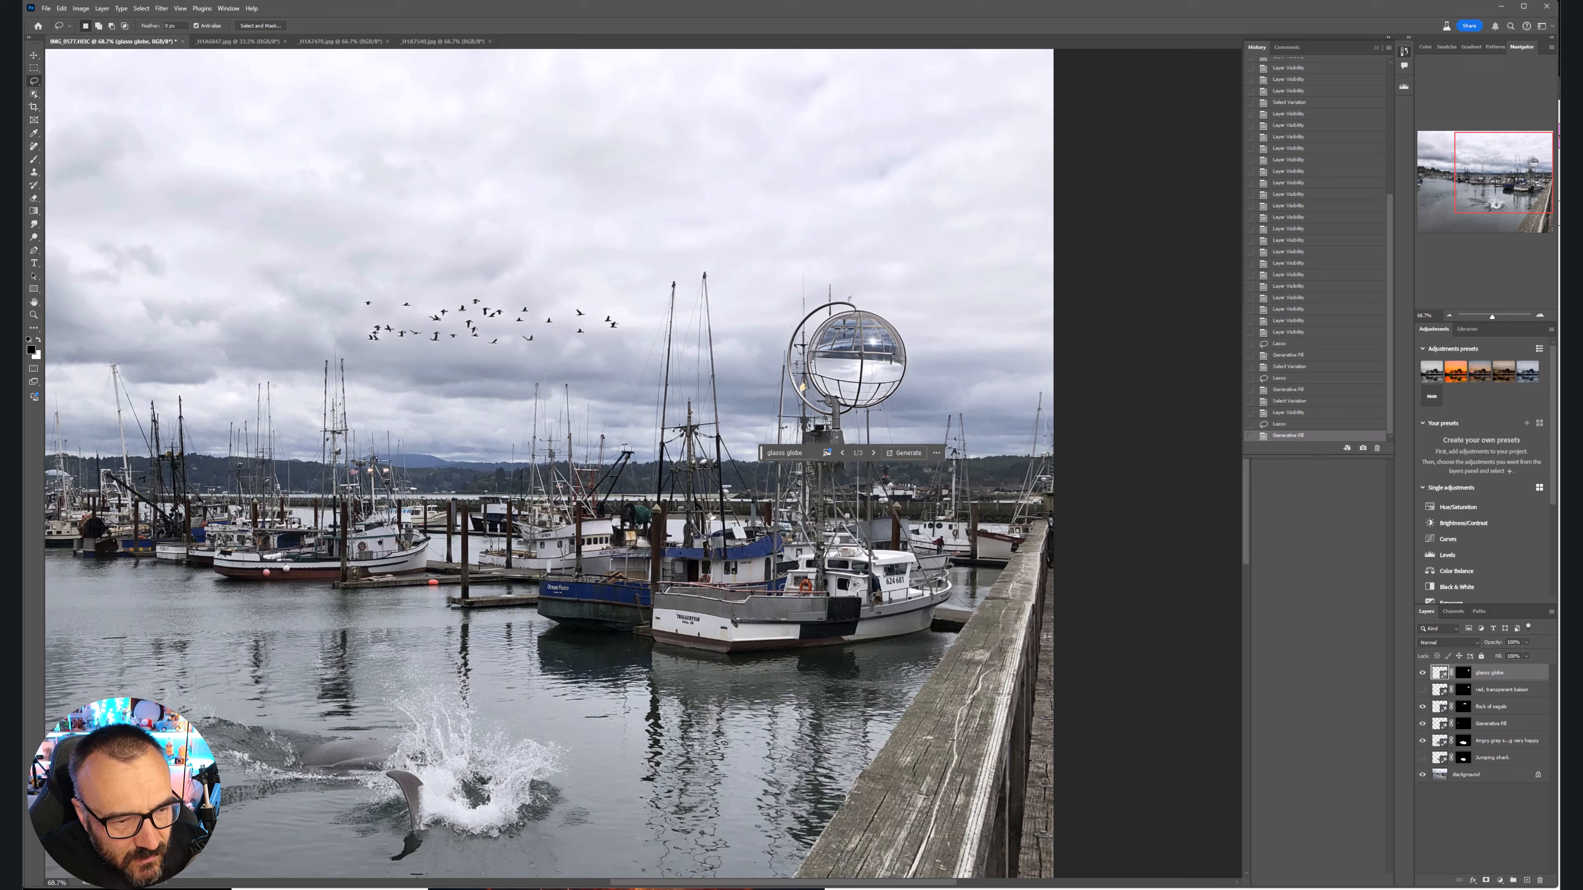
Cycle through the globe variations back to the first one and hide the globe layer
left_click(872, 453)
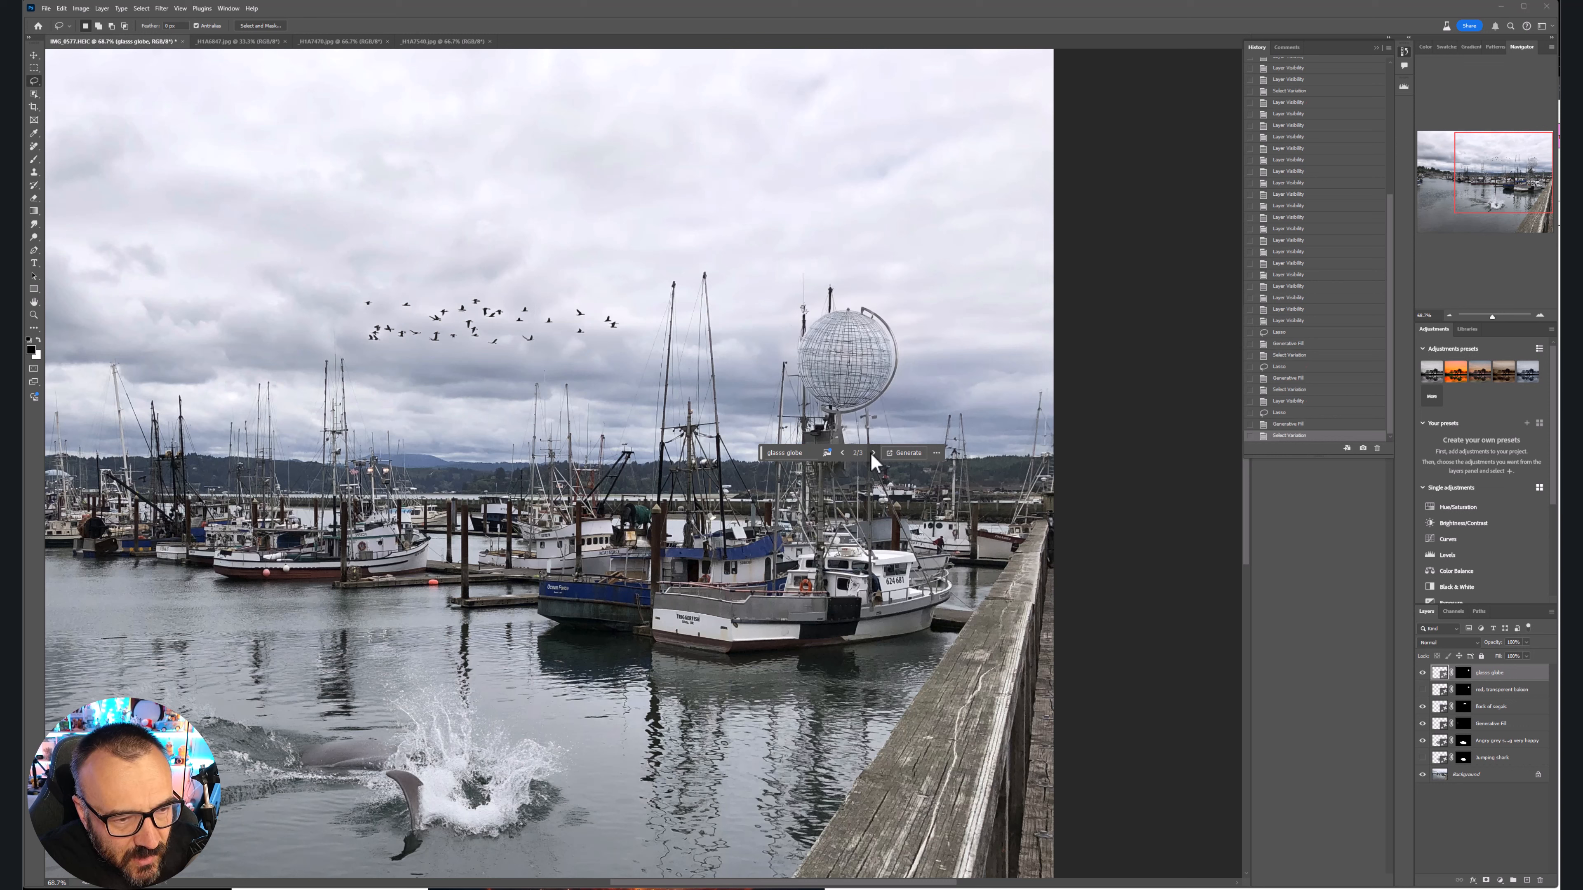
left_click(872, 453)
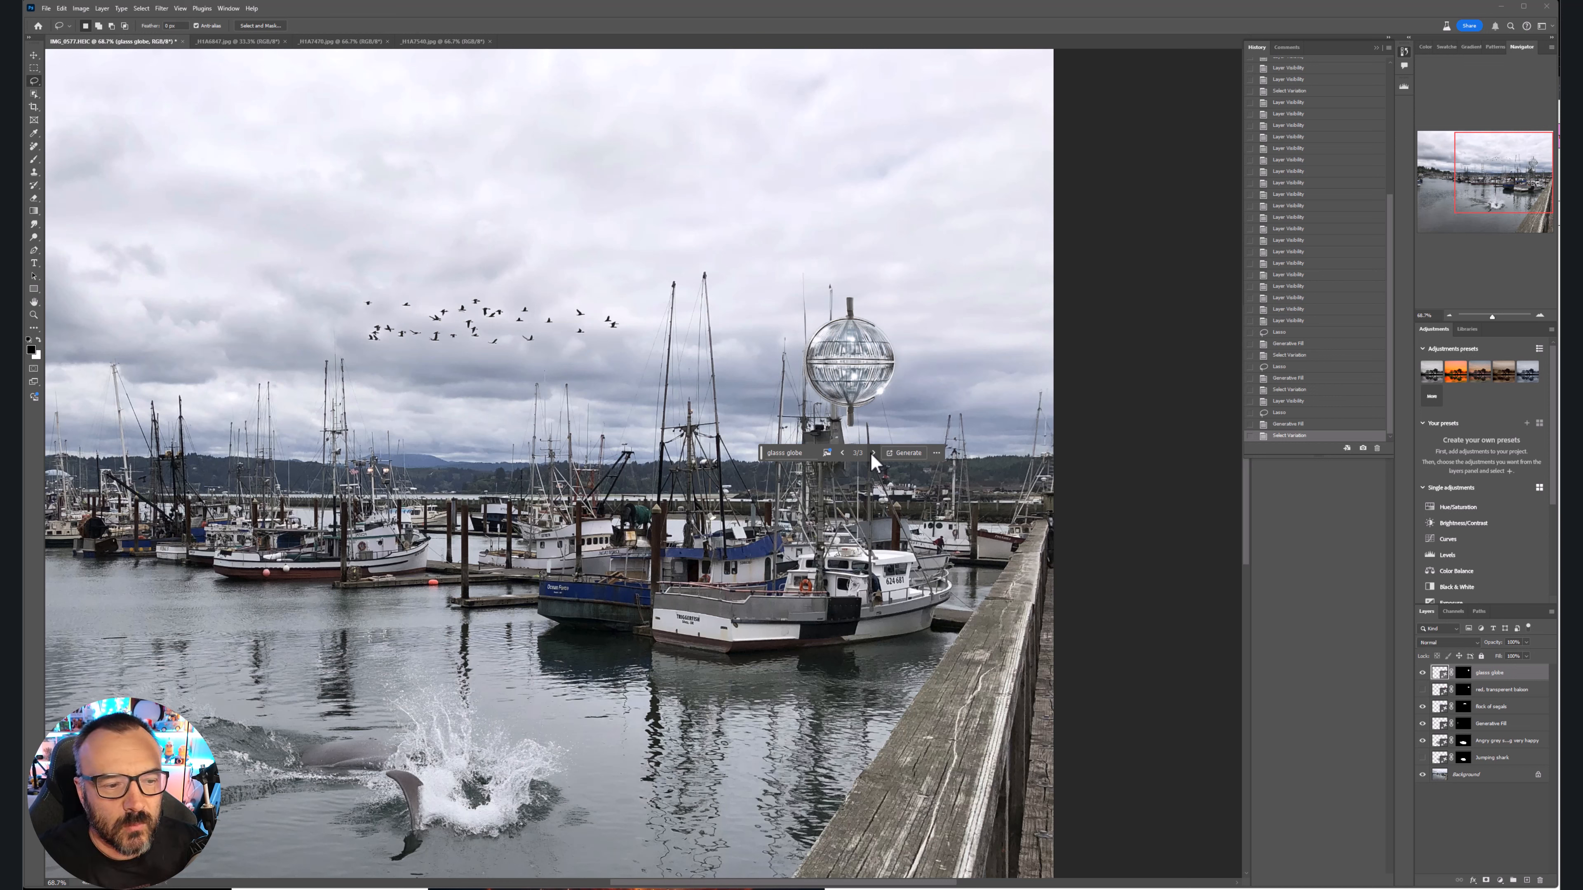
left_click(871, 453)
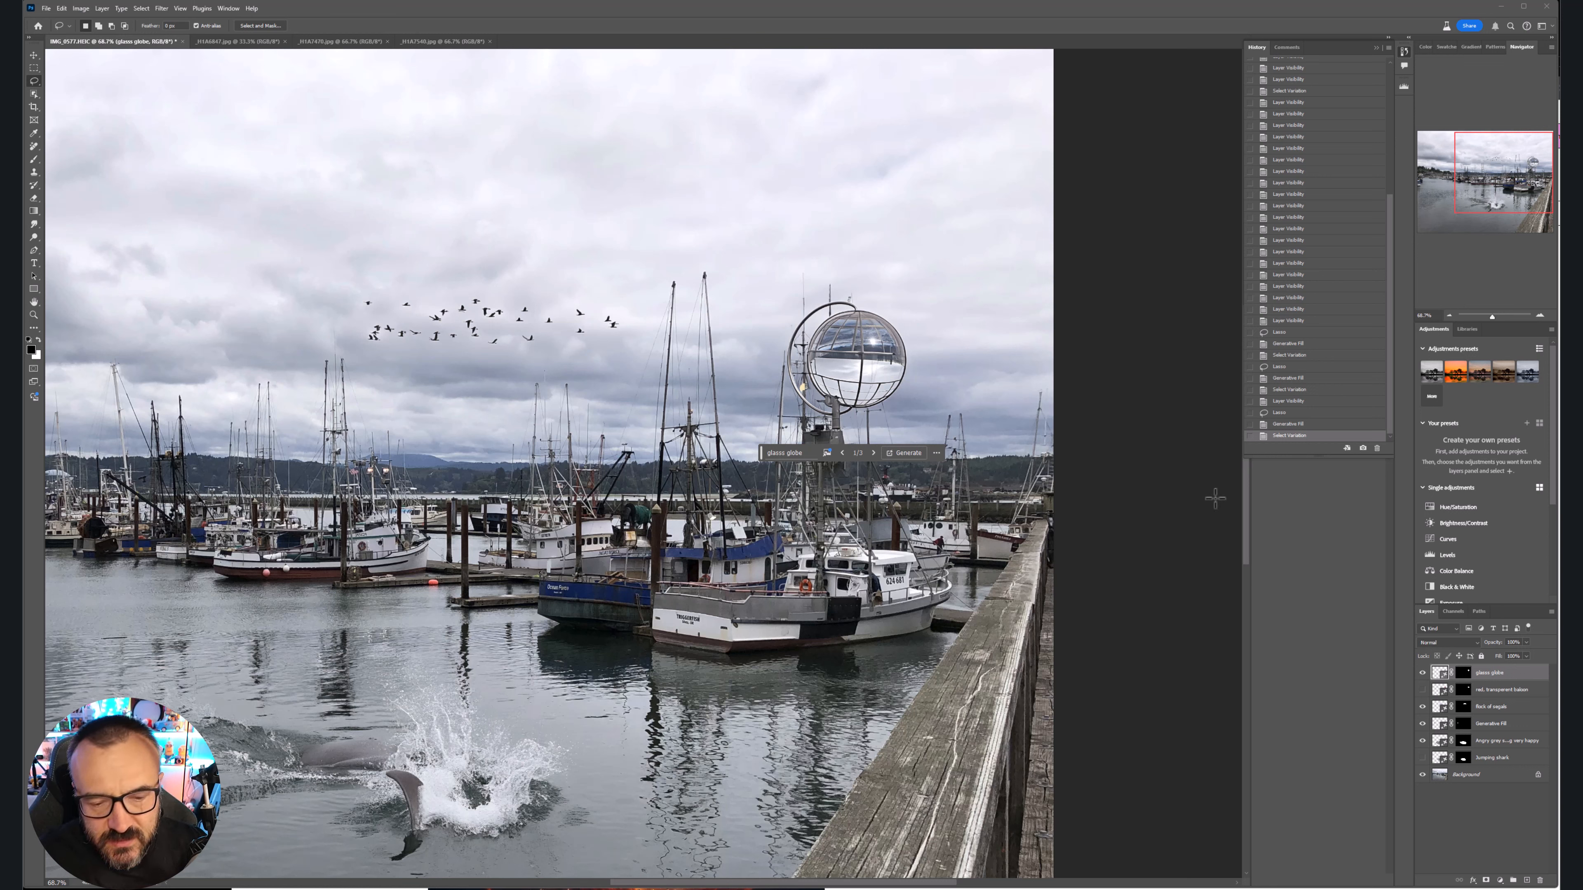
left_click(1421, 672)
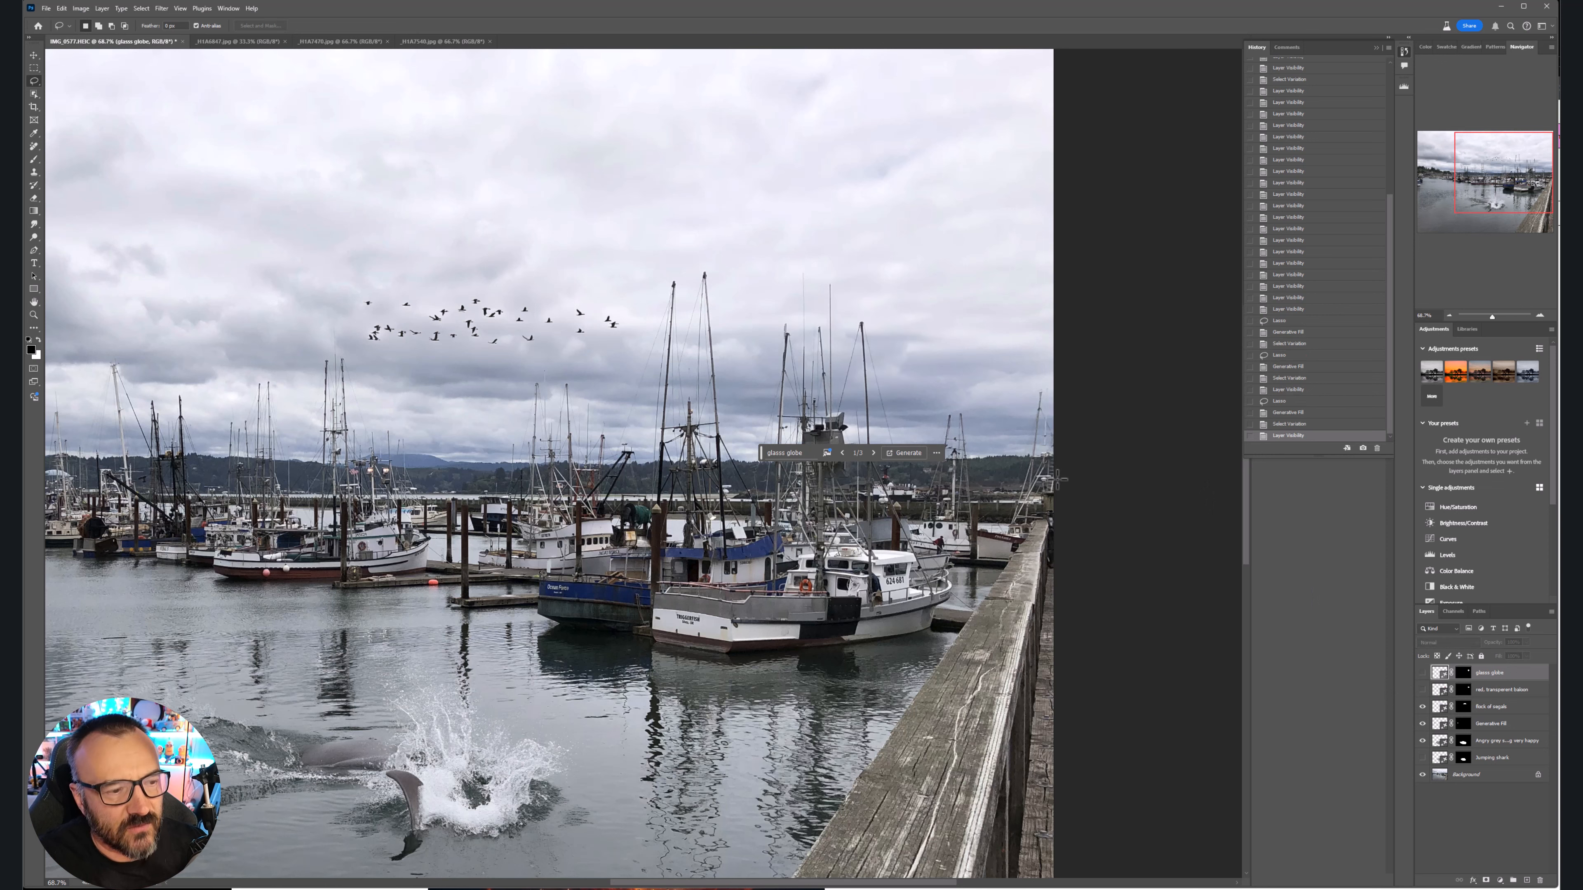
Switch to the street portrait of the person holding a camera, remove its background and dismiss the background editing tip
left_click(210, 44)
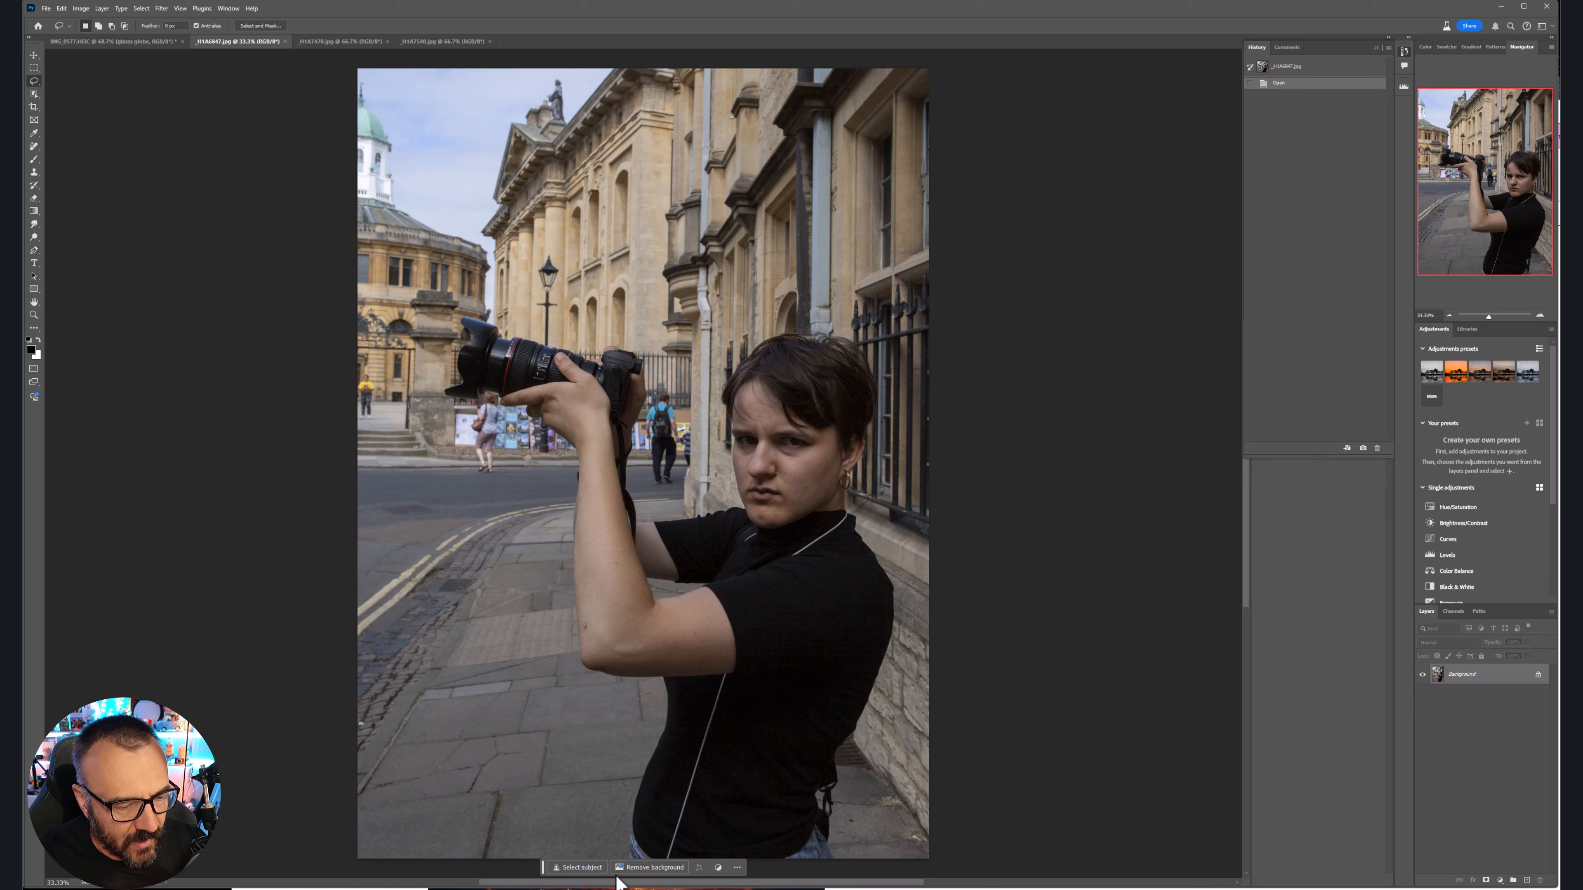
left_click(665, 872)
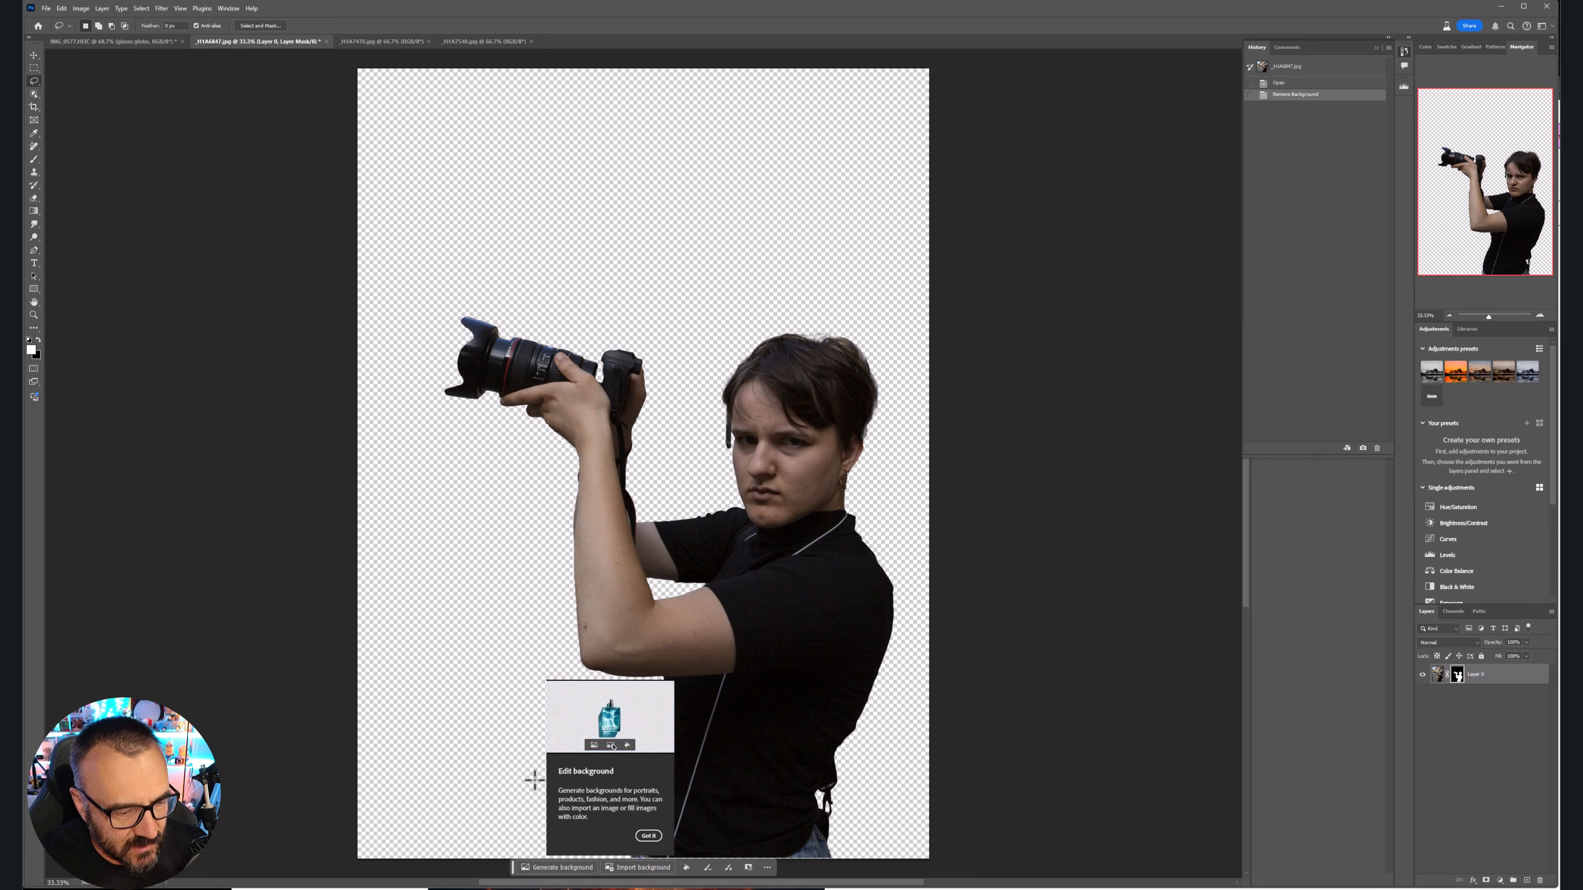
left_click(648, 835)
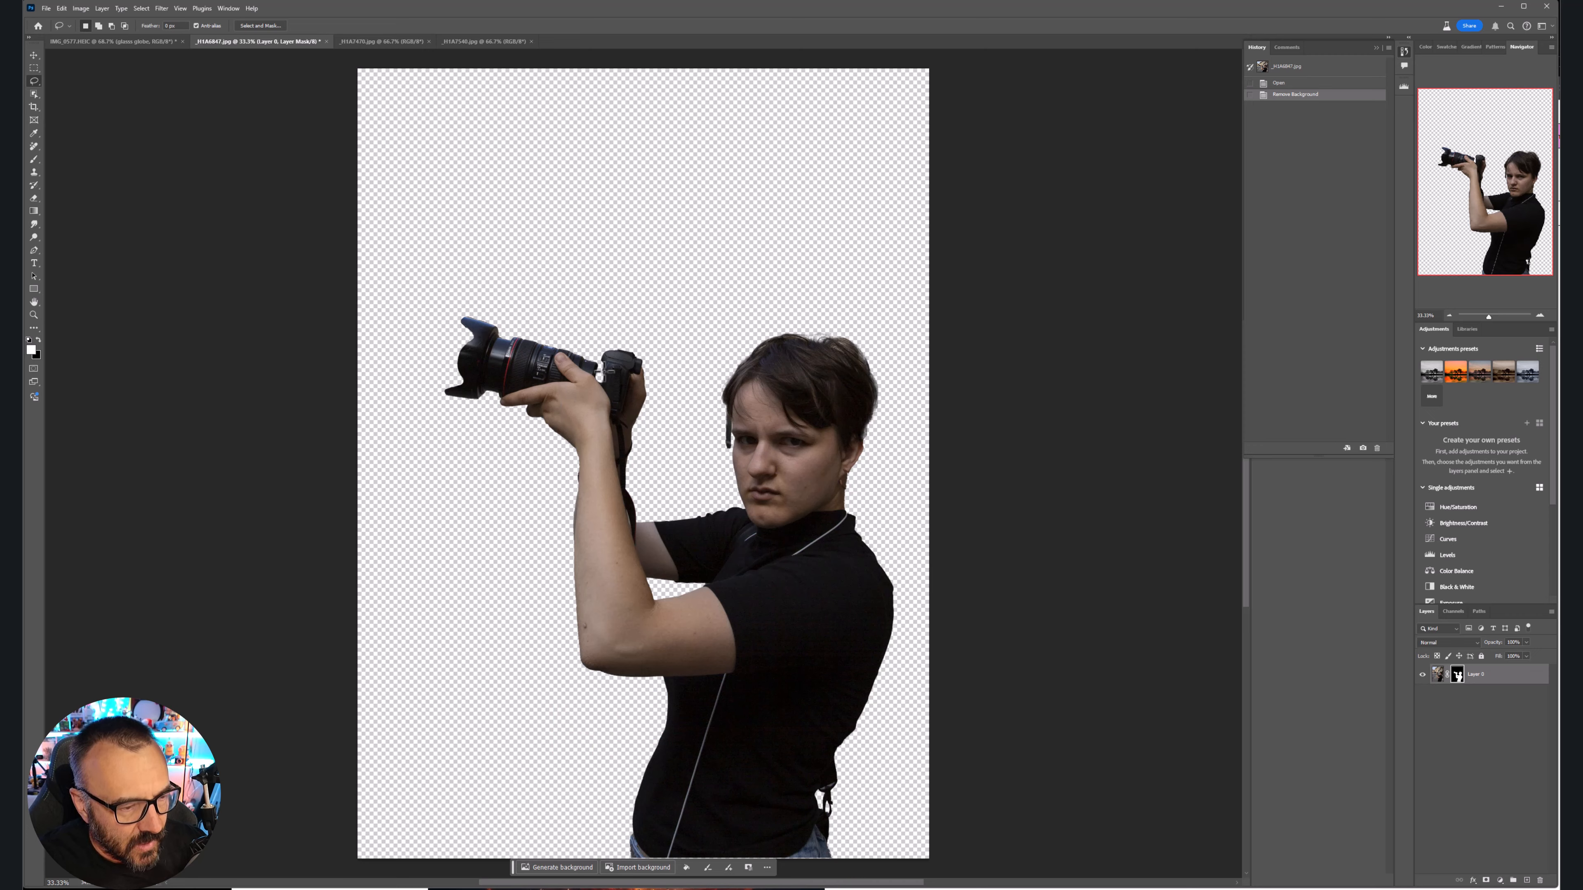
Examine the cutout edges up close around the camera, hands, hair and face
scroll(602, 372, "up", 1)
scroll(484, 291, "up", 20)
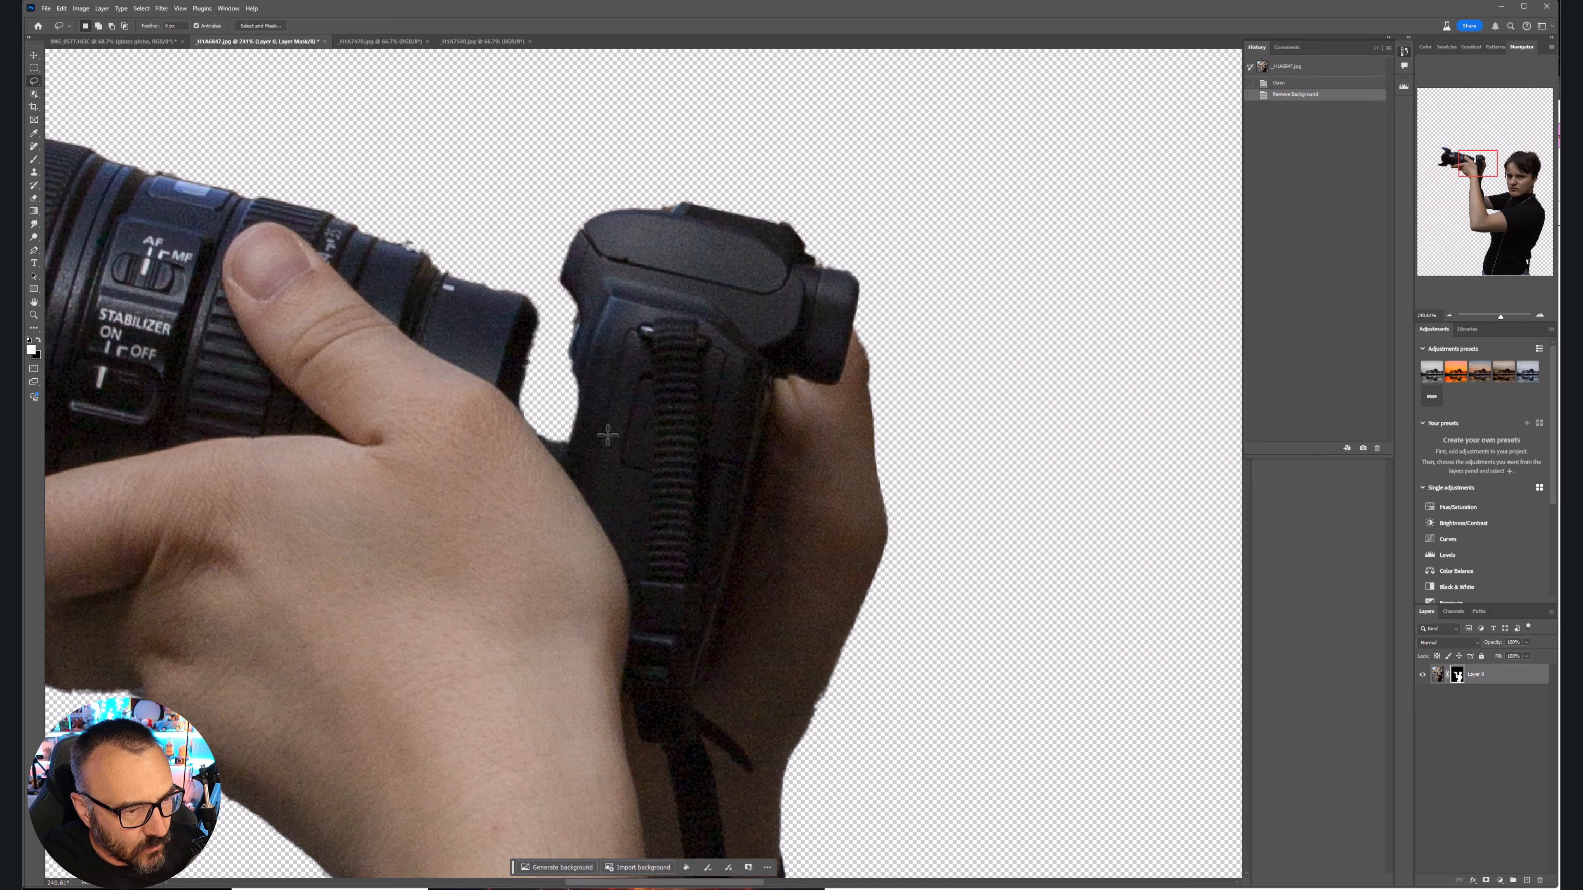
scroll(599, 464, "down", 9)
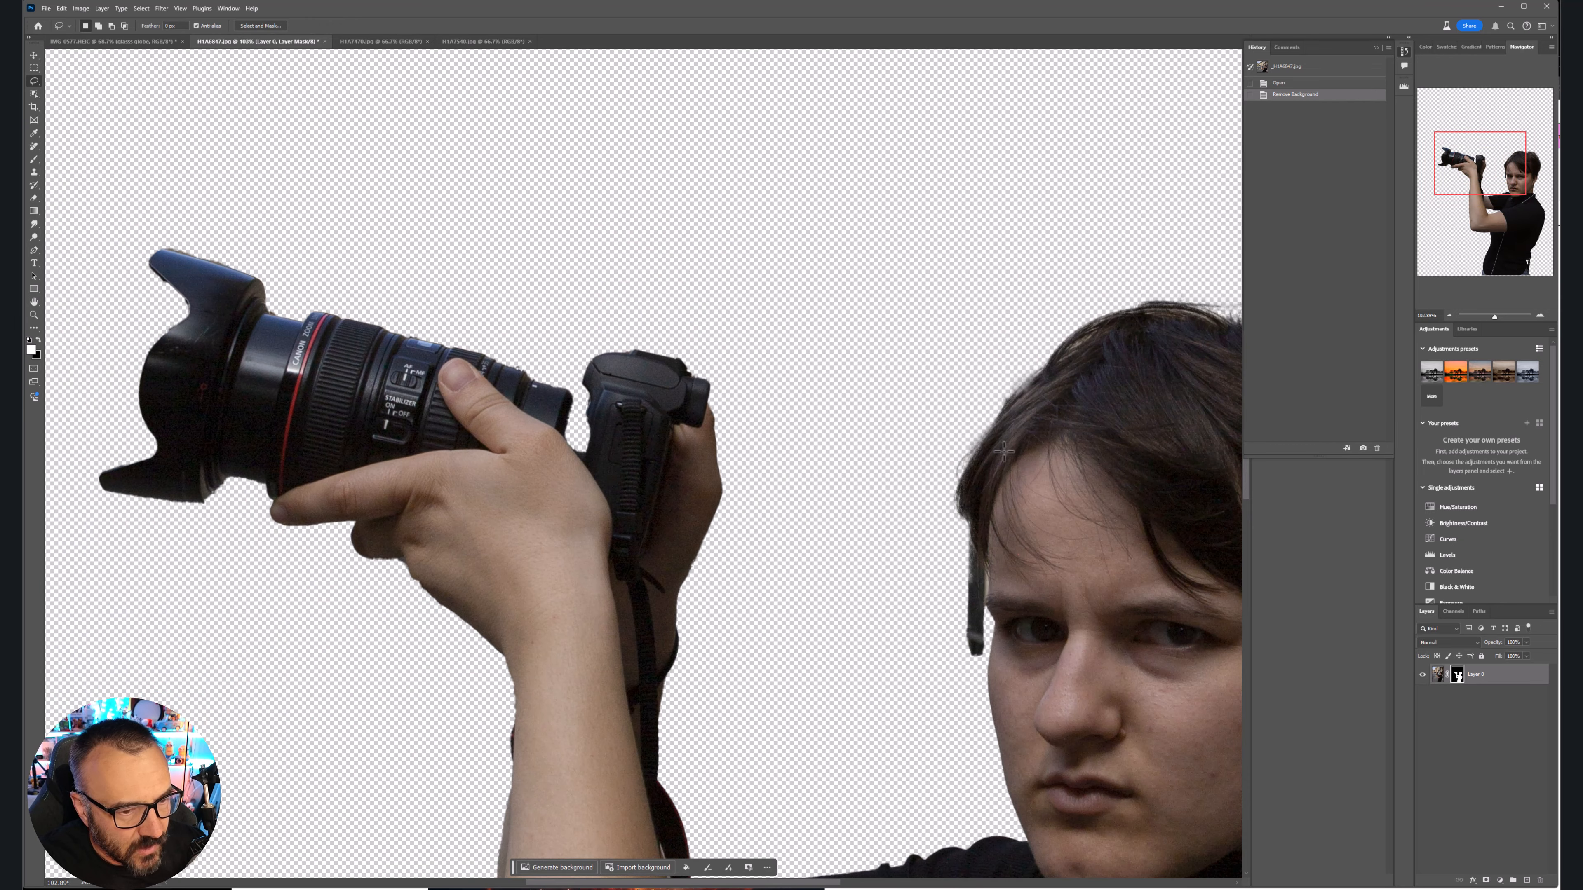
left_click_drag(1066, 471, 604, 193)
left_click_drag(499, 230, 494, 228)
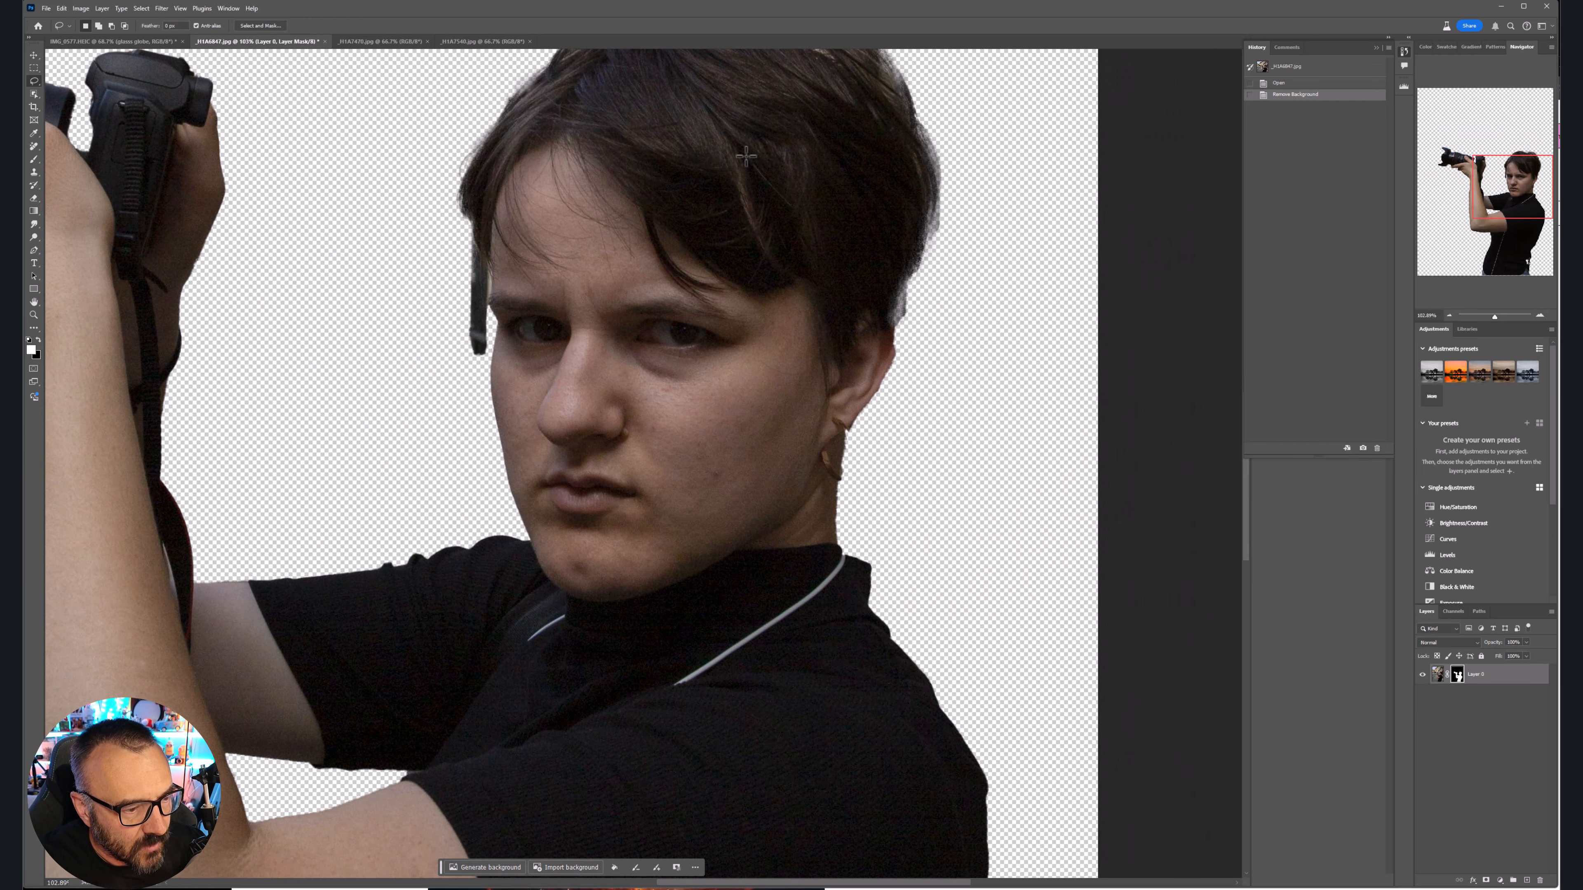
Import the rocky alien desert landscape image as the background behind the cutout portrait
left_click_drag(747, 157, 686, 495)
scroll(710, 408, "up", 7)
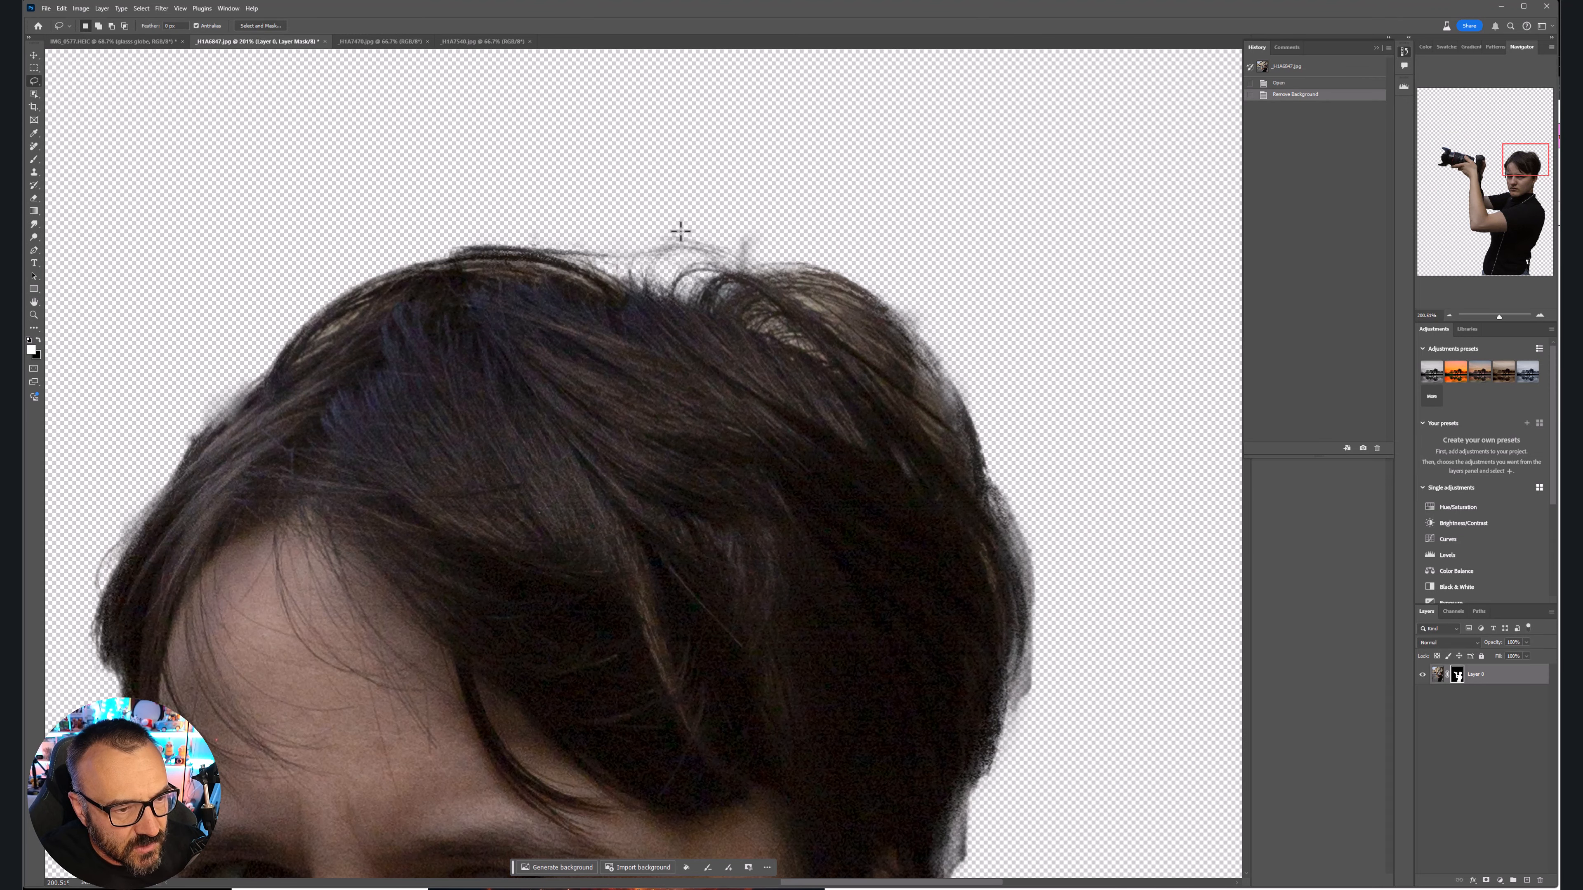
scroll(742, 354, "down", 20)
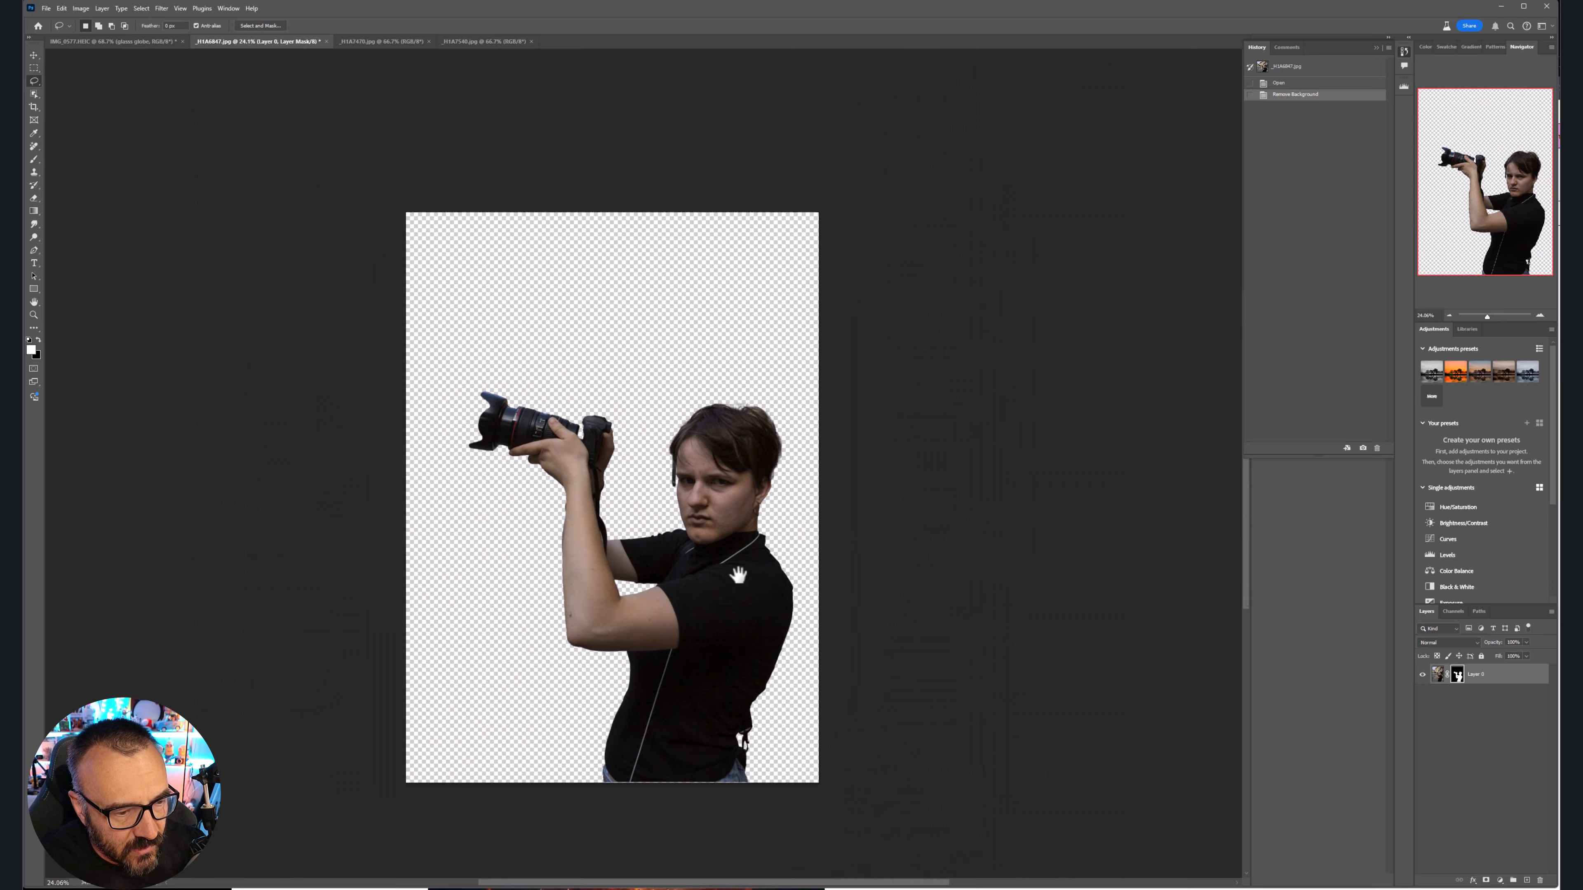
left_click_drag(738, 575, 773, 436)
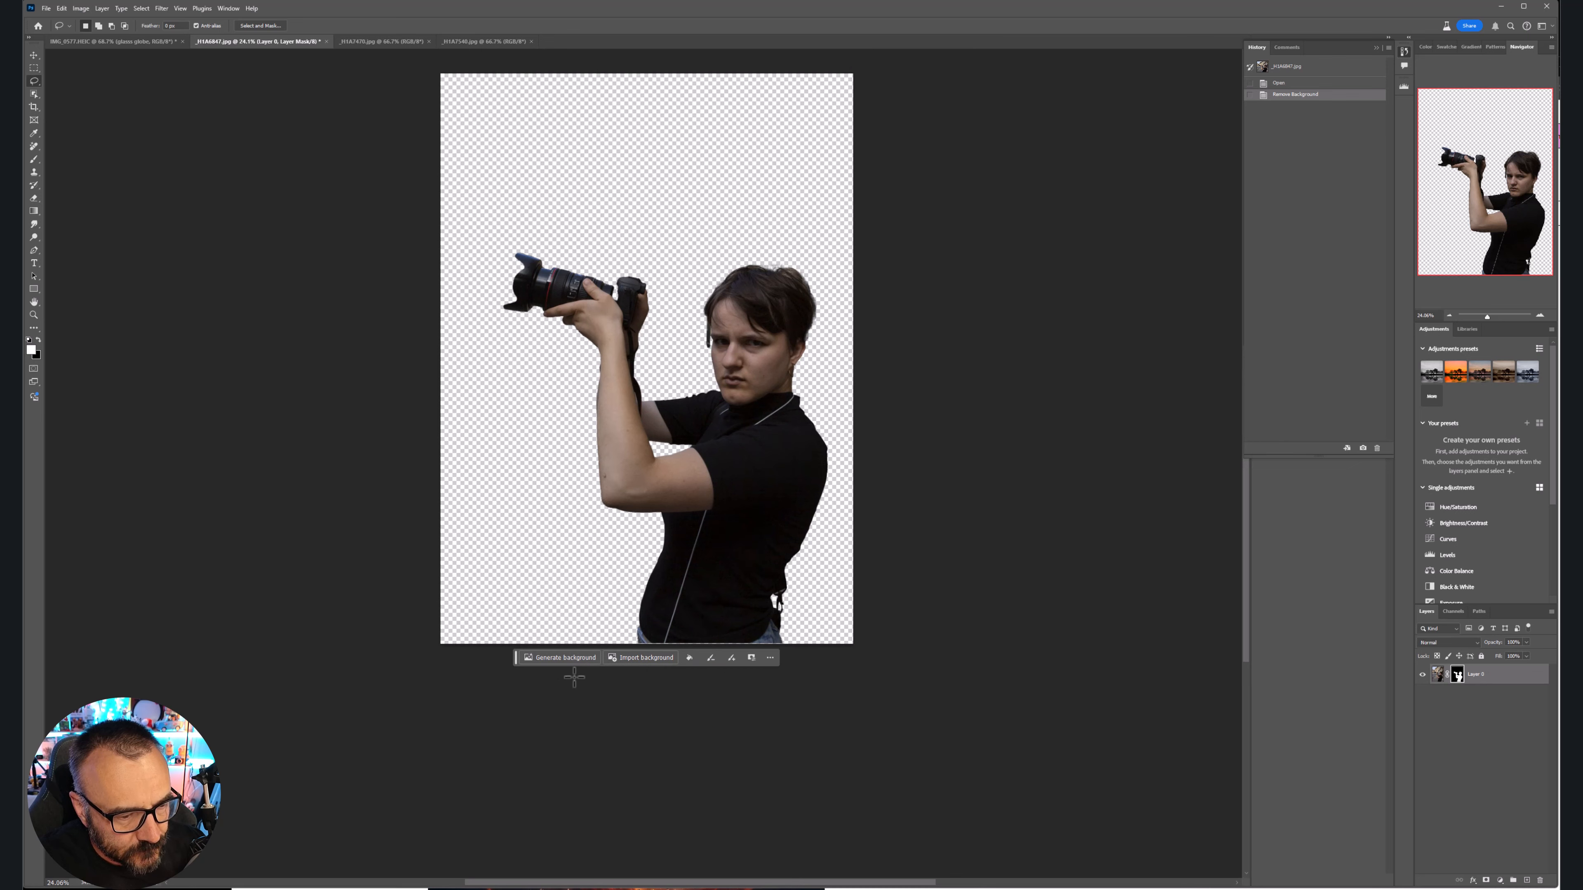
left_click(619, 659)
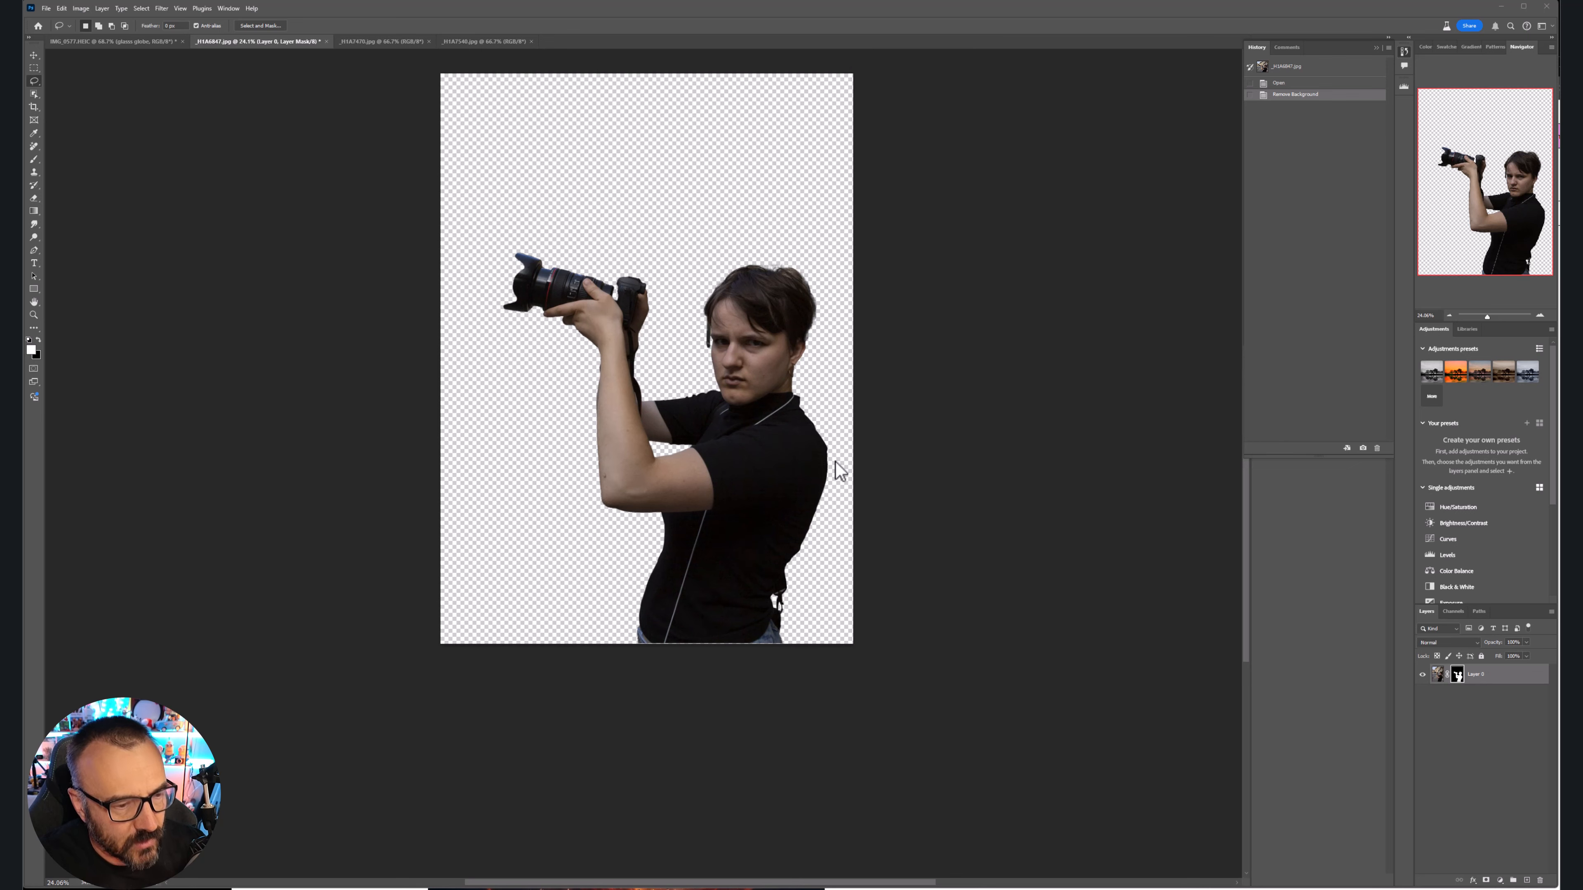
key("Escape")
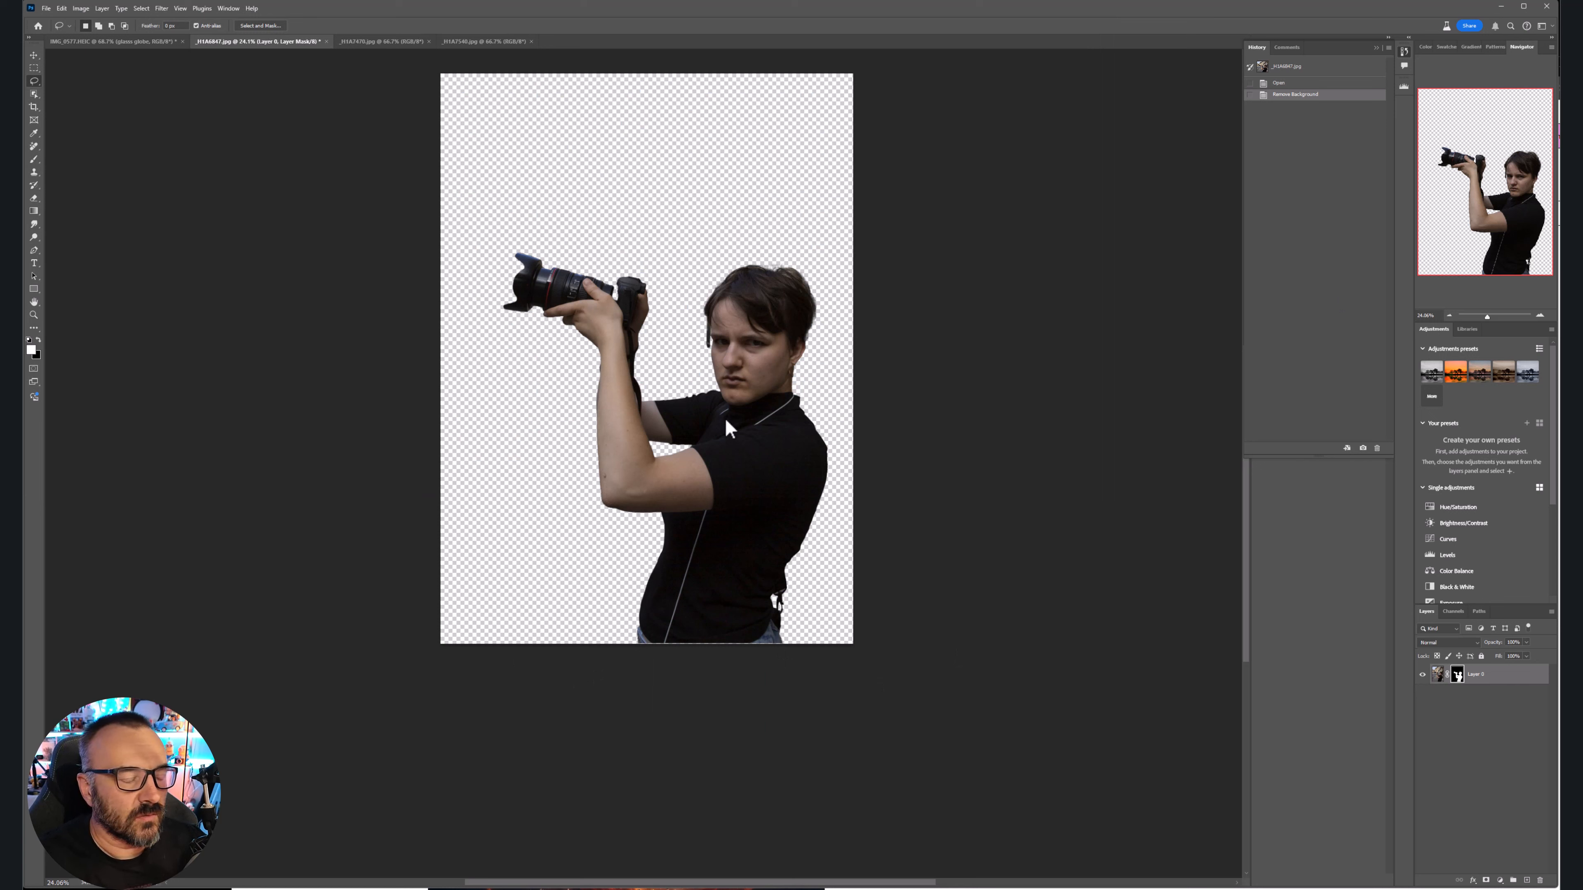
key("ctrl+t")
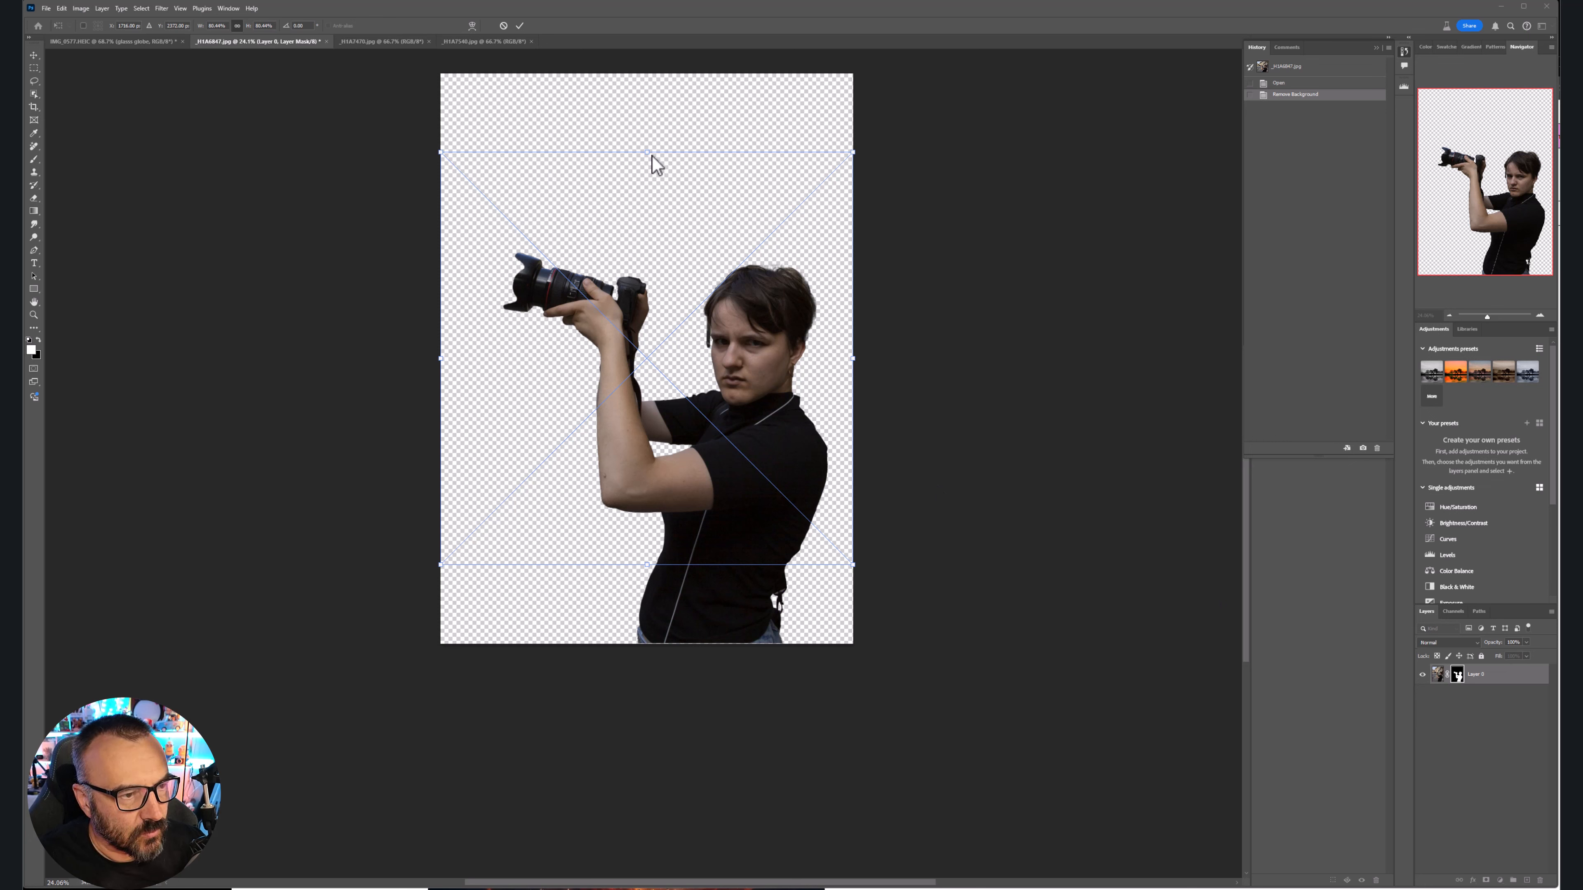
Scale the imported landscape to cover the full canvas height, shift it left to bring the sun into frame, and commit the transform
left_click_drag(642, 149, 639, 63)
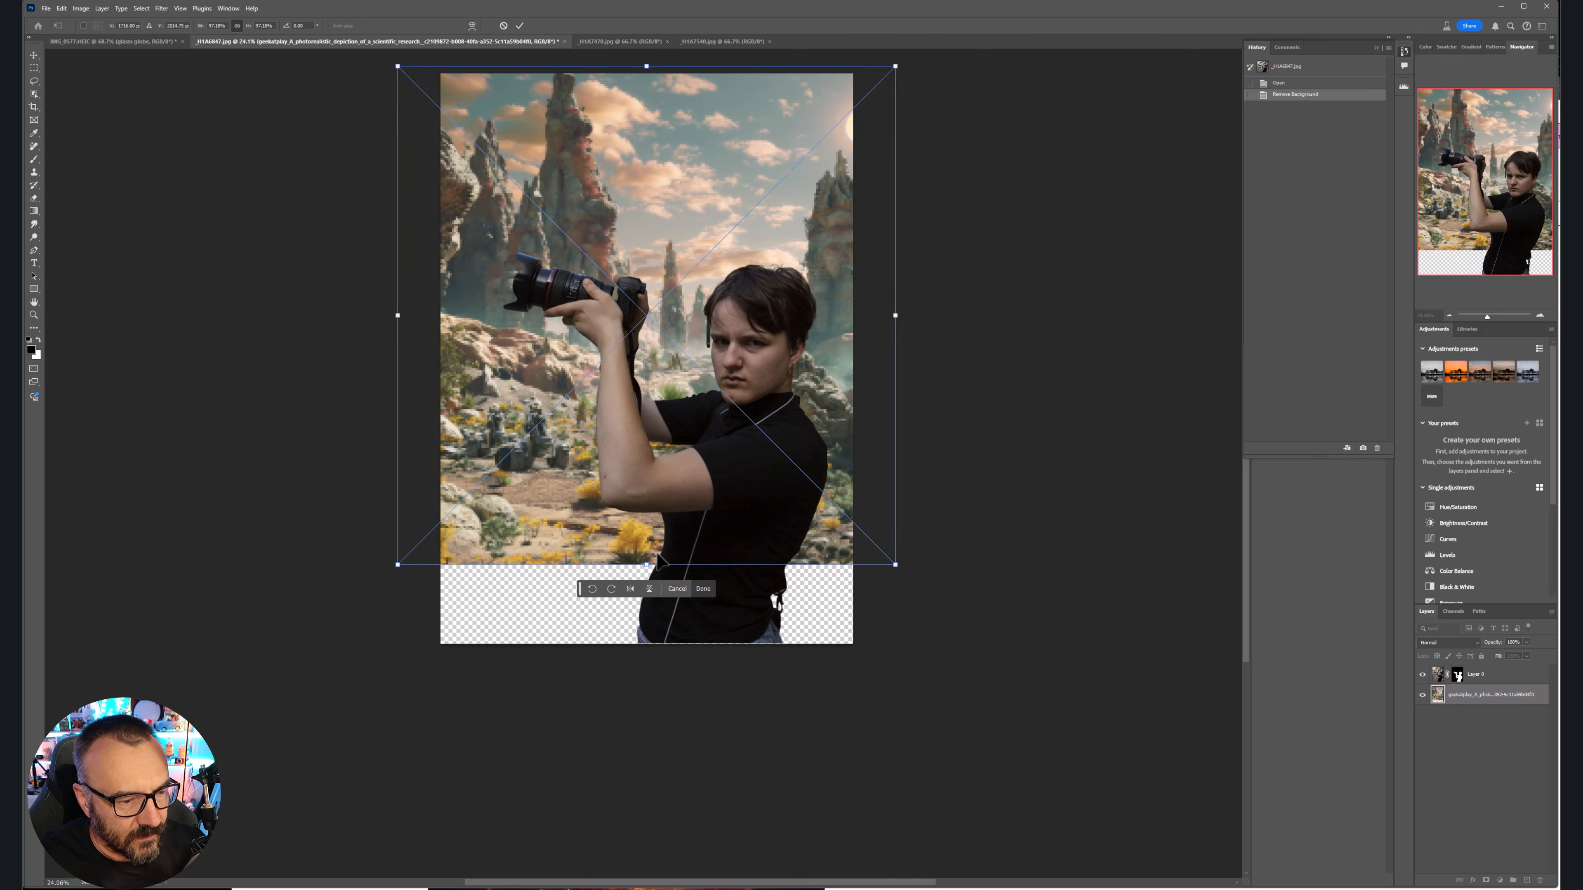
left_click_drag(647, 565, 645, 645)
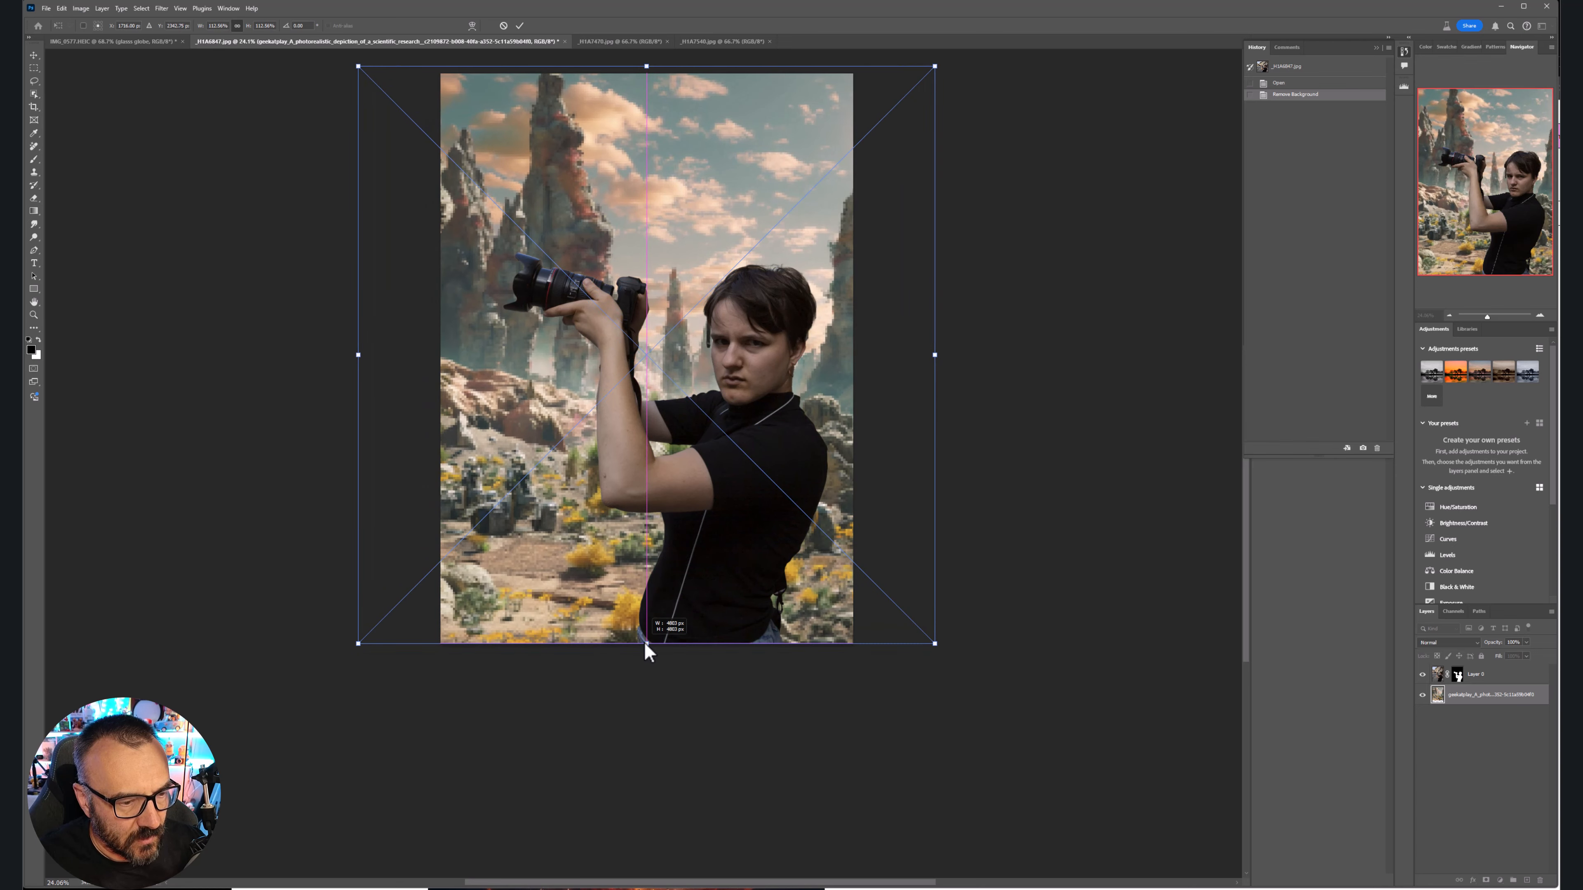
left_click_drag(501, 477, 460, 478)
key("Return")
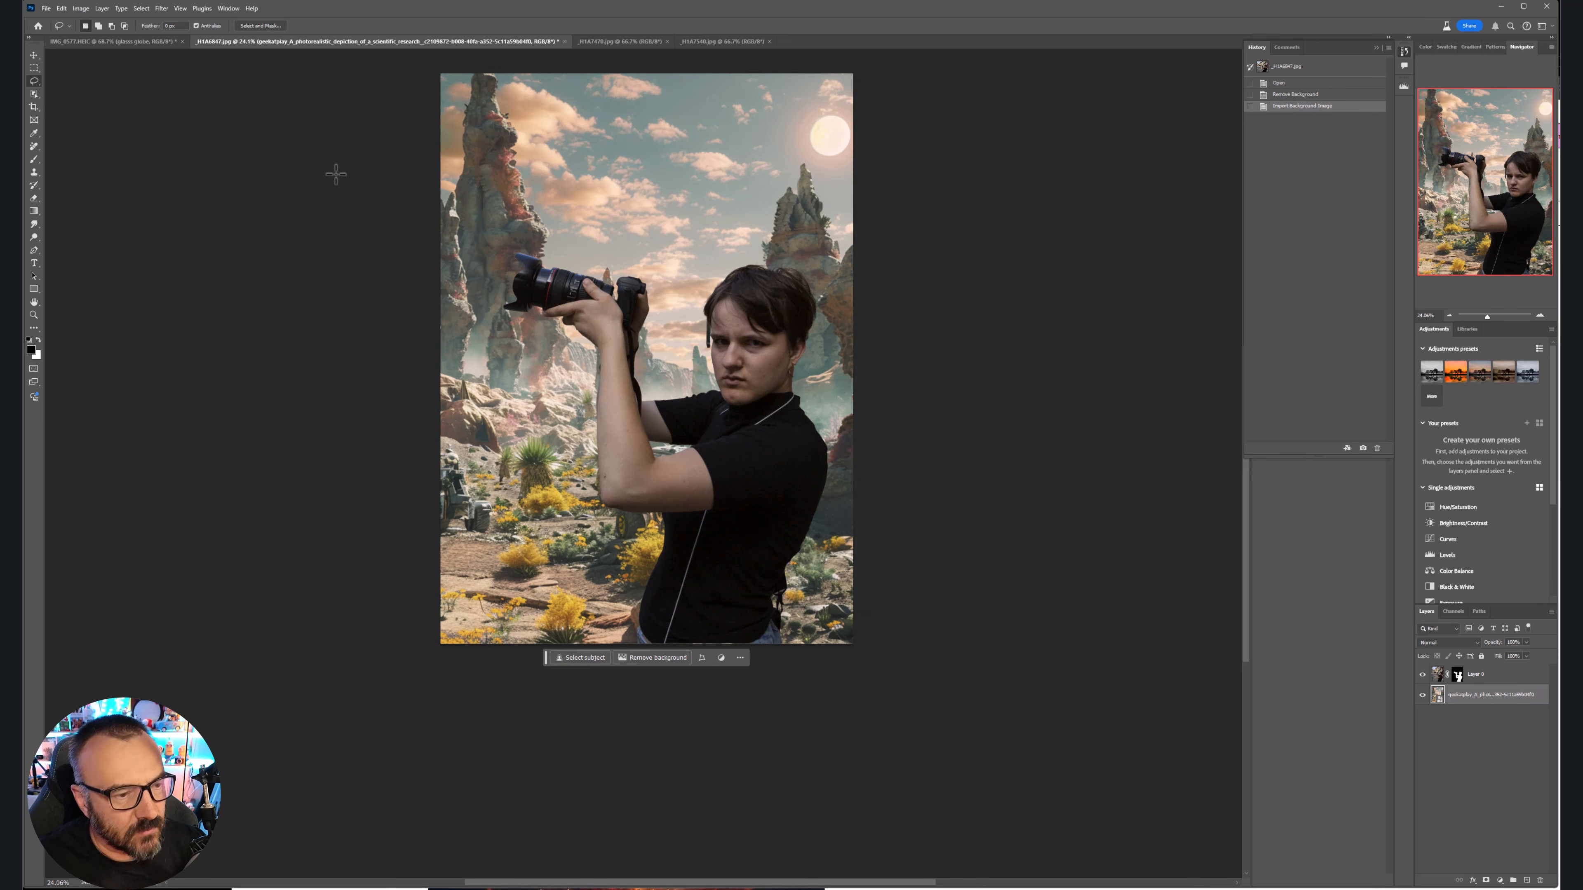
On the portrait layer, lasso a band around the edges of the head and hair and run Generative Fill with an empty prompt
left_click(34, 55)
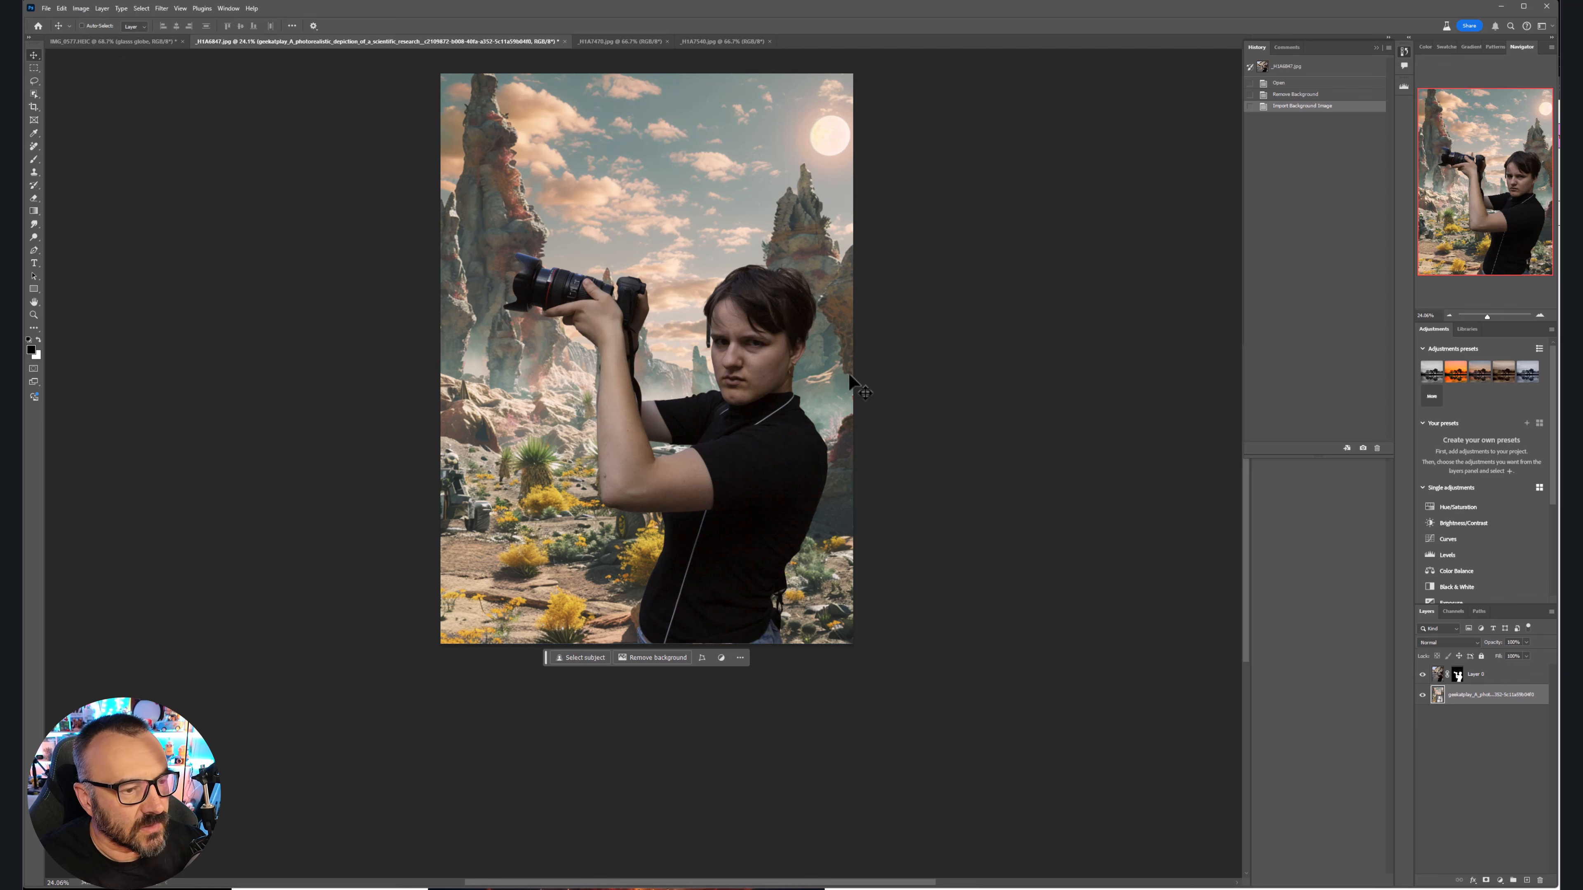
scroll(717, 389, "up", 4)
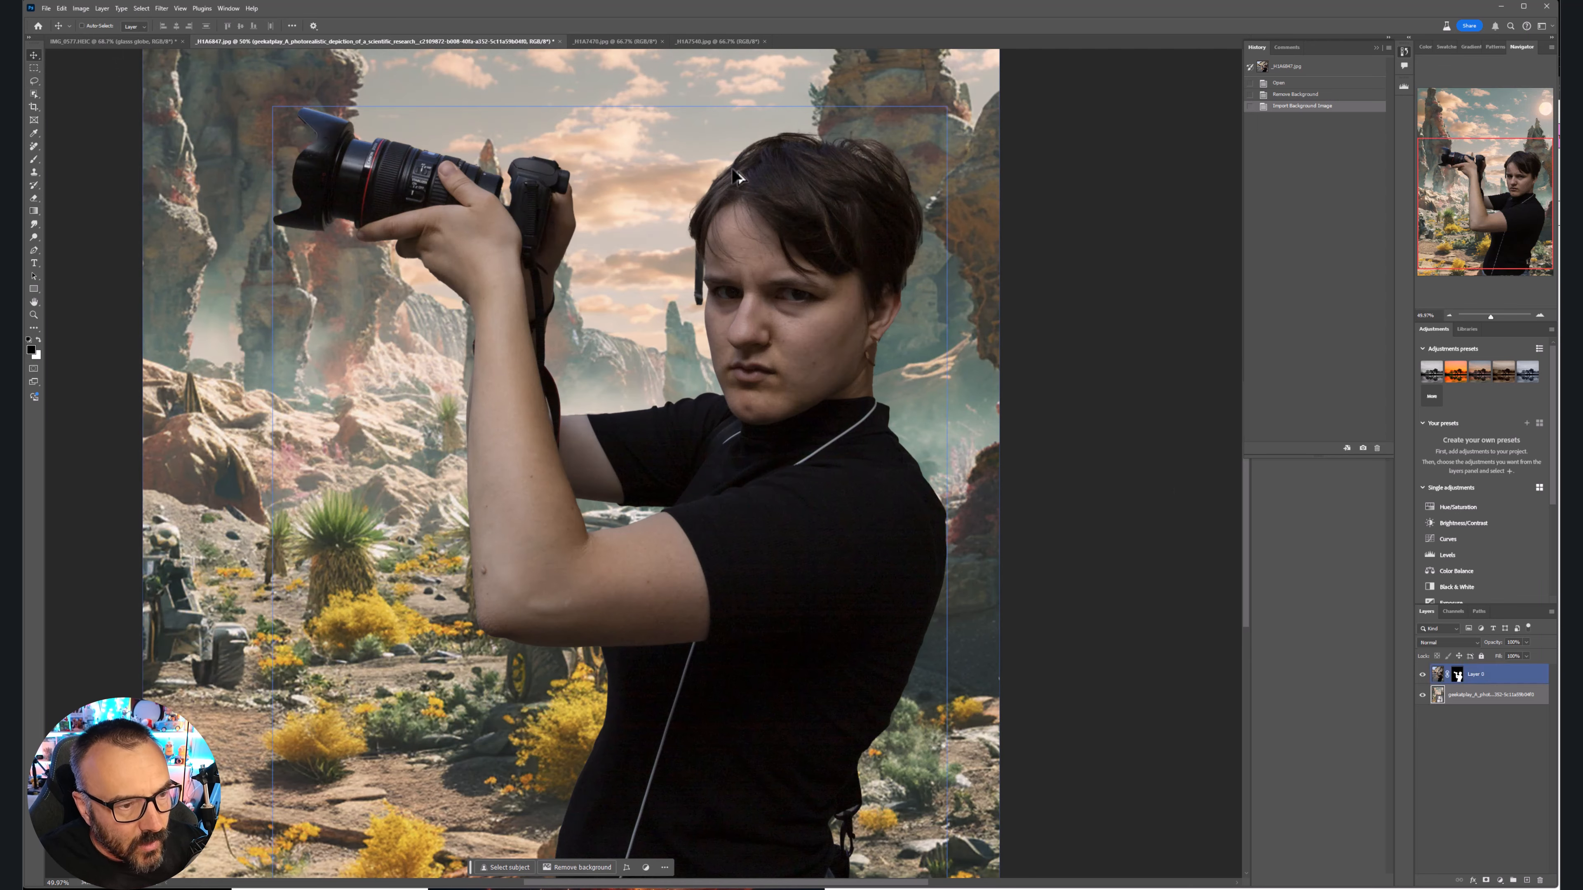
left_click_drag(934, 461, 856, 327)
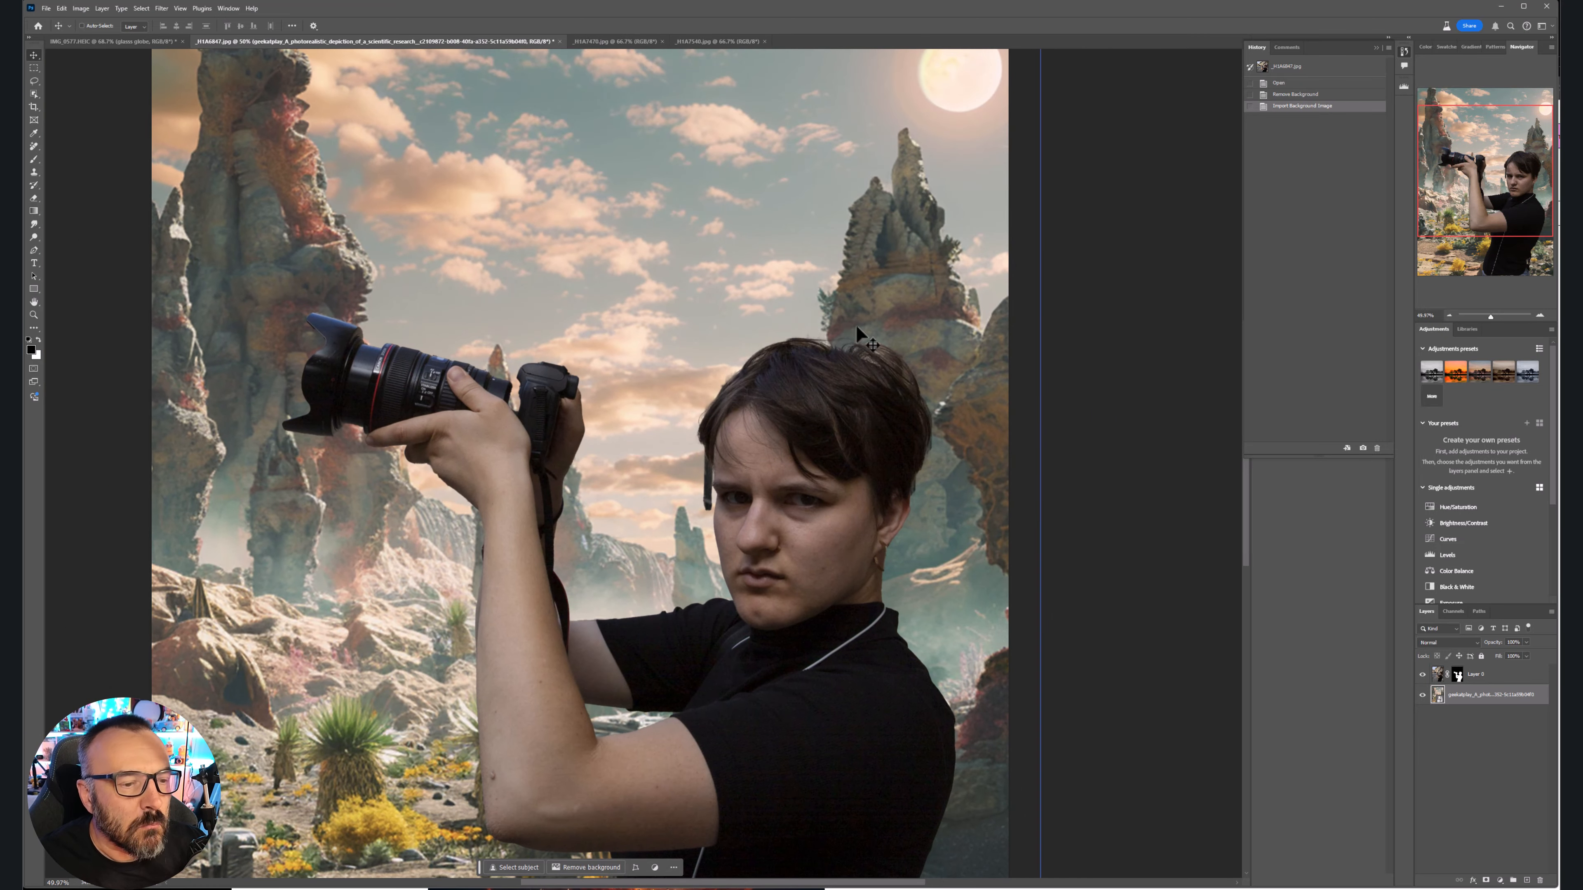
scroll(866, 342, "up", 4)
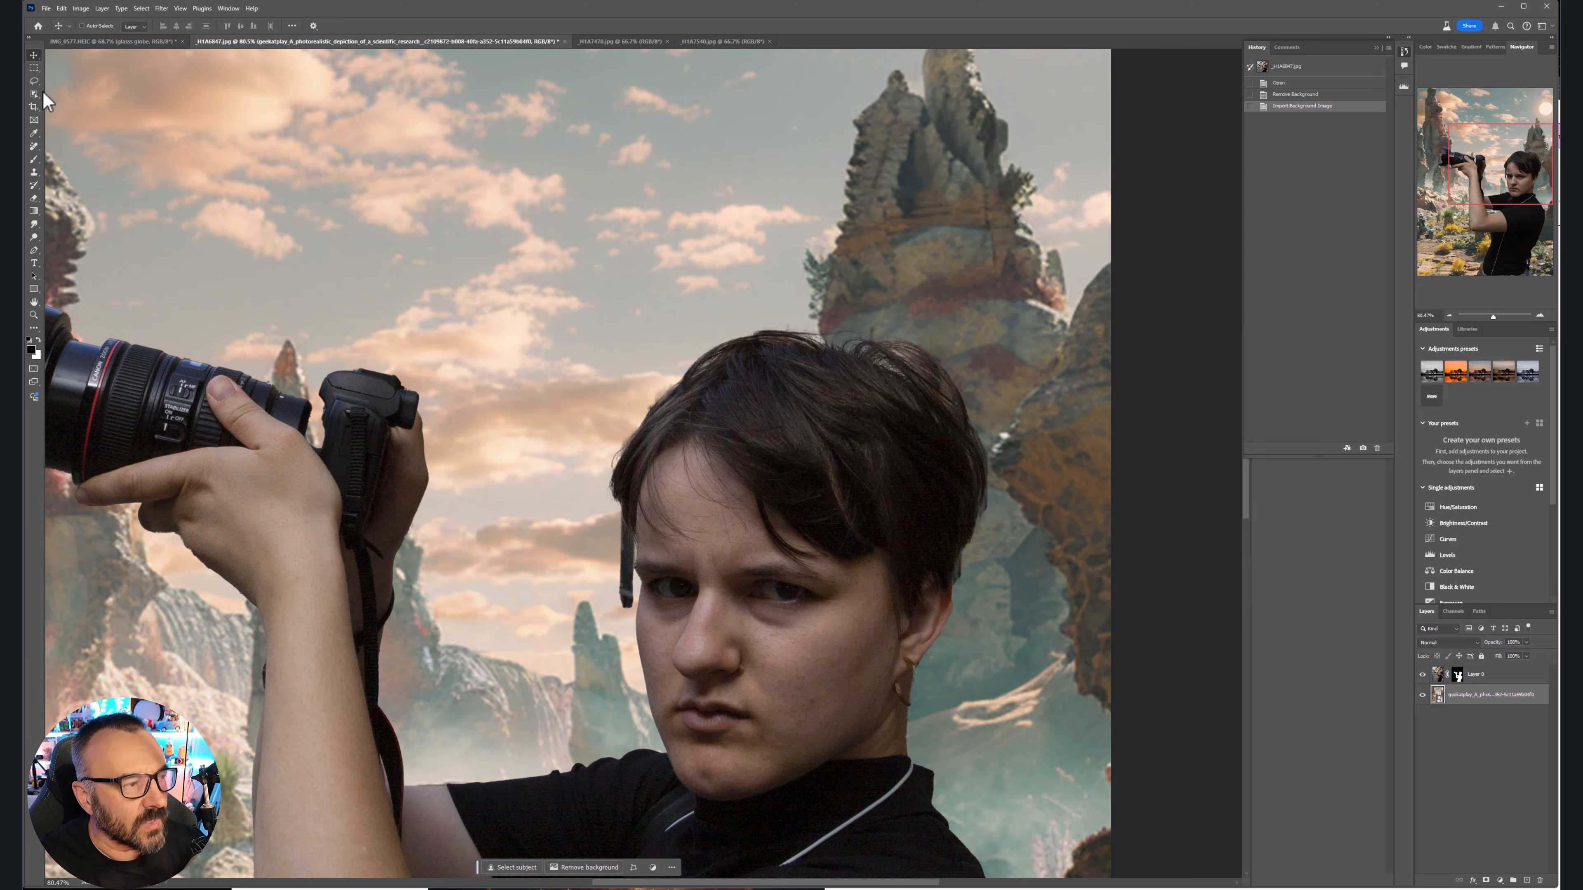
left_click(35, 82)
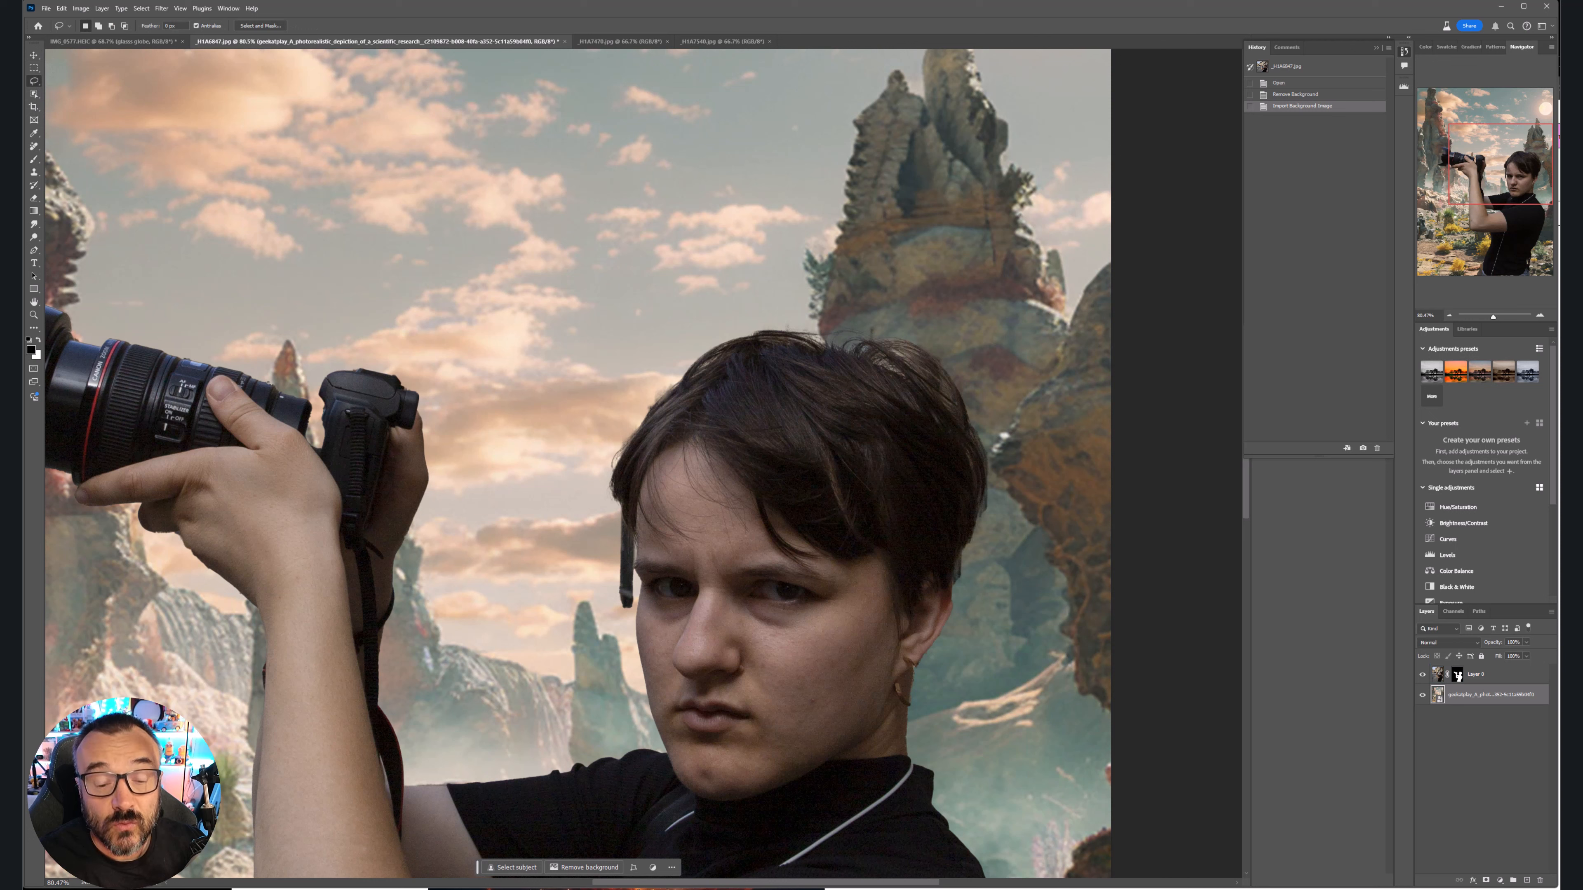
left_click(1526, 681)
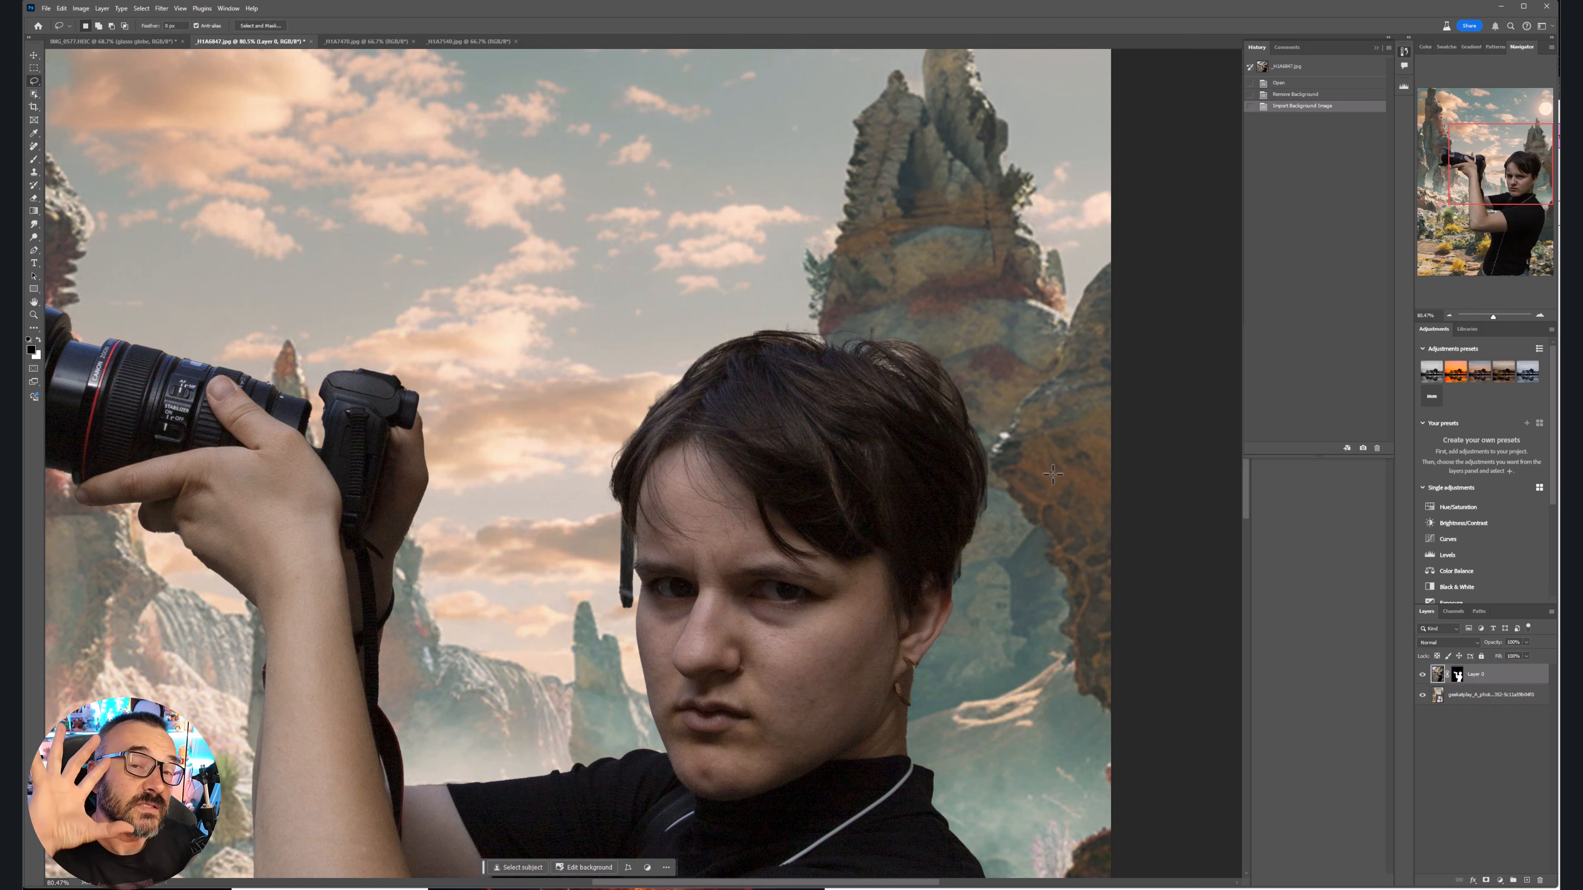
mouse_move(714, 302)
left_mouse_down()
mouse_move(613, 378)
mouse_move(583, 465)
mouse_move(585, 649)
left_mouse_up()
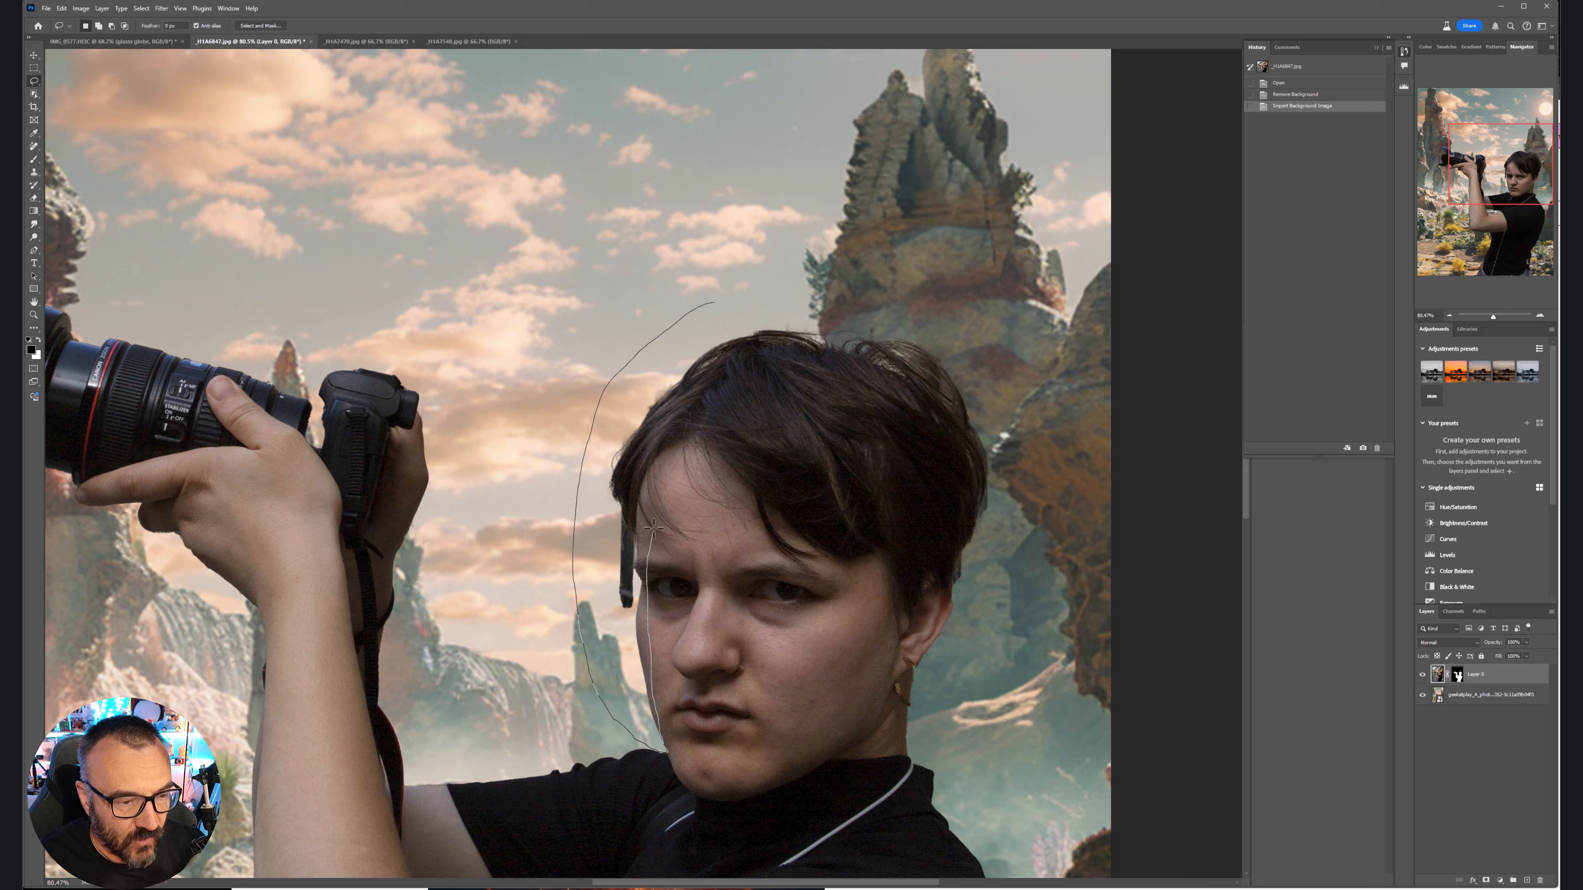
mouse_move(654, 527)
left_mouse_down()
mouse_move(637, 479)
mouse_move(651, 431)
mouse_move(754, 348)
mouse_move(873, 366)
mouse_move(936, 407)
mouse_move(968, 448)
mouse_move(947, 606)
mouse_move(910, 658)
mouse_move(890, 736)
mouse_move(939, 784)
left_mouse_up()
mouse_move(1028, 534)
left_mouse_down()
mouse_move(1043, 457)
mouse_move(1016, 376)
mouse_move(932, 307)
mouse_move(849, 286)
mouse_move(695, 310)
left_mouse_up()
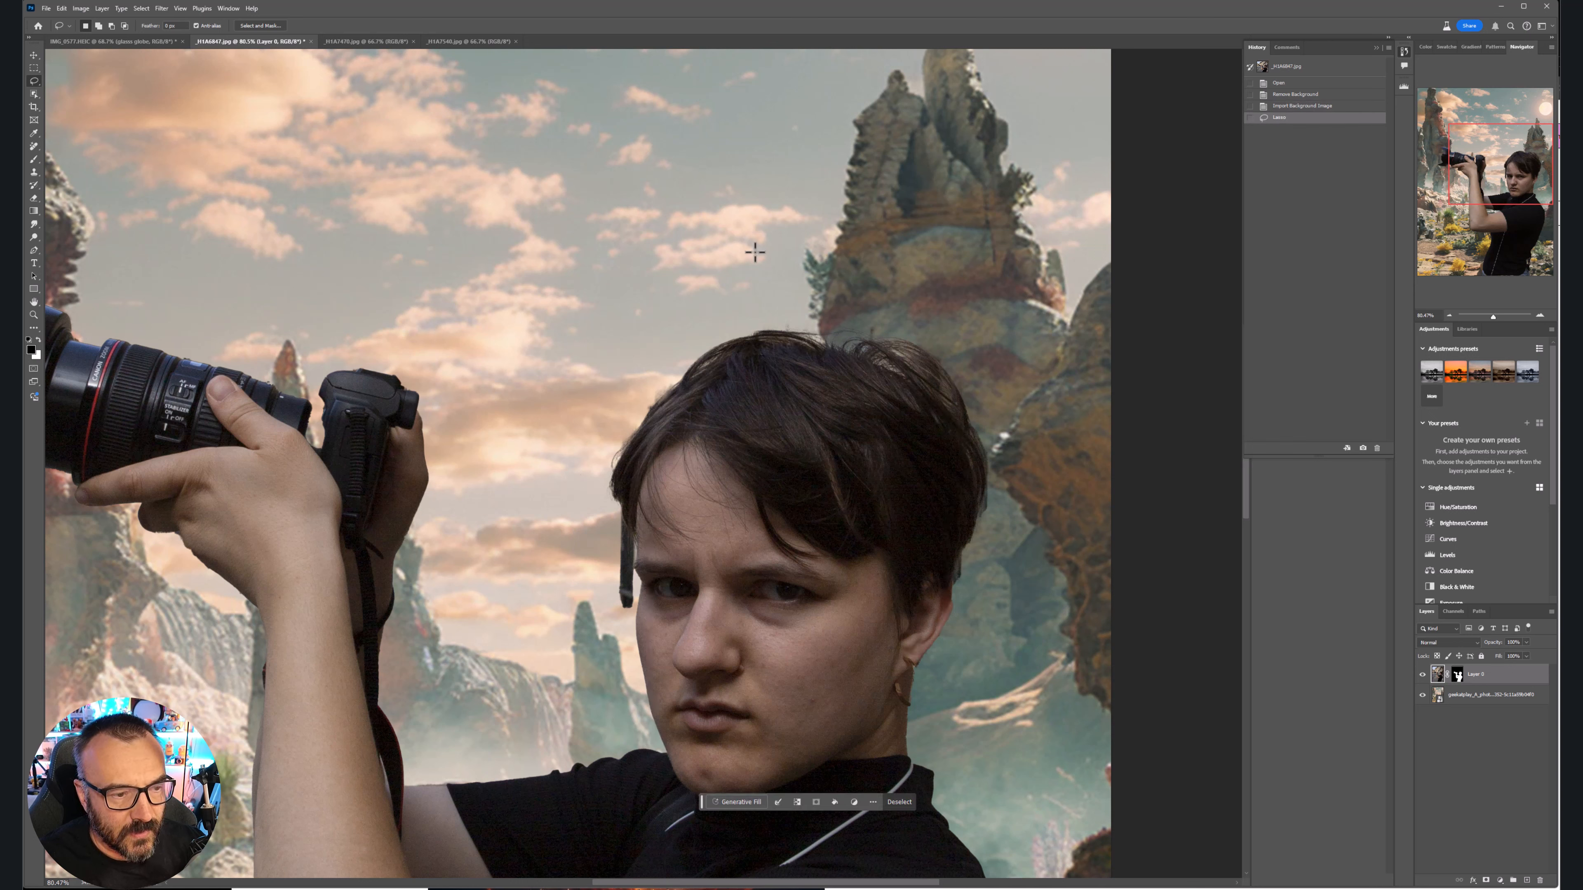
left_click(743, 806)
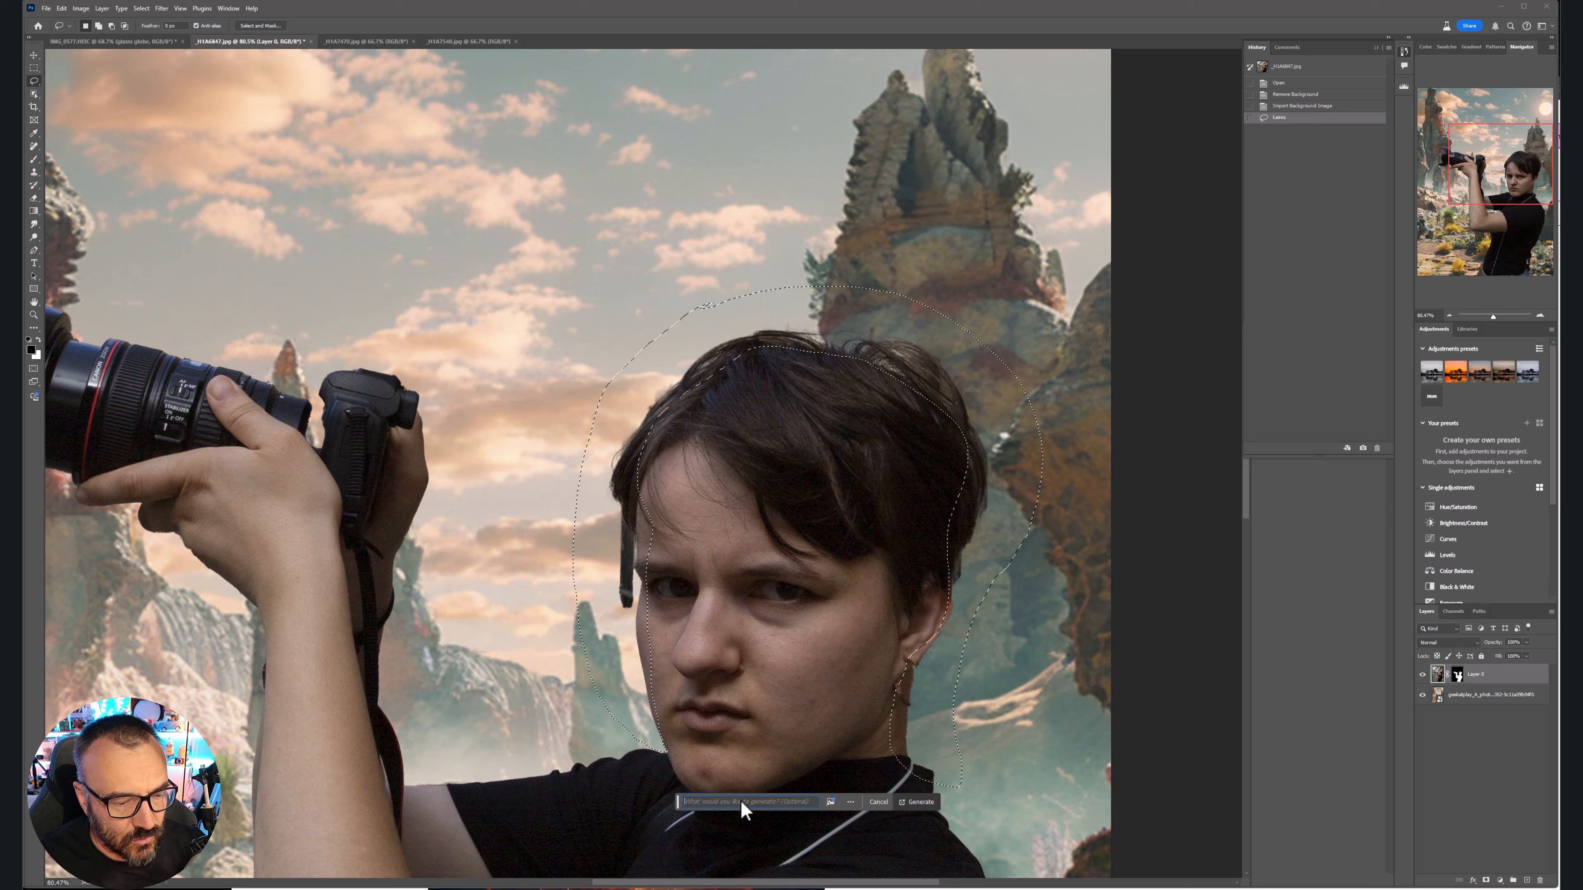
left_click(914, 801)
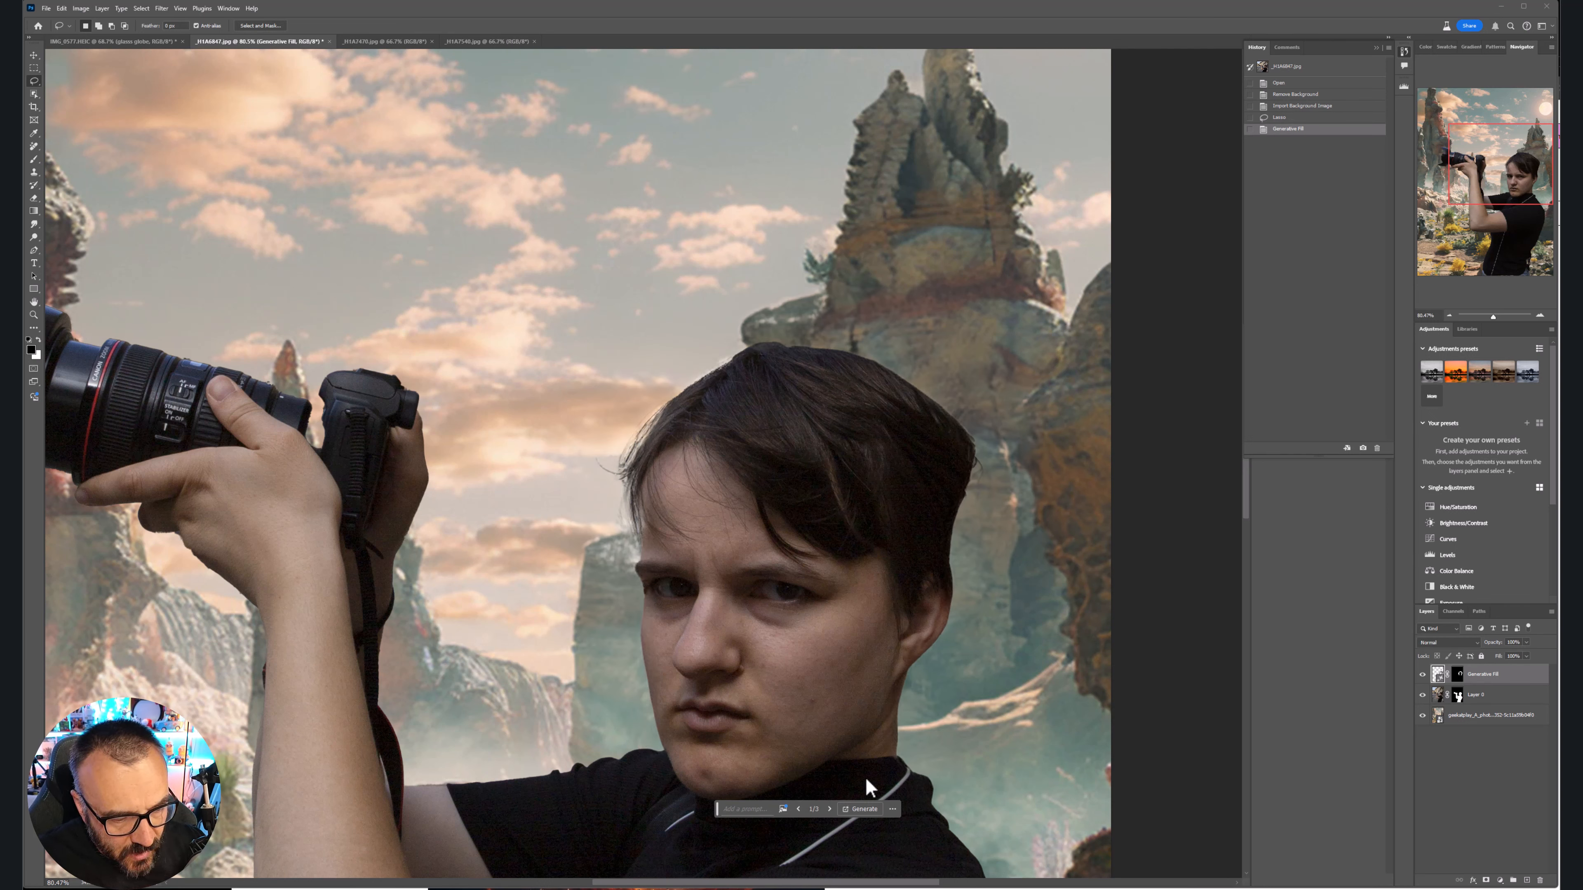
Step to the third variation of the hair fill, compare it with the original by toggling its layer, and leave that layer hidden
left_click(829, 809)
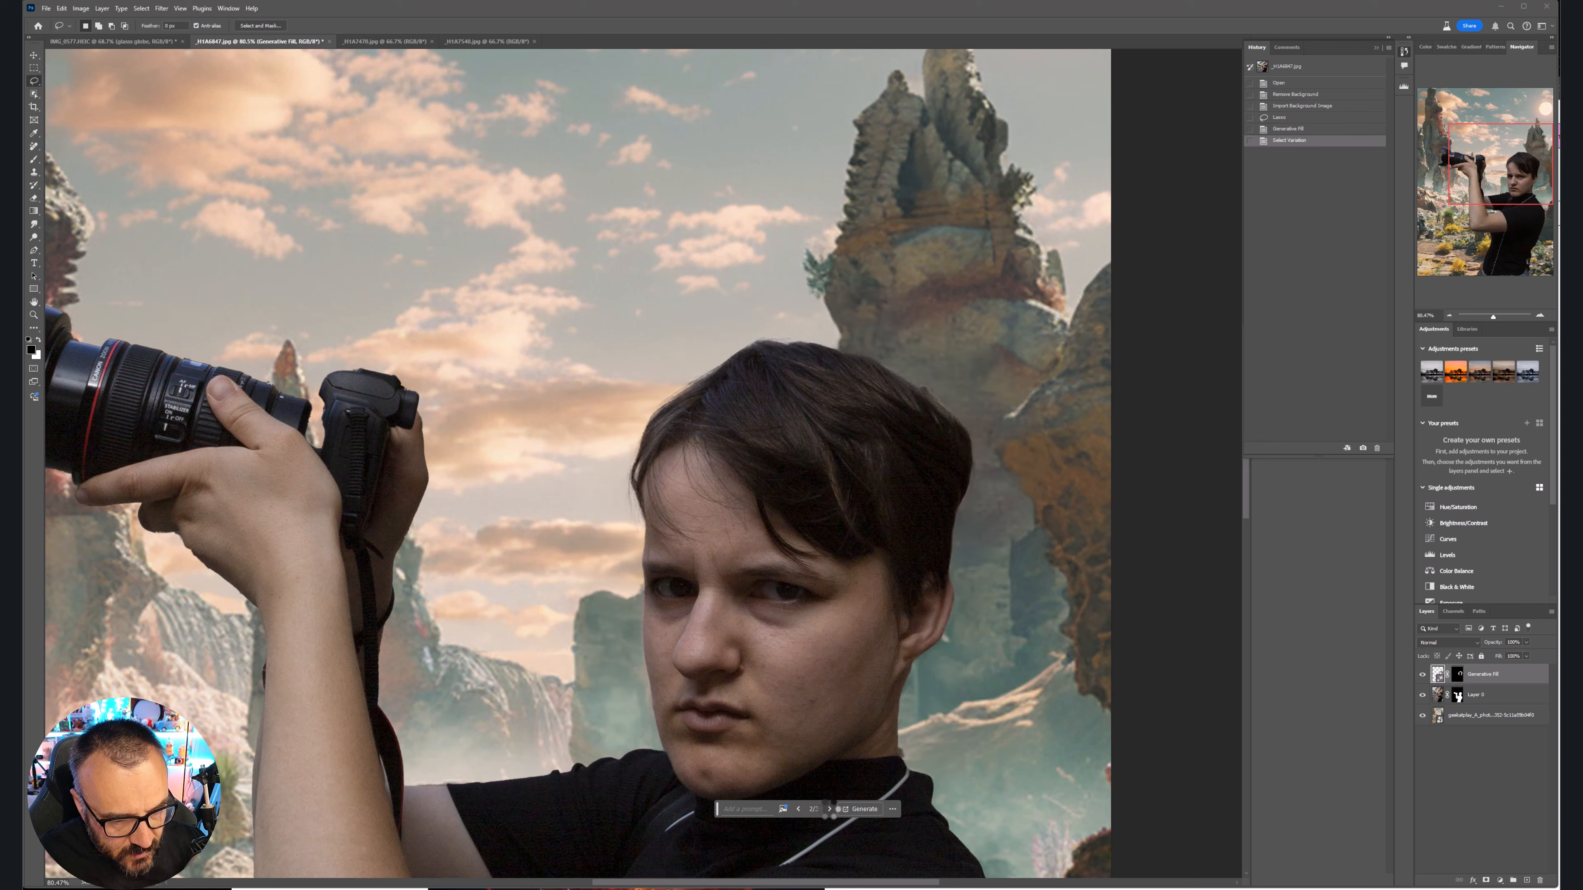
left_click(829, 808)
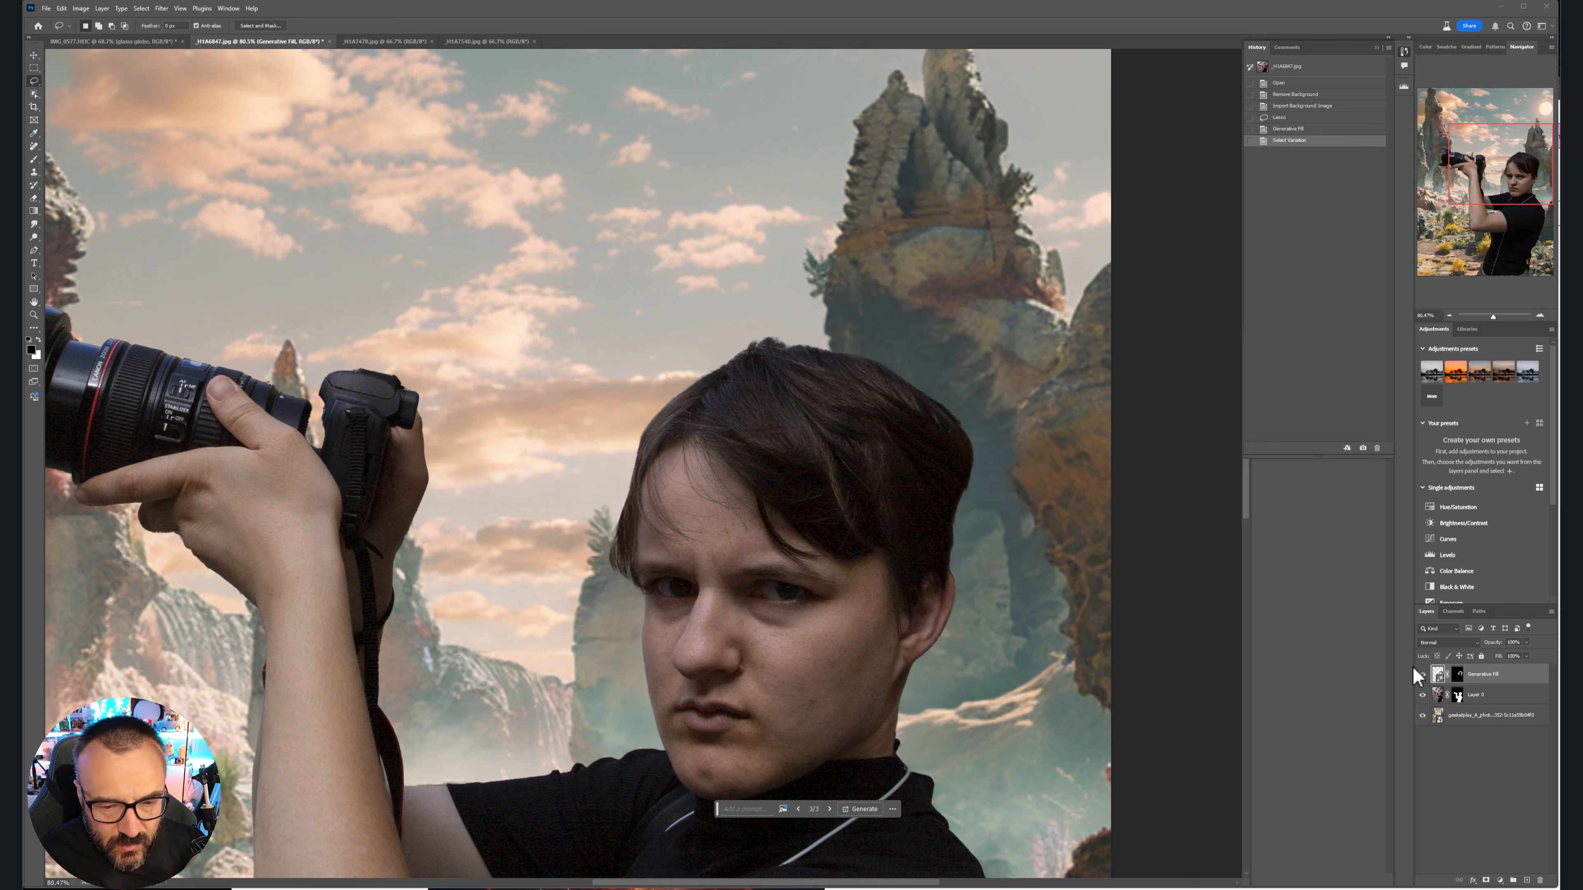
left_click(1422, 675)
left_click(1422, 675)
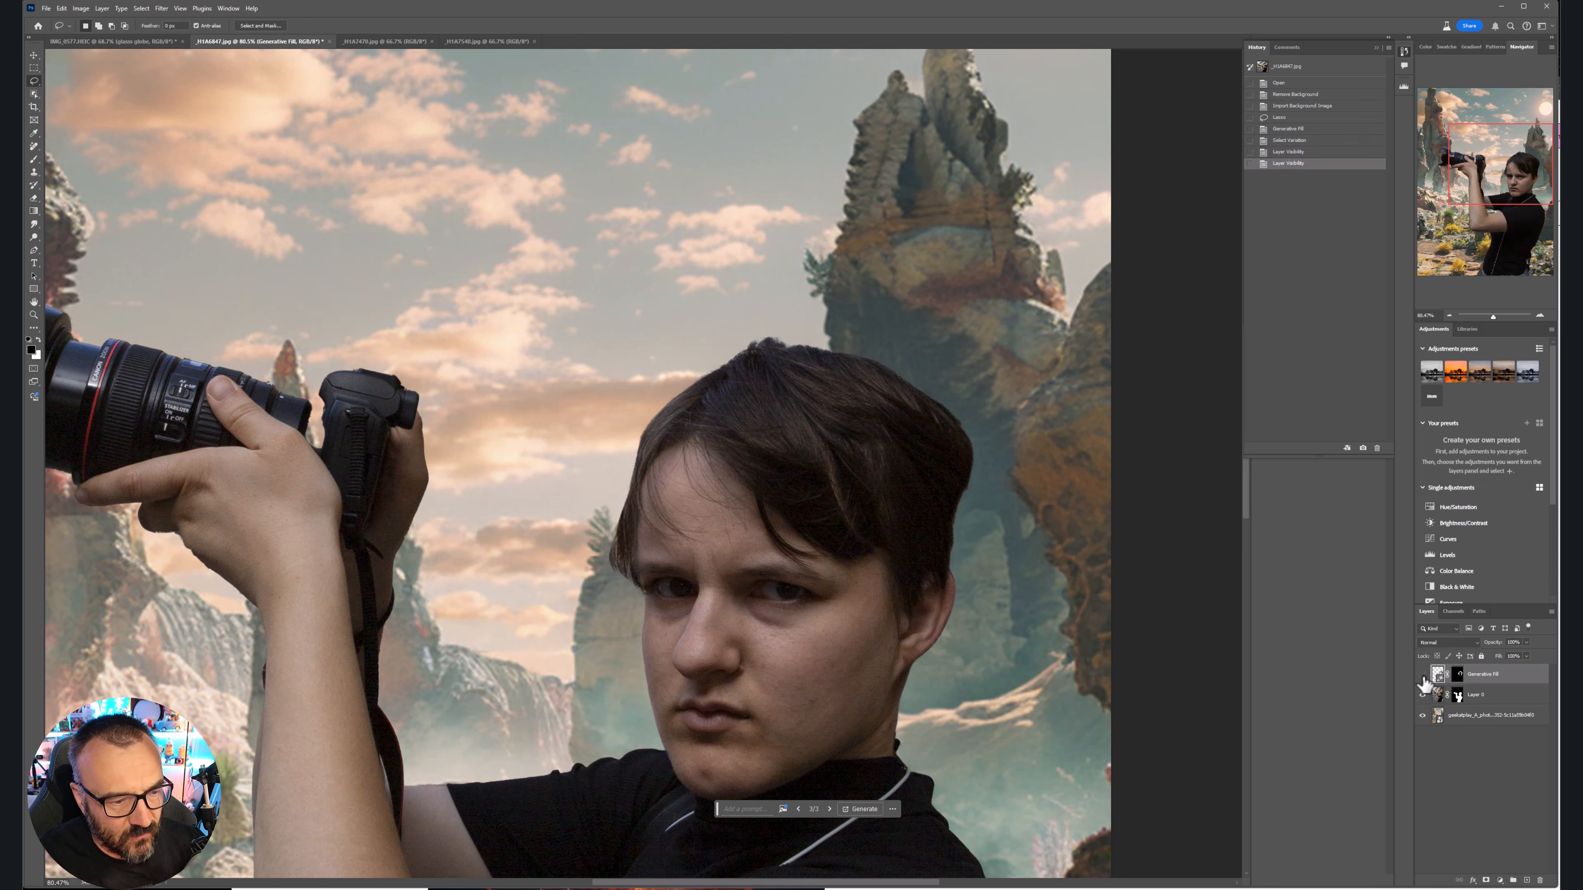
left_click(1422, 675)
left_click(1422, 675)
left_click(1424, 677)
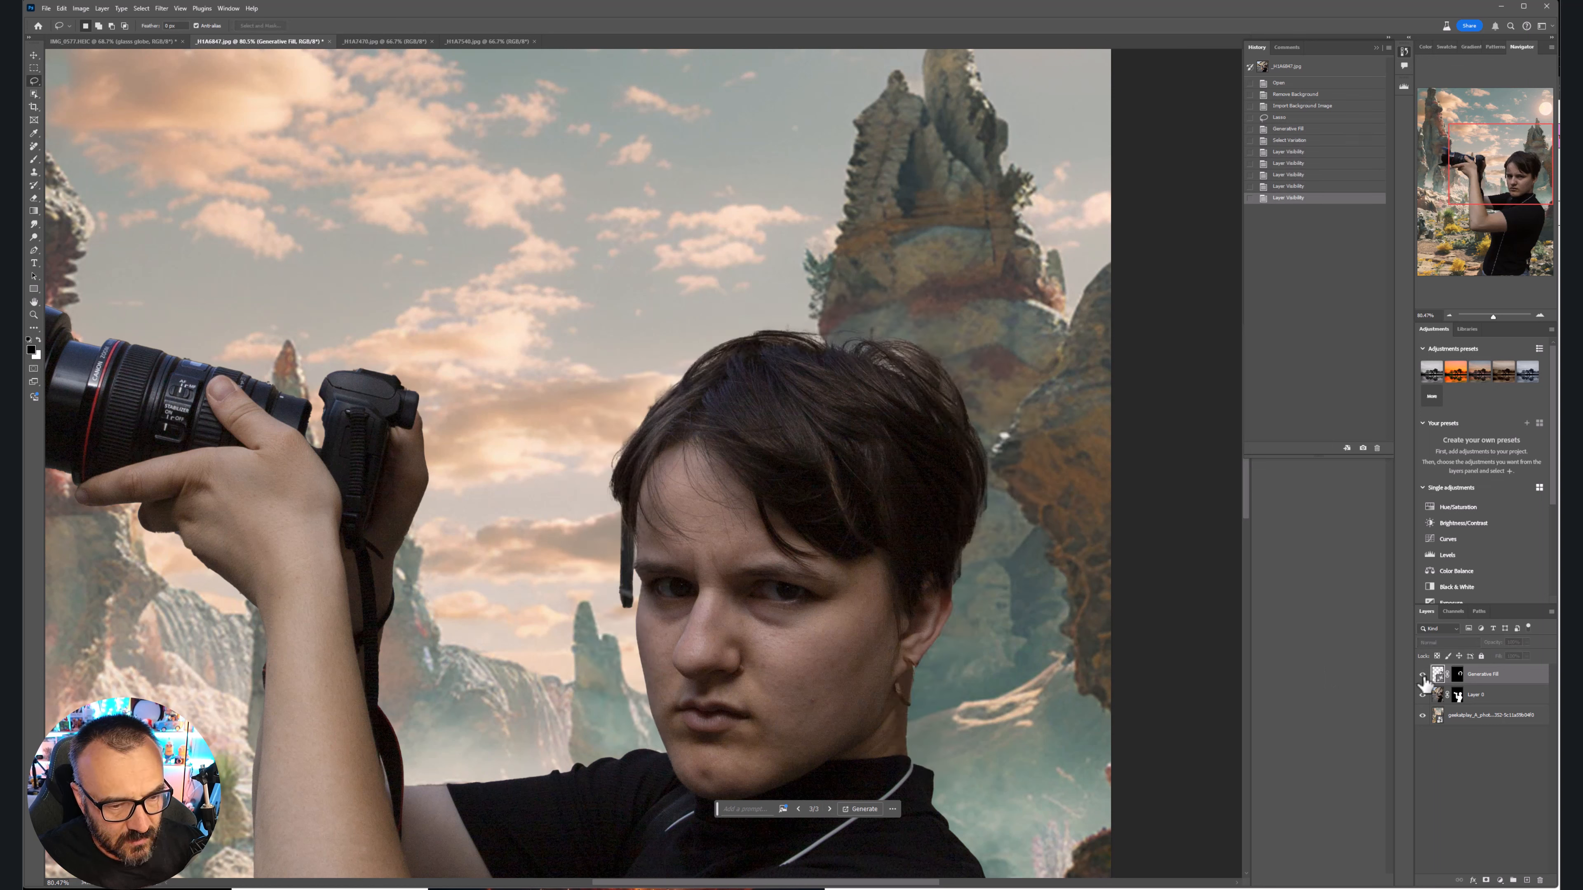
left_click(1423, 676)
left_click(1423, 677)
left_click(1423, 677)
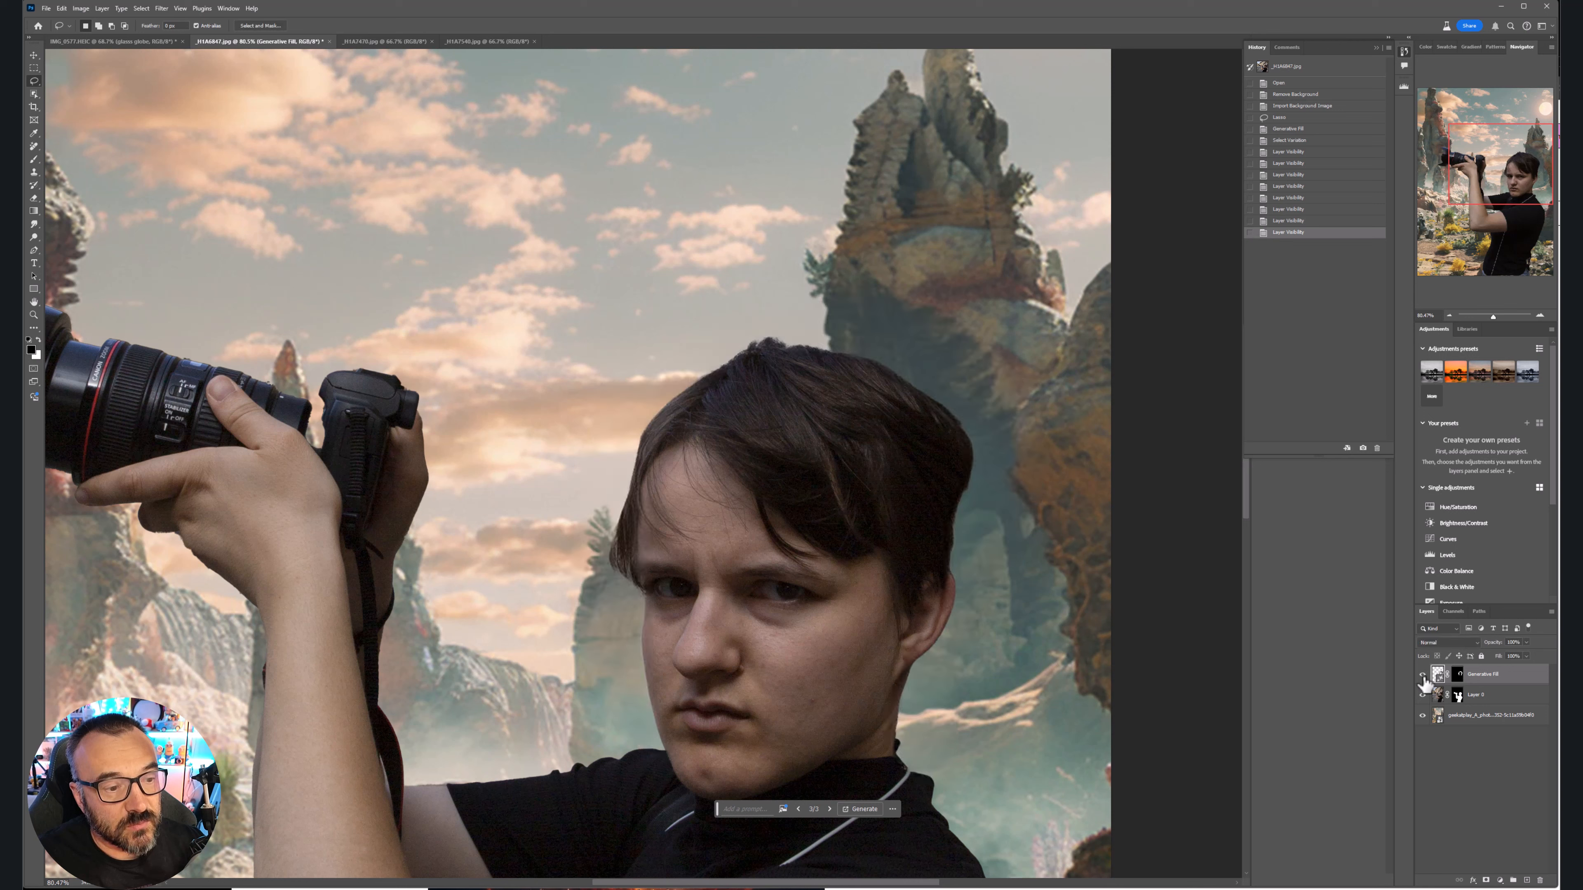
left_click(1424, 676)
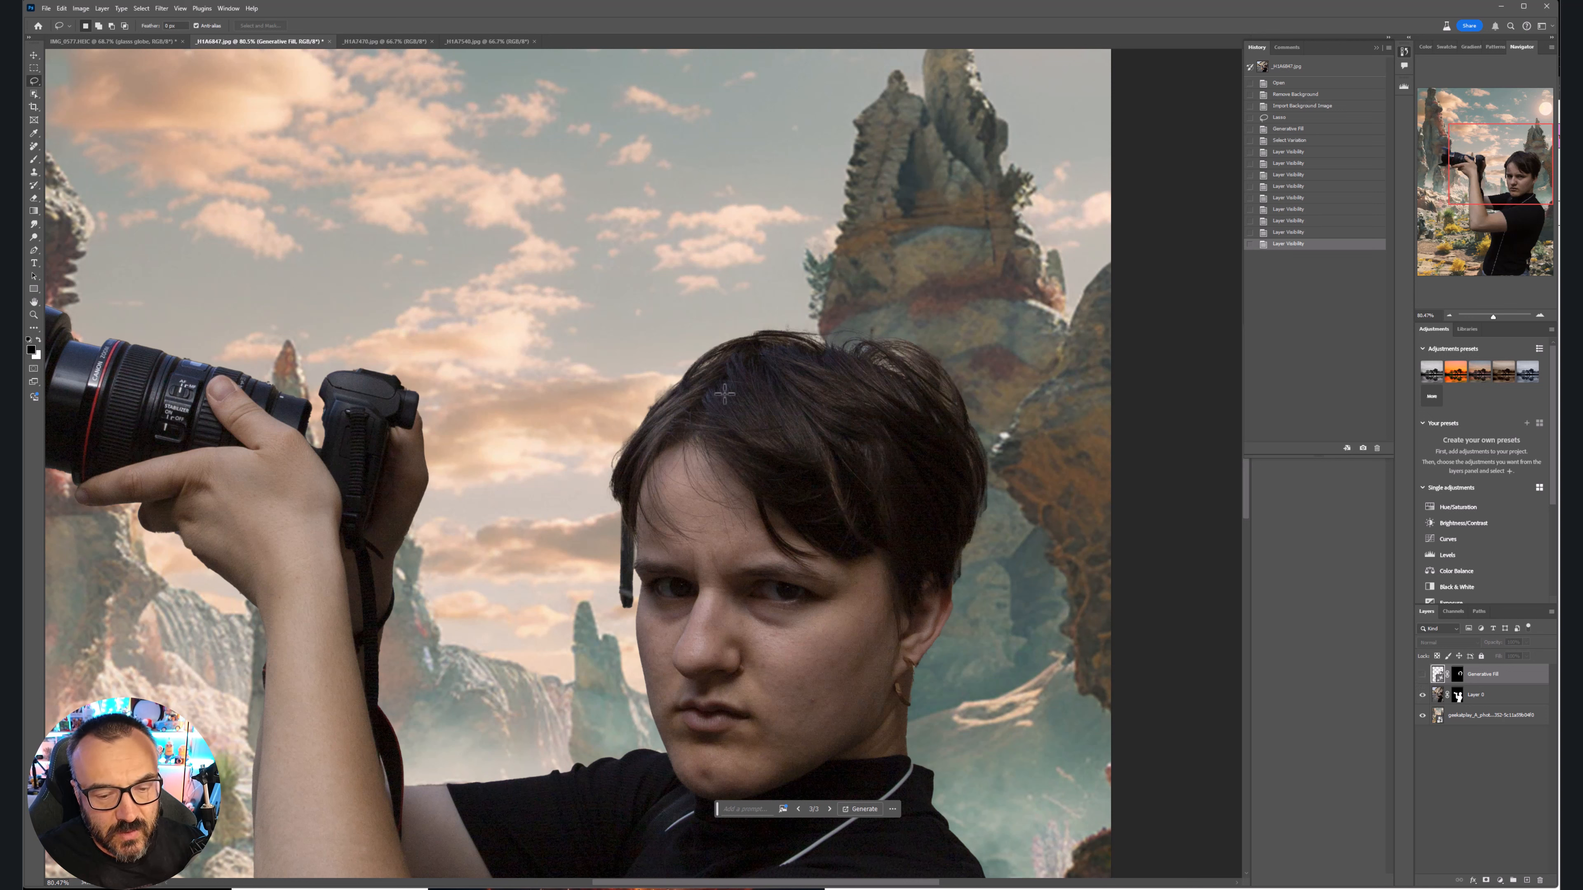
On the portrait layer, lasso the missing camera area between the lens and body and run Generative Fill with an empty prompt
left_click(1472, 694)
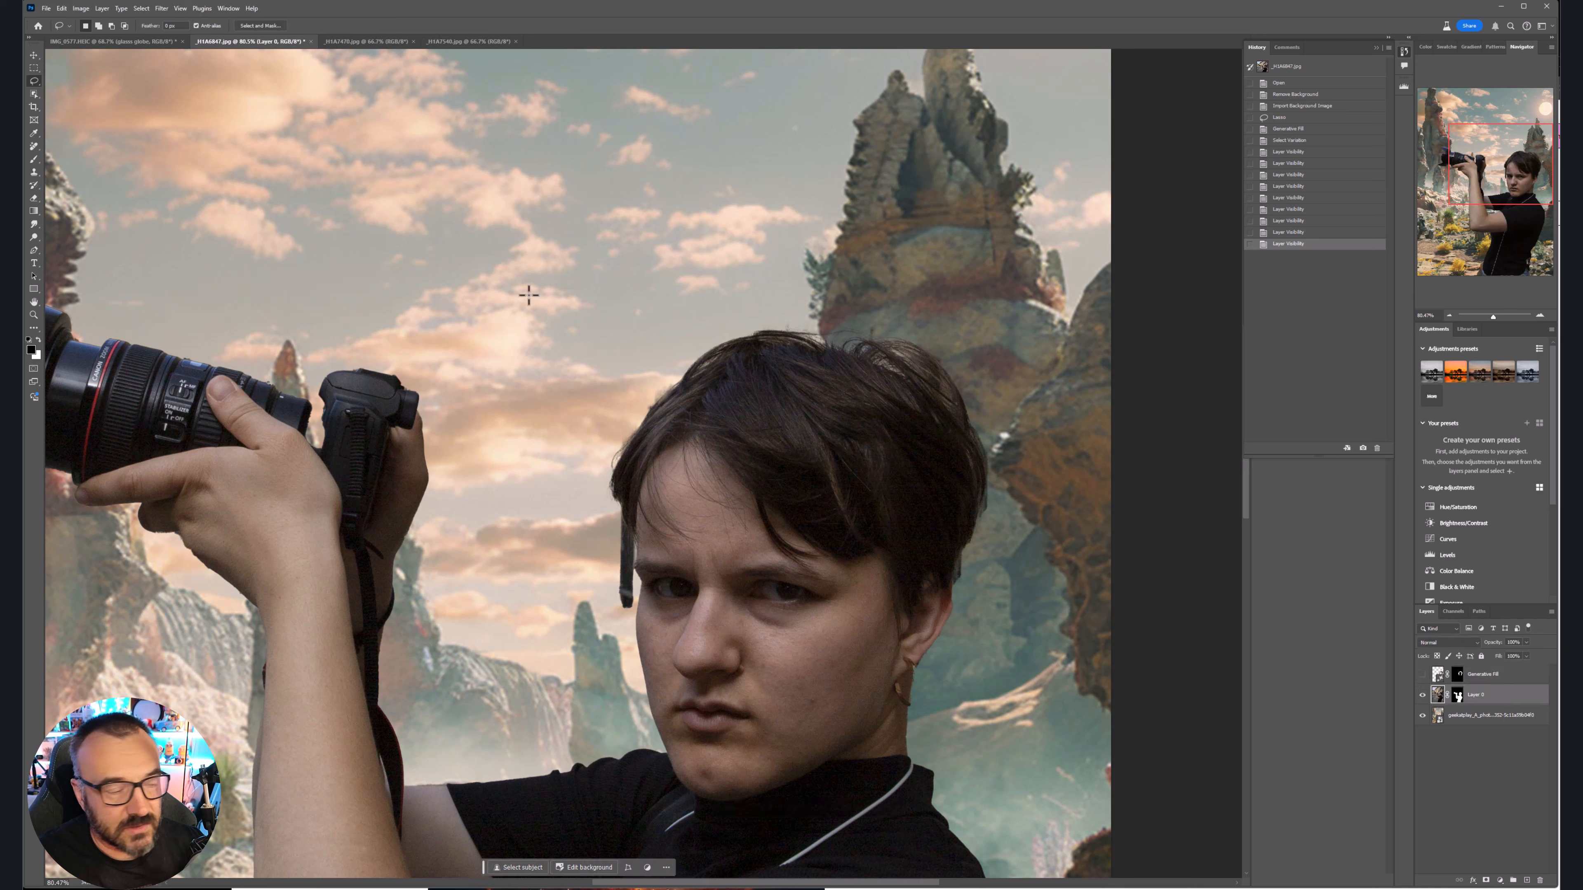
left_click_drag(732, 365, 997, 357)
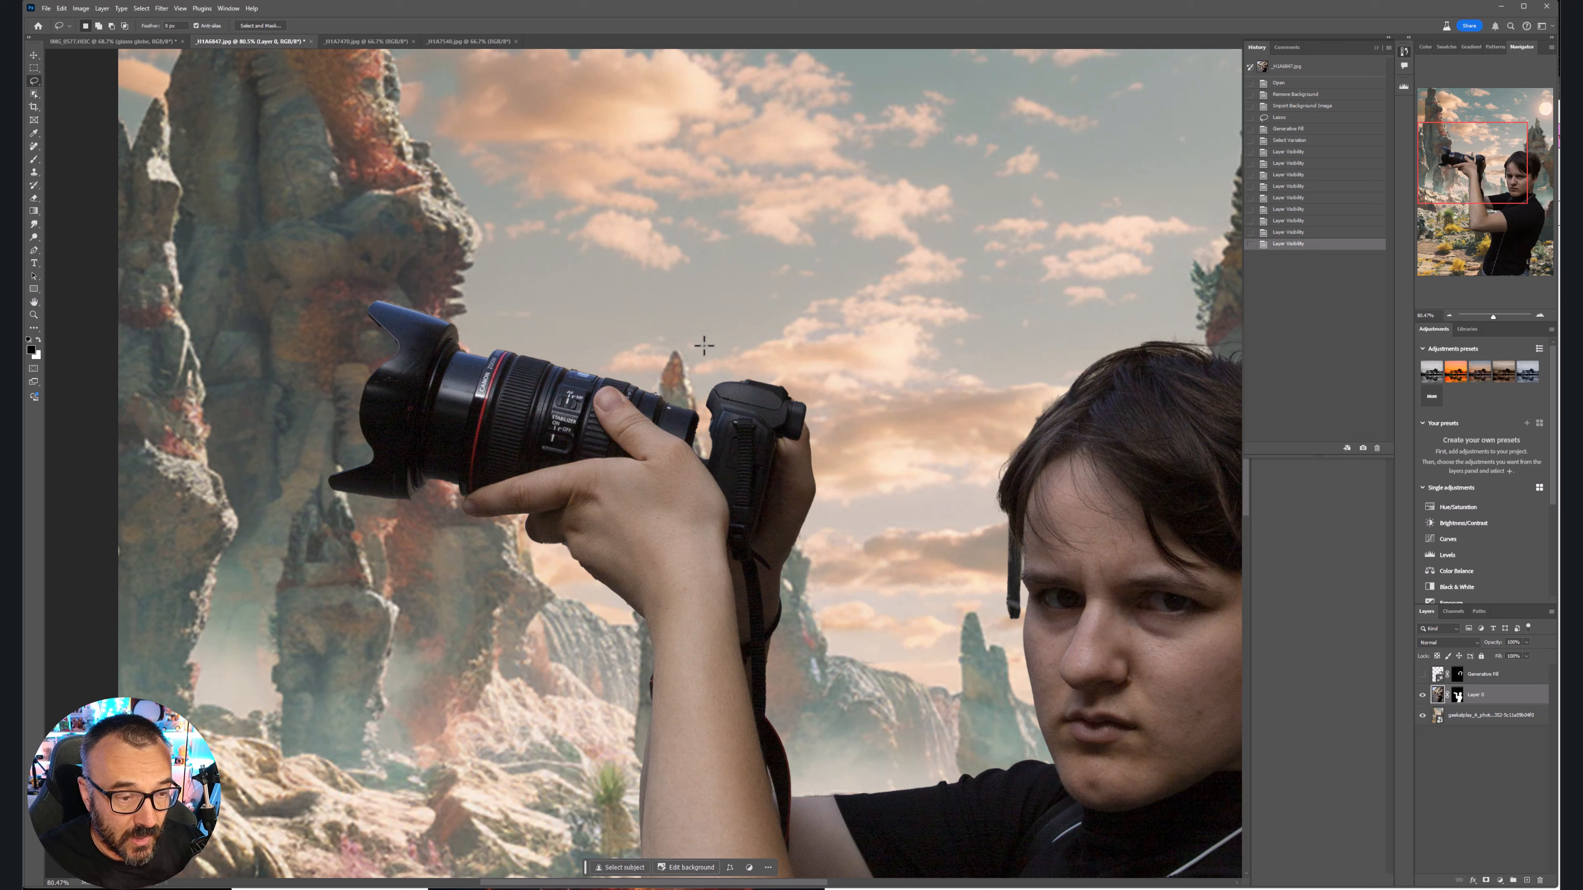
mouse_move(732, 342)
left_mouse_down()
mouse_move(664, 362)
mouse_move(663, 444)
mouse_move(721, 490)
mouse_move(741, 409)
left_mouse_up()
left_click_drag(736, 338, 736, 340)
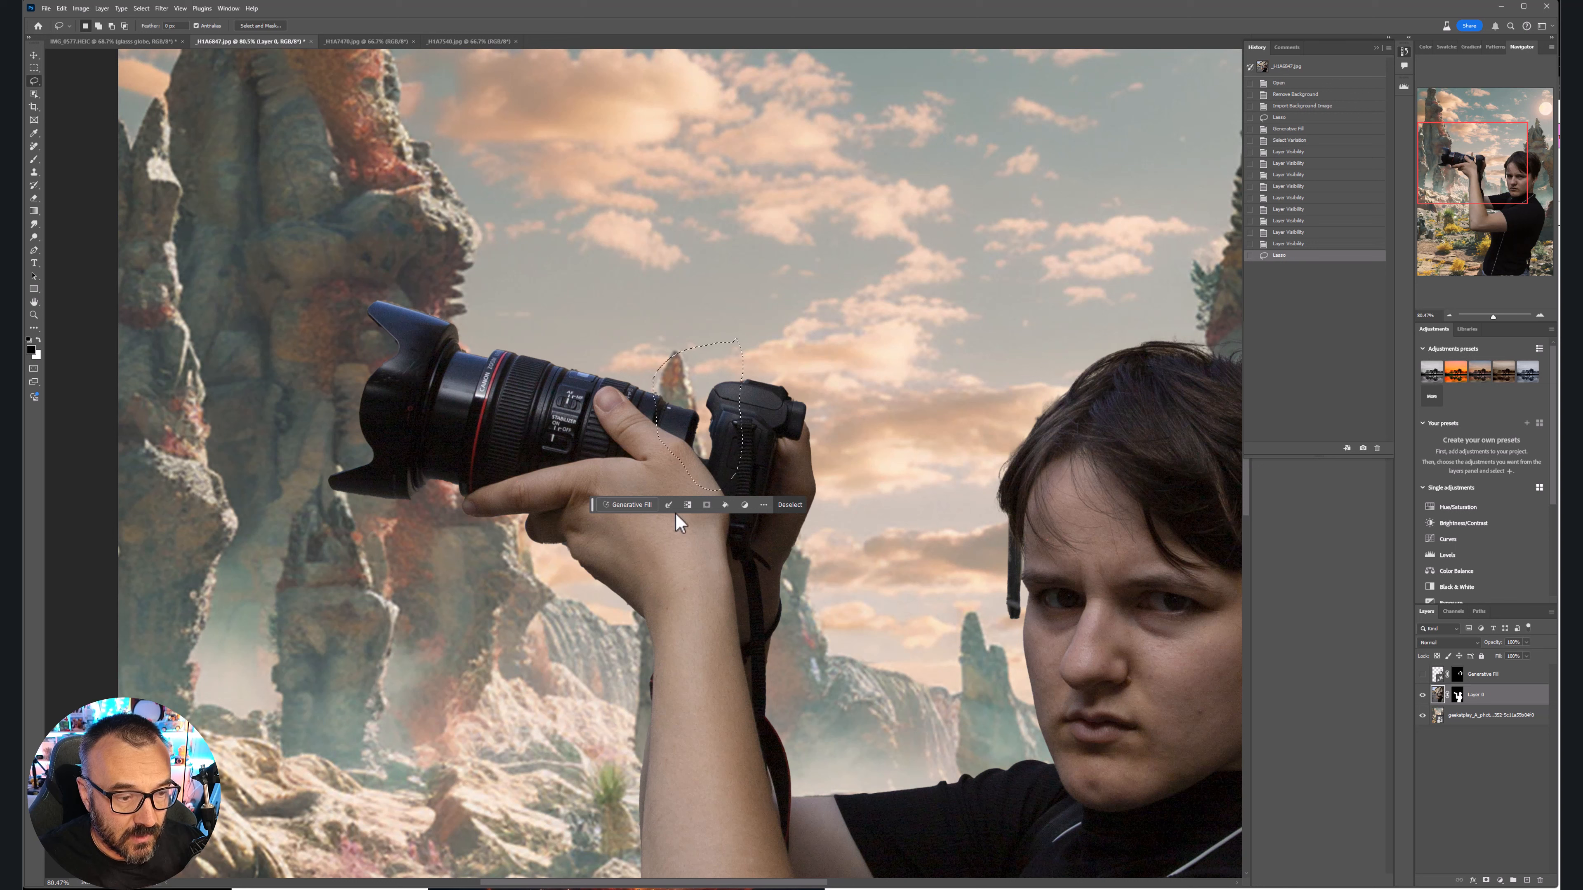
left_click(629, 504)
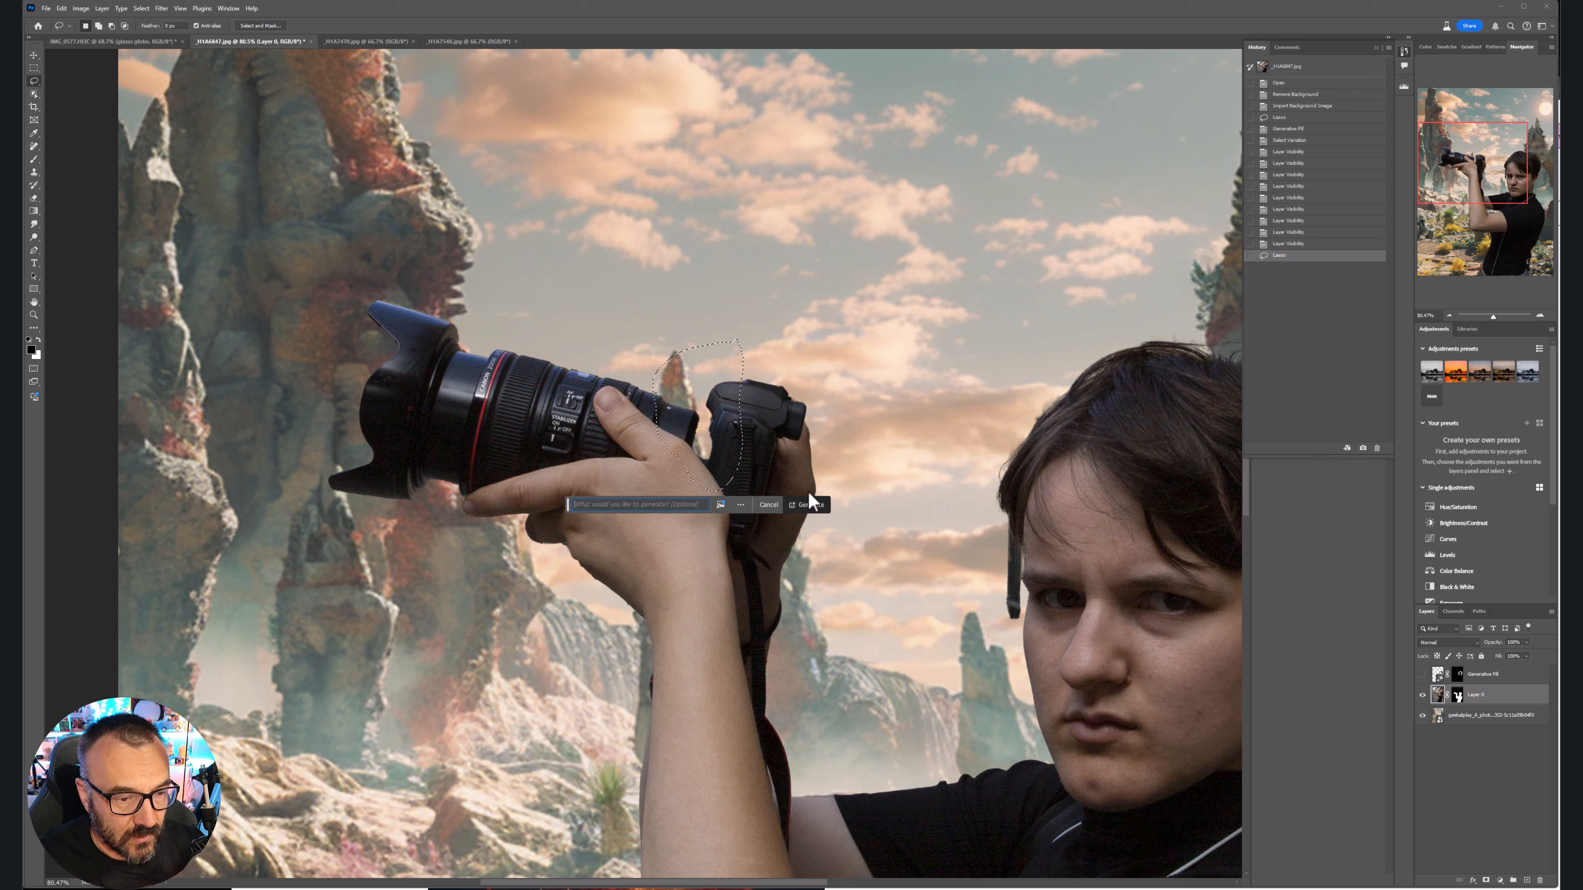
left_click(810, 505)
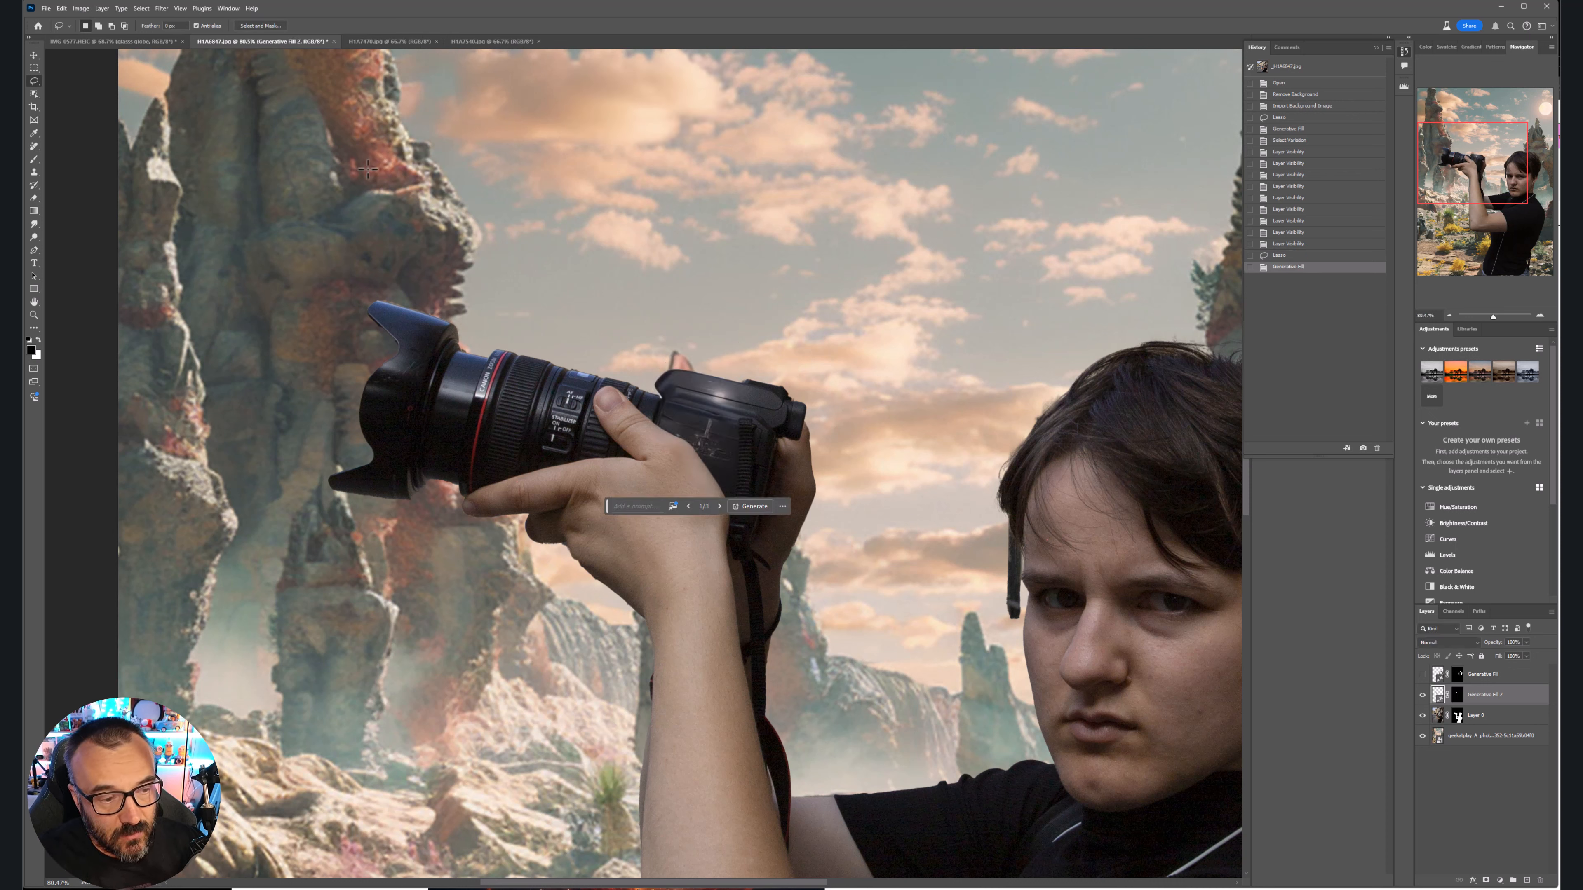
Compare the three variations of the camera fill and settle on the second one
left_click(719, 506)
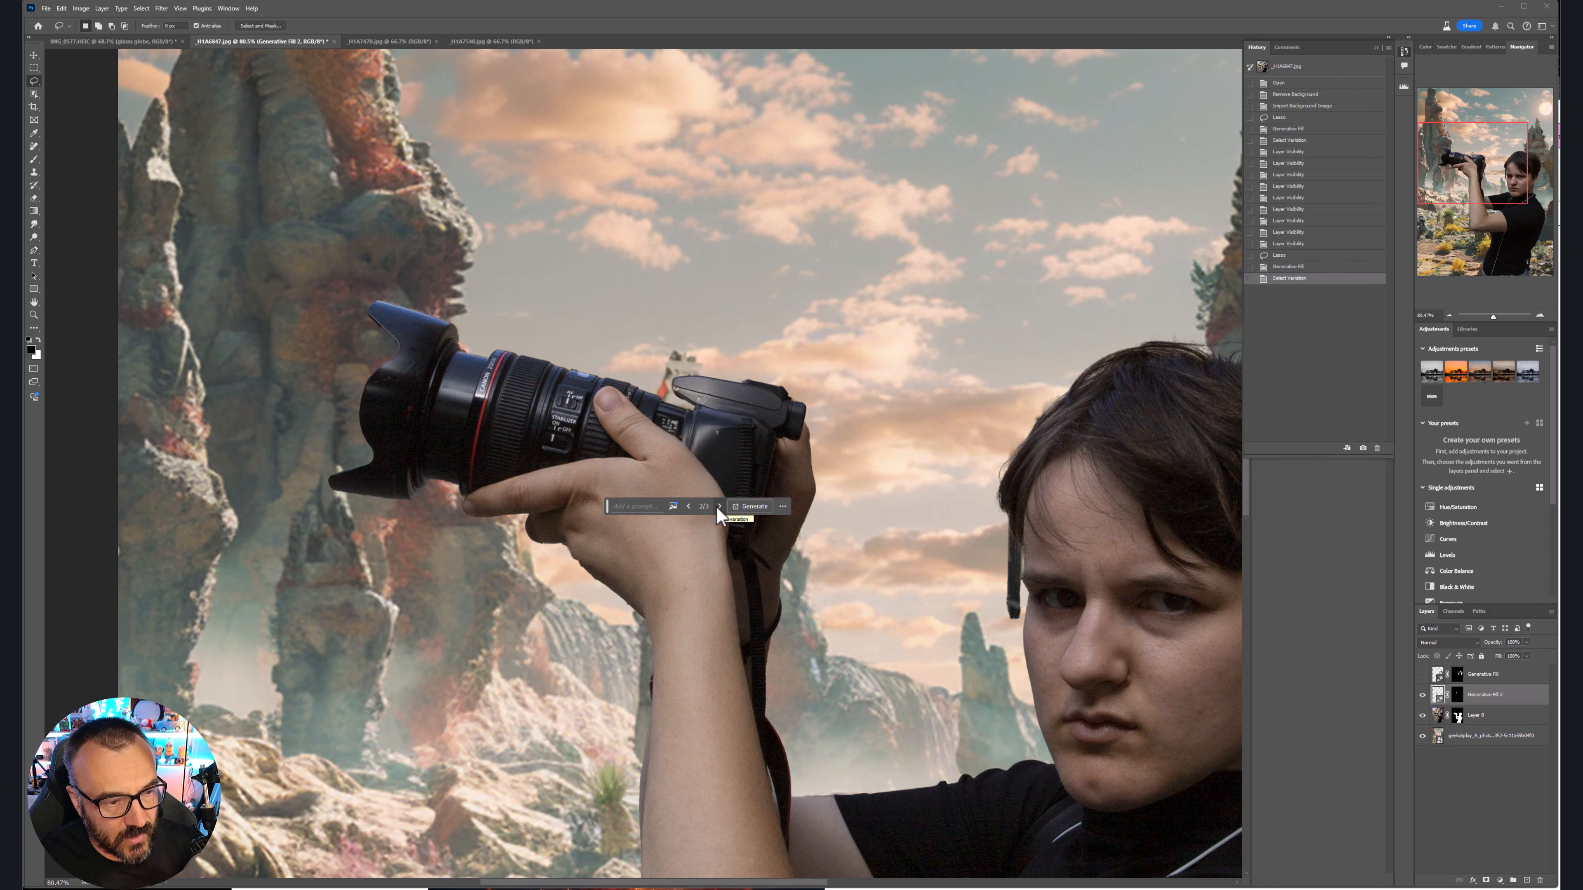
left_click(719, 506)
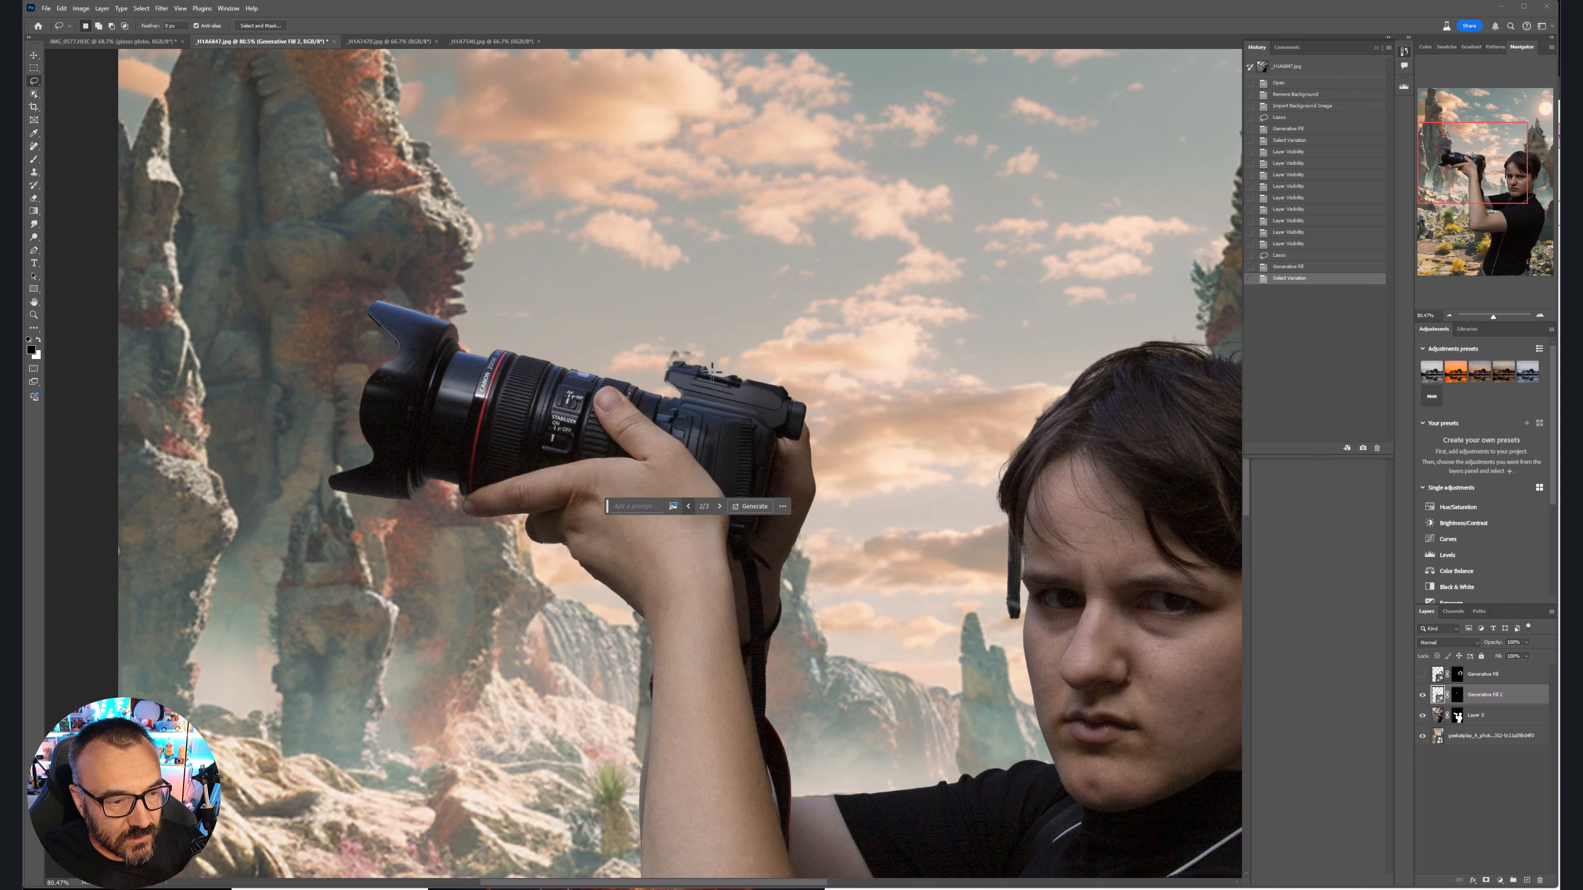
left_click(687, 506)
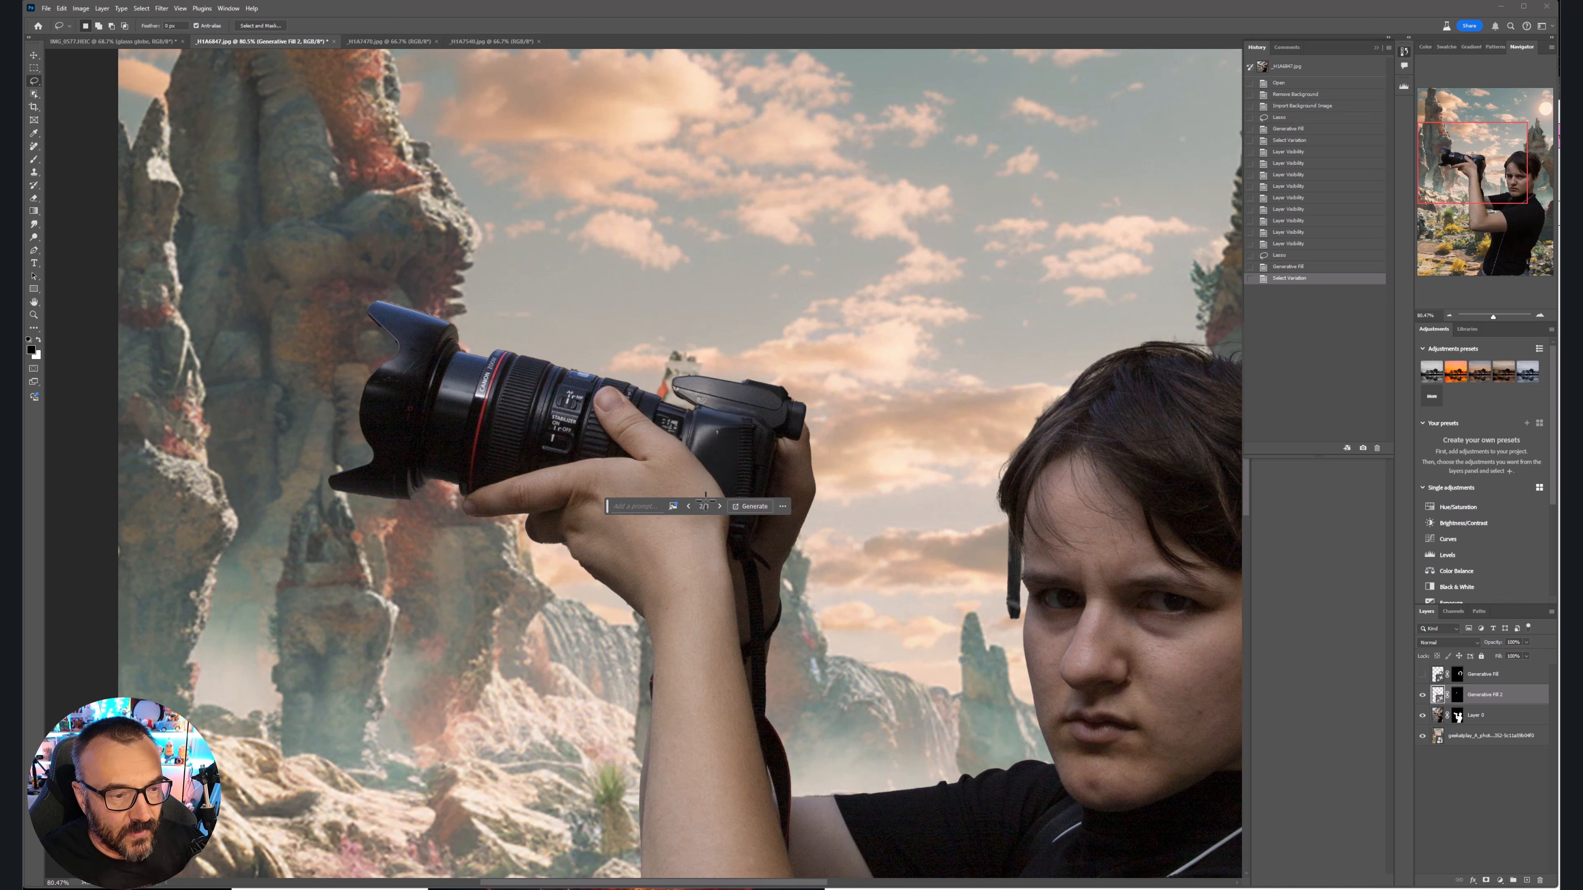
left_click(691, 509)
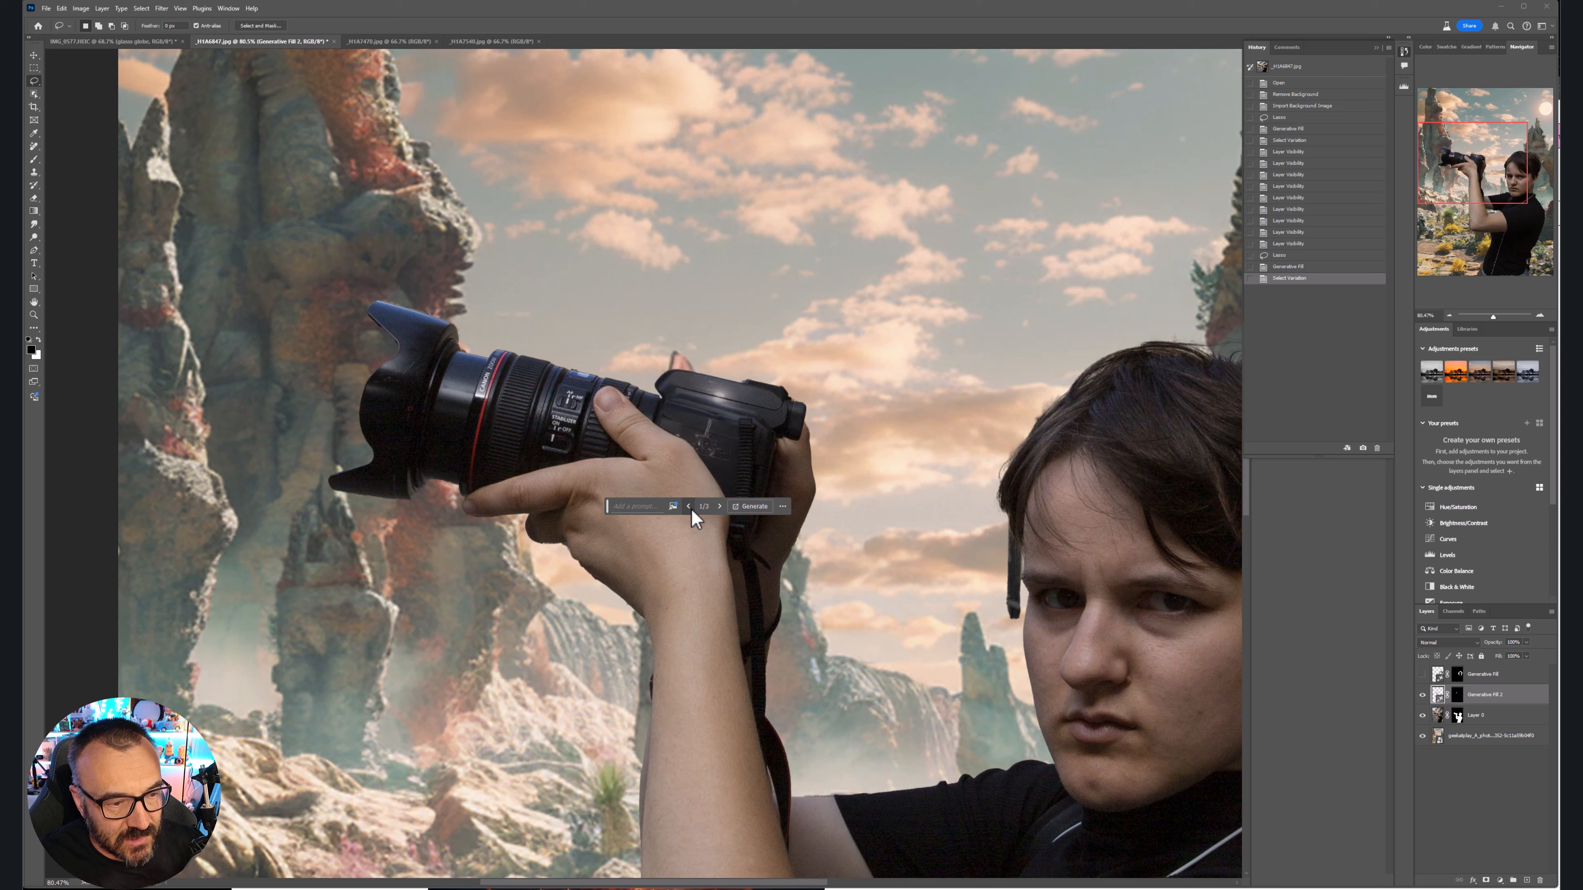
left_click(720, 506)
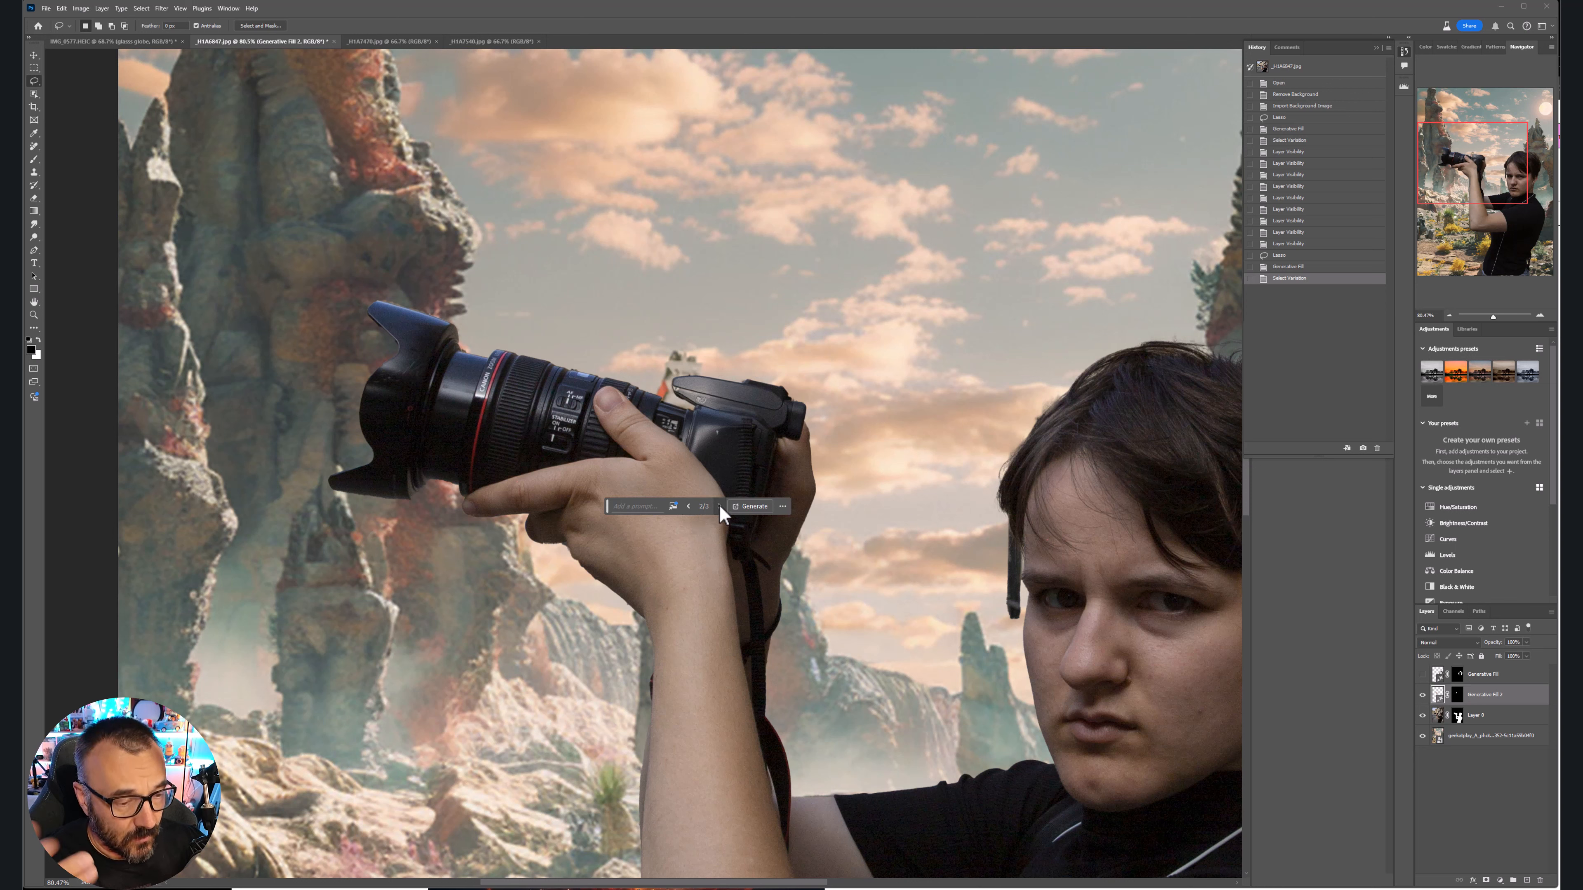
Examine the whole composite of the person with the camera against the replaced background
scroll(810, 308, "down", 10)
left_click_drag(914, 268, 865, 348)
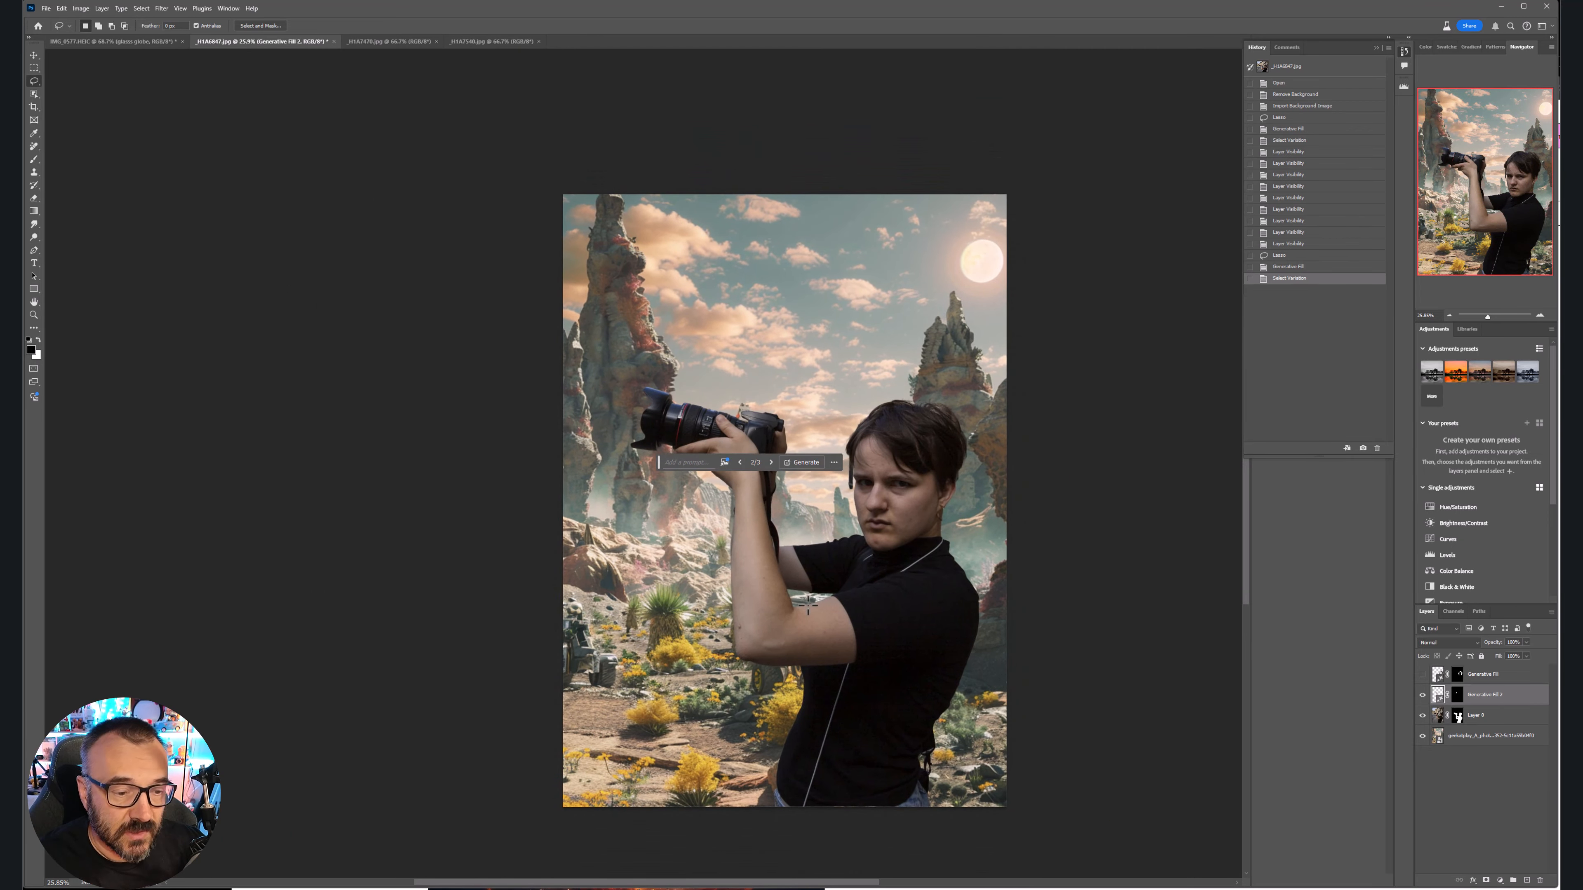
scroll(861, 604, "down", 2)
scroll(885, 458, "up", 3)
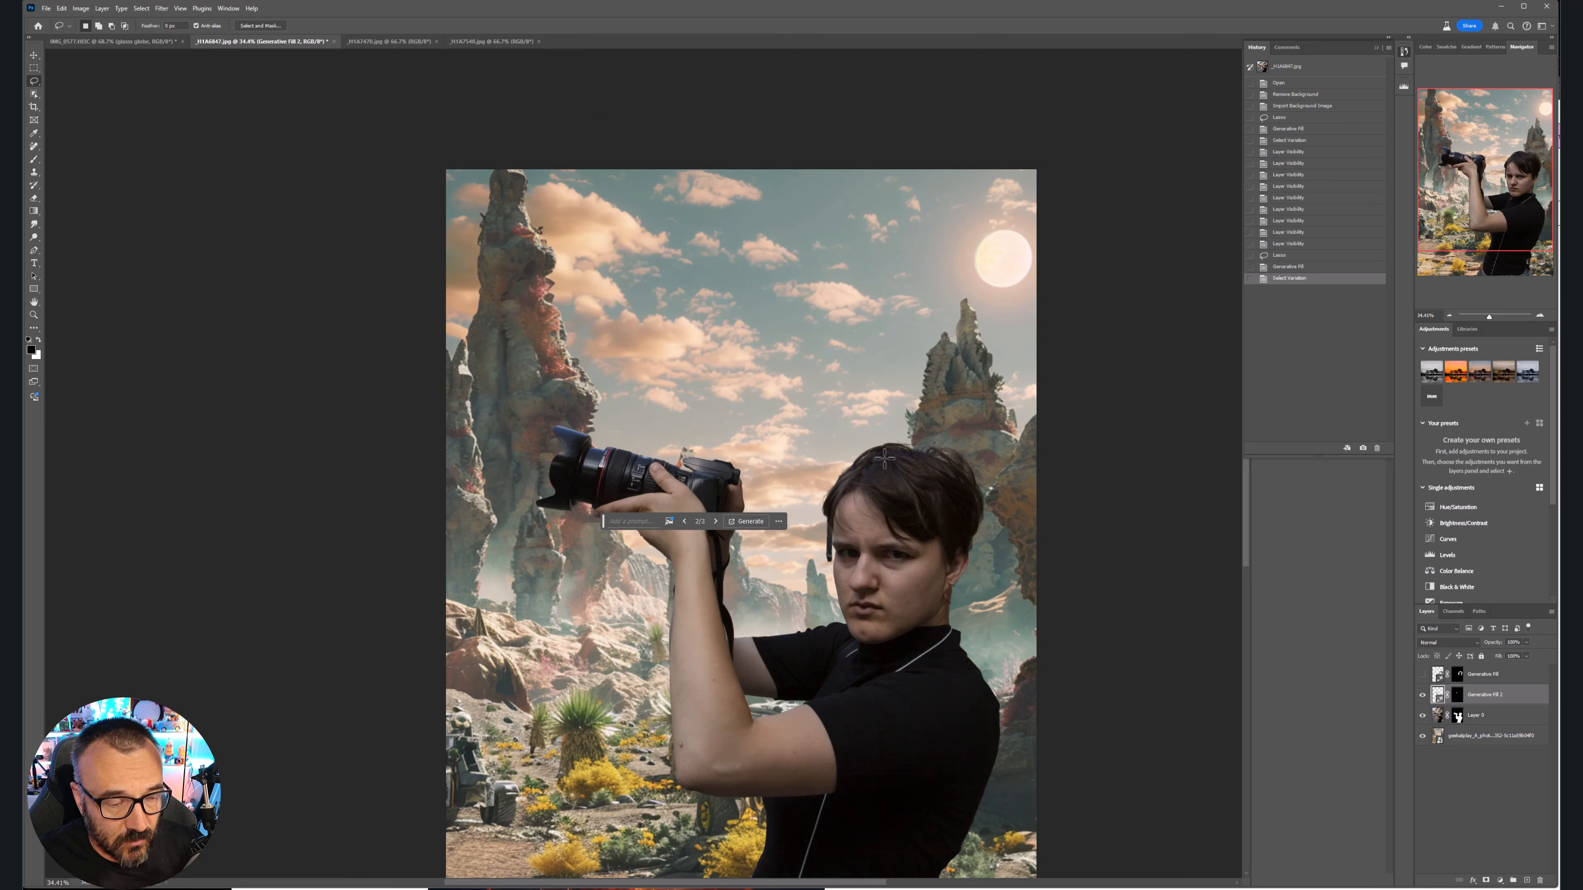
scroll(884, 458, "up", 1)
left_click_drag(933, 591, 890, 405)
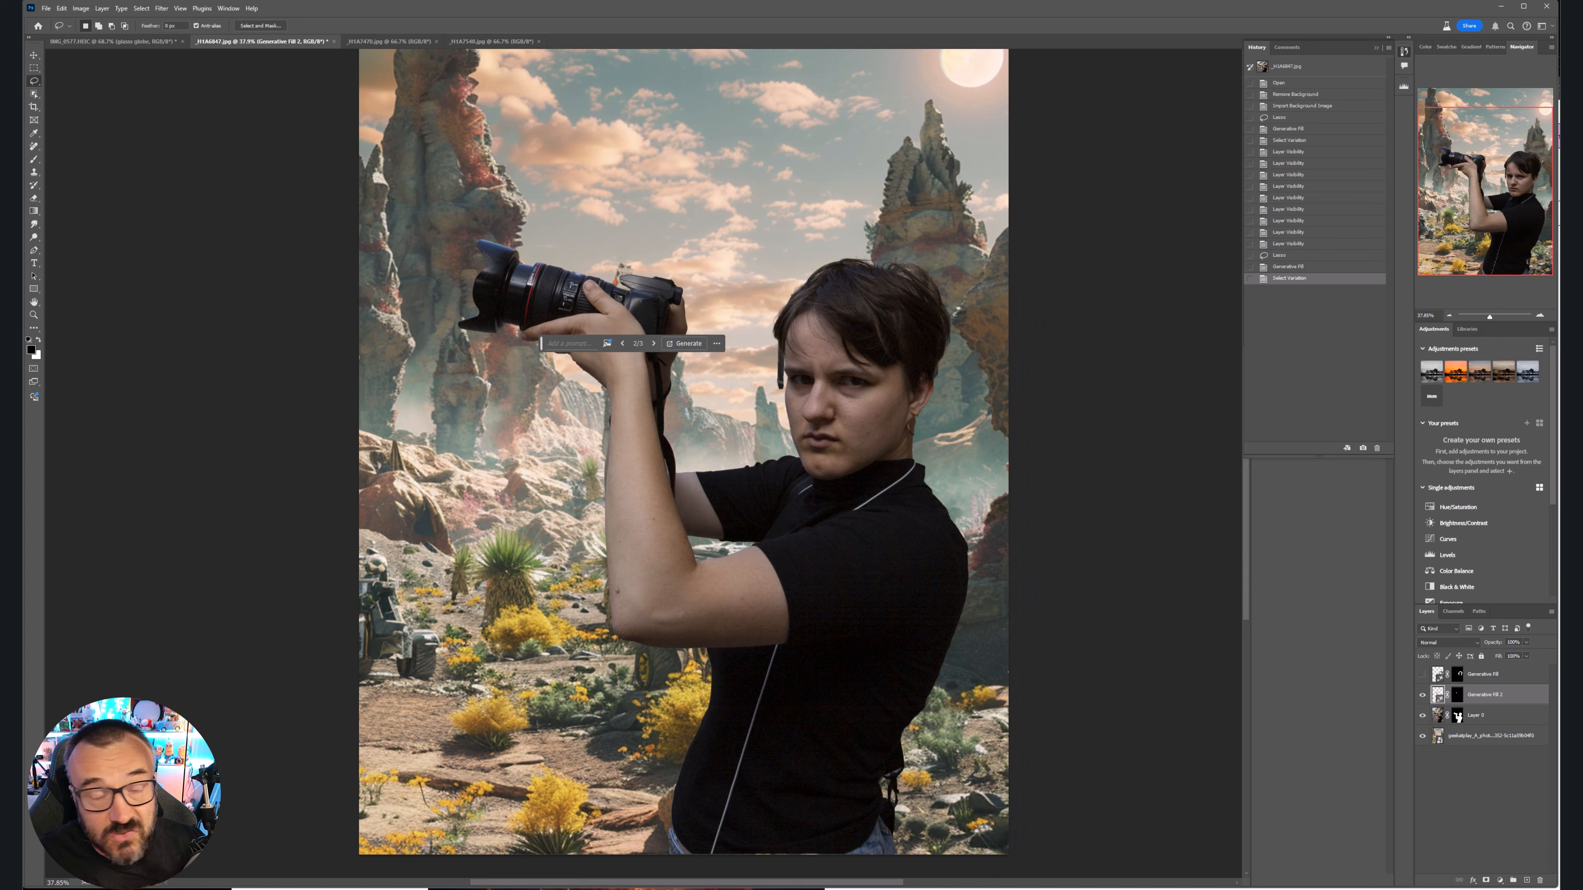
Switch to the photo of the smiling woman and lasso a large oval over the mountains and sky beside her face
left_click(381, 41)
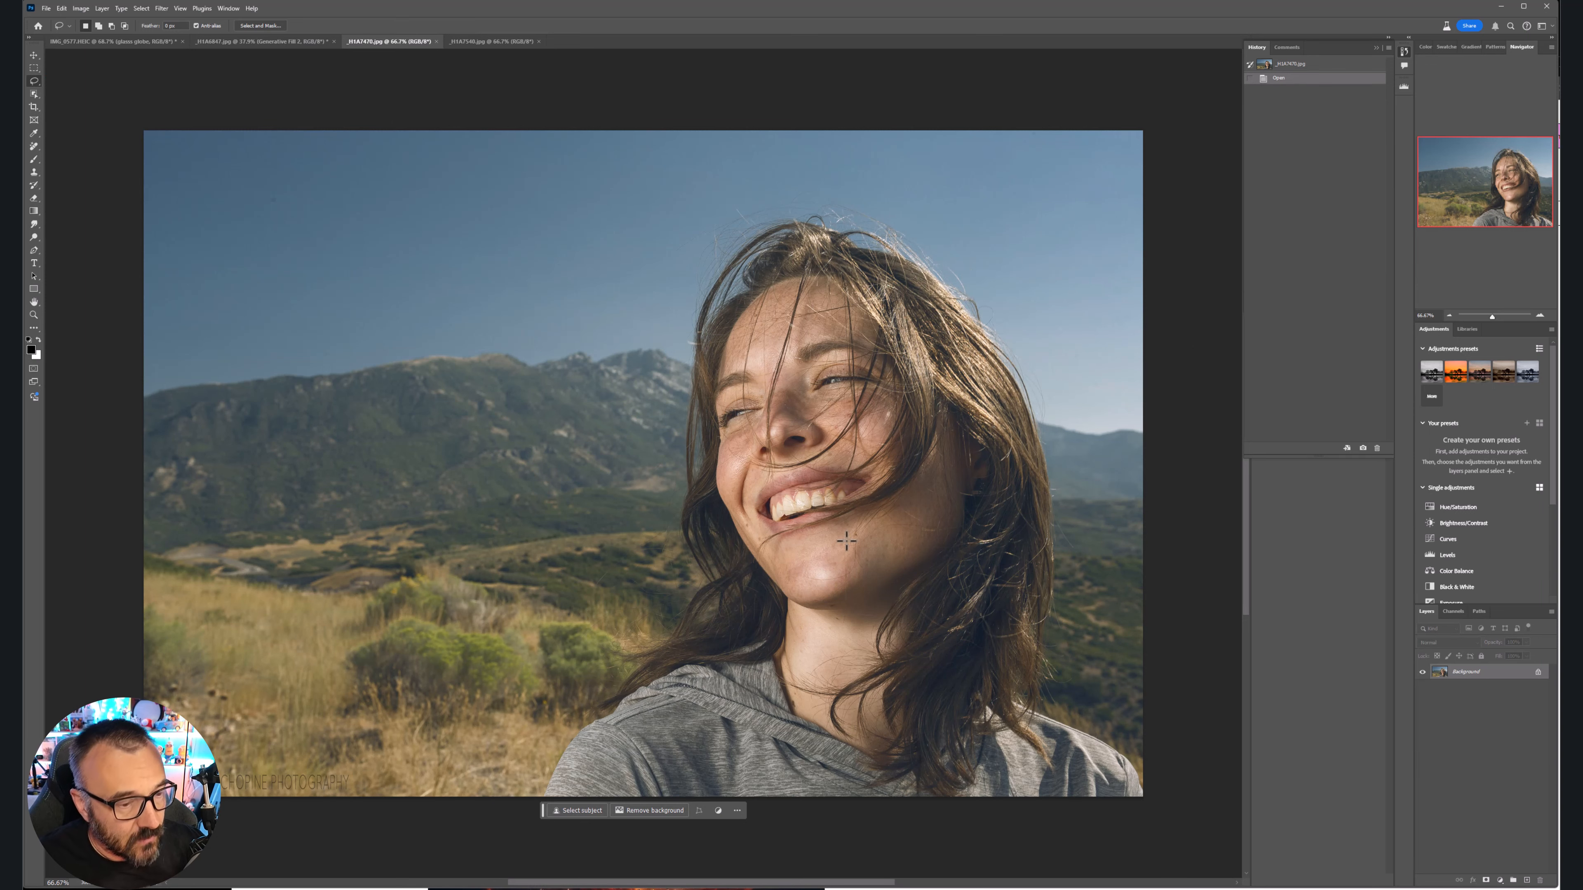
scroll(723, 553, "up", 1)
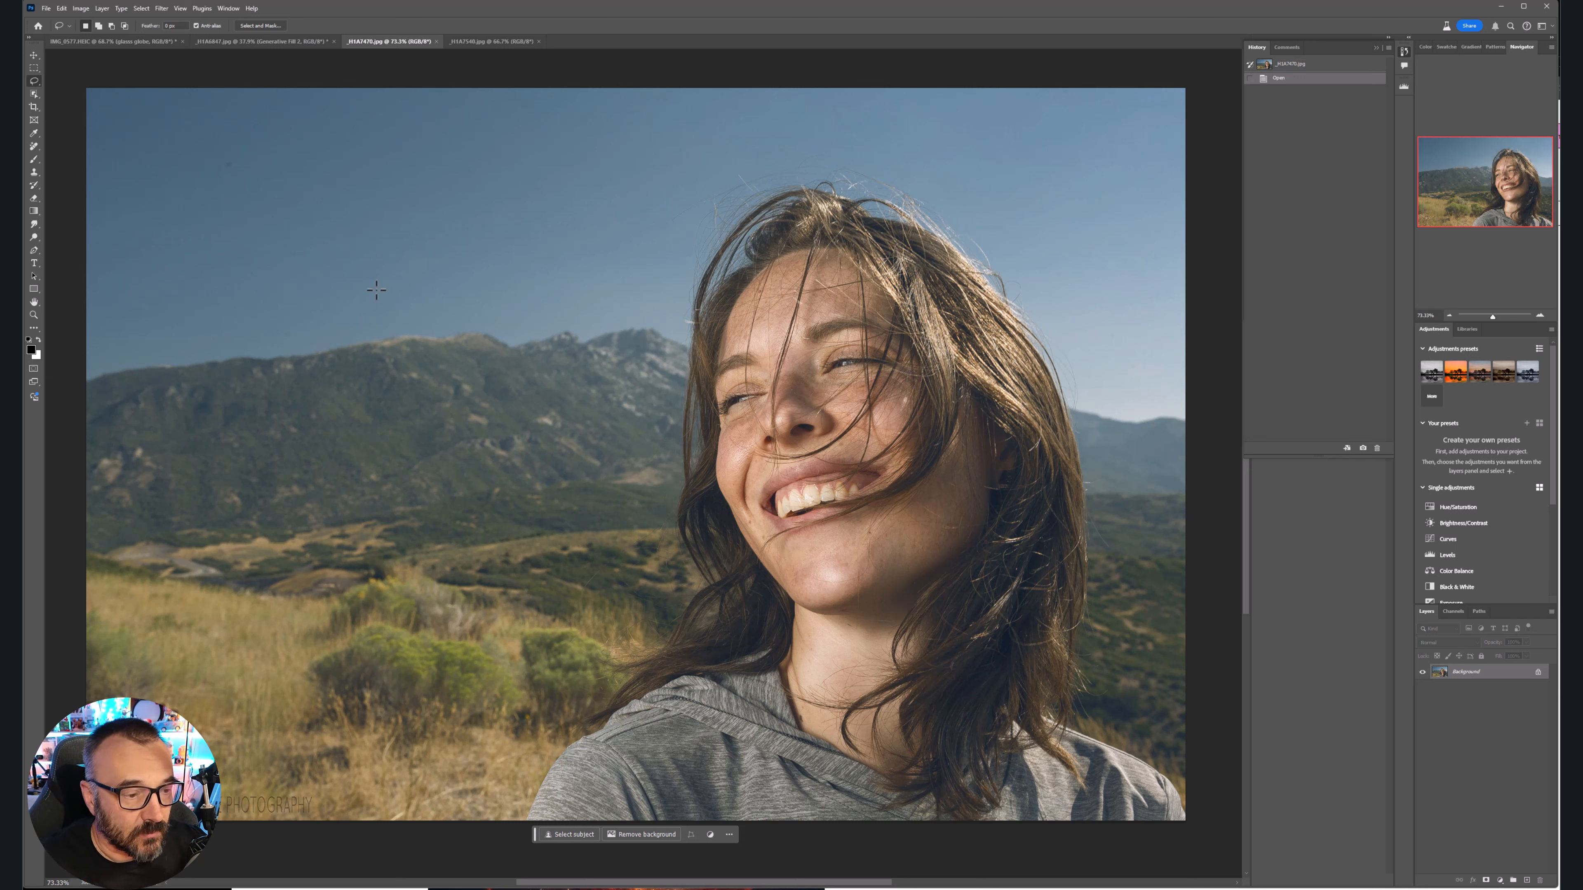
mouse_move(475, 363)
left_mouse_down()
mouse_move(311, 434)
mouse_move(369, 498)
mouse_move(540, 504)
mouse_move(620, 430)
mouse_move(589, 358)
mouse_move(501, 340)
left_mouse_up()
mouse_move(507, 284)
left_mouse_down()
mouse_move(250, 358)
mouse_move(592, 406)
mouse_move(428, 274)
left_mouse_up()
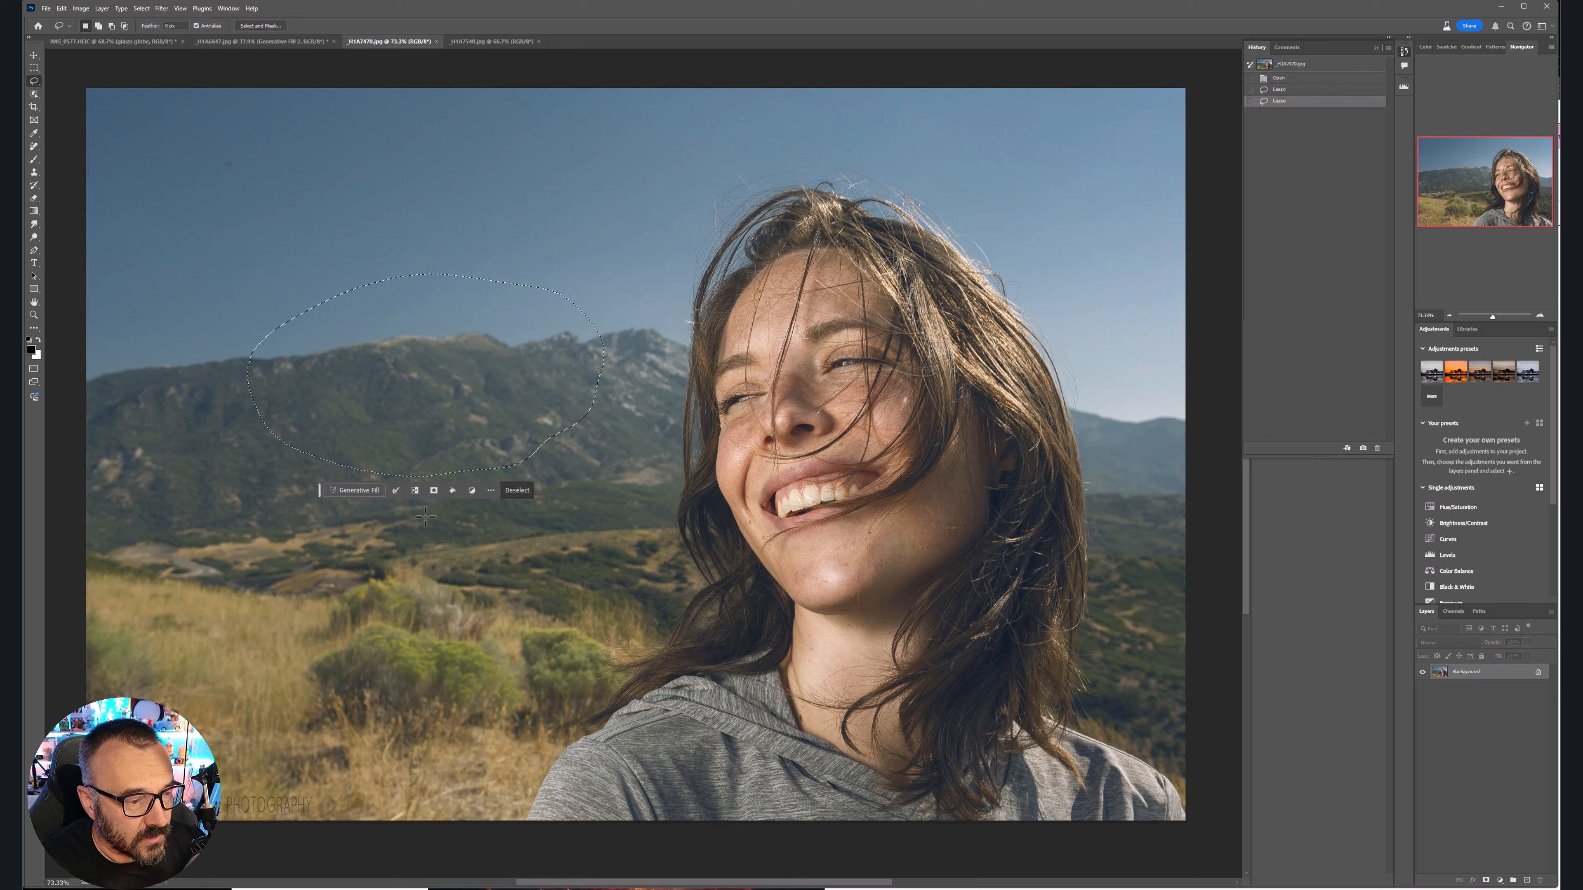
Run Generative Fill on the selected mountain area with the prompt "butterfly , yellow, matching background"
left_click(330, 493)
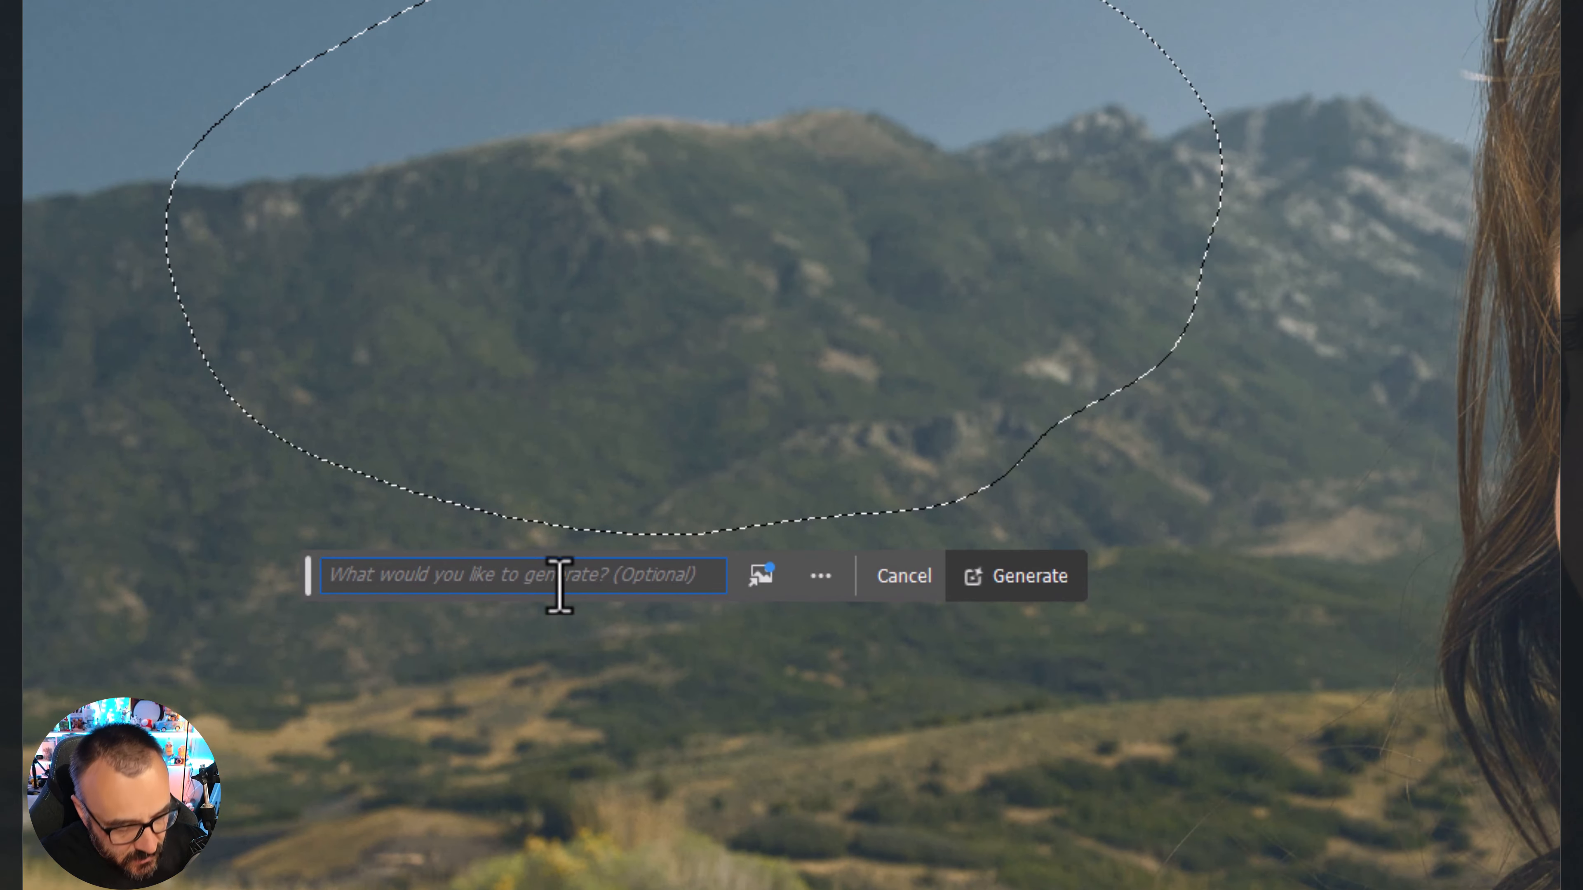
type("buterfly")
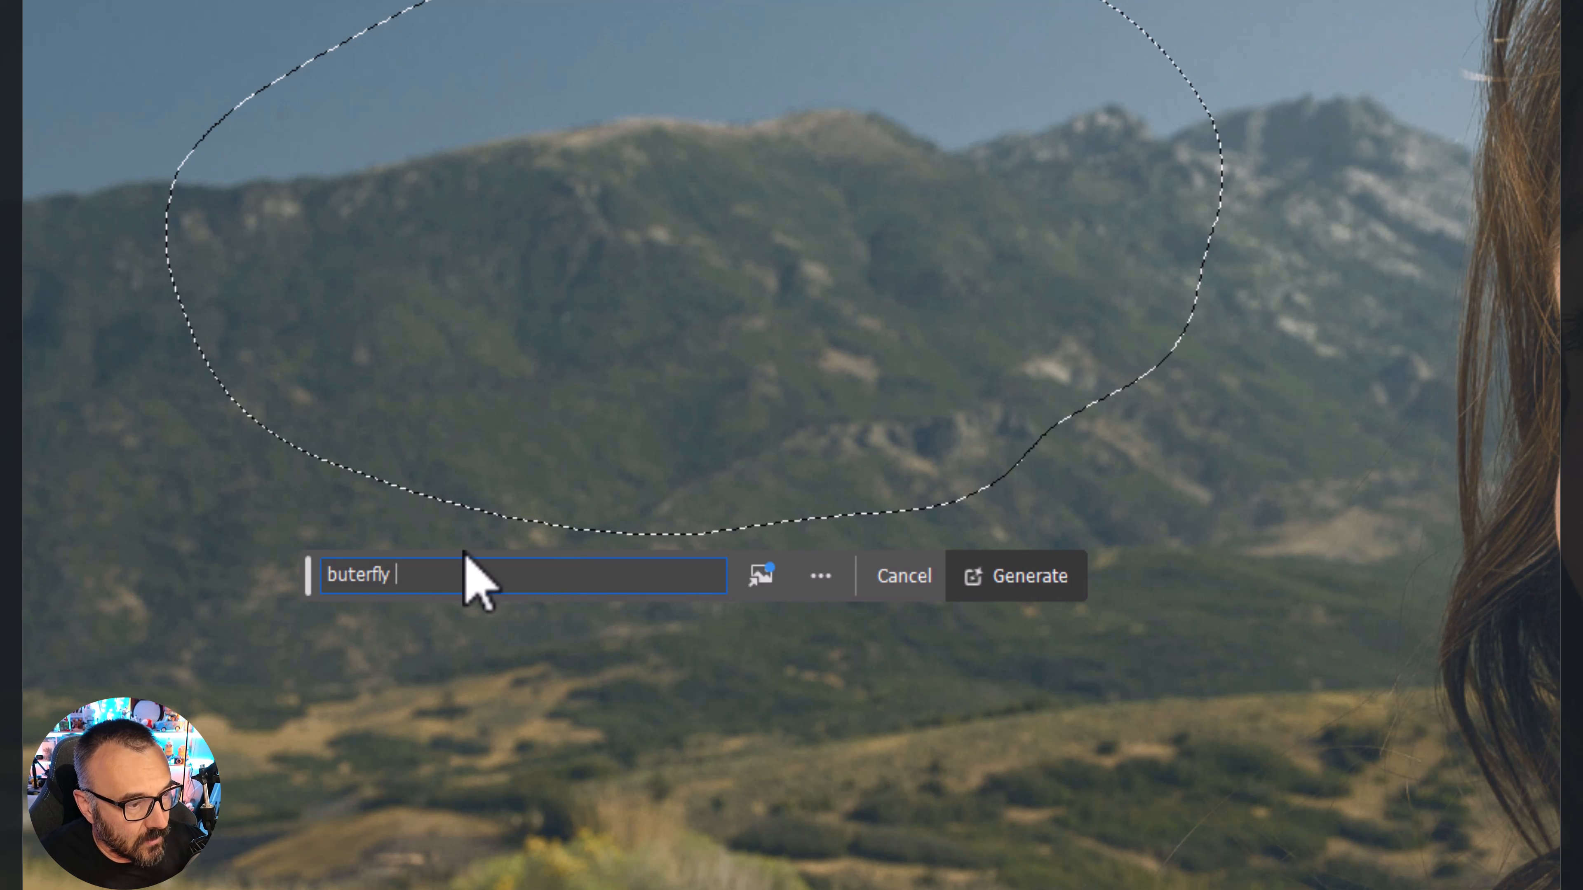
left_click(332, 575)
key("Right")
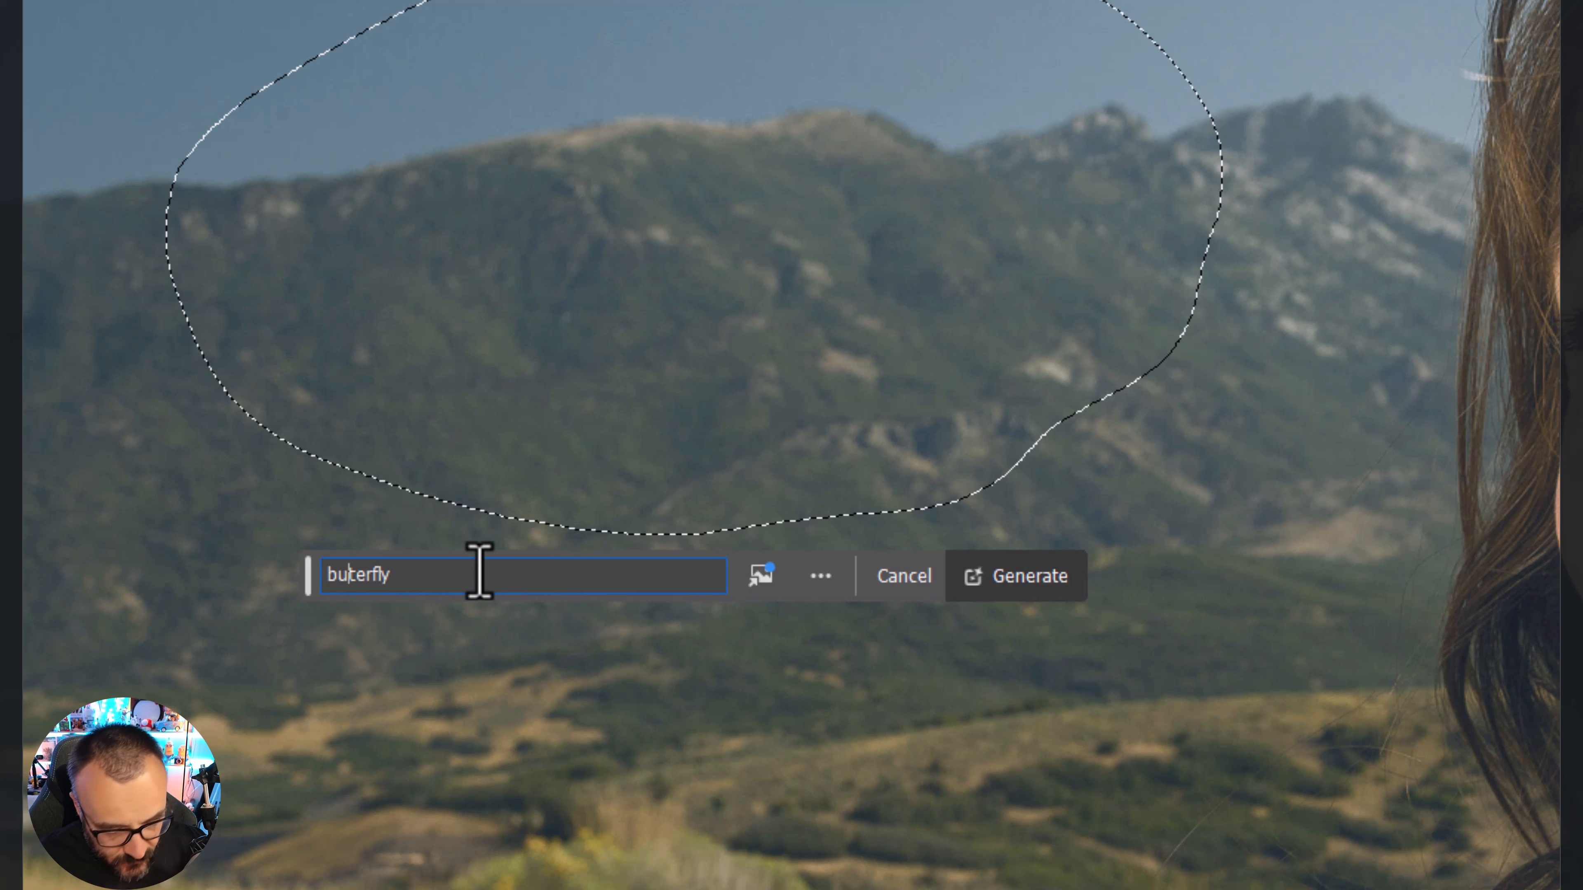
type("t")
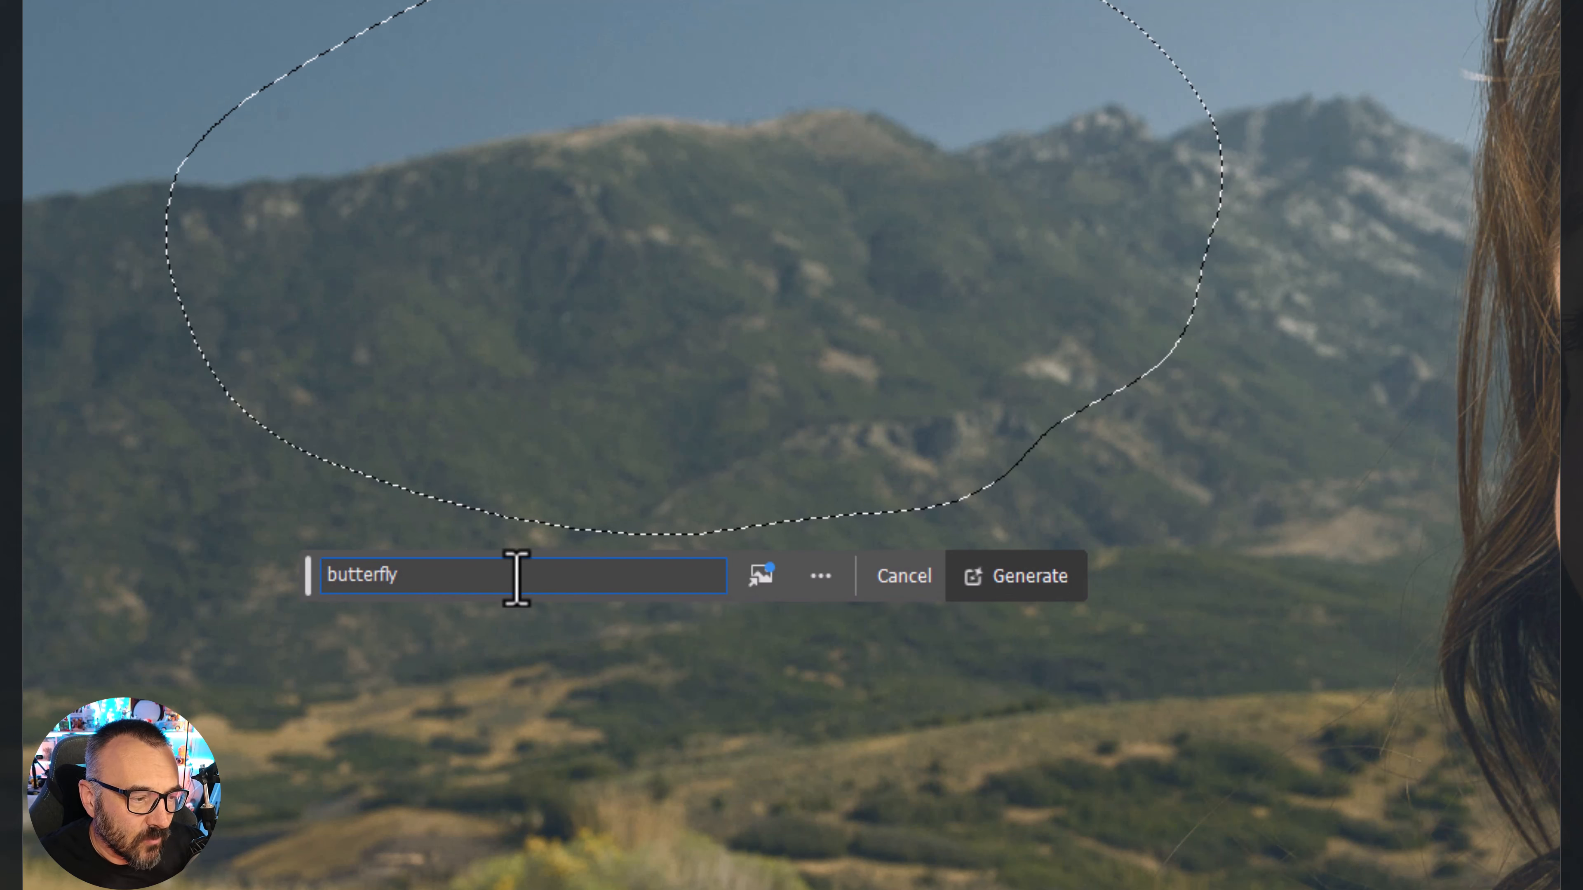
left_click(531, 575)
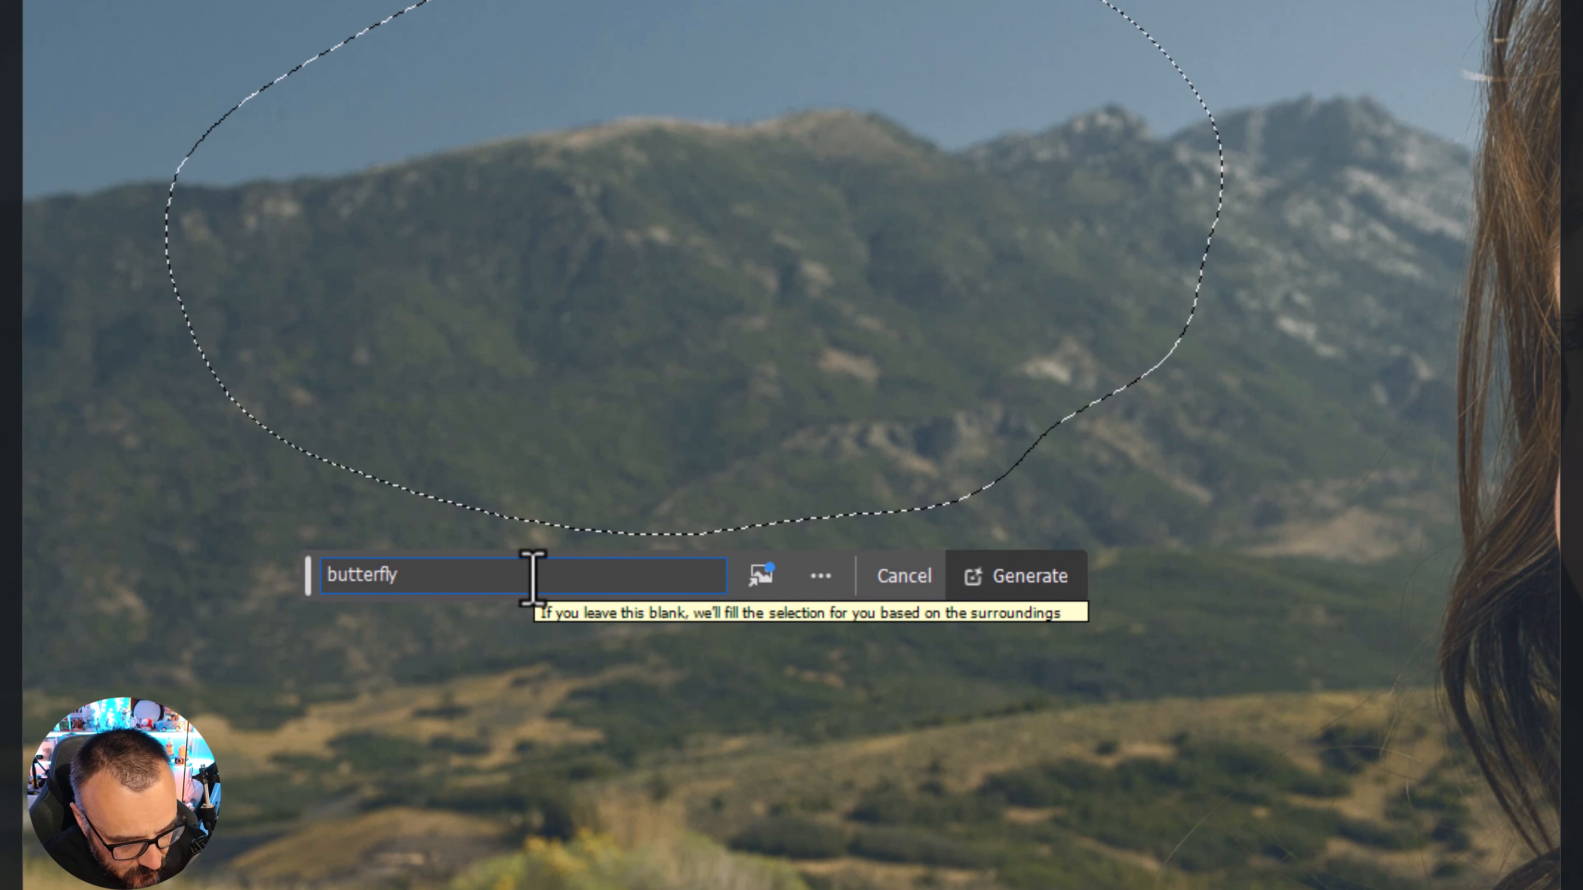
type(", yello")
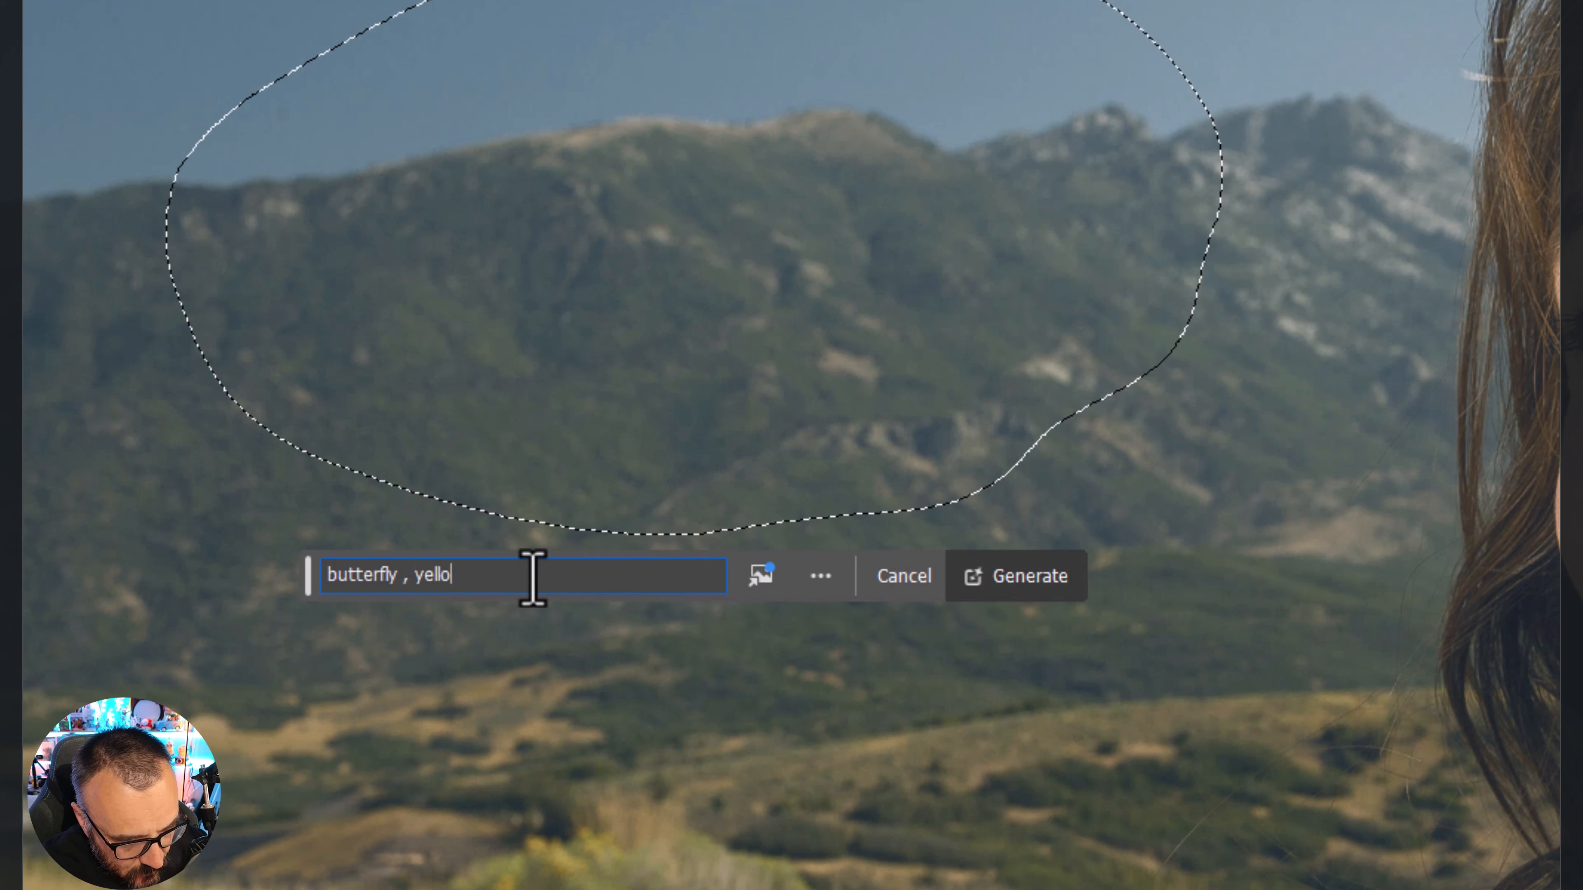
type("w, match")
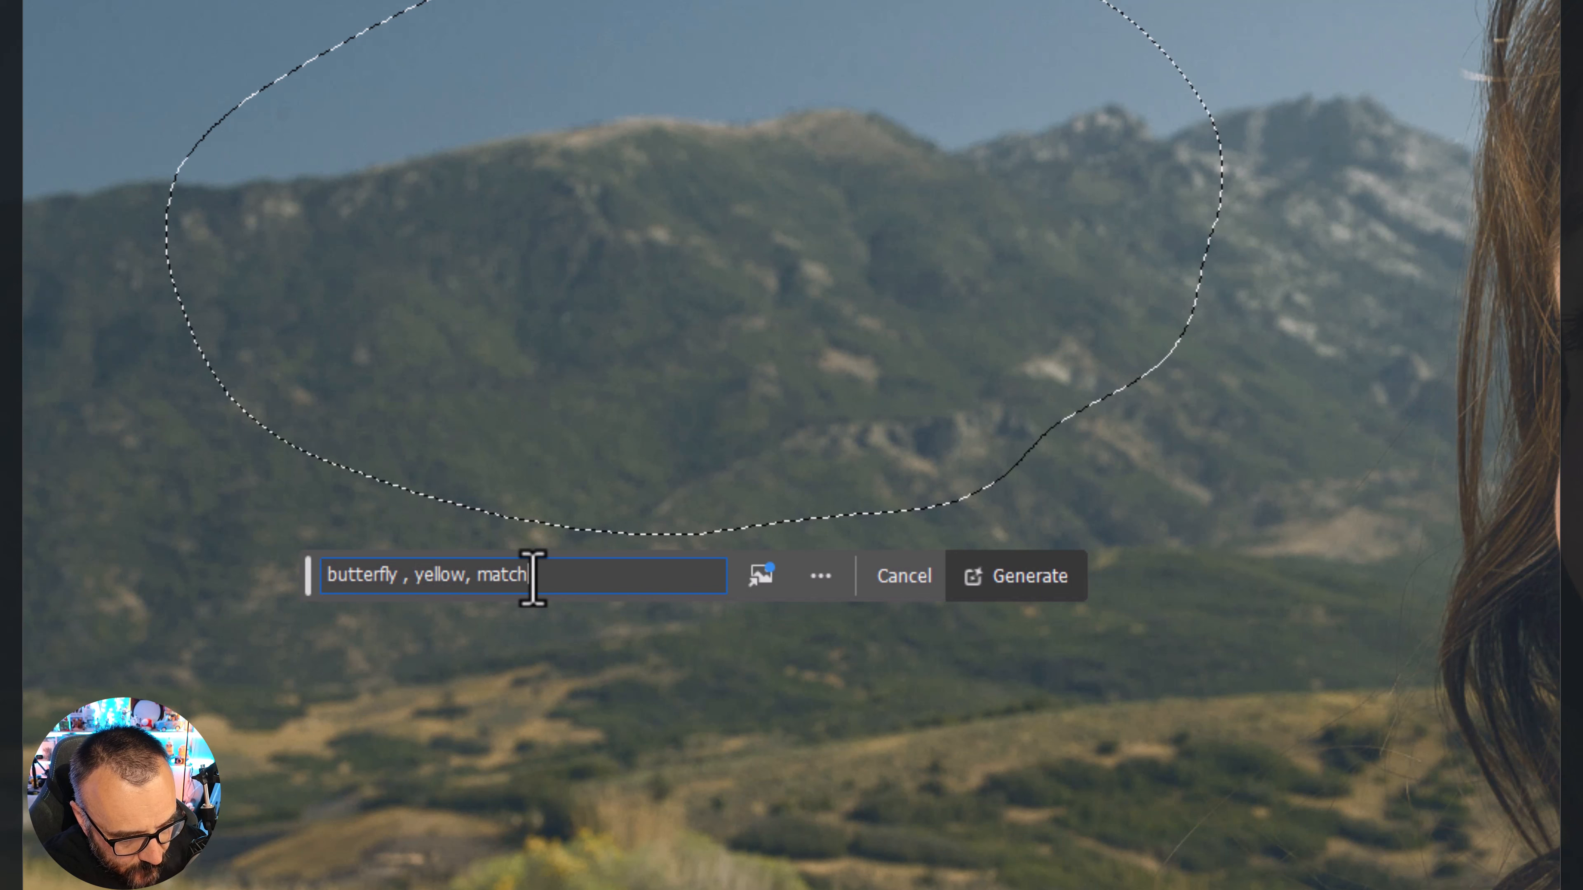
type("ing background")
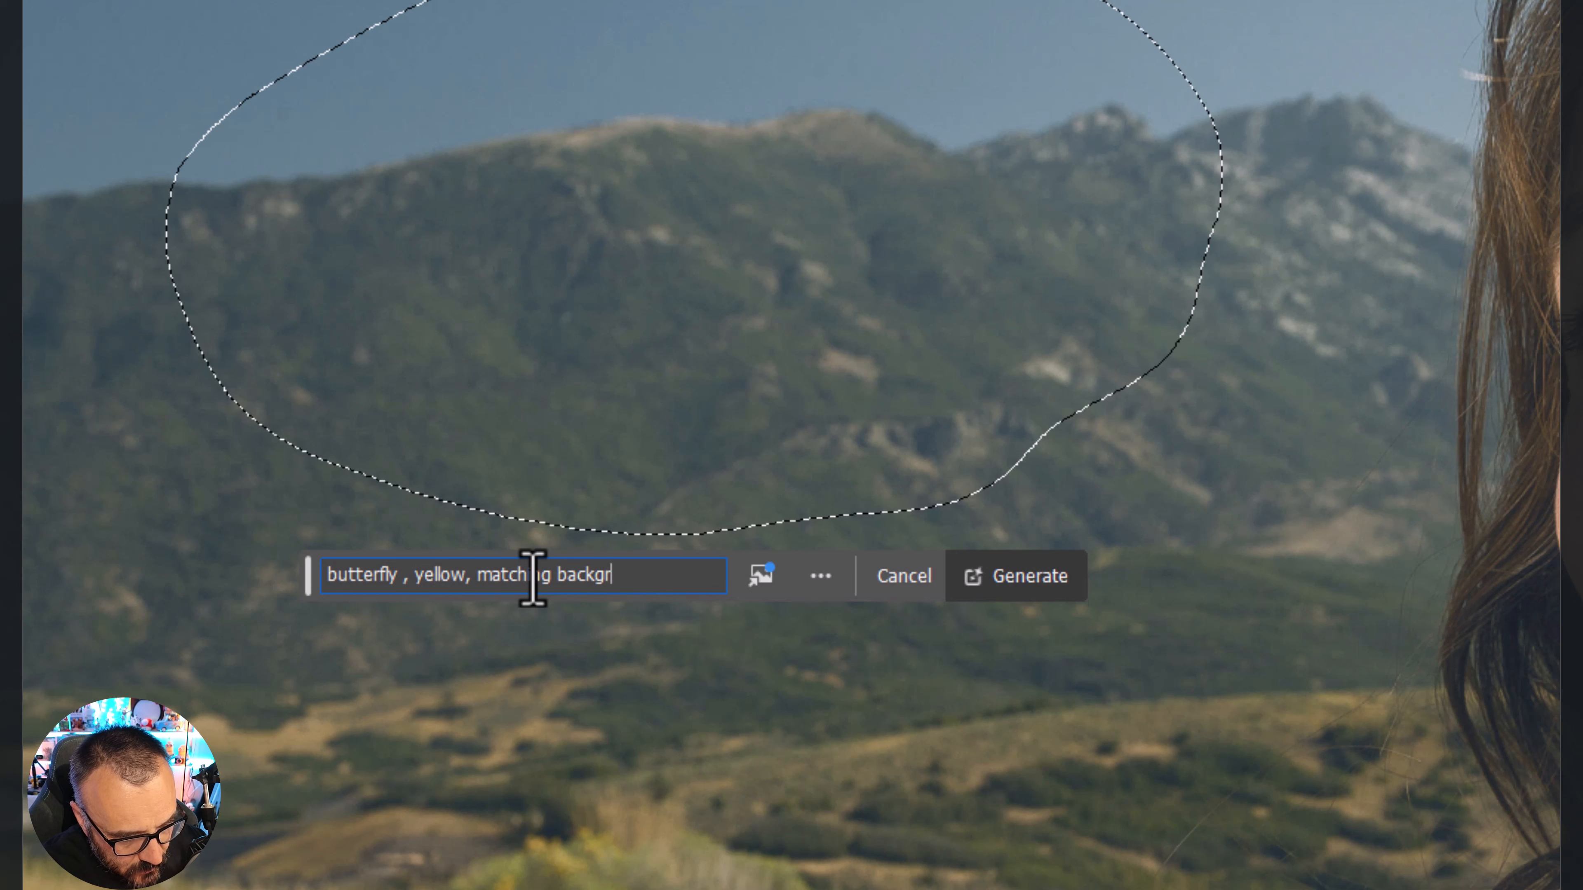
left_click(1012, 589)
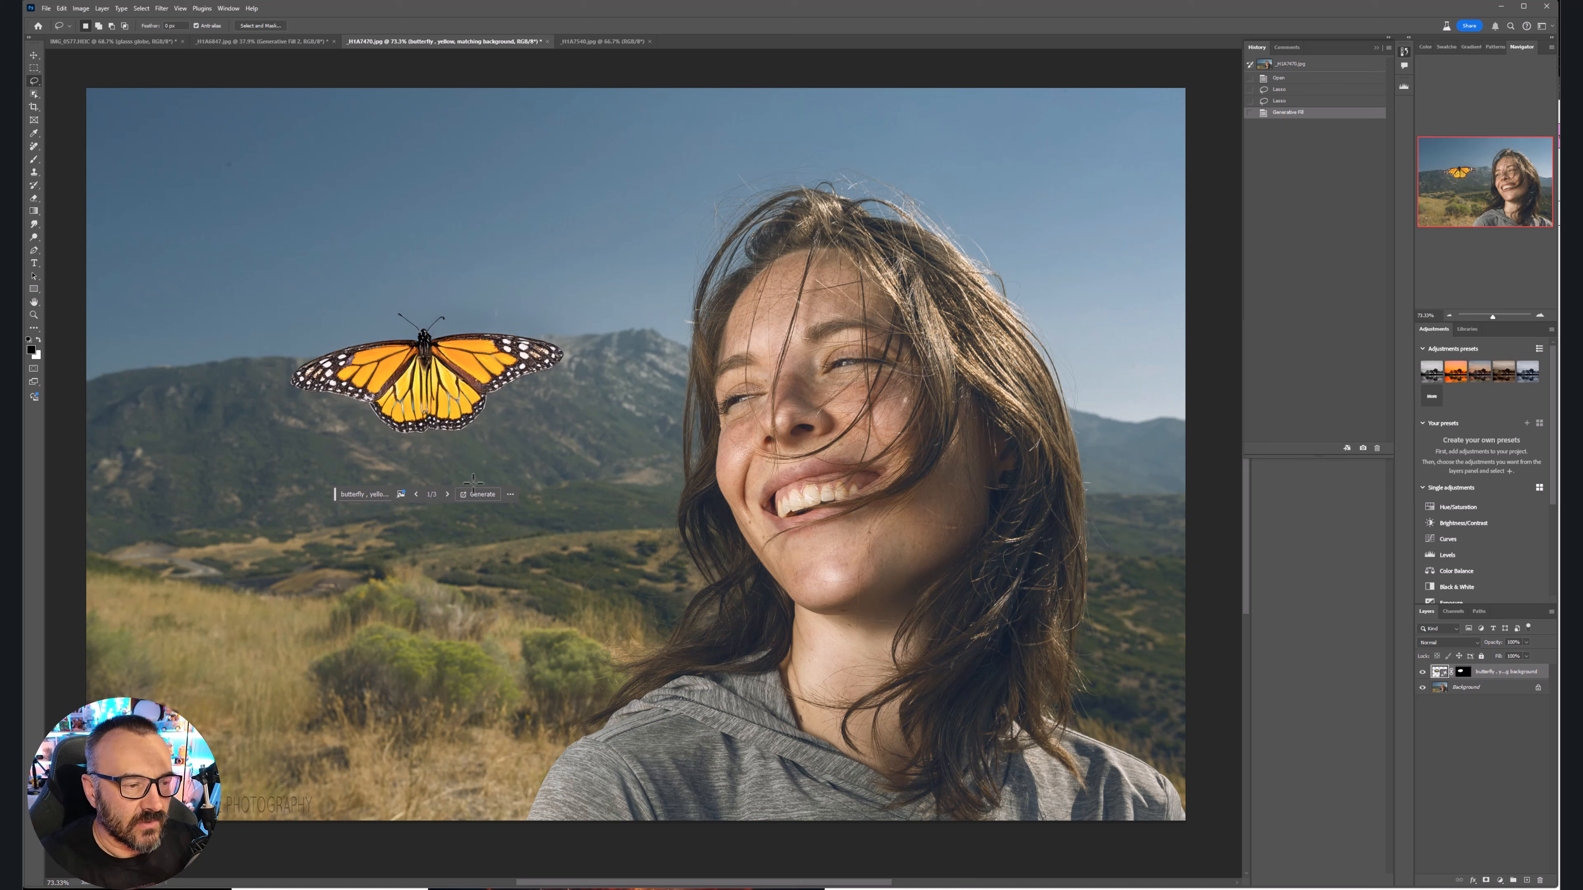
Step through to the third variation of the yellow butterfly fill and hide its layer
left_click(447, 494)
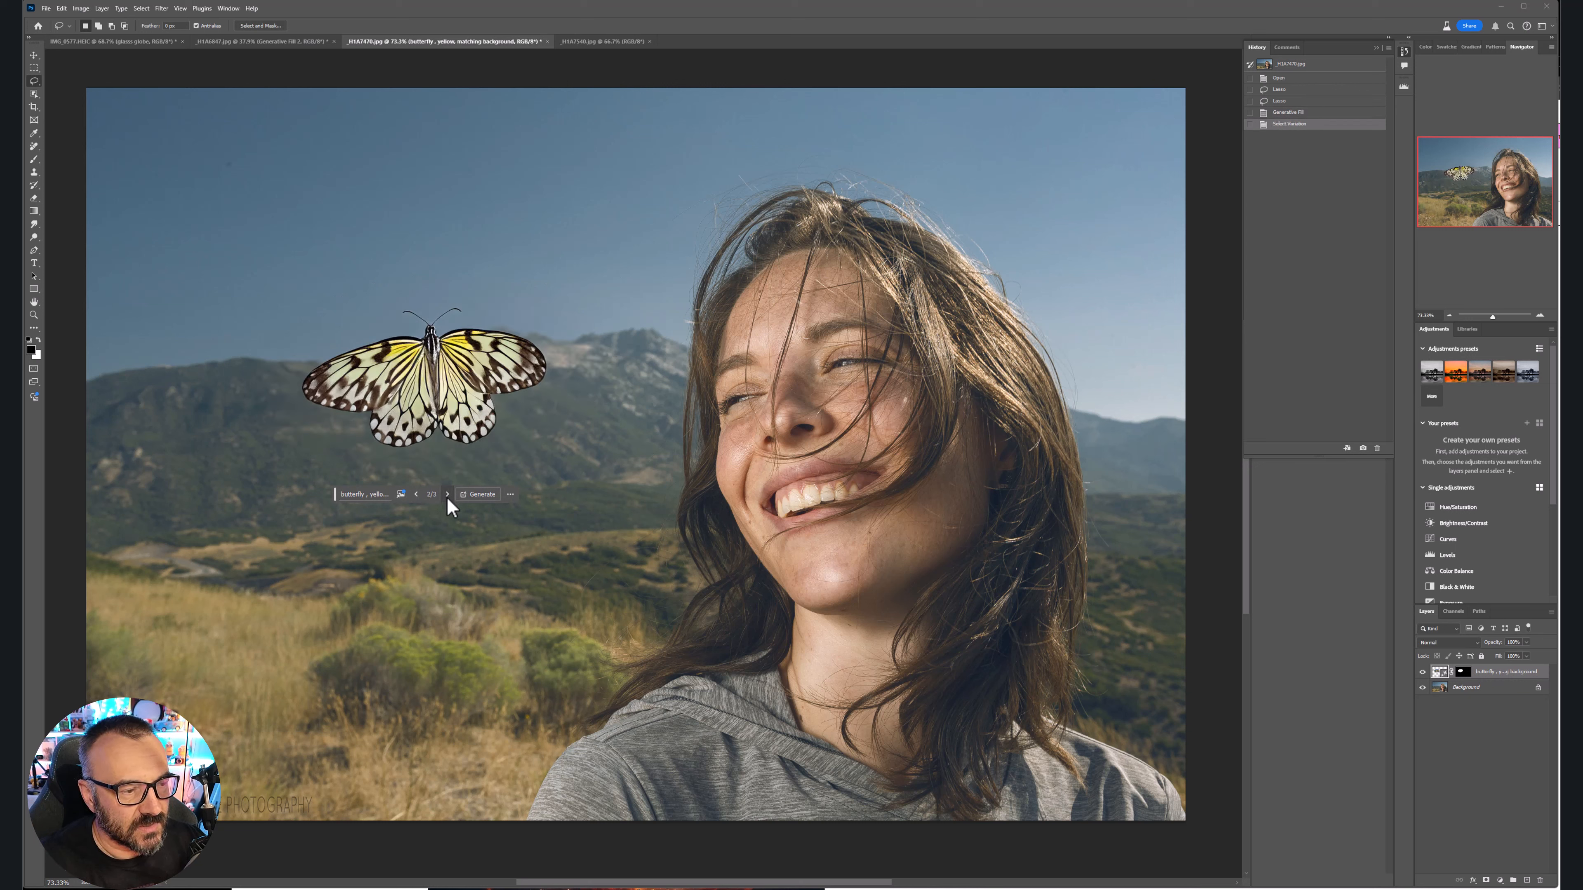
left_click(447, 495)
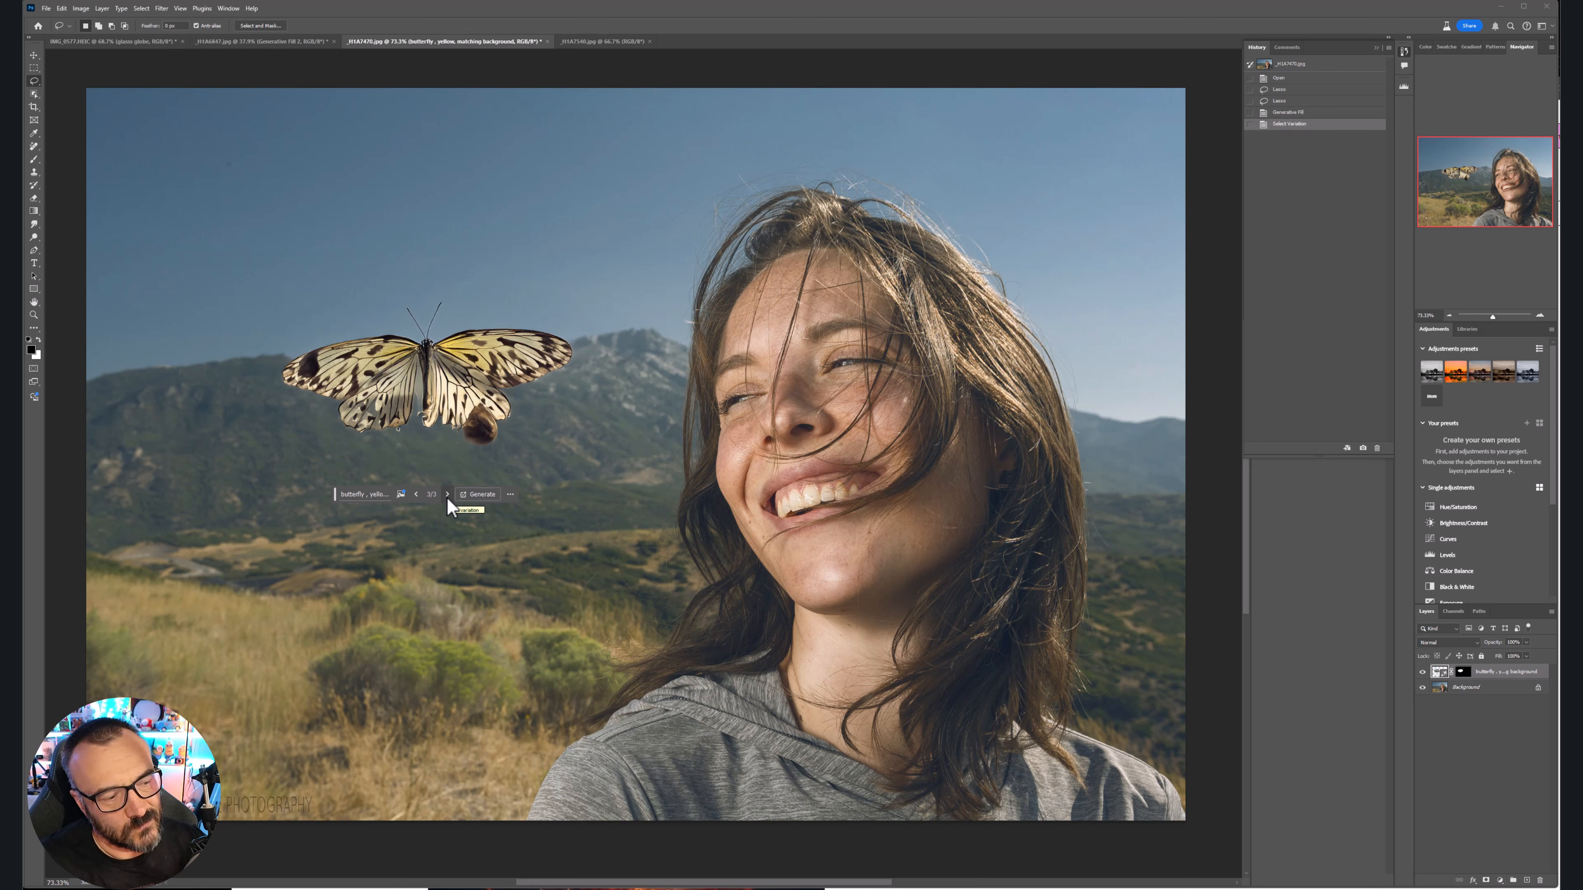
left_click(1423, 672)
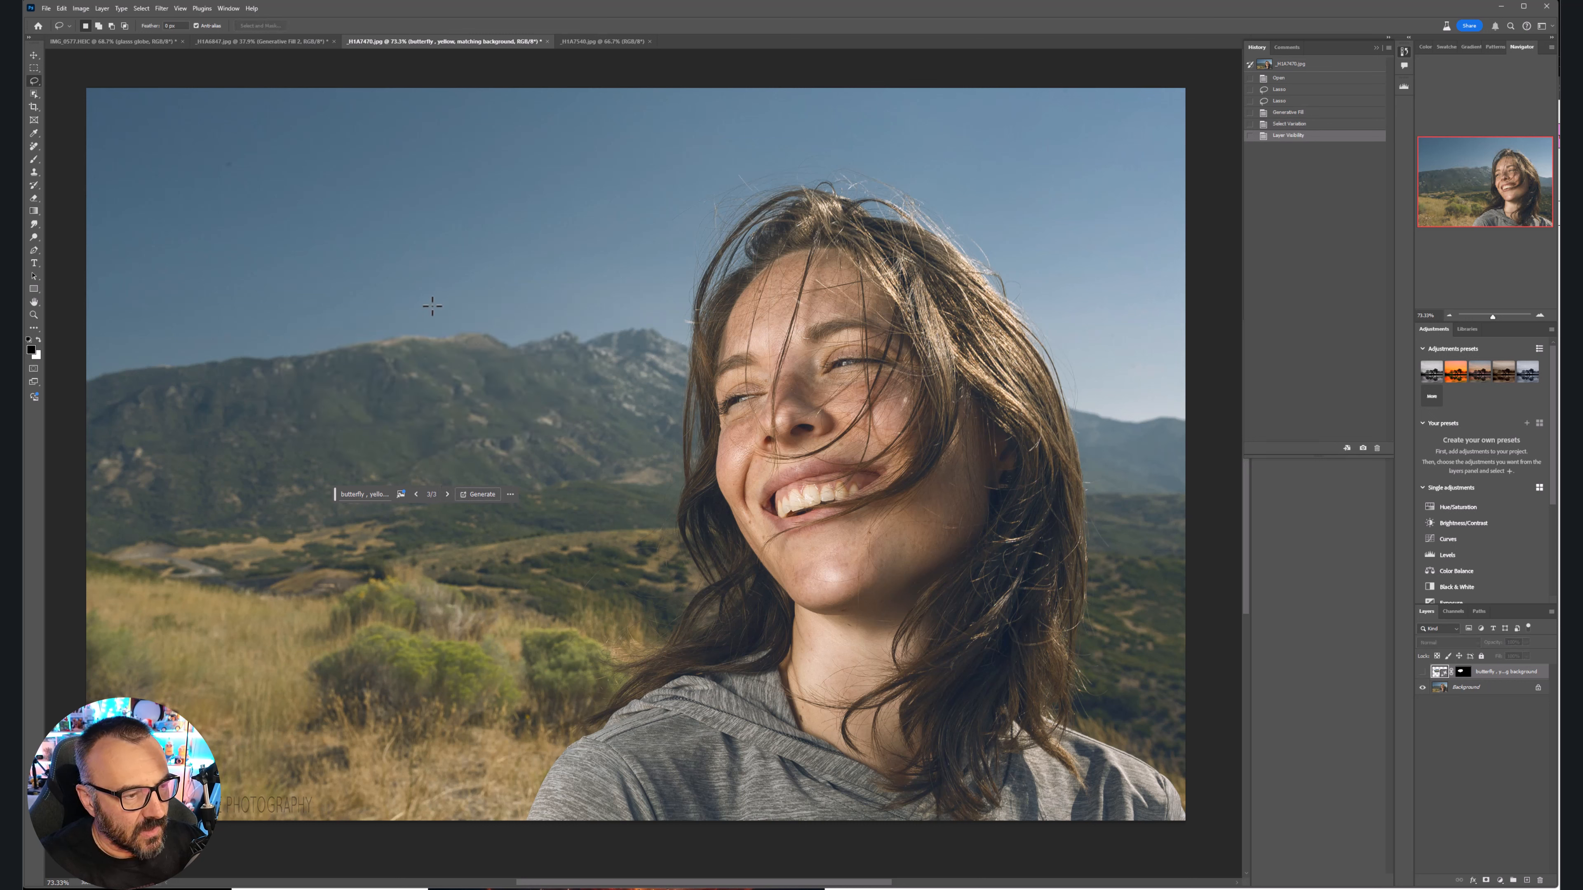
Lasso a new oval over the mountains and run Generative Fill with the prompt "flying butterfly, side view, flapping wings, fast"
mouse_move(434, 303)
left_mouse_down()
mouse_move(374, 301)
mouse_move(297, 387)
mouse_move(353, 466)
mouse_move(499, 534)
mouse_move(585, 444)
mouse_move(588, 334)
mouse_move(476, 292)
mouse_move(374, 293)
left_mouse_up()
left_click_drag(462, 382, 454, 387)
mouse_move(431, 269)
left_mouse_down()
mouse_move(301, 359)
mouse_move(365, 518)
mouse_move(560, 529)
mouse_move(650, 371)
mouse_move(584, 280)
mouse_move(436, 270)
left_mouse_up()
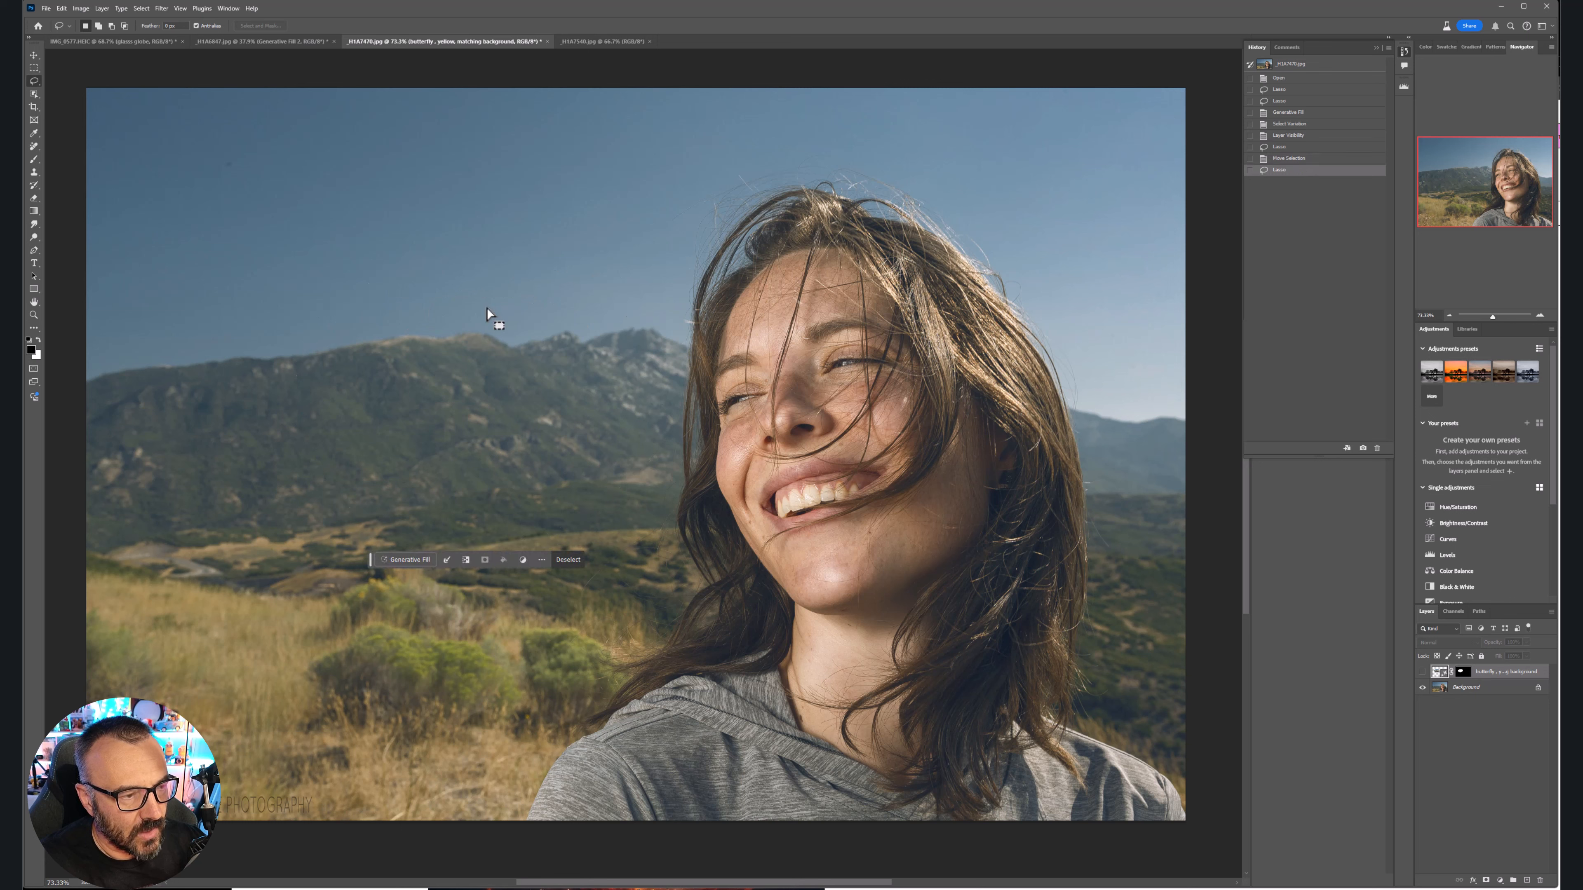
left_click(419, 559)
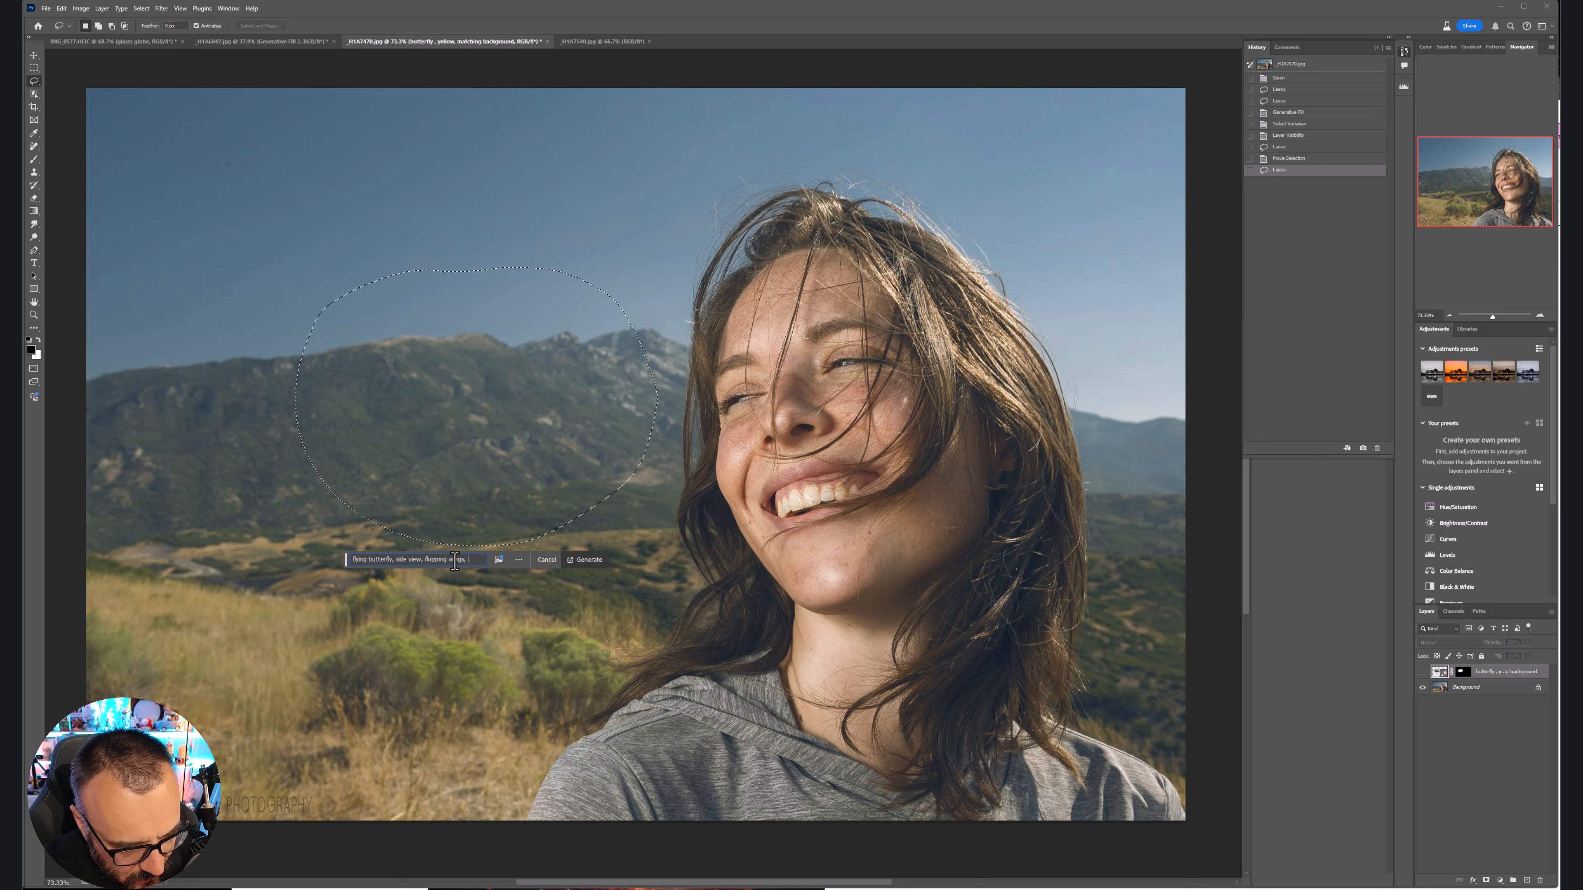
type("f")
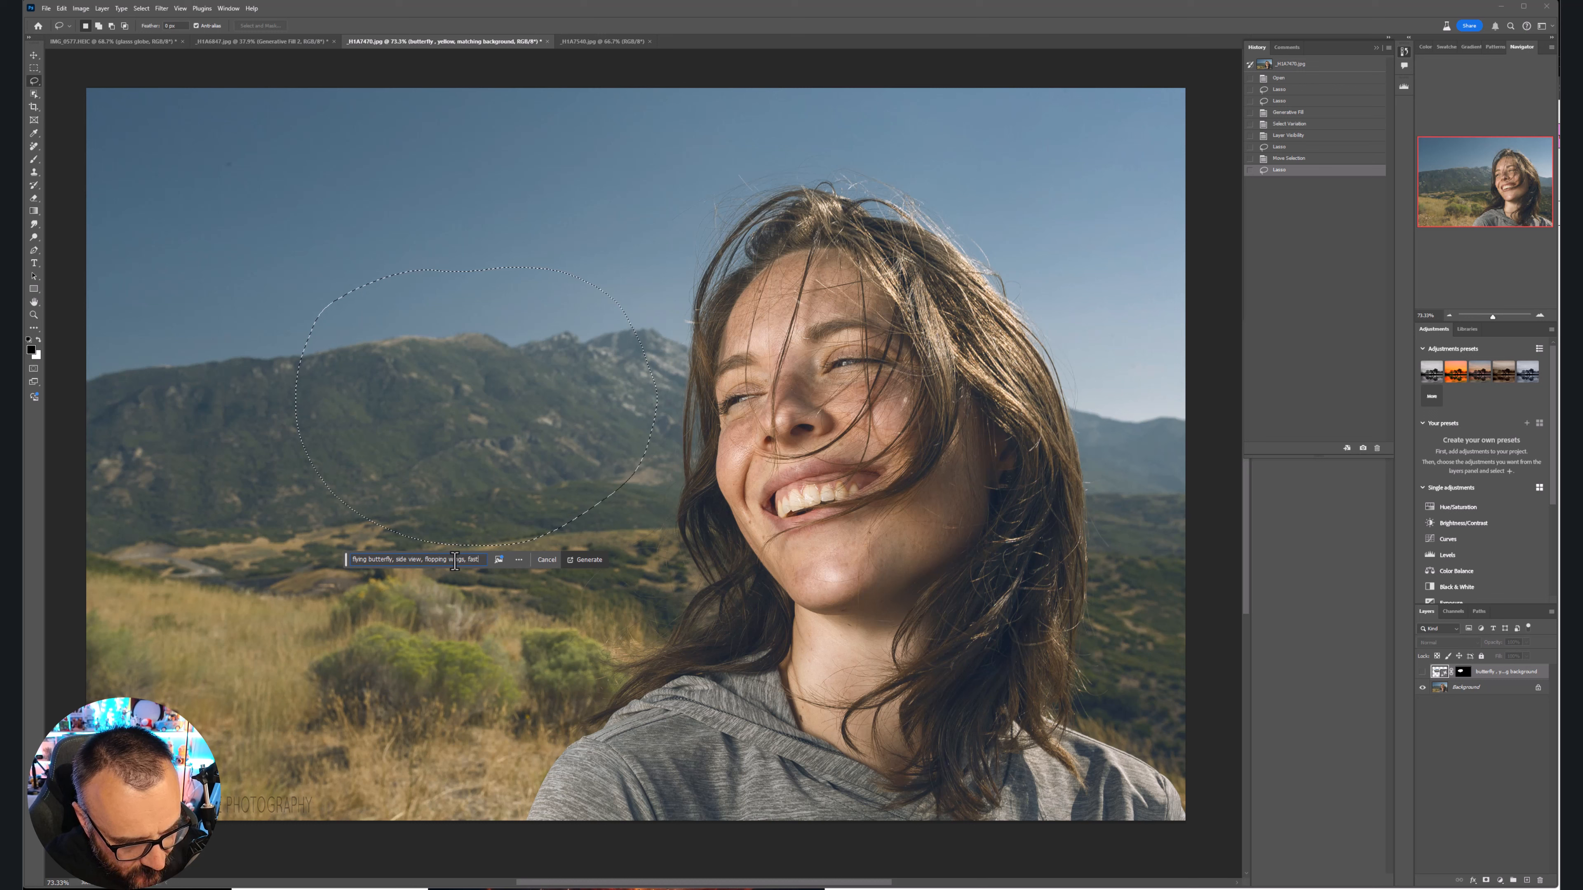
type("ast")
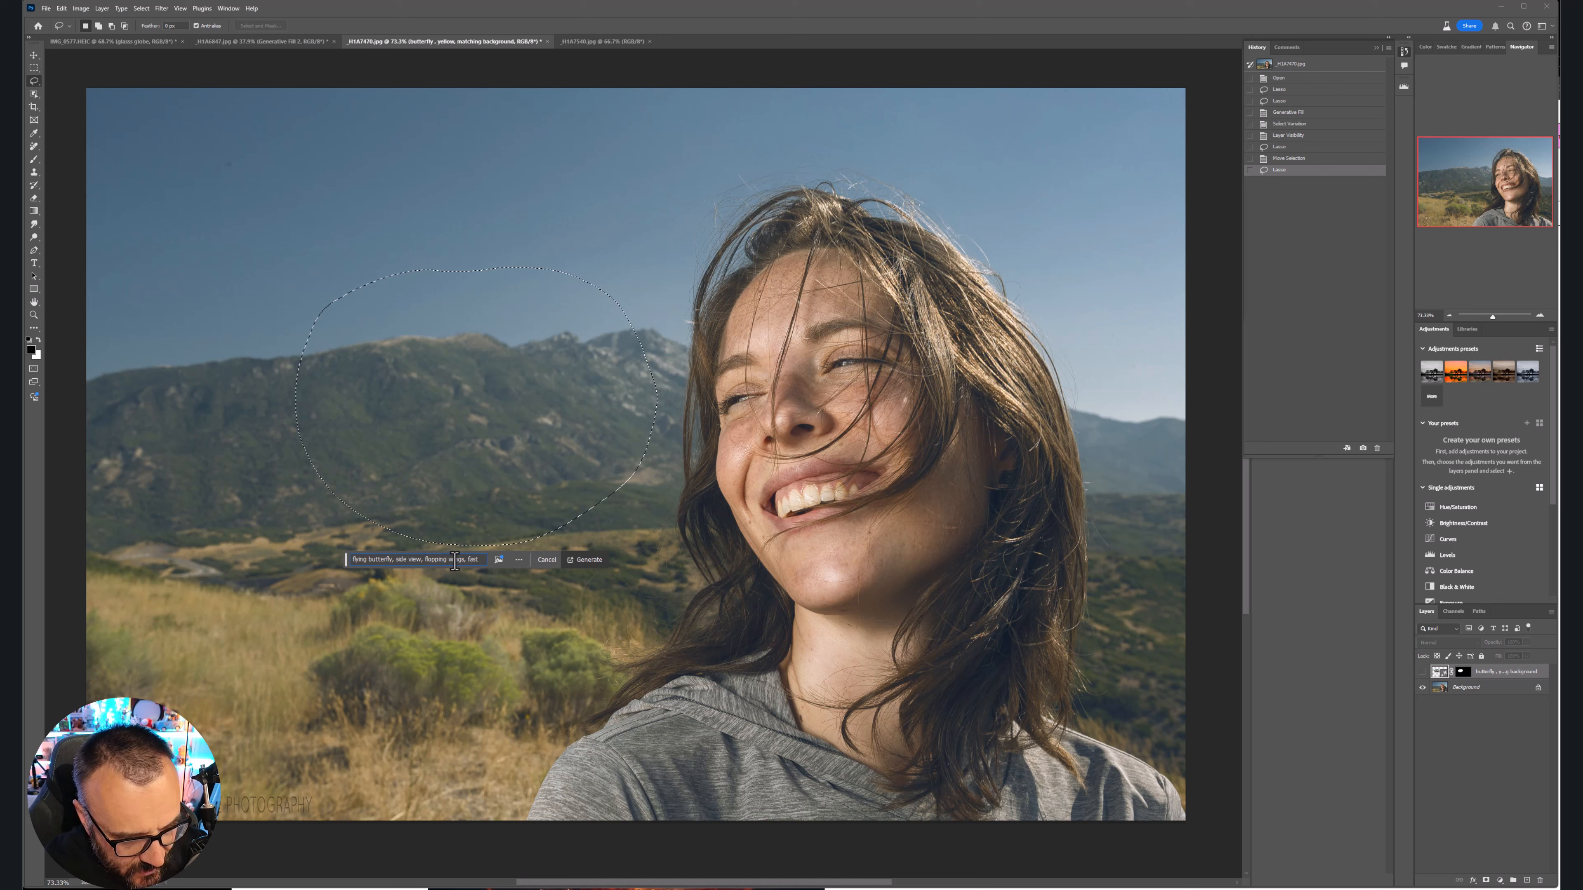
left_click(585, 561)
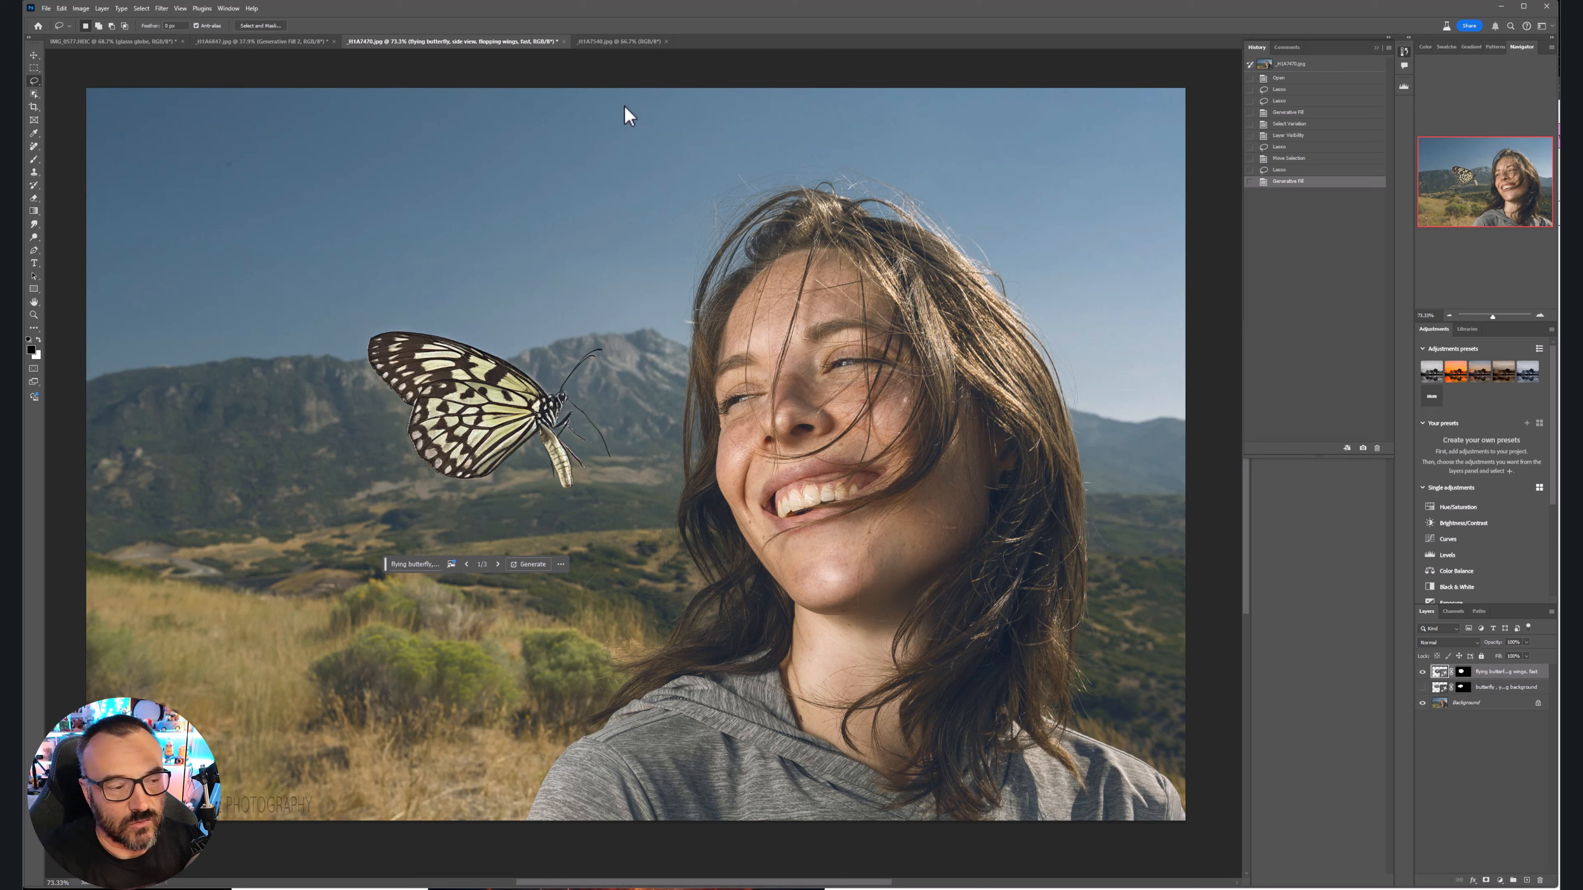
Cycle through the three flying butterfly variations back to the first one and hide that layer
left_click(498, 564)
left_click(498, 565)
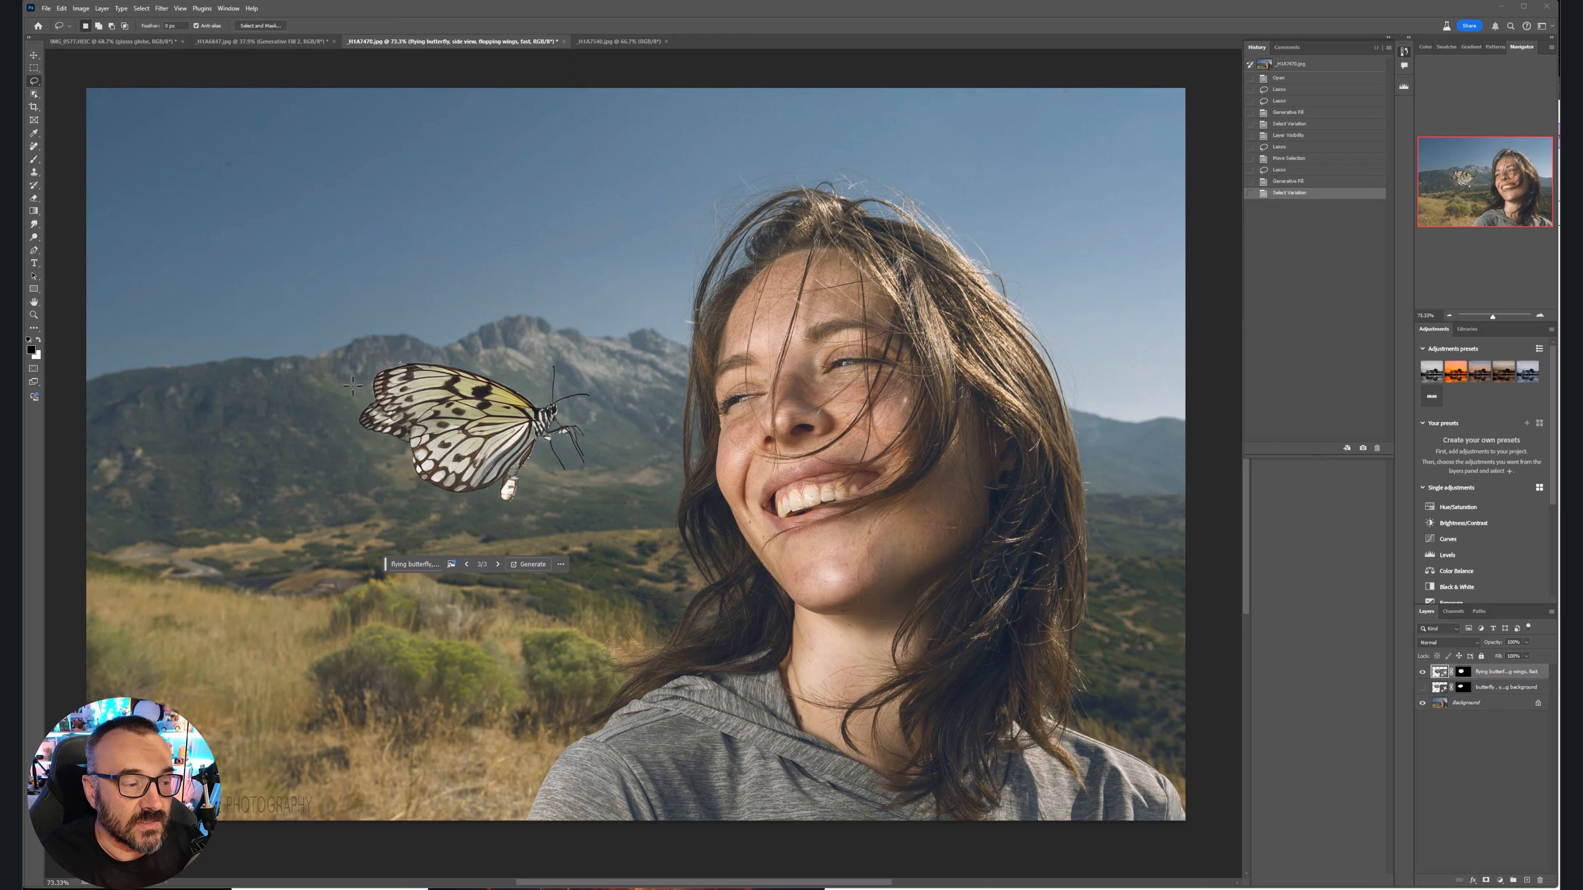
left_click(498, 565)
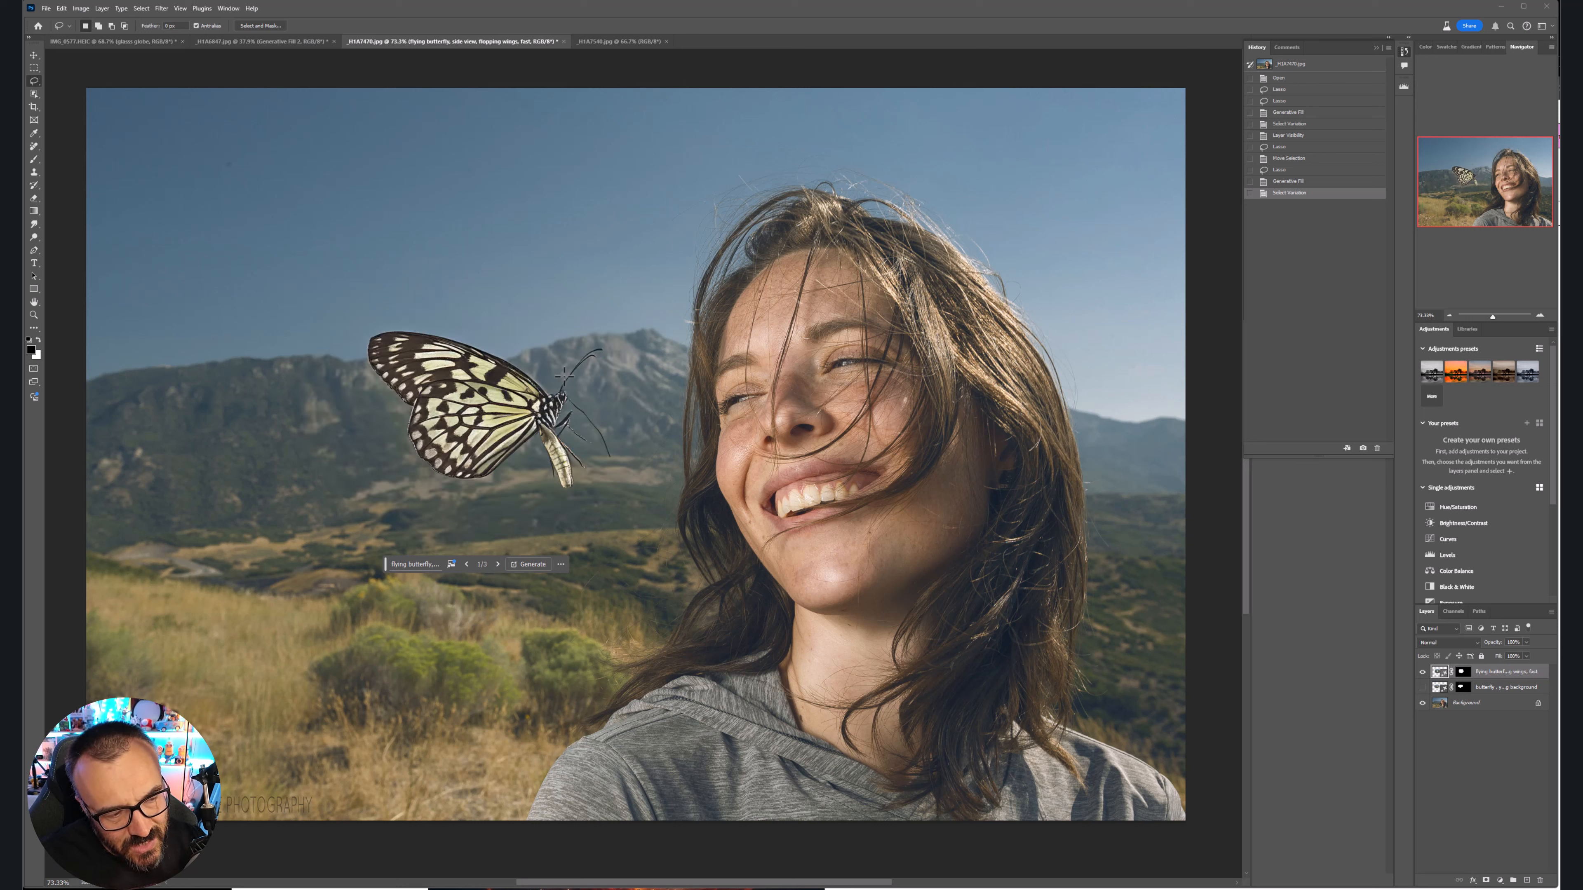
left_click(1422, 671)
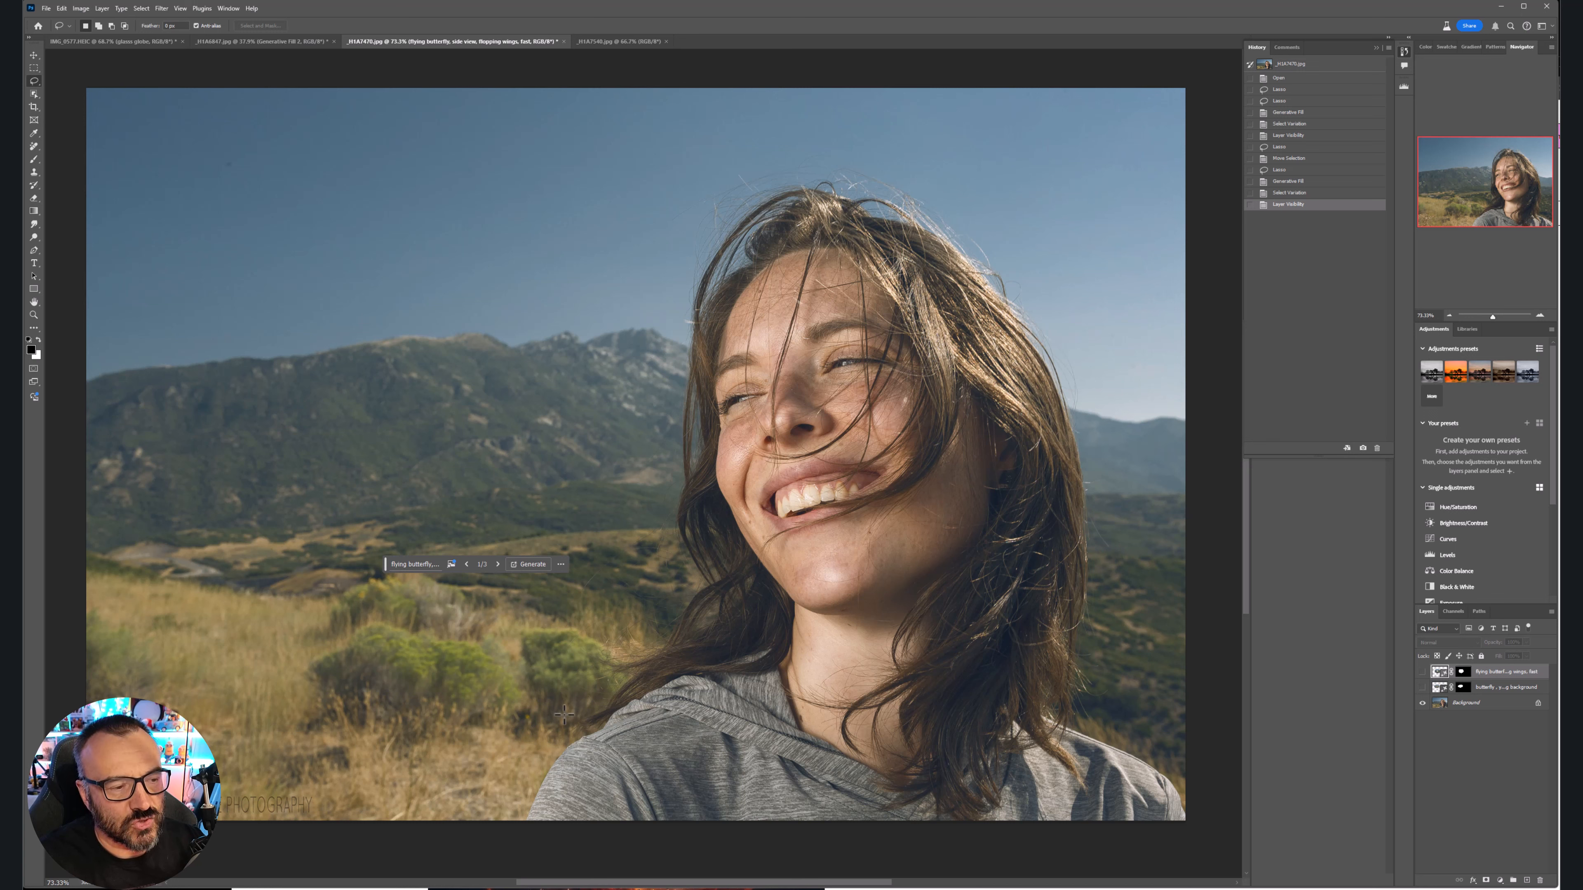
Lasso a large oval over the mountains and run Generative Fill with the prompt "air baloon, far in background, blur dof, matching scene"
mouse_move(493, 318)
left_mouse_down()
mouse_move(238, 342)
mouse_move(223, 524)
mouse_move(326, 562)
mouse_move(468, 577)
mouse_move(567, 524)
mouse_move(589, 401)
mouse_move(491, 319)
left_mouse_up()
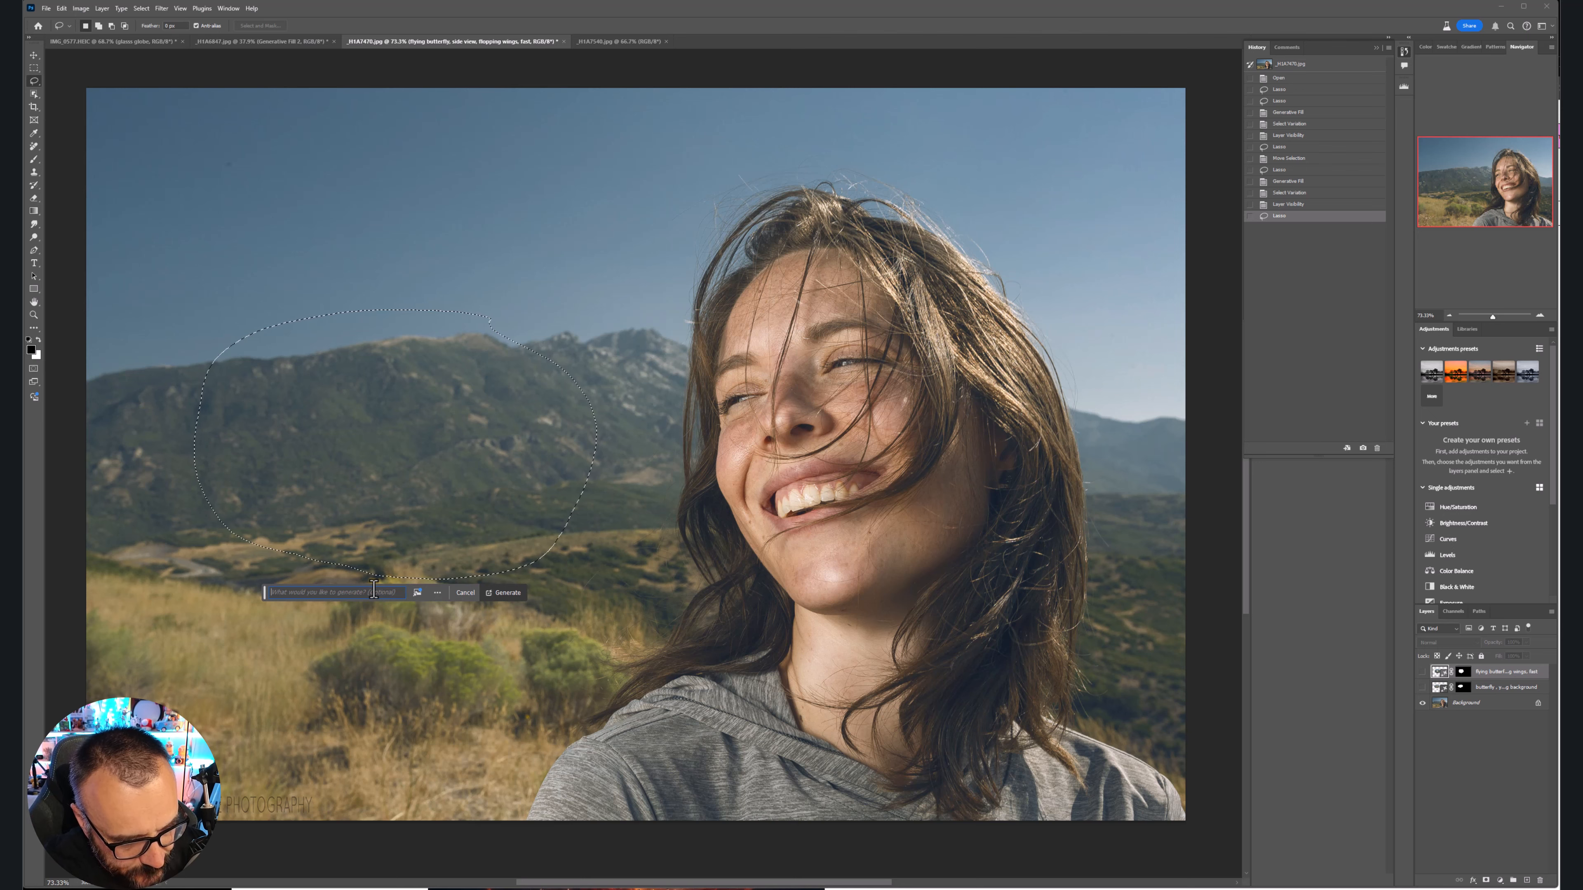
type("h")
key("BackSpace")
type("air b")
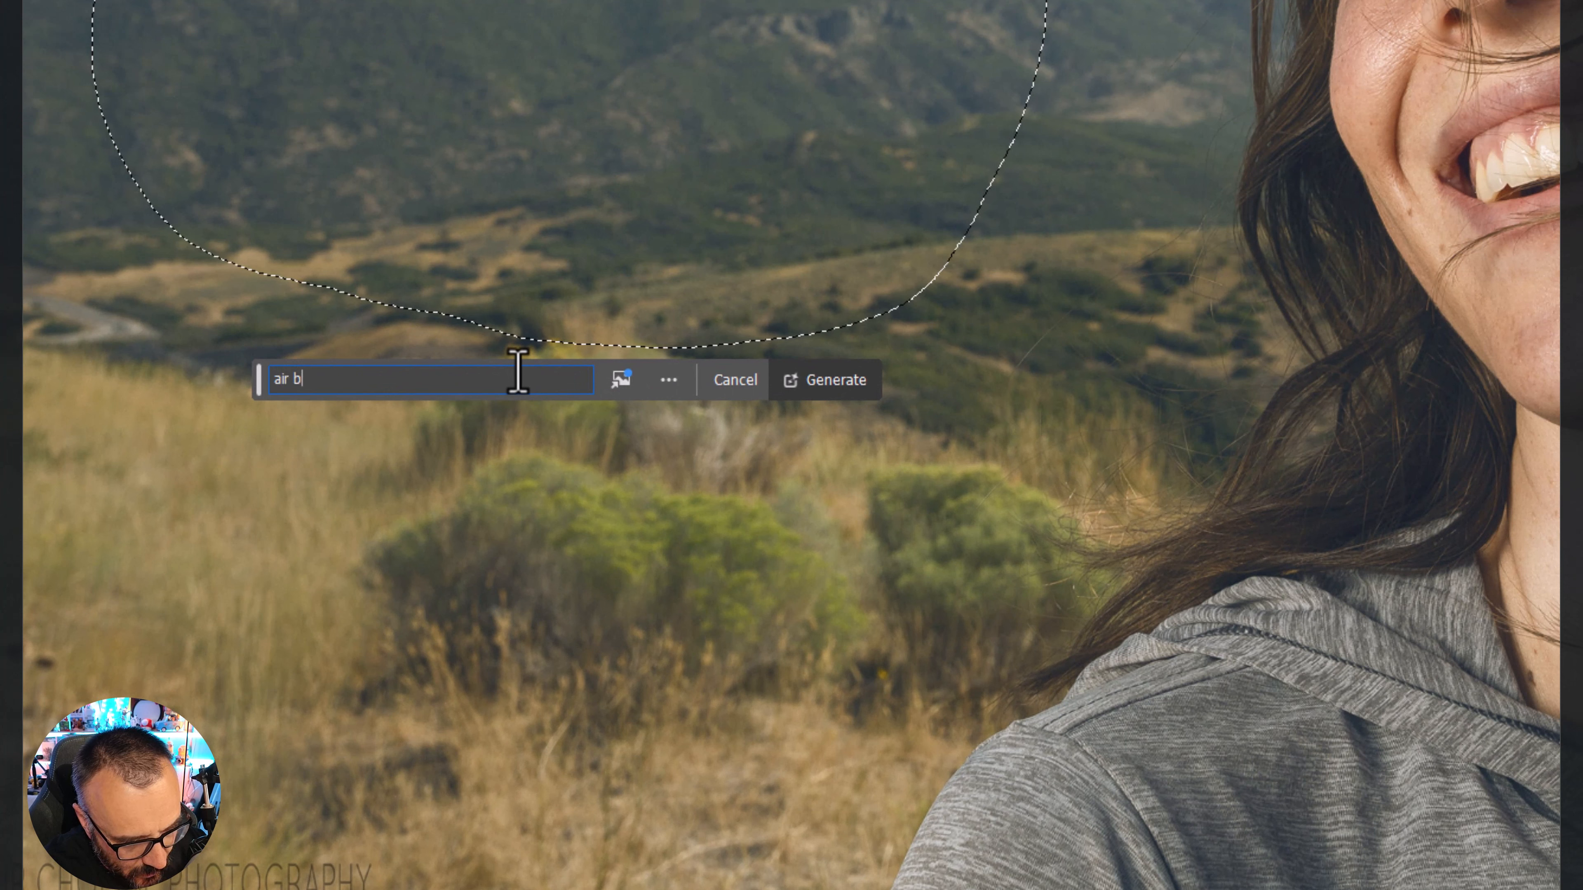
type("aloon")
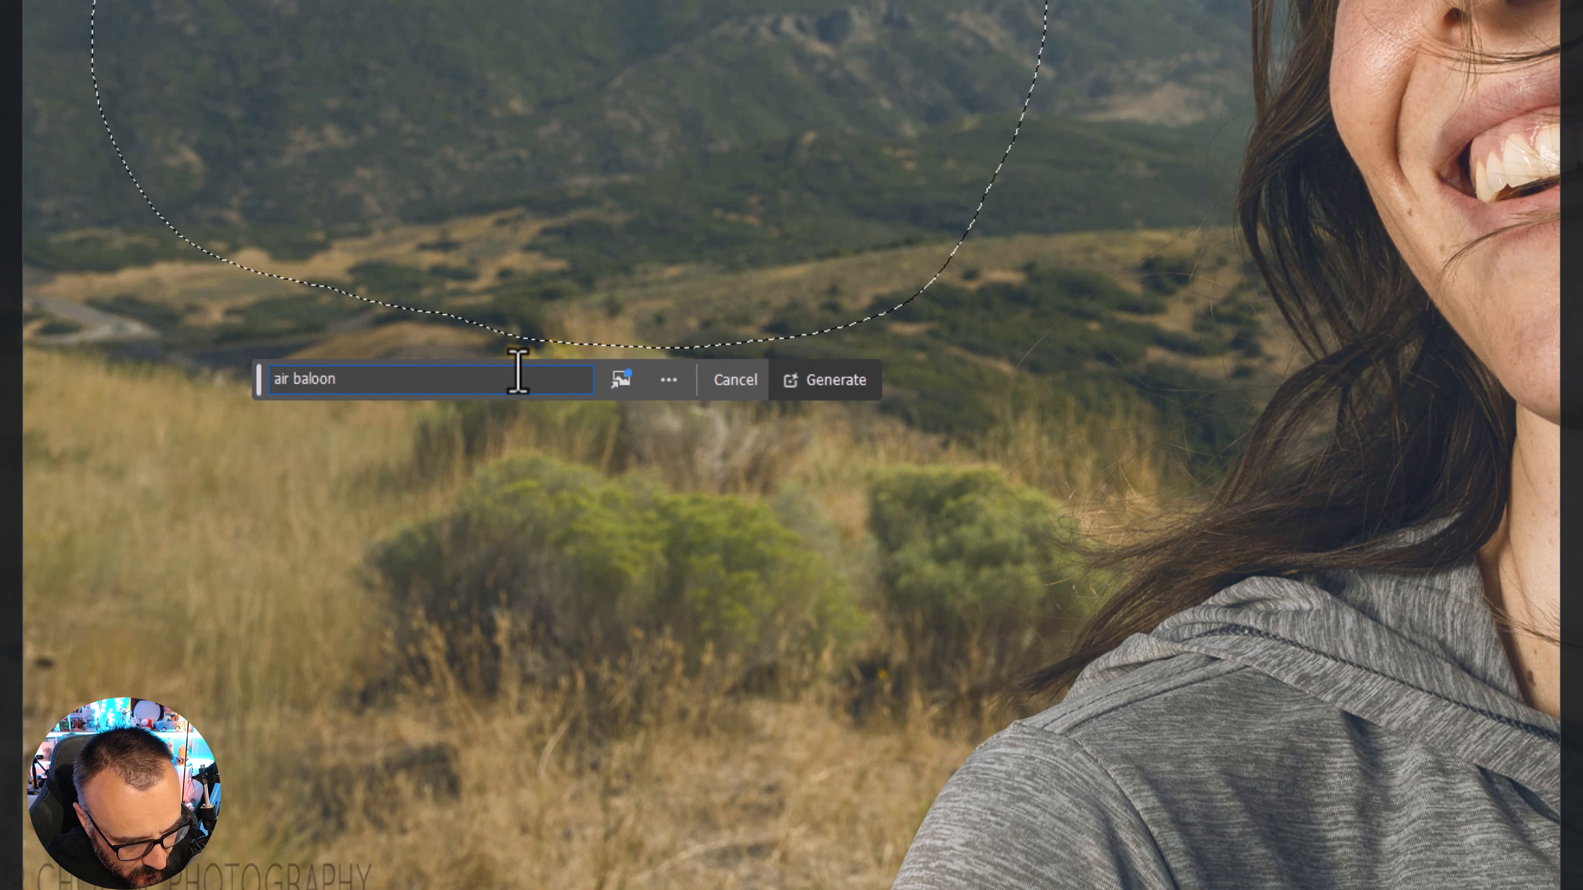
type(", far i")
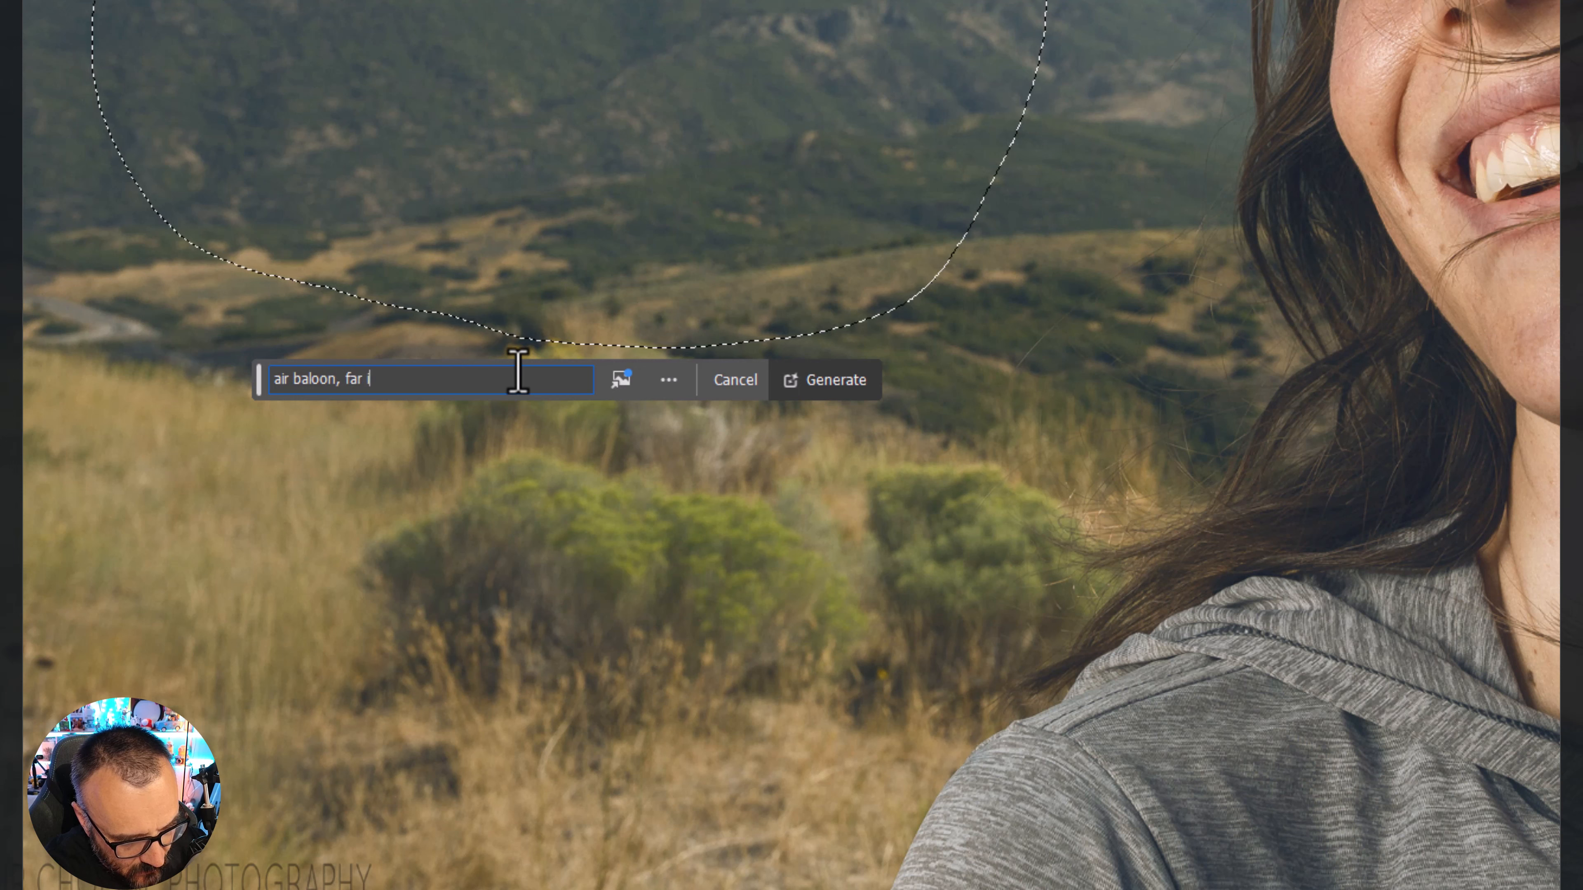
type("n background, blur dof, mat")
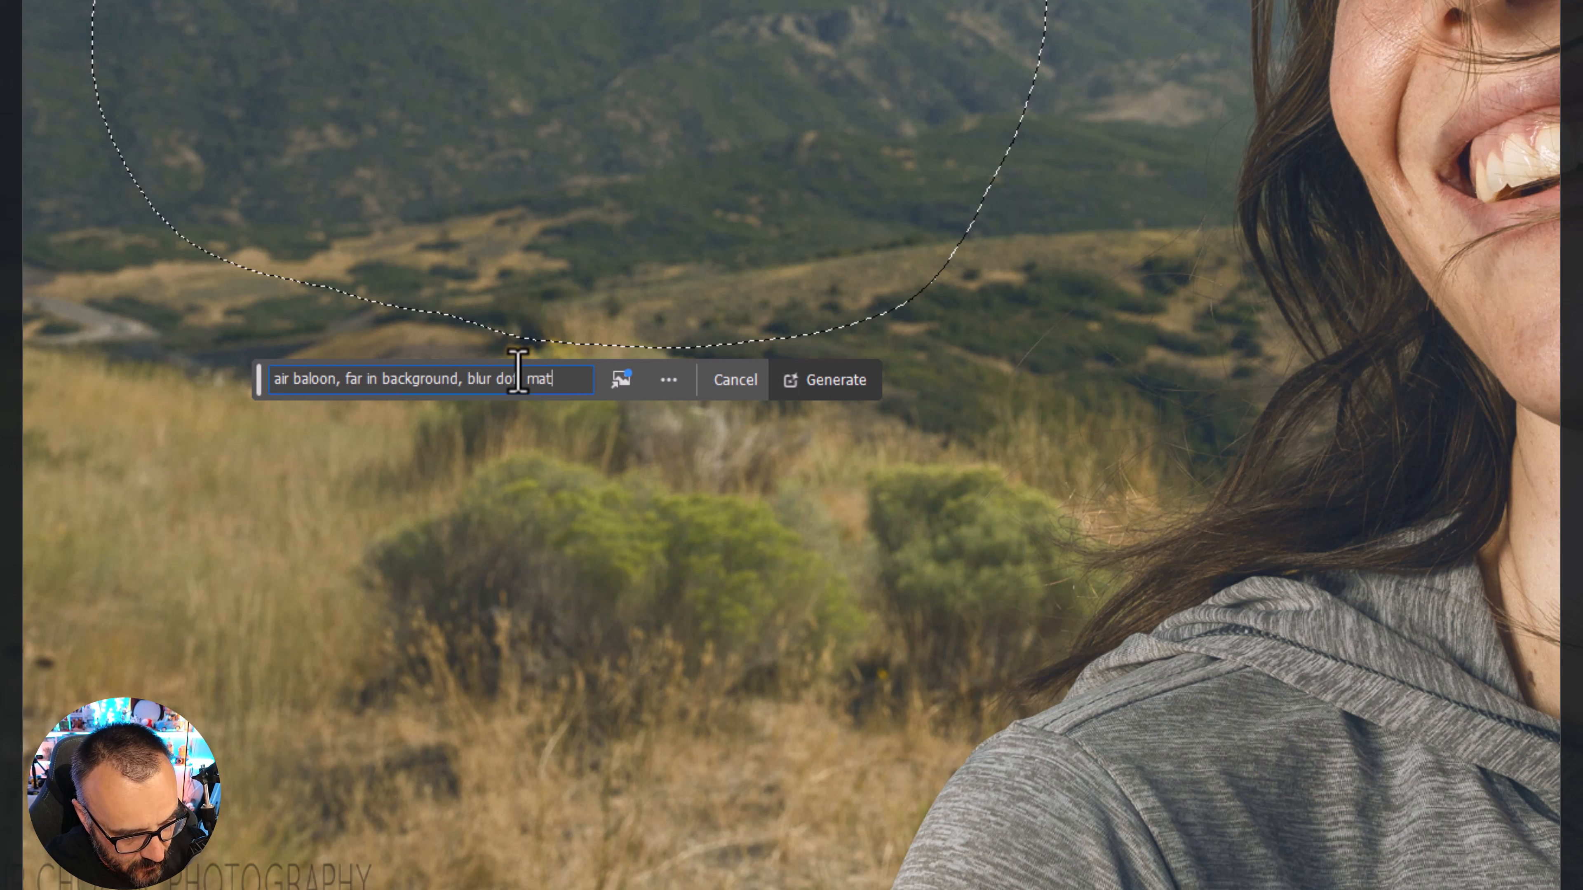
type("scen")
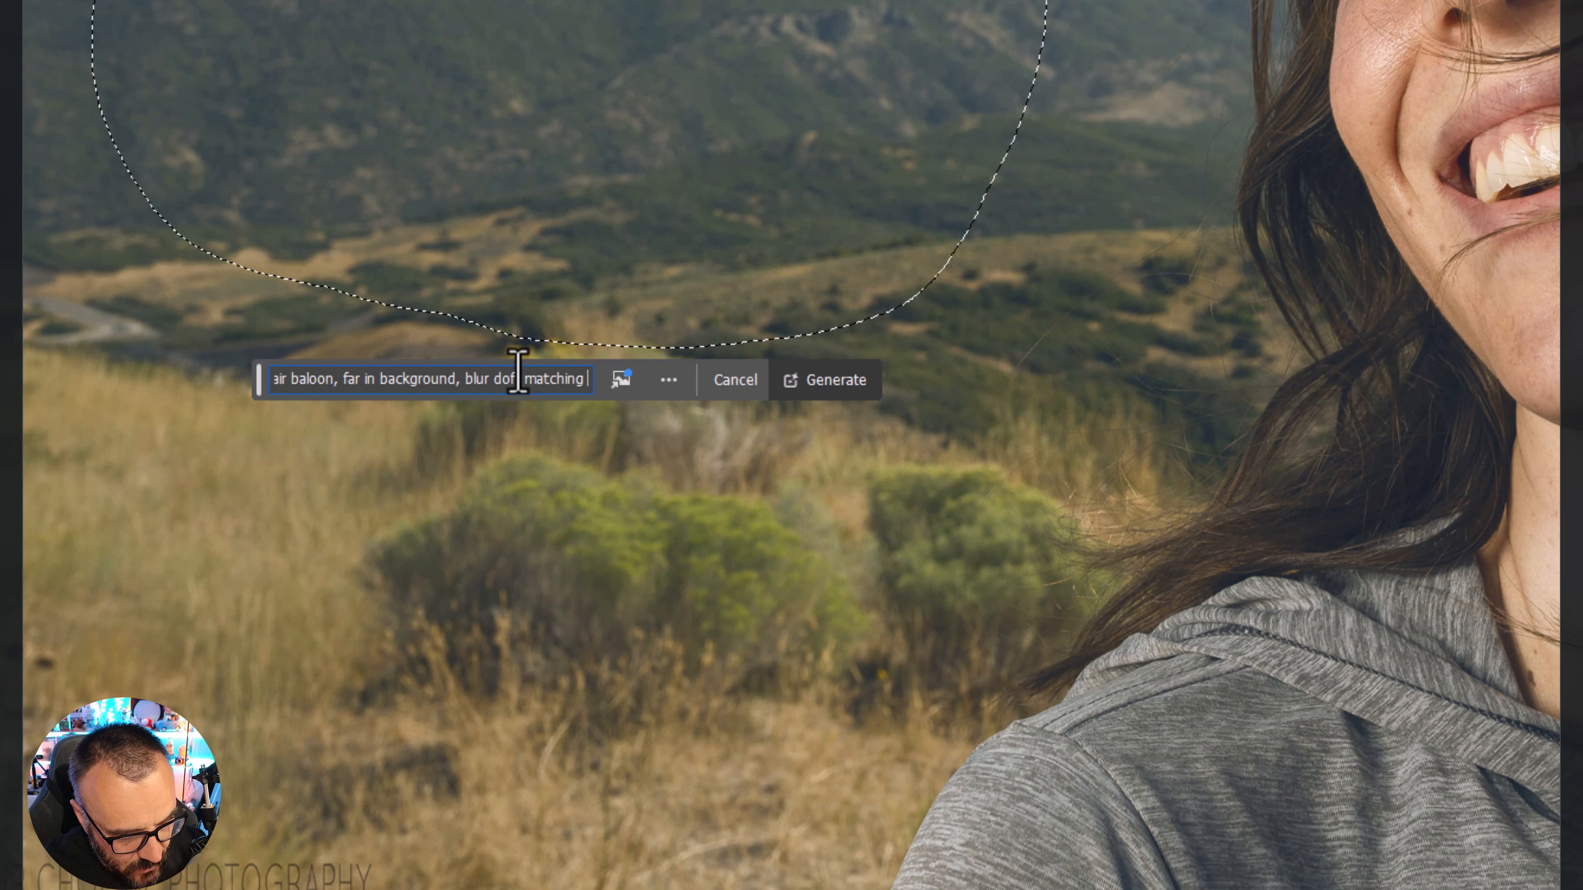
type("e")
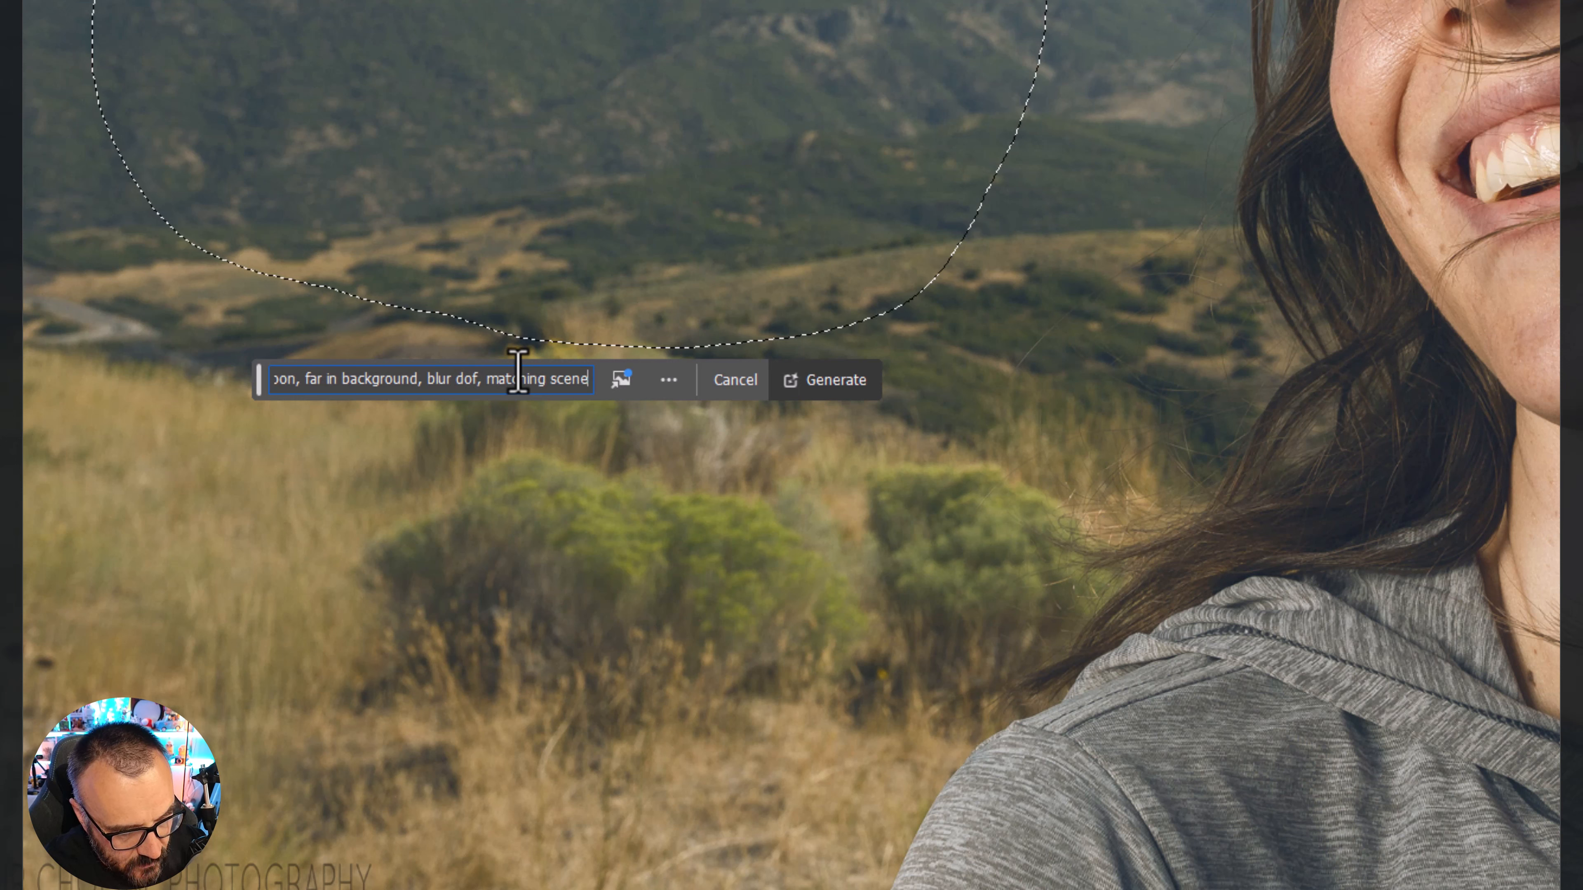
left_click(838, 390)
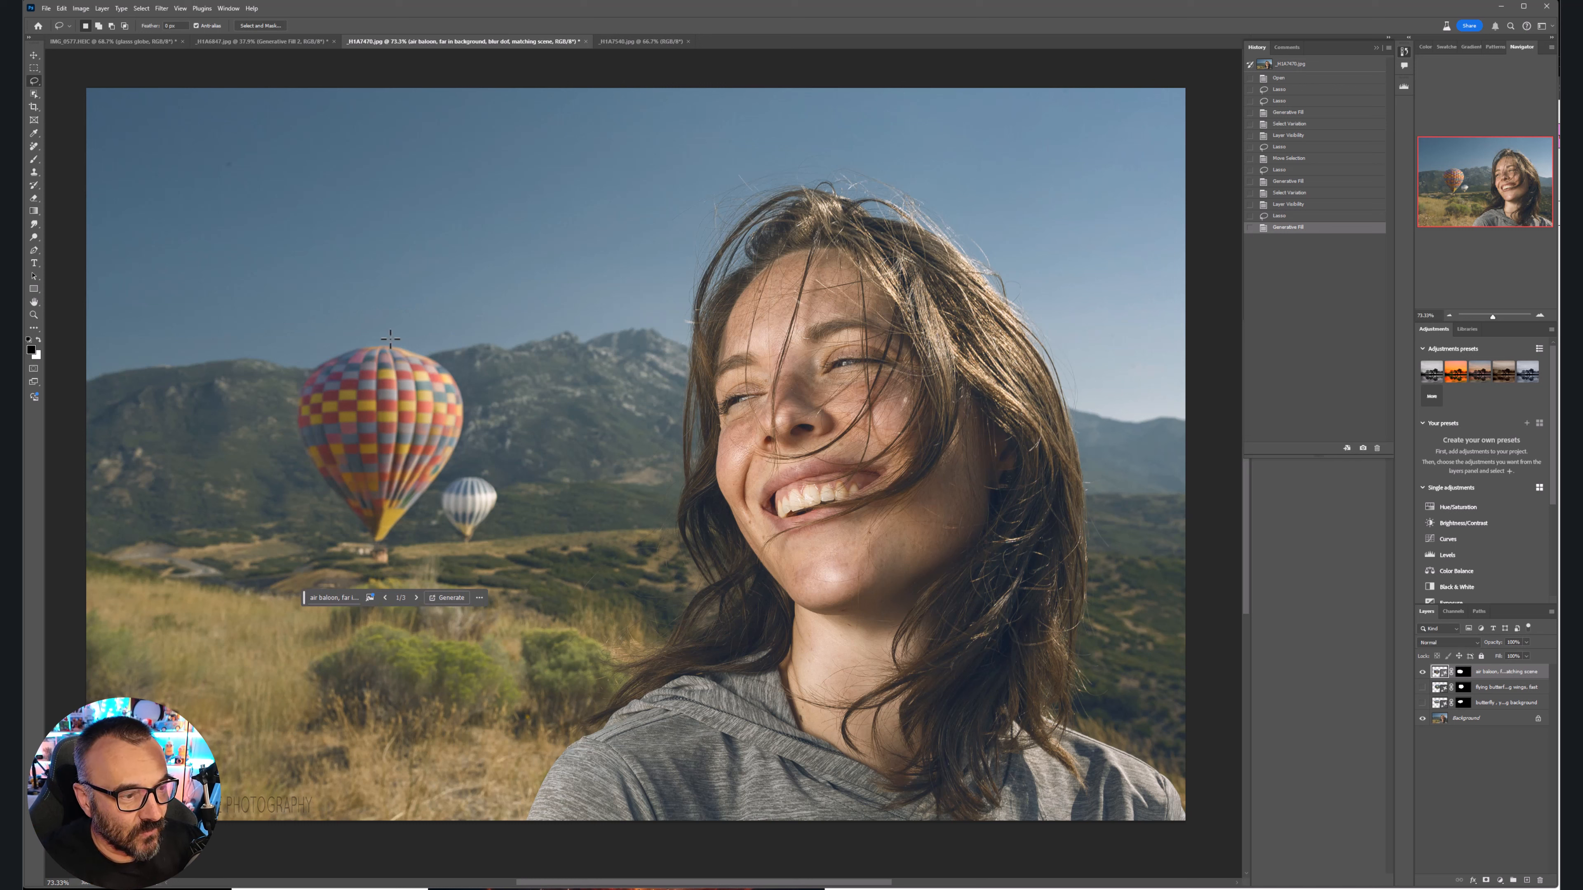
Step through the air balloon variations to the third one
left_click(416, 599)
left_click(416, 599)
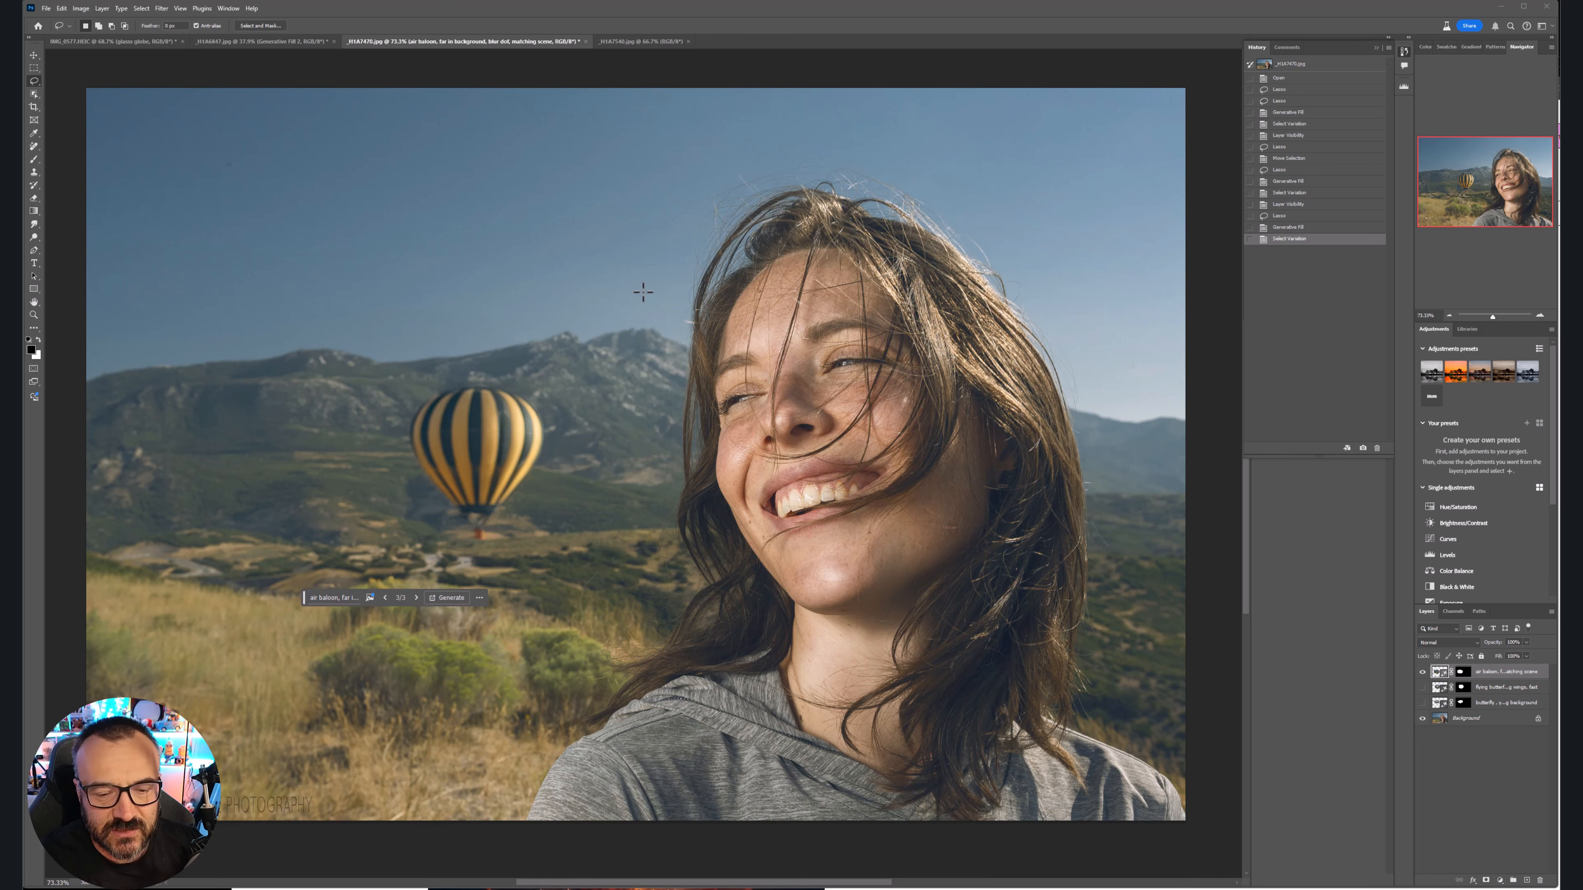
In the seated woman's photo, lasso the grass beside her and run Generative Fill with the prompt "magical glowing globe, casting blue light around"
left_click(641, 42)
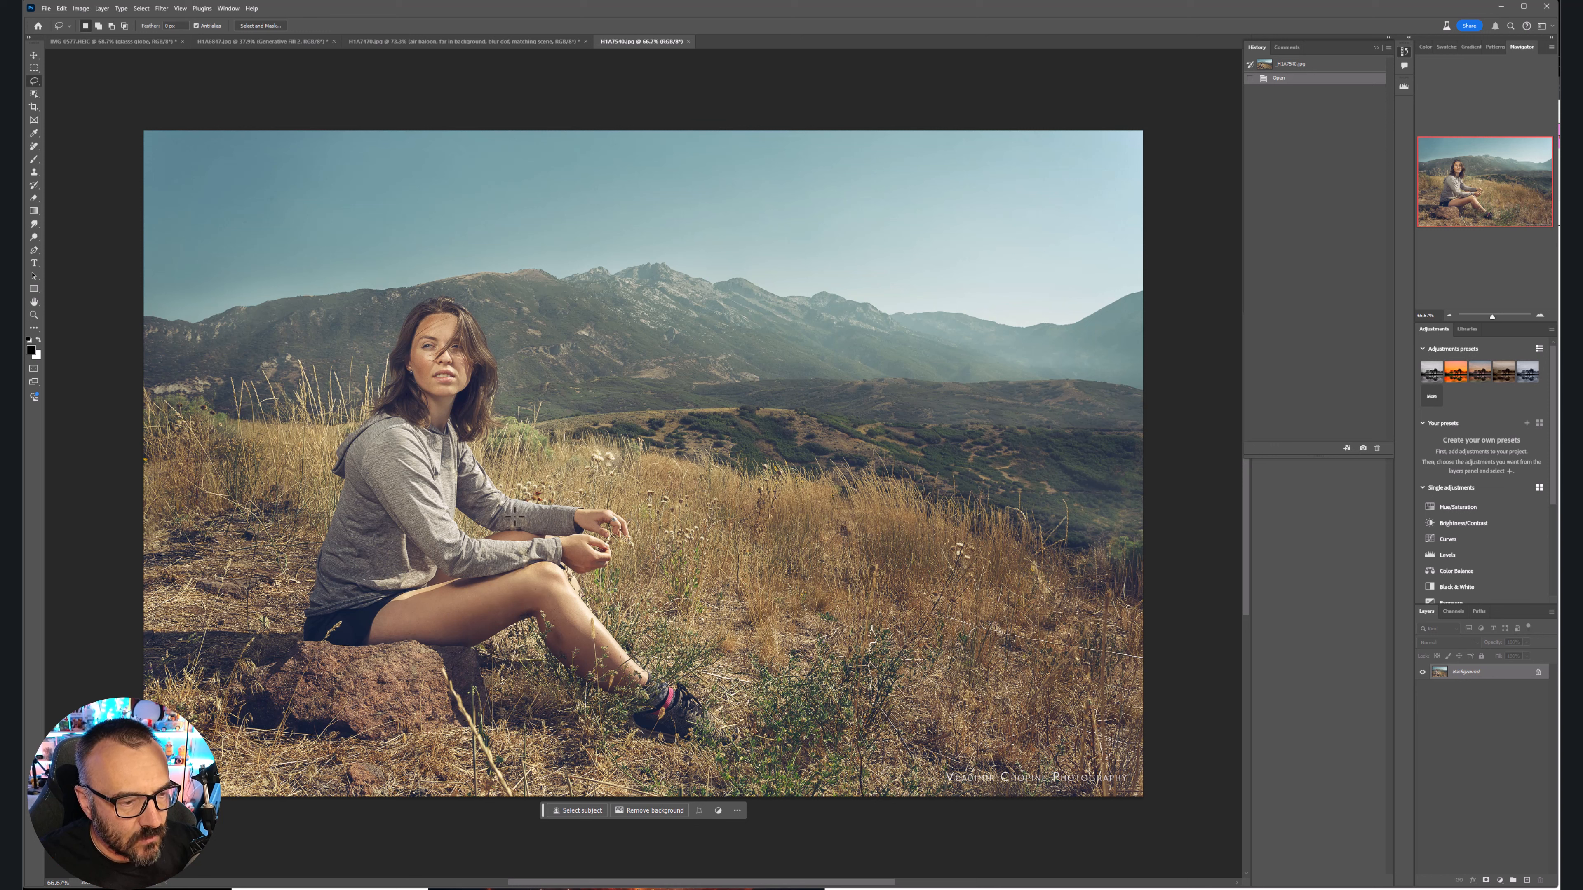
mouse_move(835, 498)
left_mouse_down()
mouse_move(745, 501)
mouse_move(641, 621)
mouse_move(778, 738)
mouse_move(960, 664)
mouse_move(921, 541)
mouse_move(962, 614)
left_mouse_up()
left_click(730, 752)
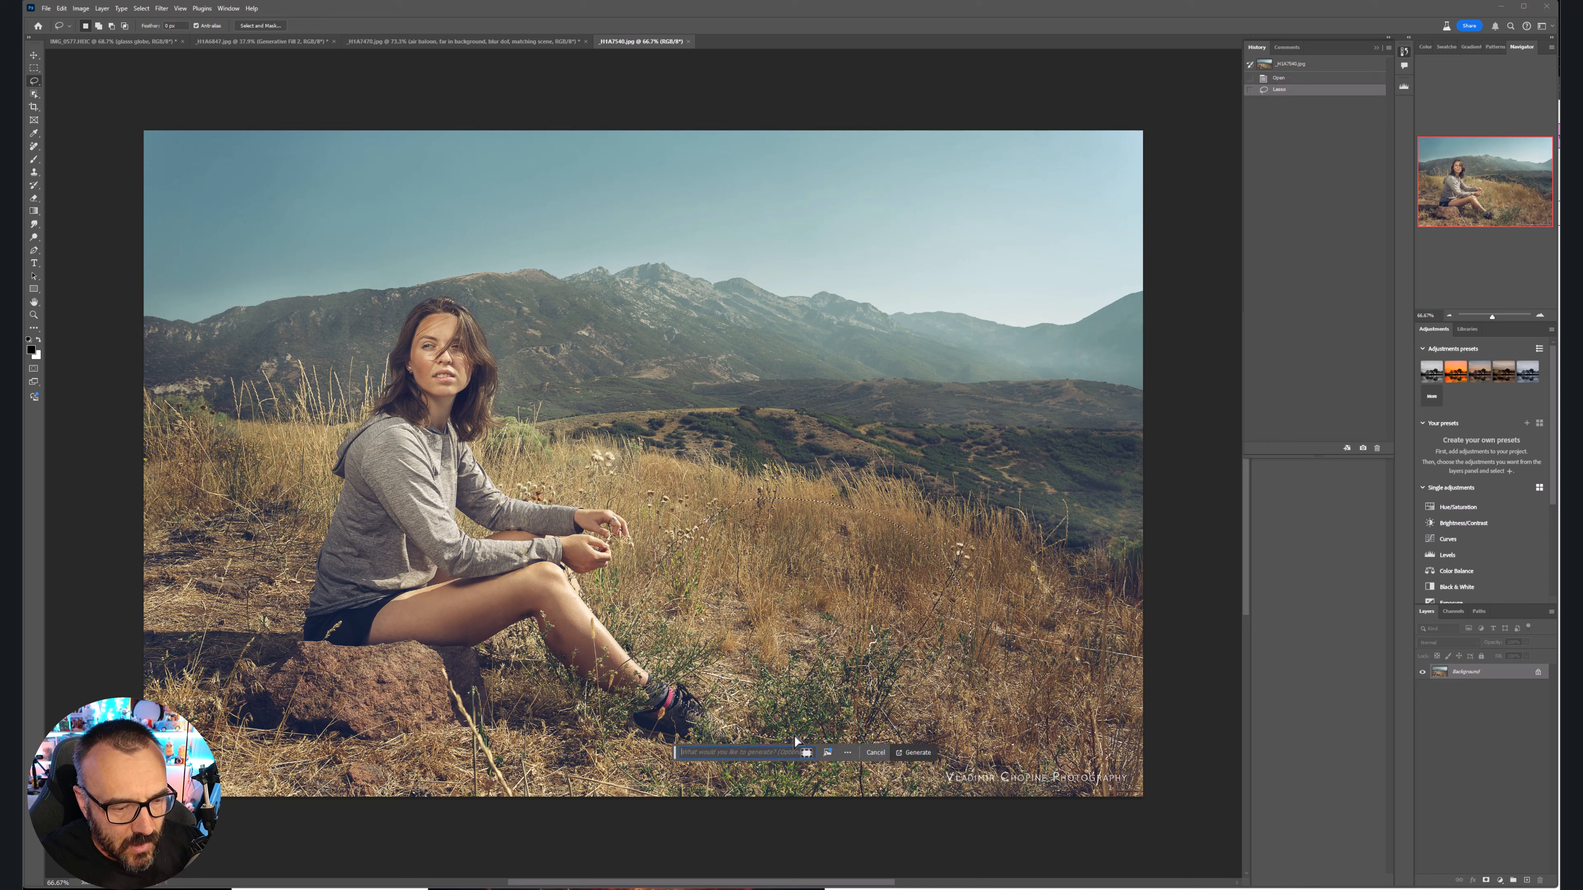
type("magi")
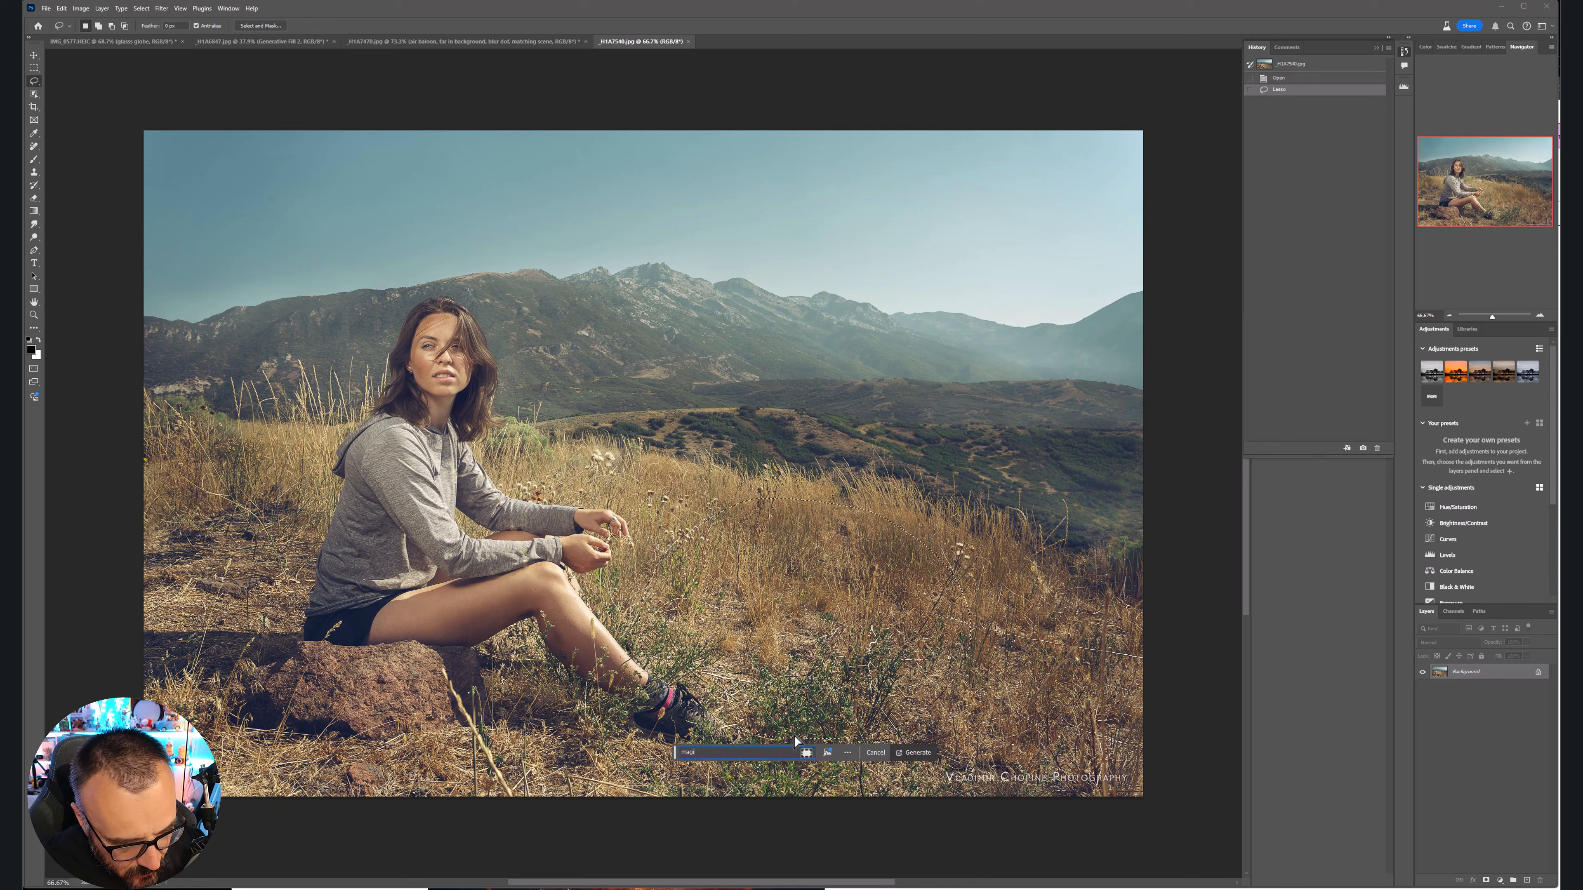
type("cal glo")
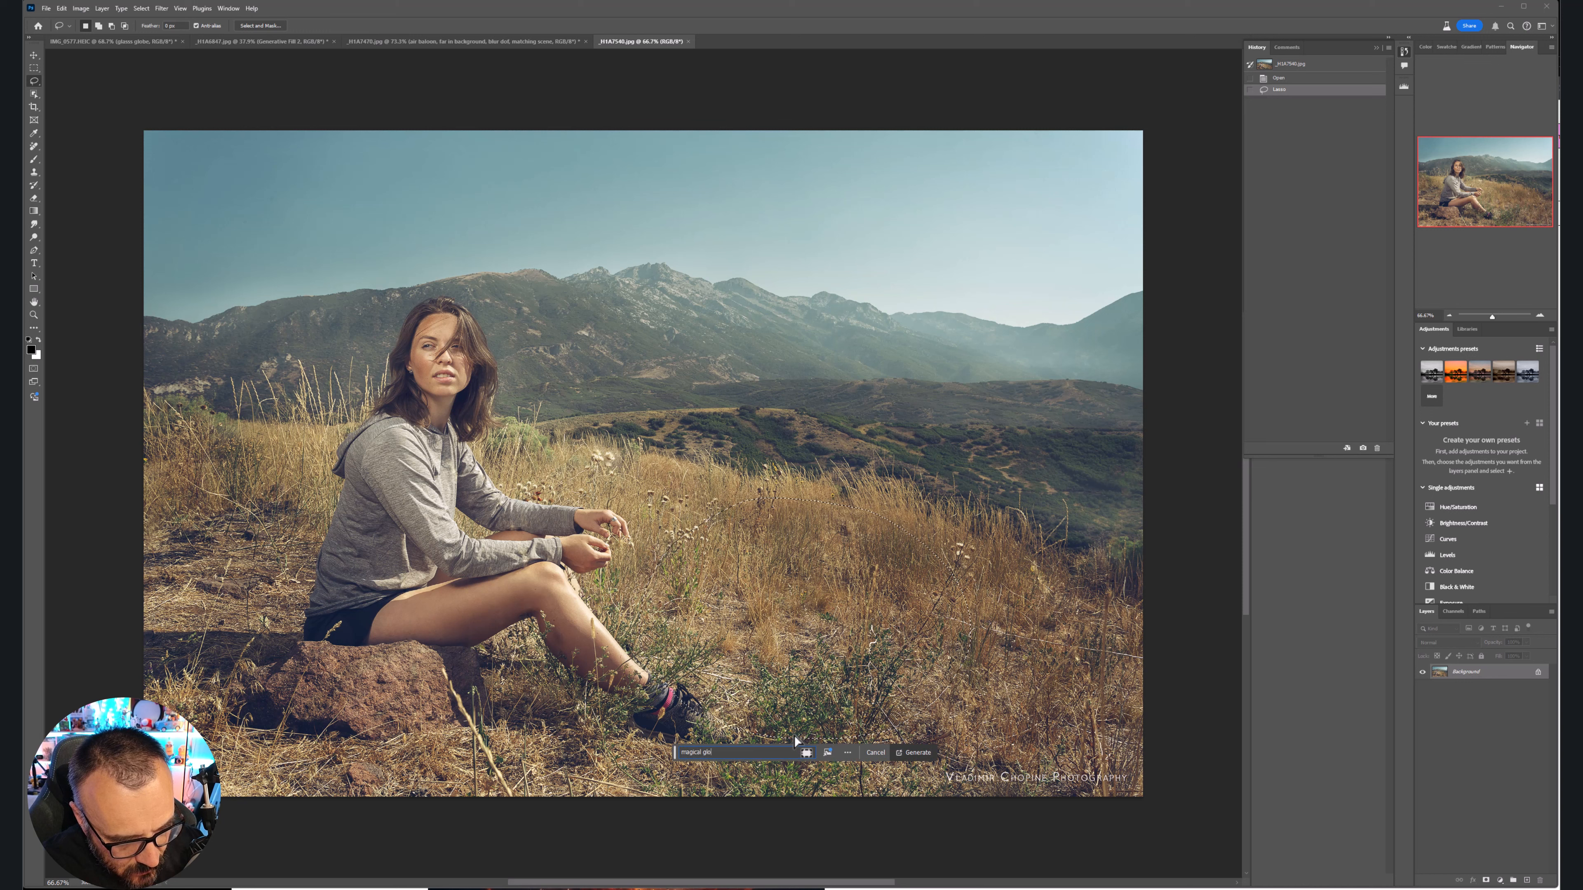
type("wing glo")
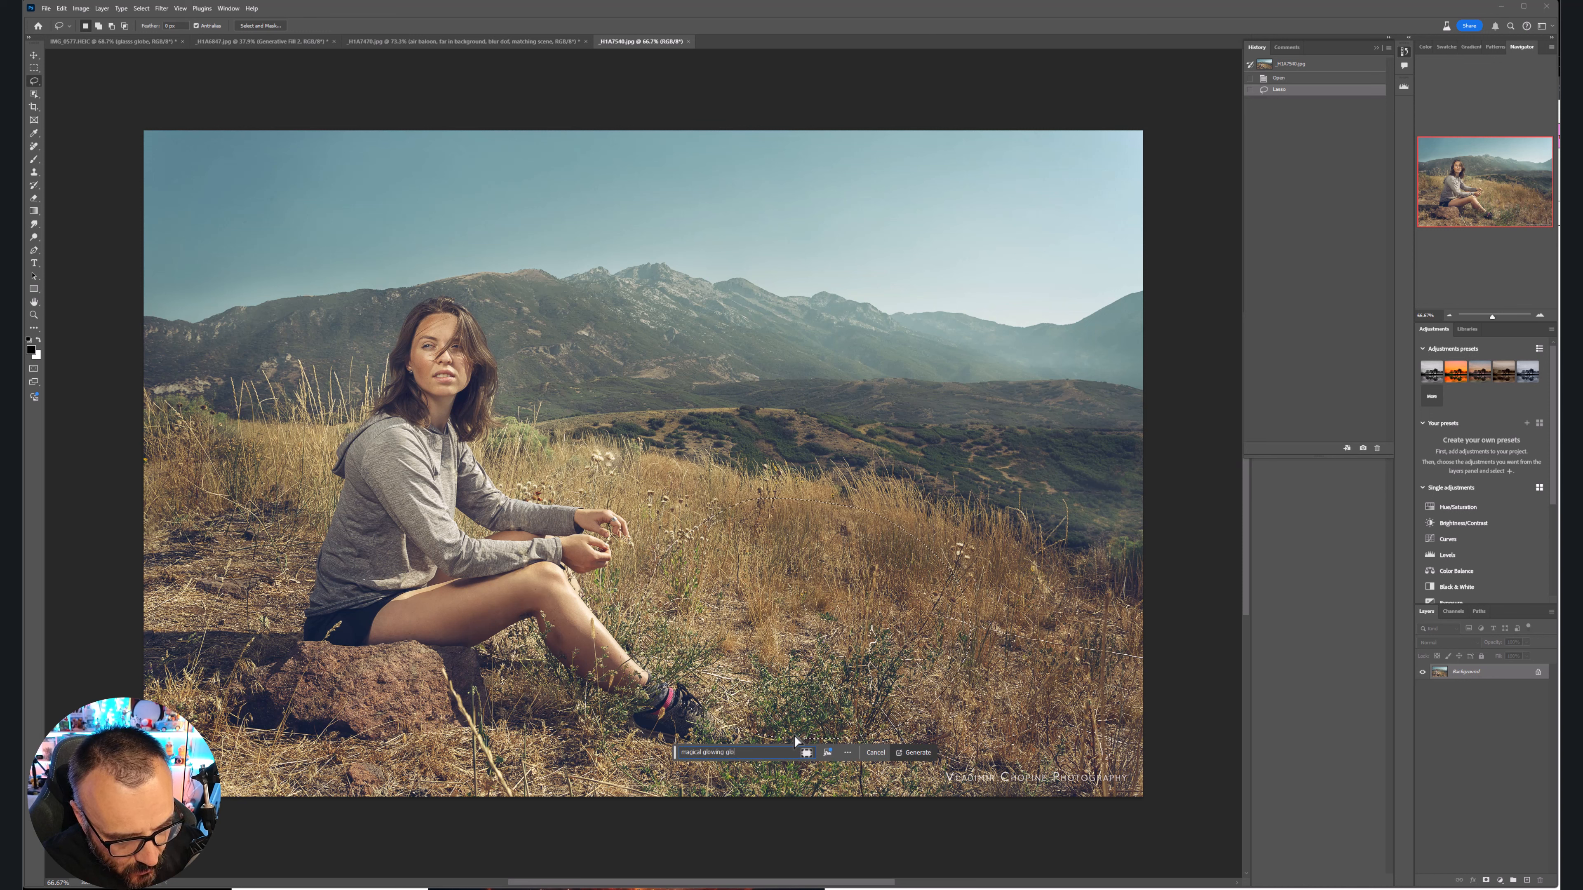
type("be, ca")
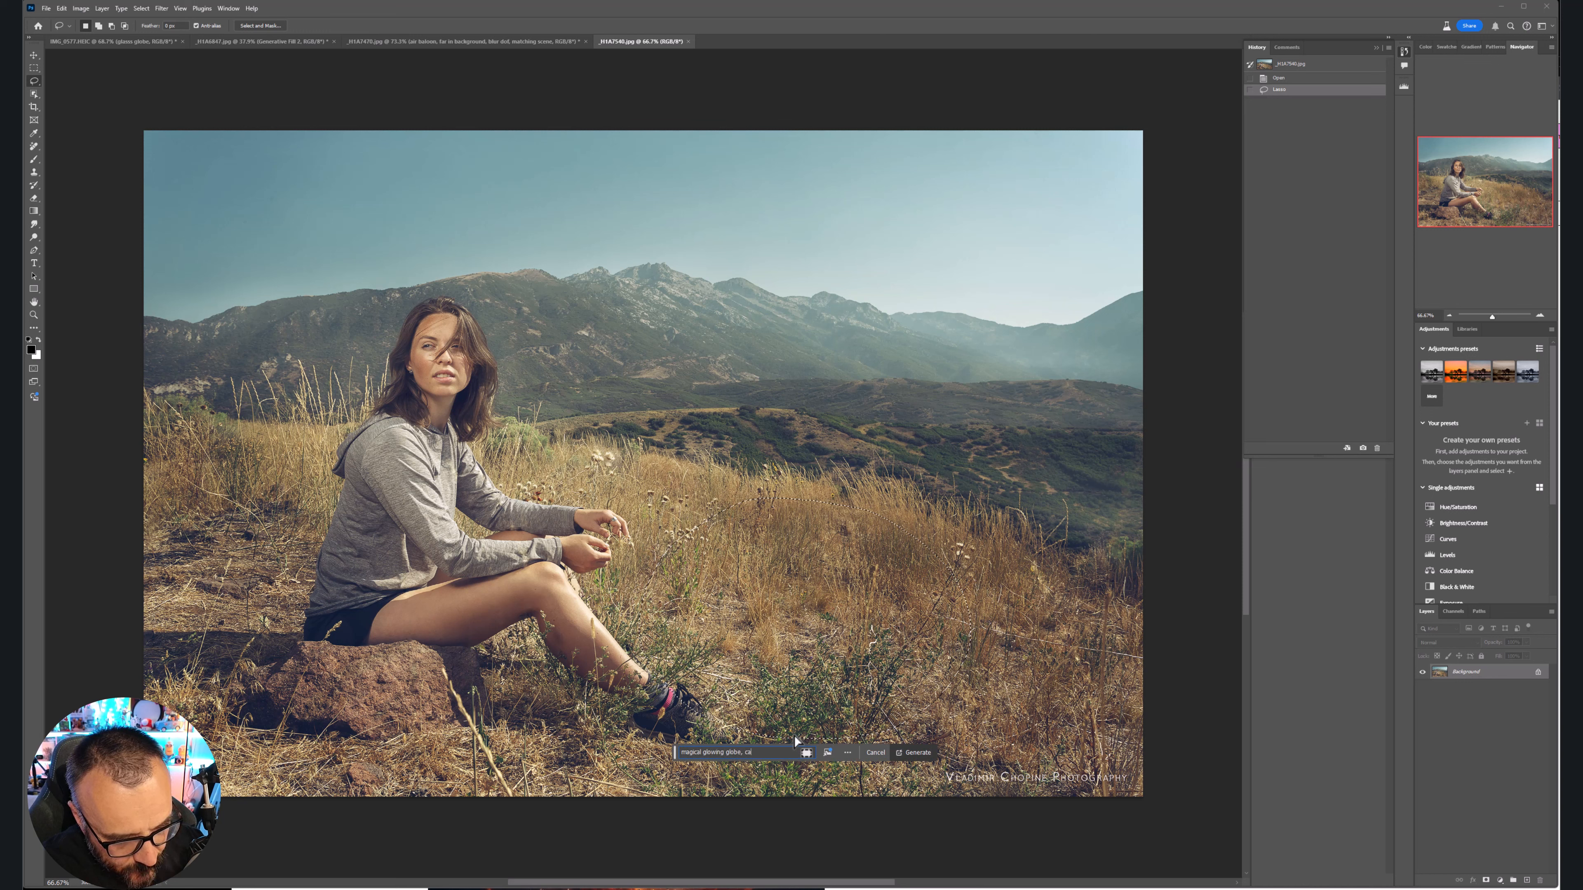
type("sting blue light aro")
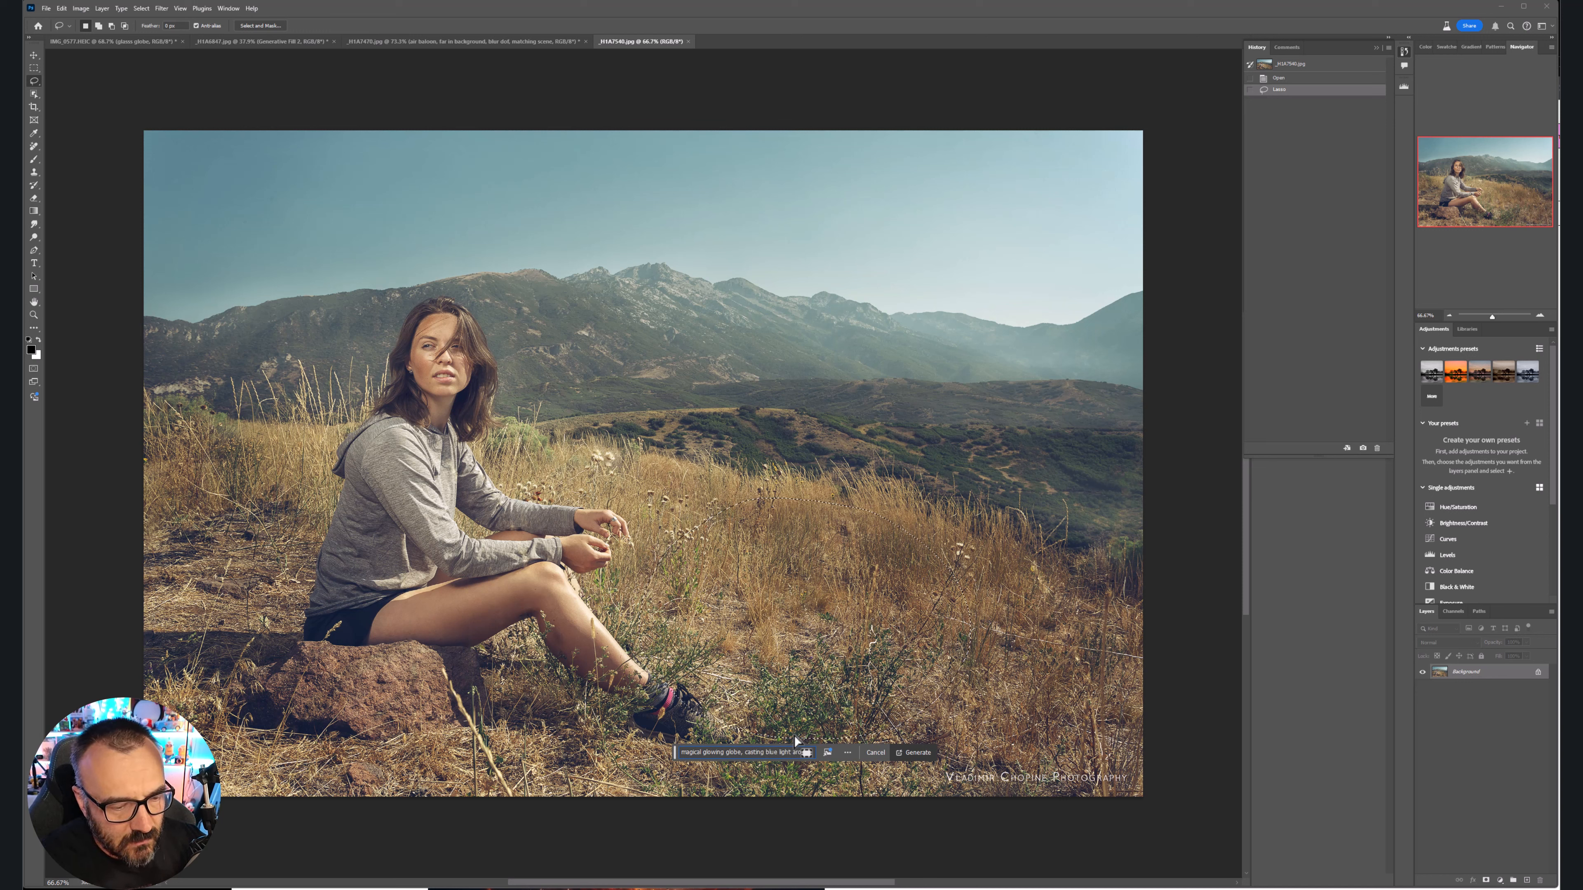
type("und")
left_click(908, 752)
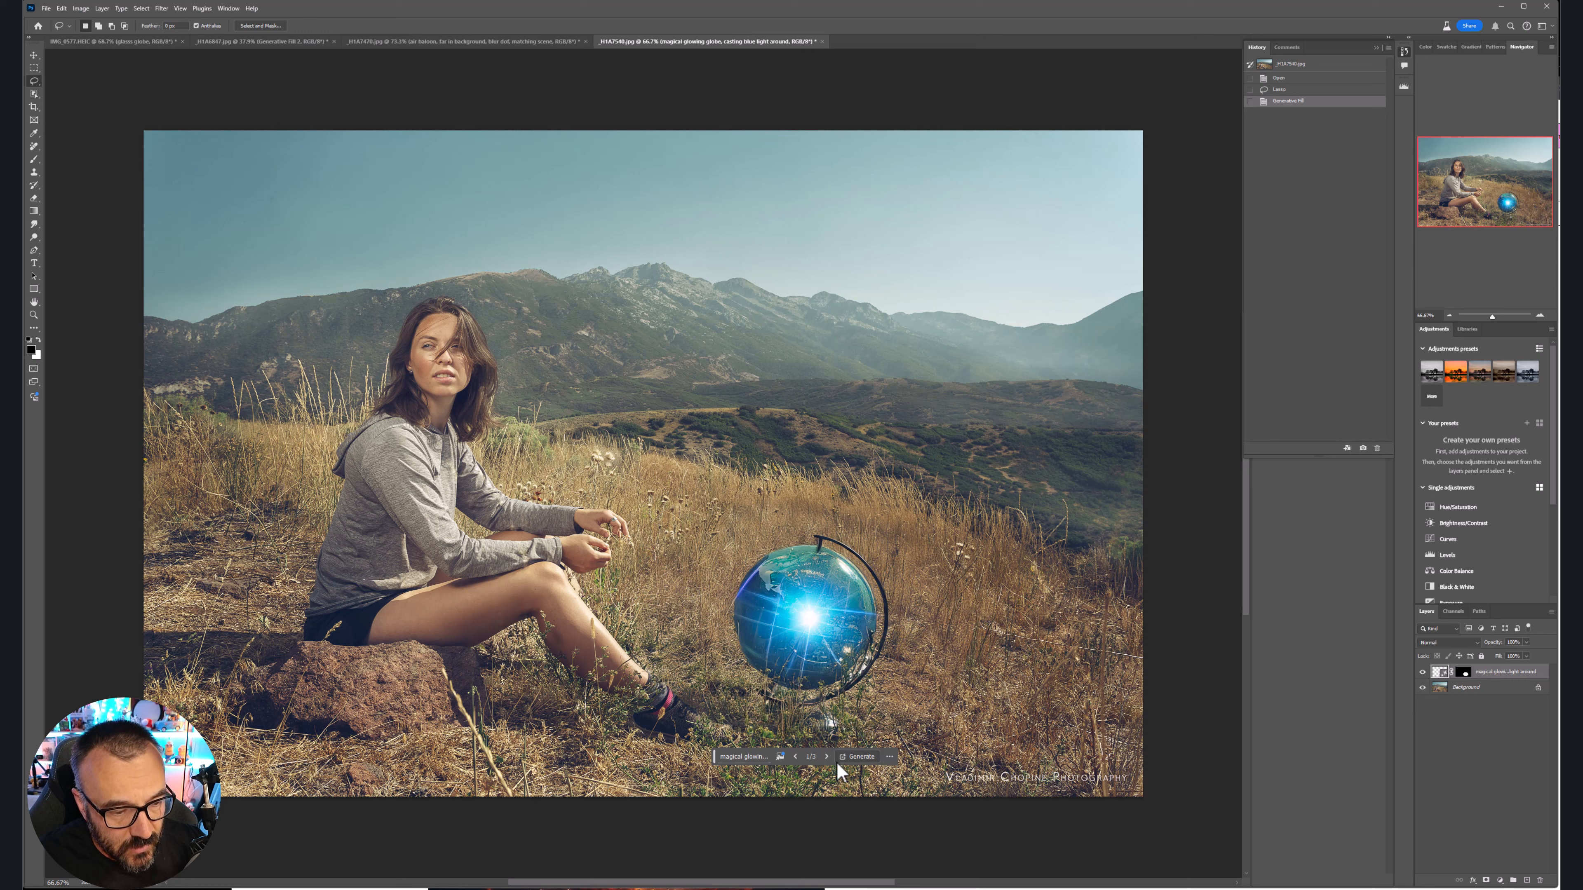
Step through the globe variations to the second one and toggle the layer's visibility to compare it with the original grass
left_click(798, 758)
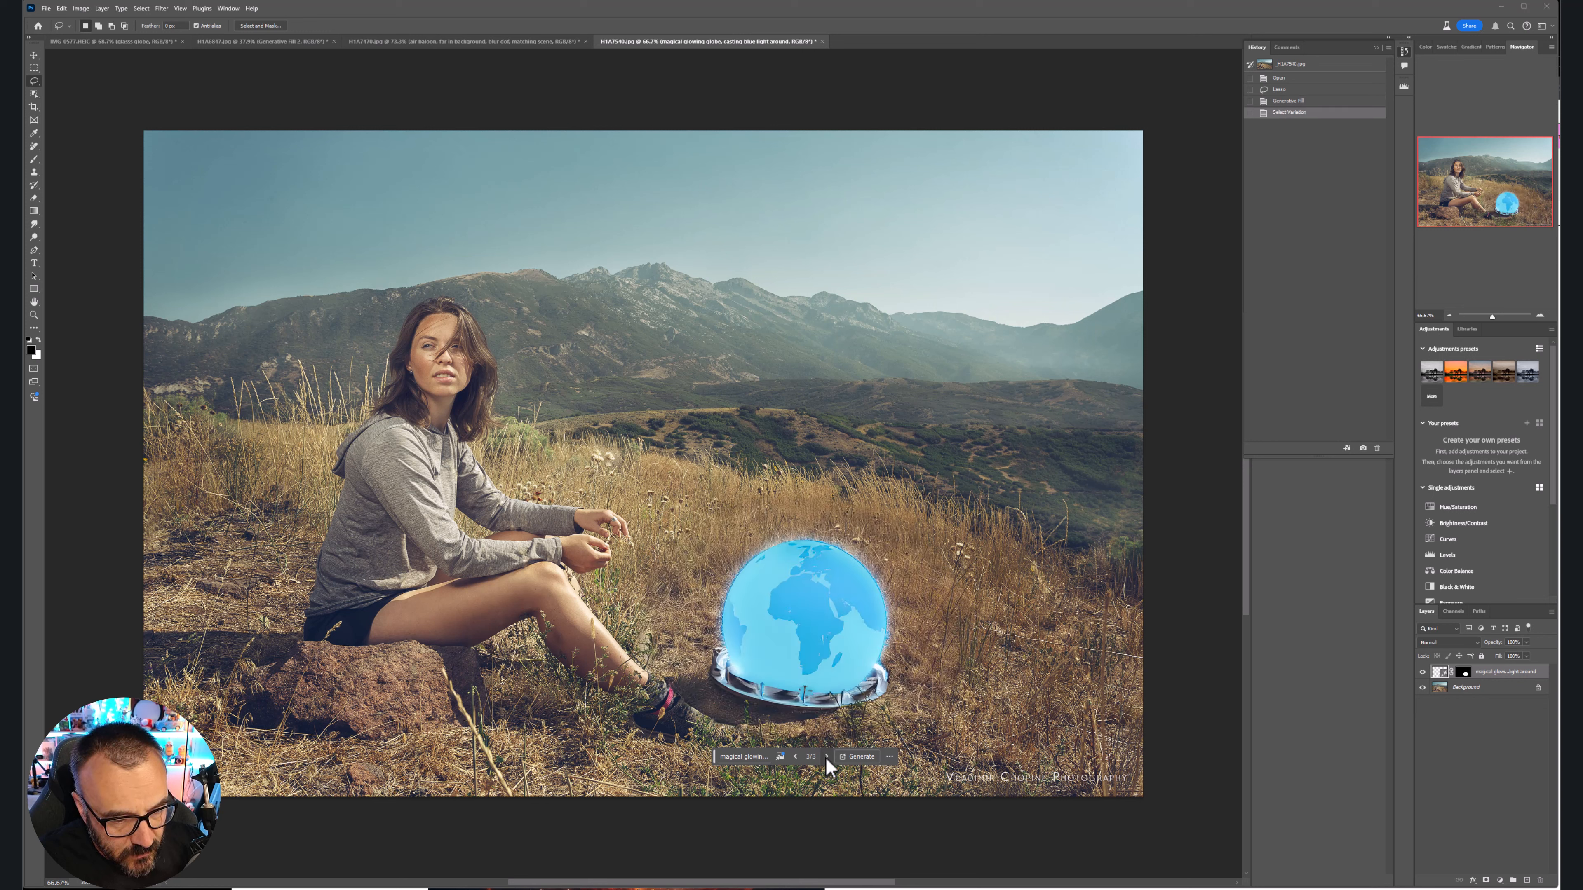
left_click(825, 756)
left_click(826, 756)
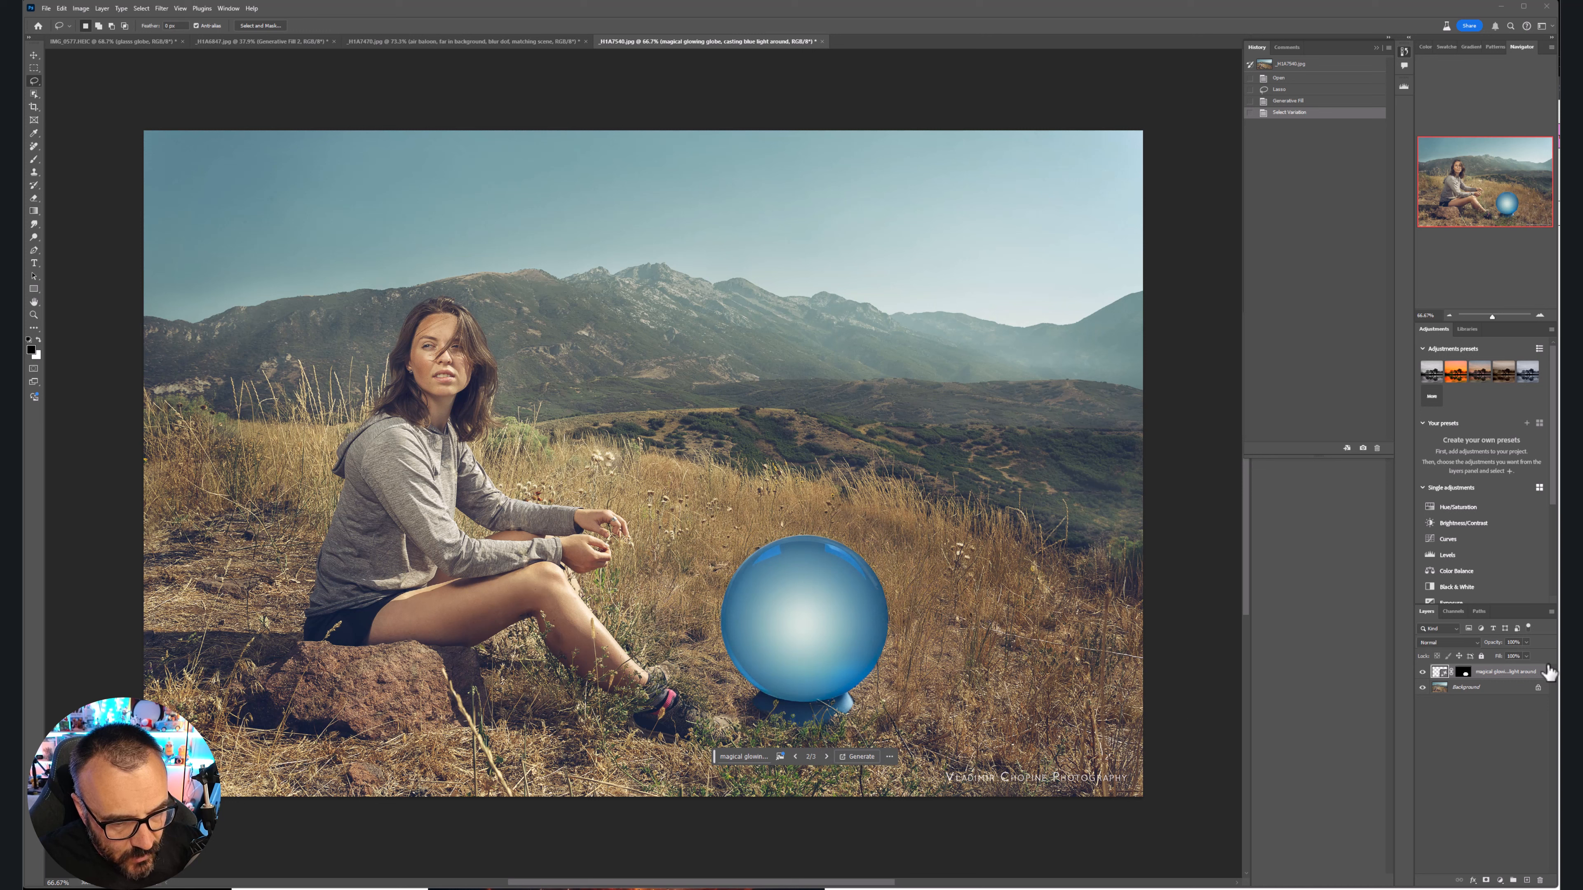
left_click(1423, 672)
left_click(1422, 673)
left_click(1423, 673)
left_click(1423, 672)
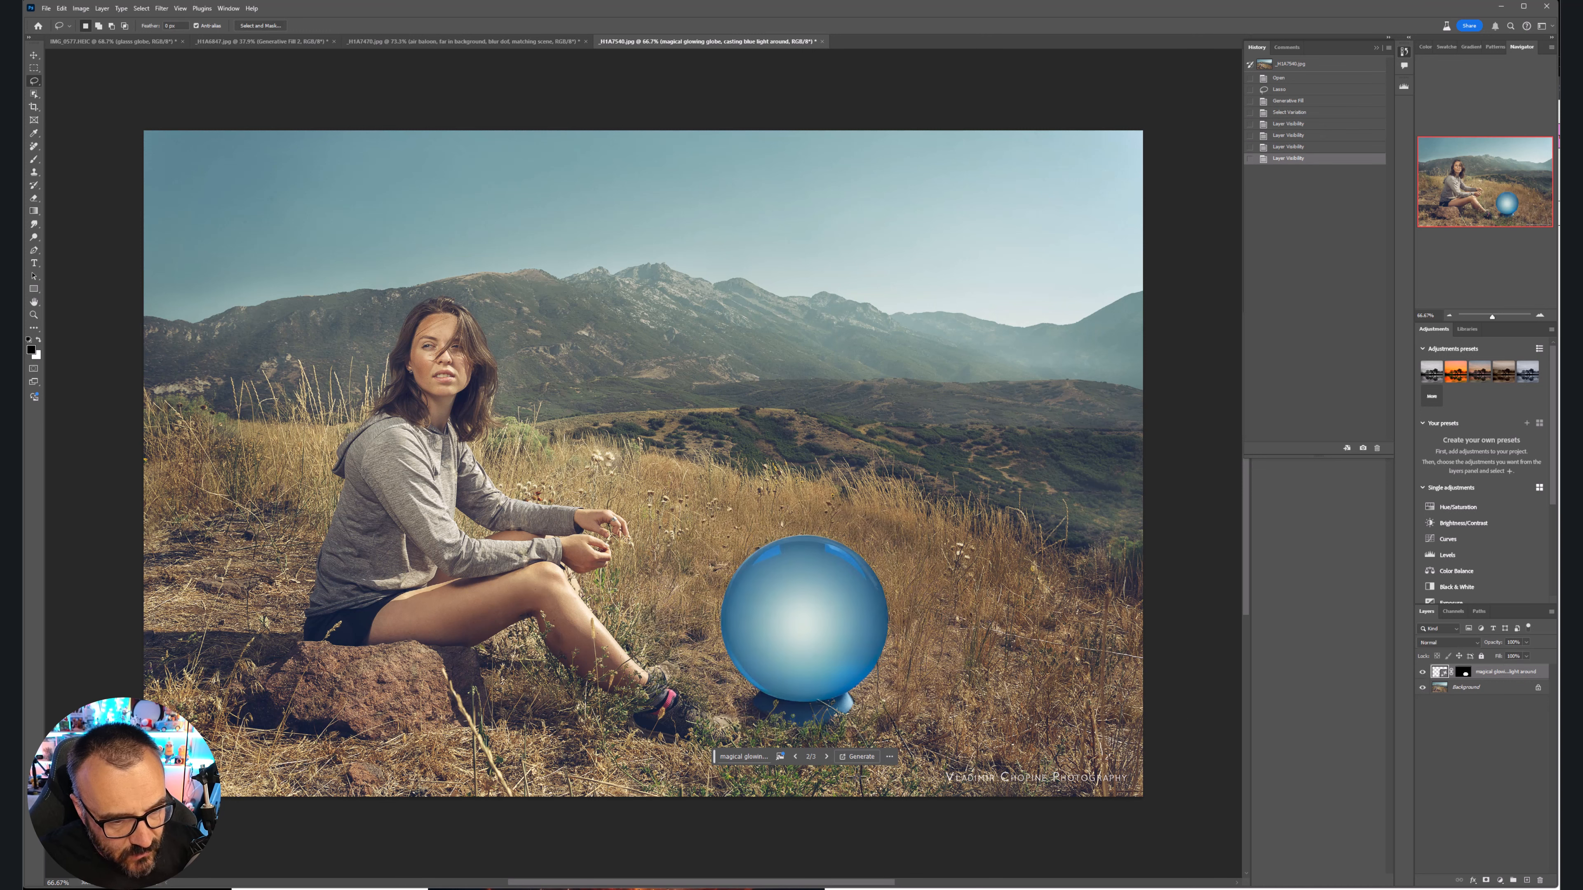
Return to the first globe variation and toggle its layer's visibility to check how it affects the surrounding scene
left_click(794, 755)
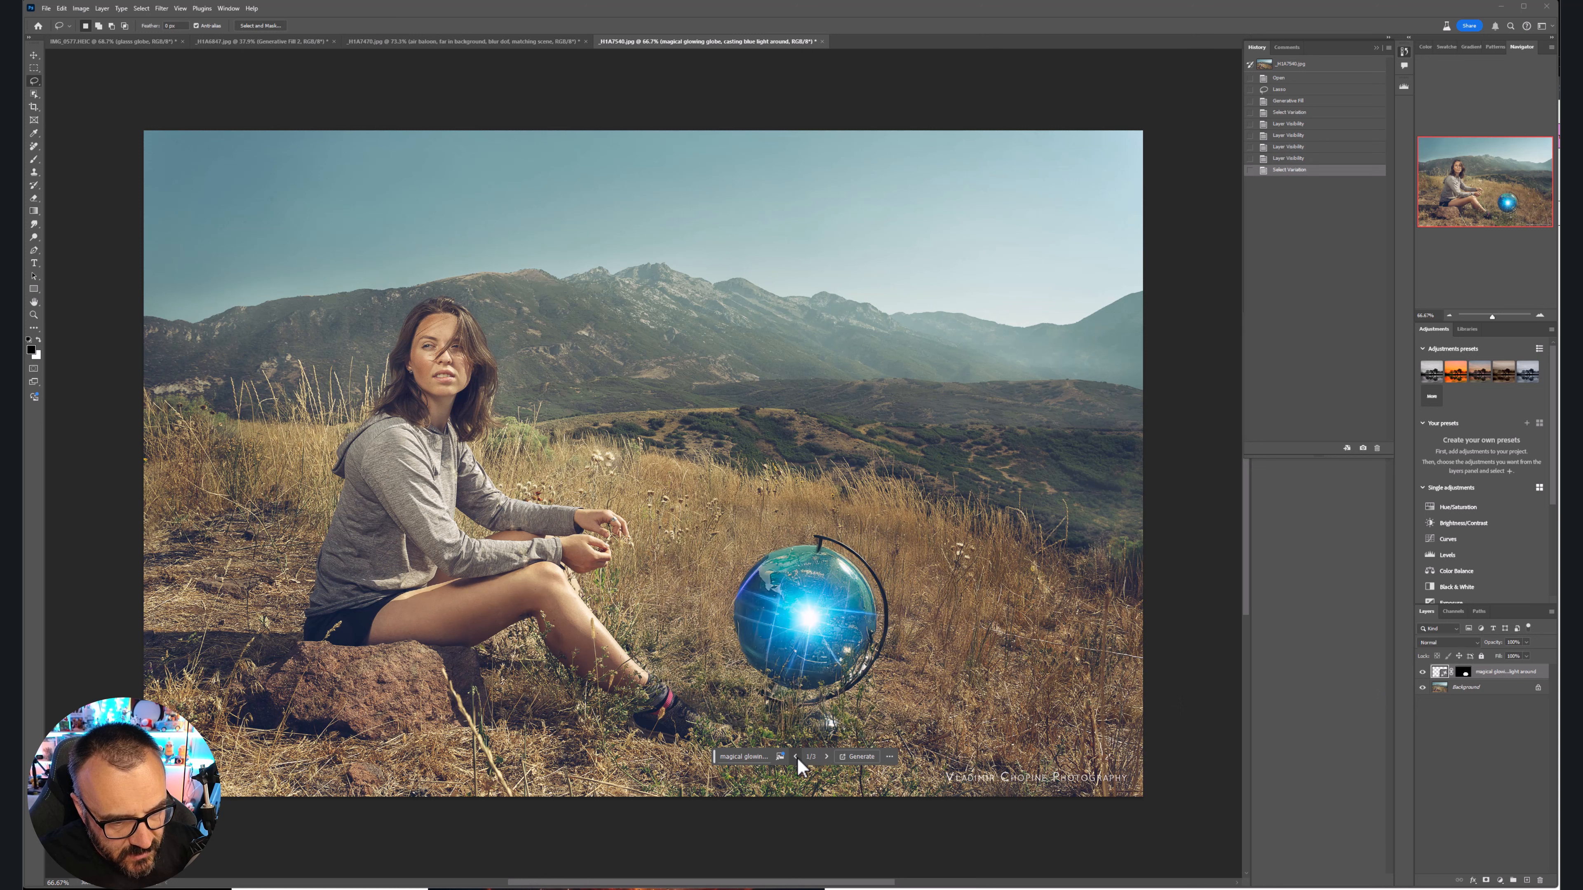
left_click(1423, 672)
left_click(1422, 672)
left_click(1422, 672)
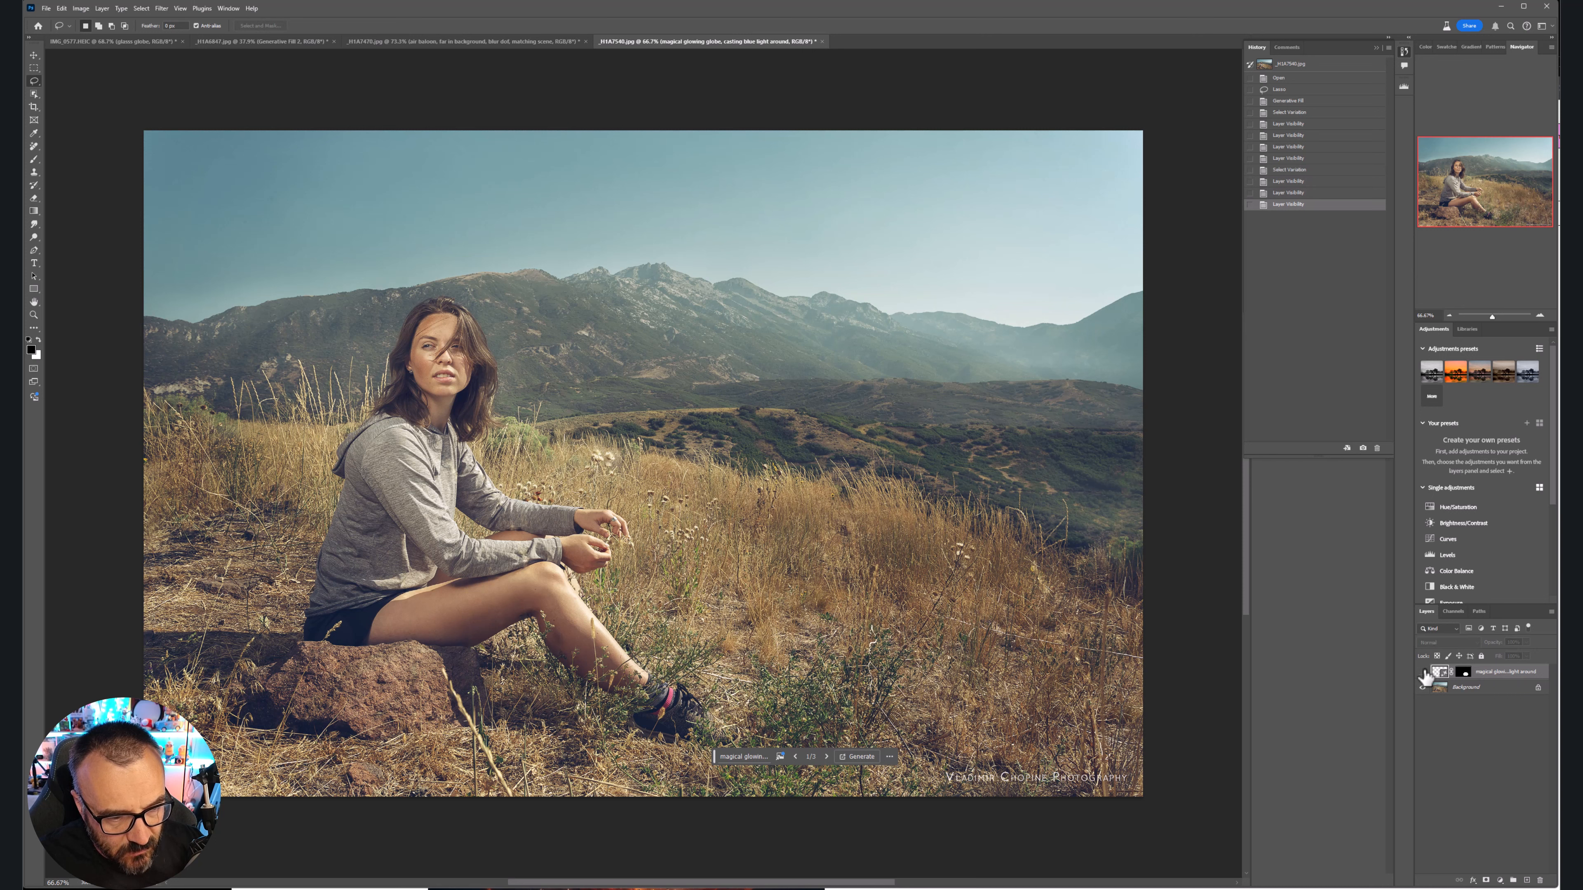
left_click(1422, 673)
left_click(1422, 672)
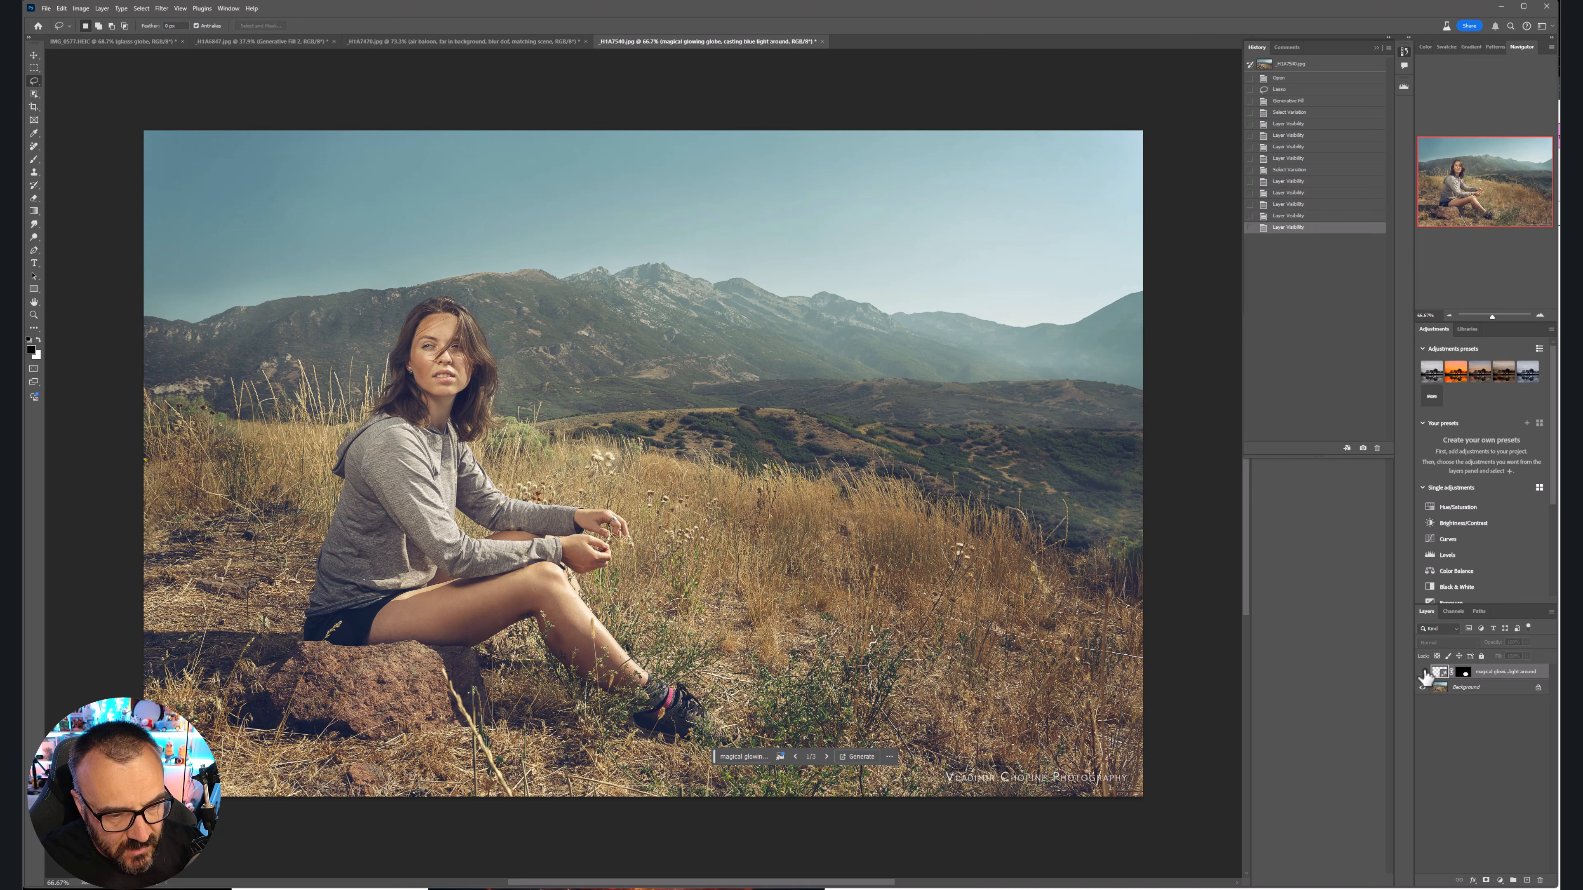
left_click(1422, 672)
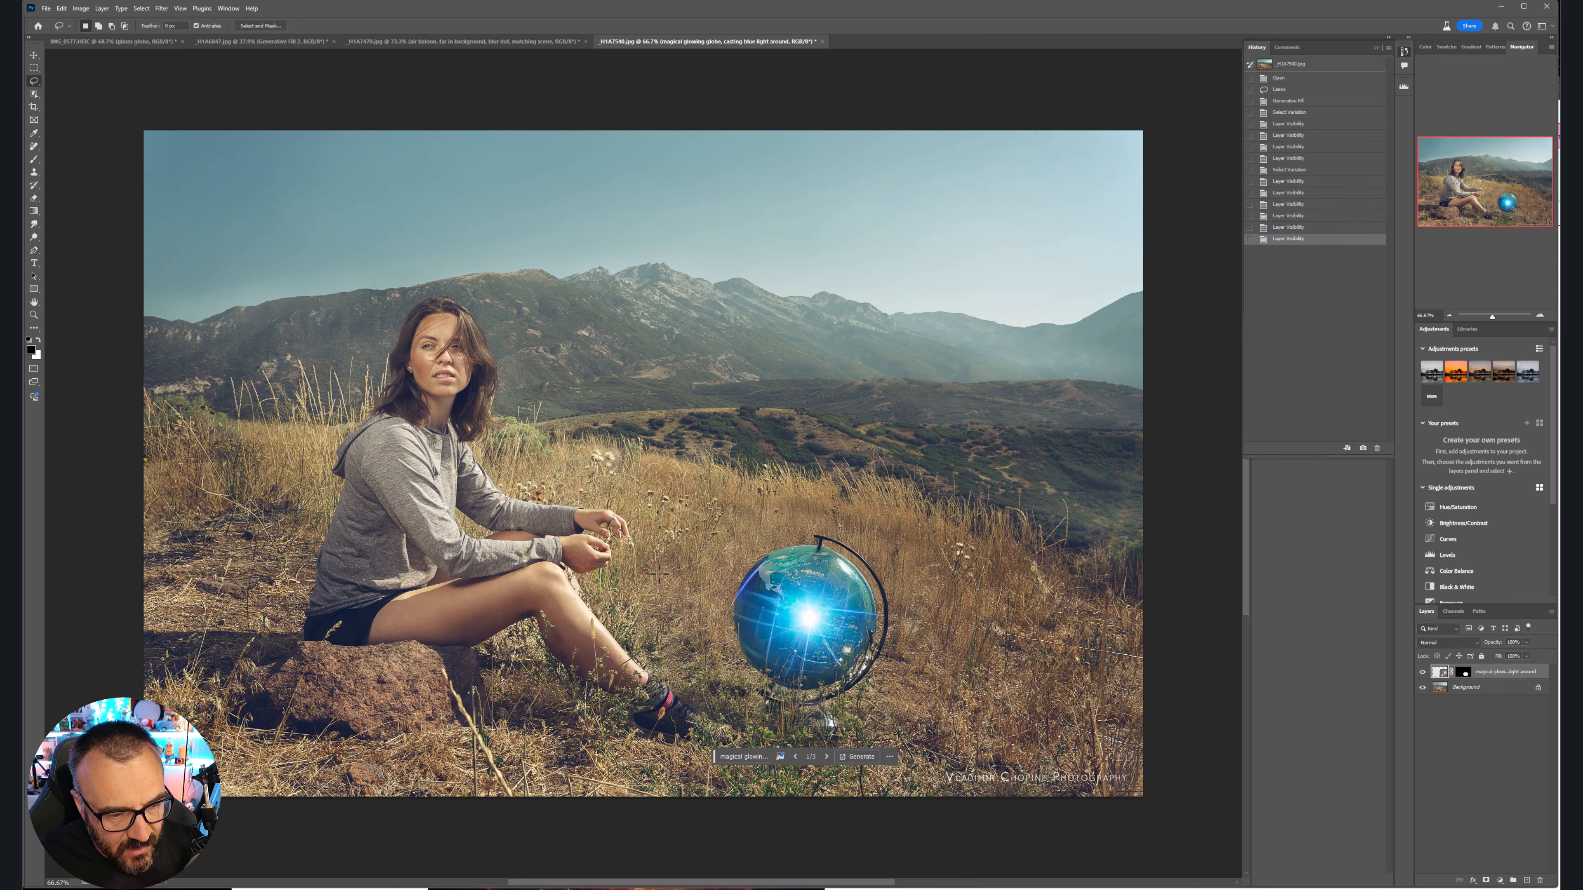
Switch to the third globe variation and compare the shadow and grass around it up close with the layer shown and hidden
left_click(795, 756)
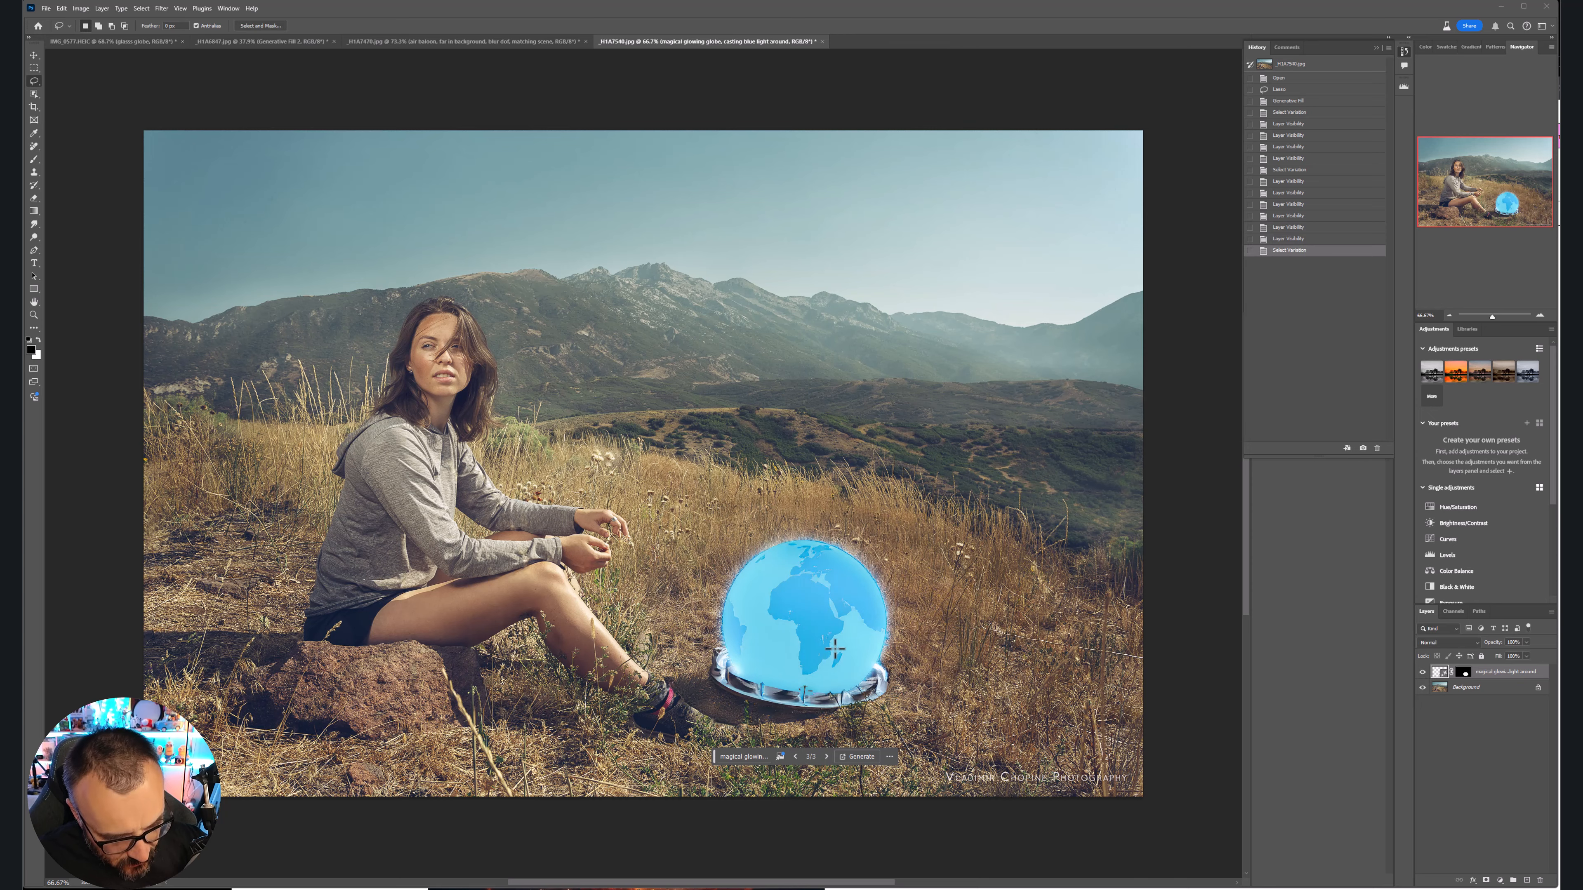
scroll(835, 652, "up", 3)
scroll(835, 651, "up", 3)
scroll(835, 651, "down", 2)
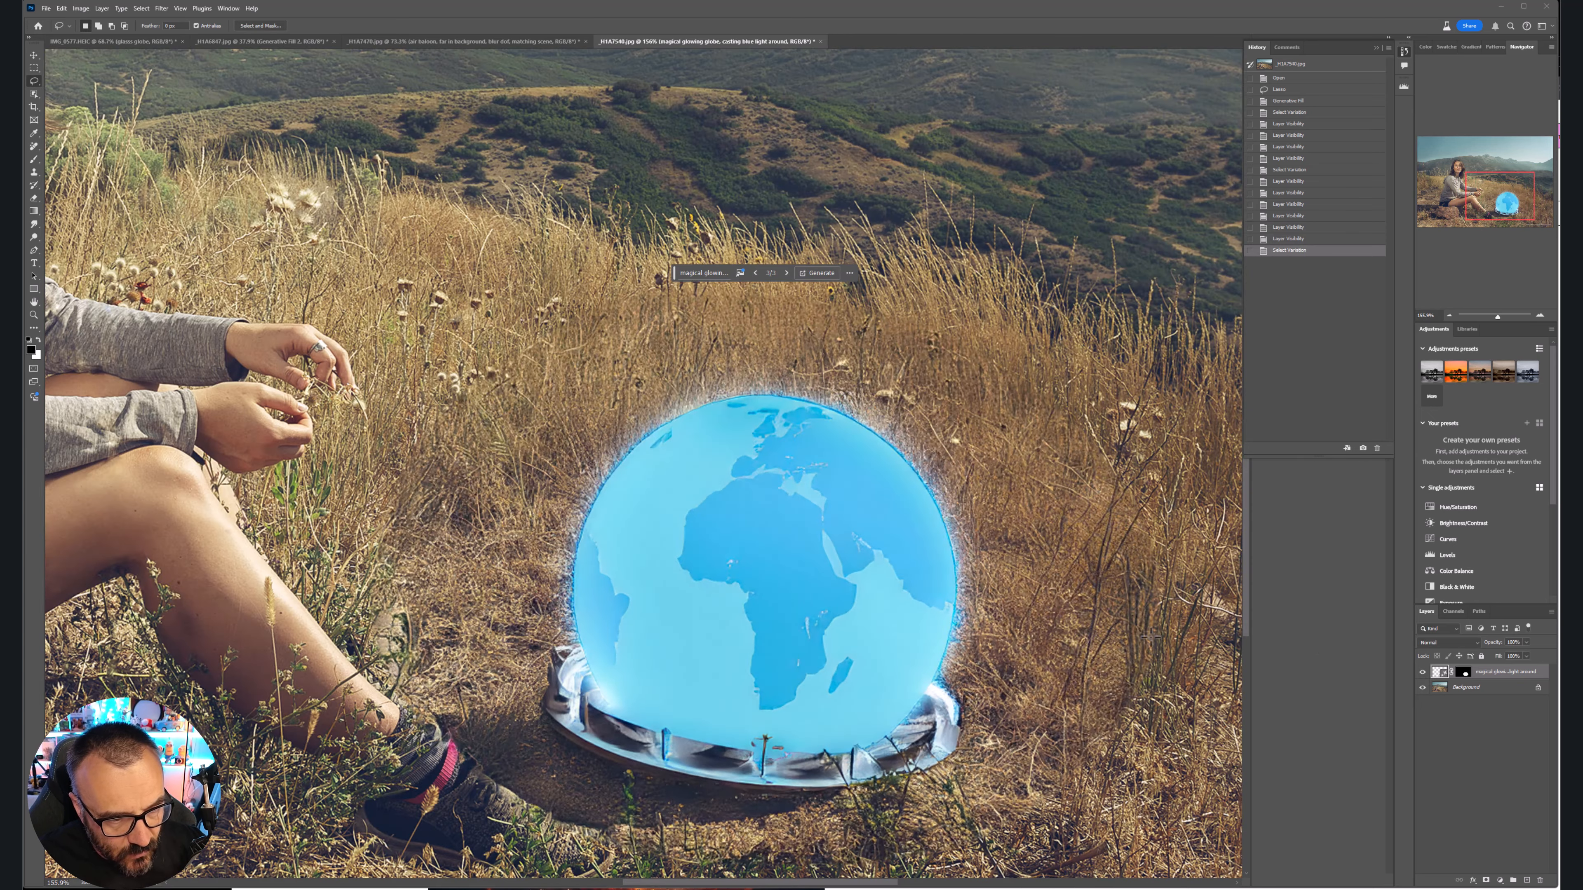
left_click(1423, 672)
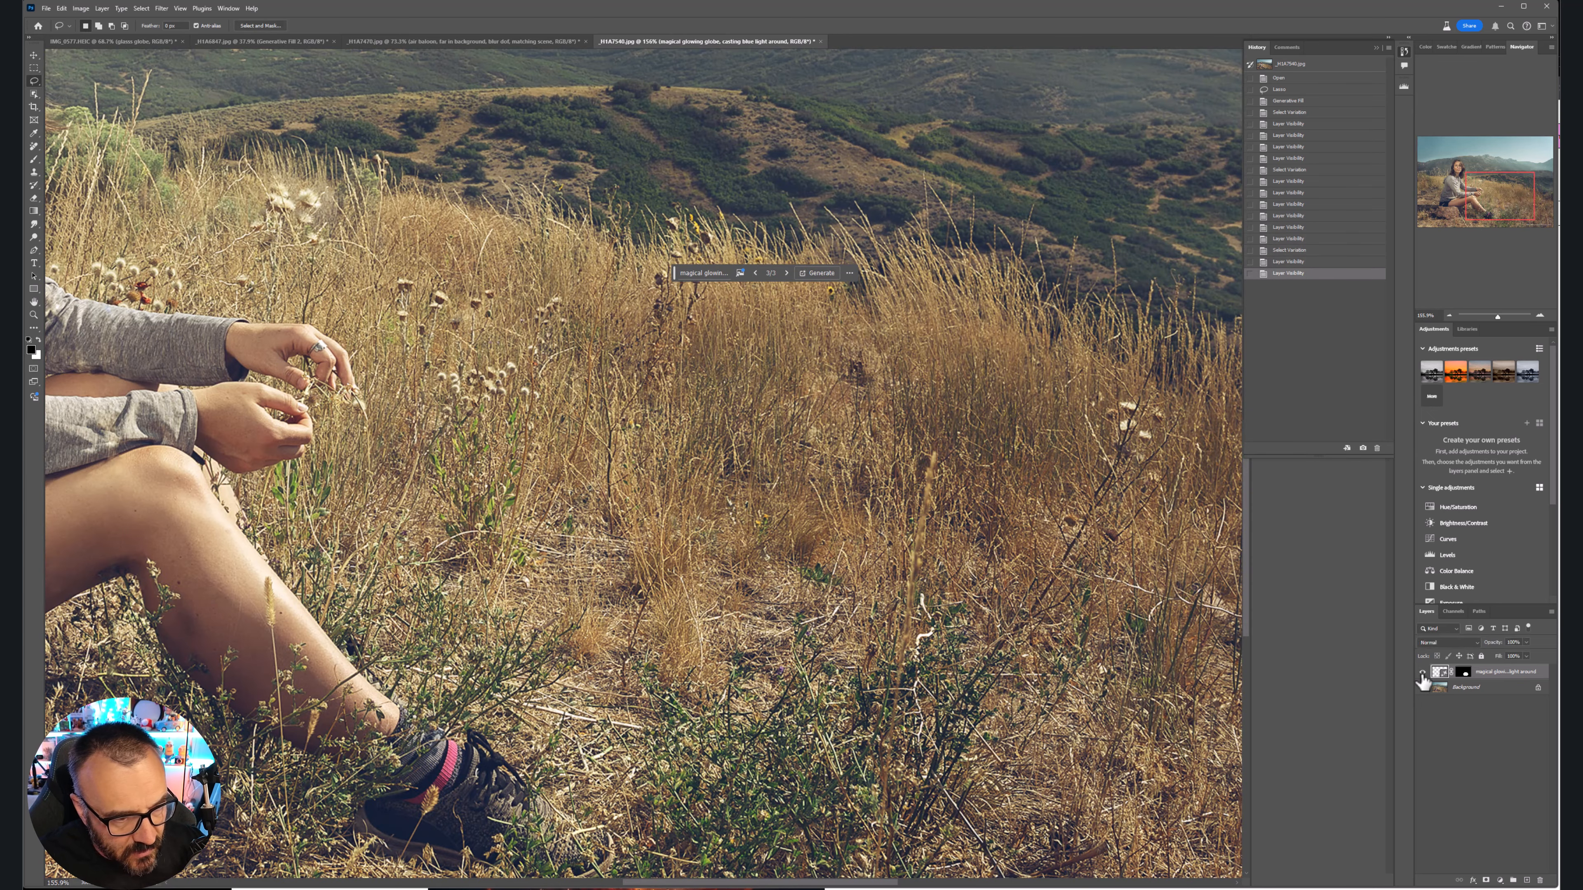
left_click(1423, 672)
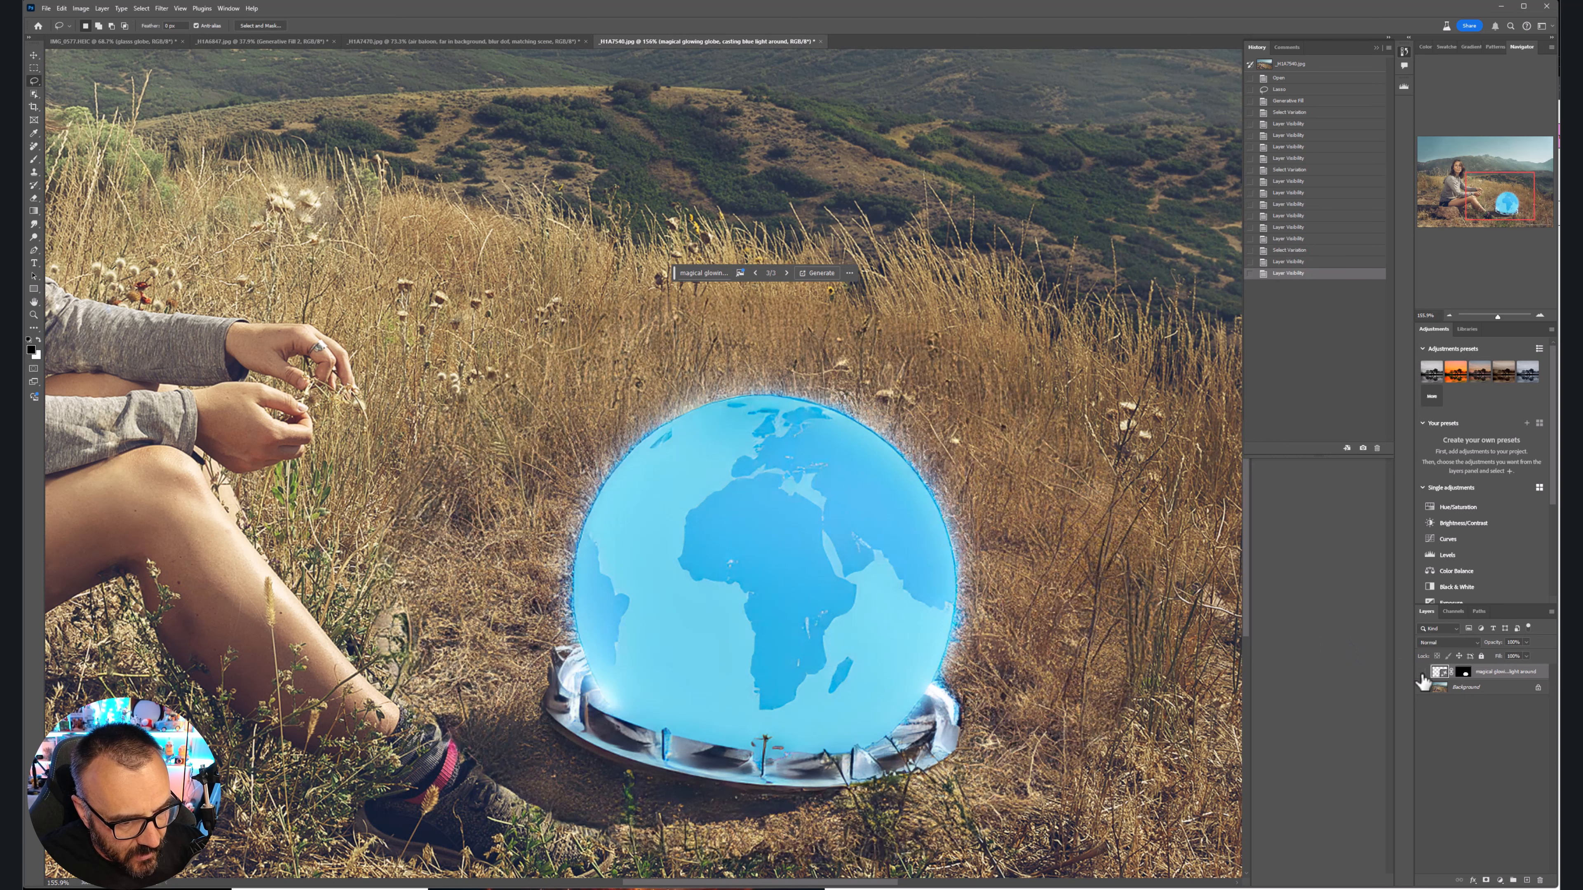
left_click(1422, 672)
left_click(1423, 672)
left_click(1422, 672)
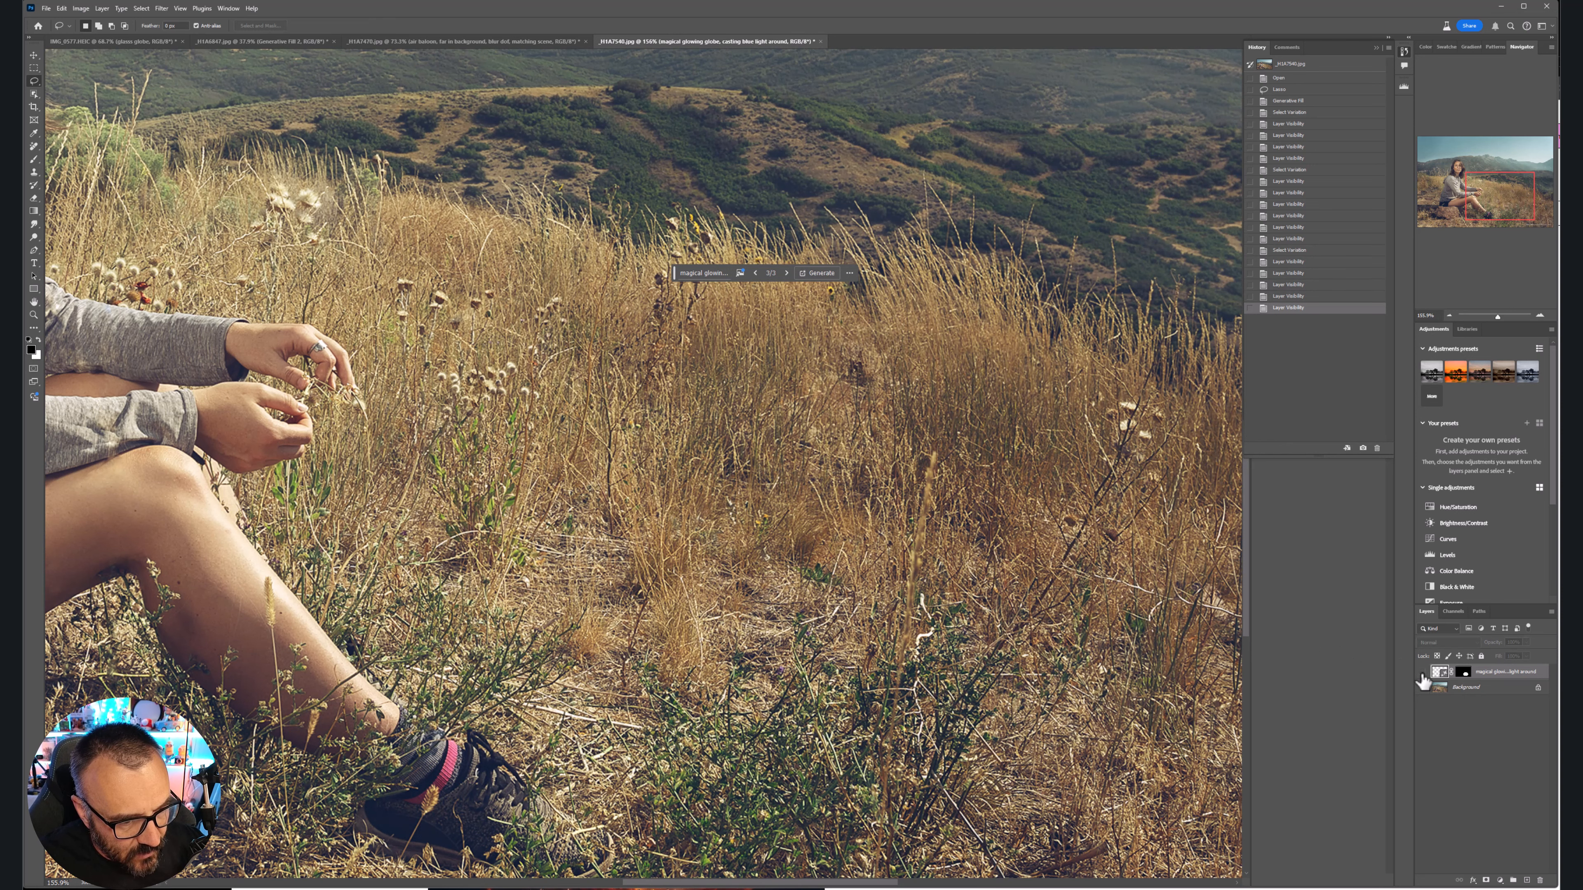
left_click(1423, 672)
left_click(1423, 672)
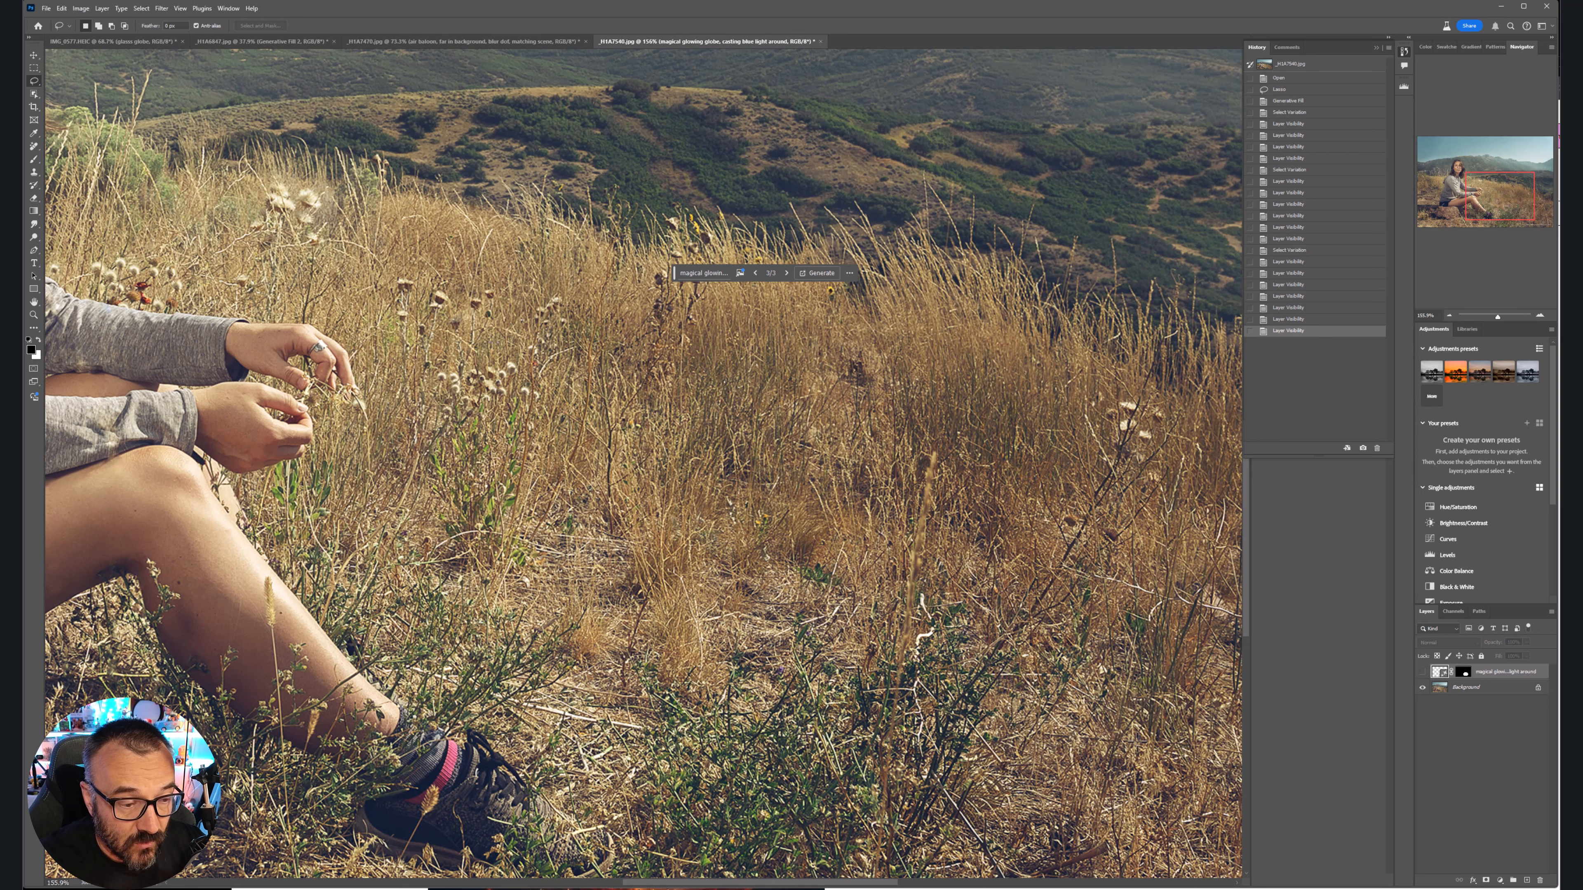
left_click(1422, 672)
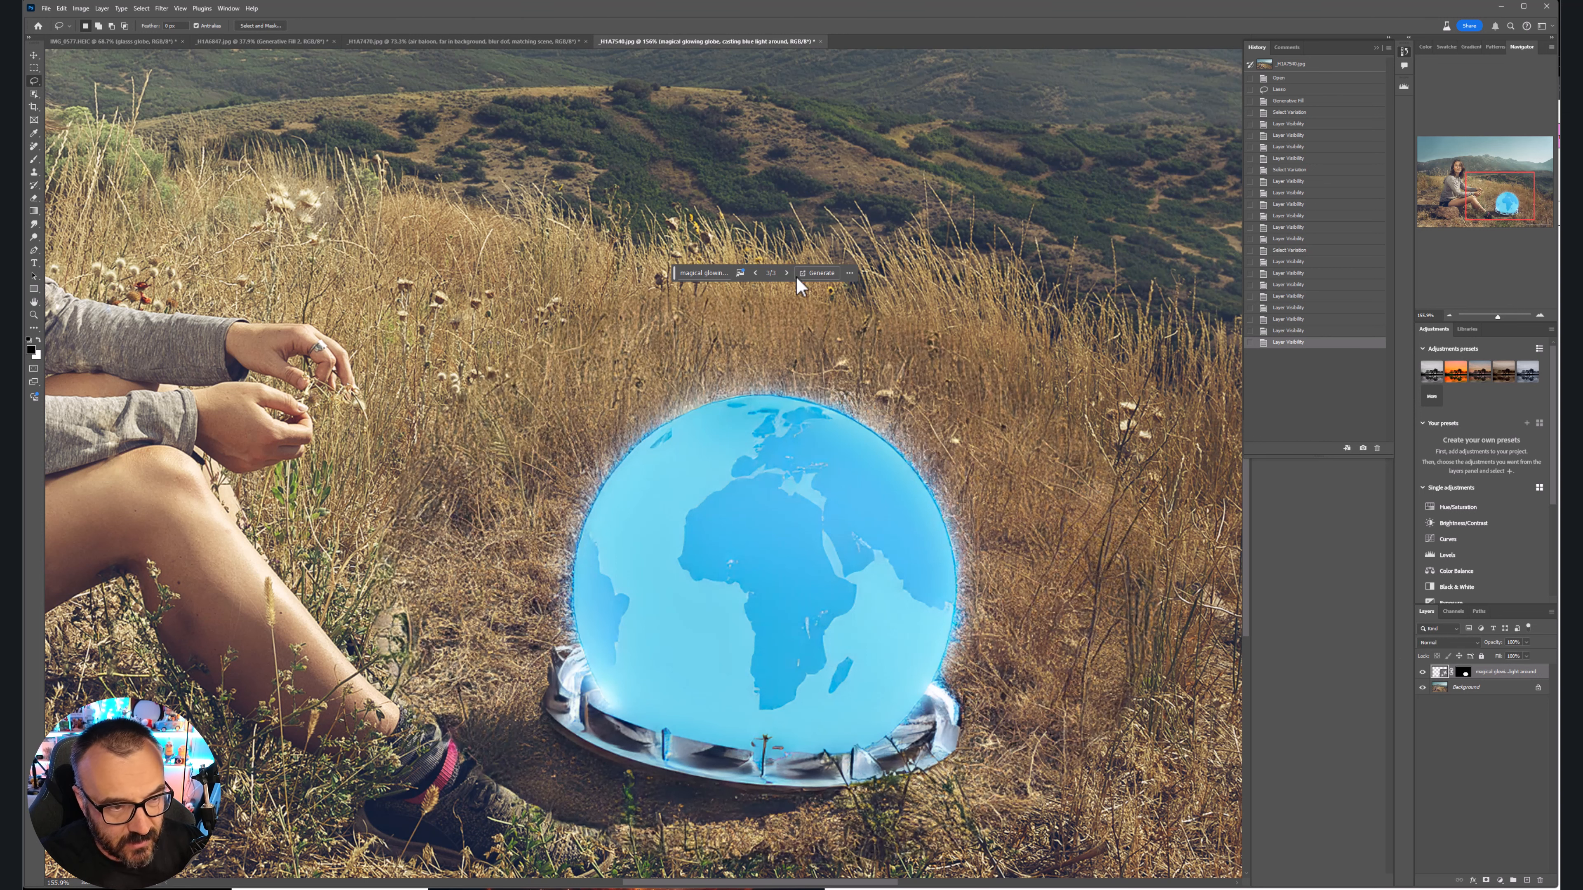
Select the first globe variation and hide the globe layer
left_click(783, 276)
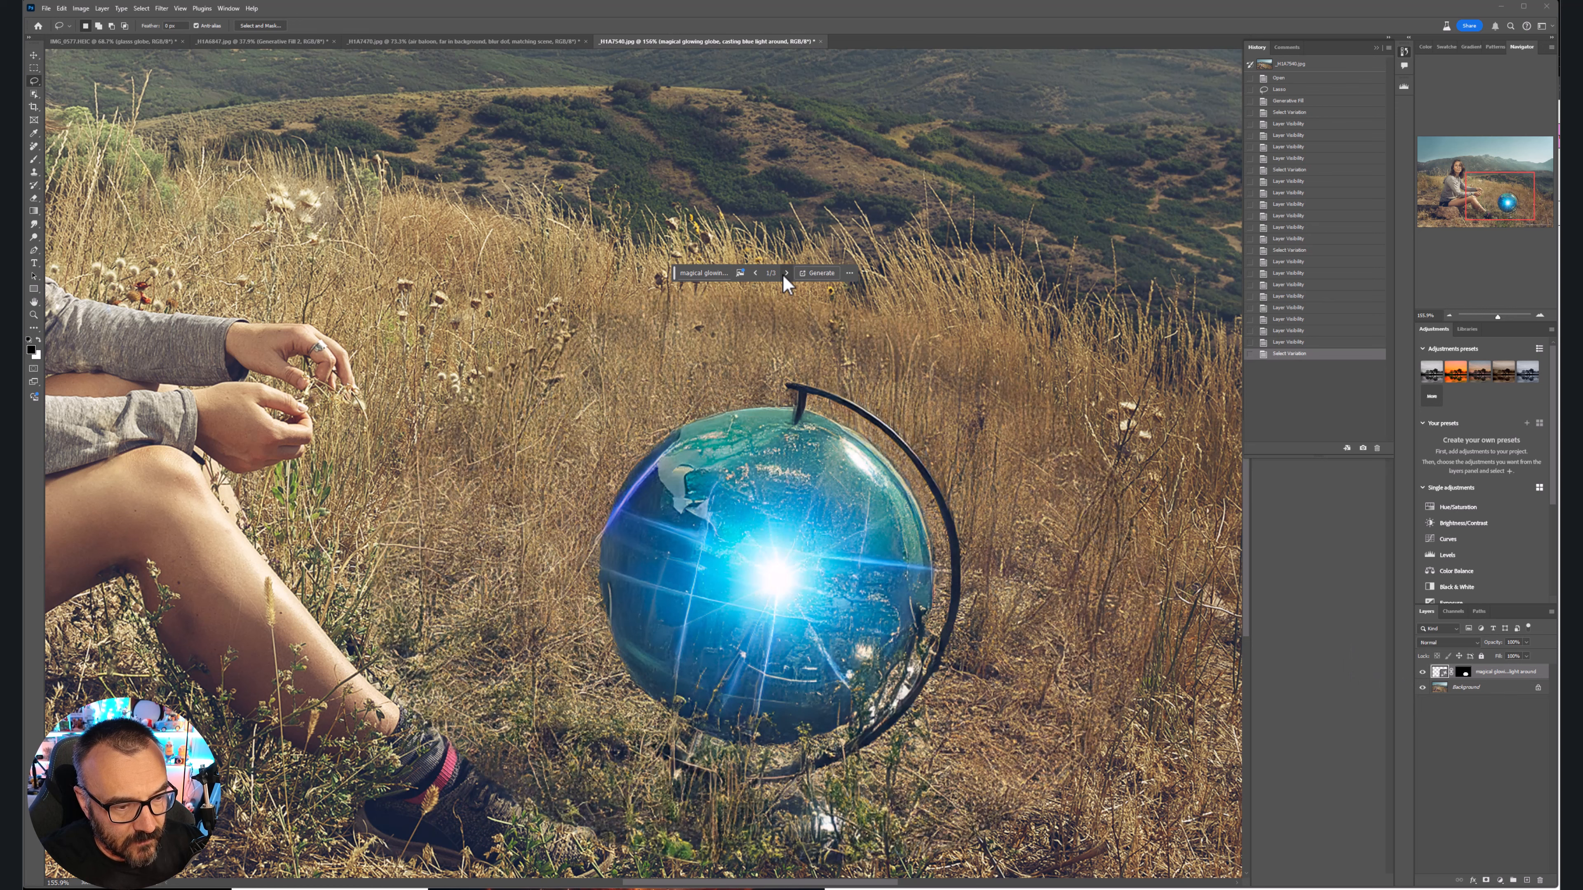
left_click(1422, 671)
Lasso the sky and mountains in the photo's upper-right corner and run Generative Fill with the prompt "Sun, golden hours, haze"
scroll(745, 442, "down", 6)
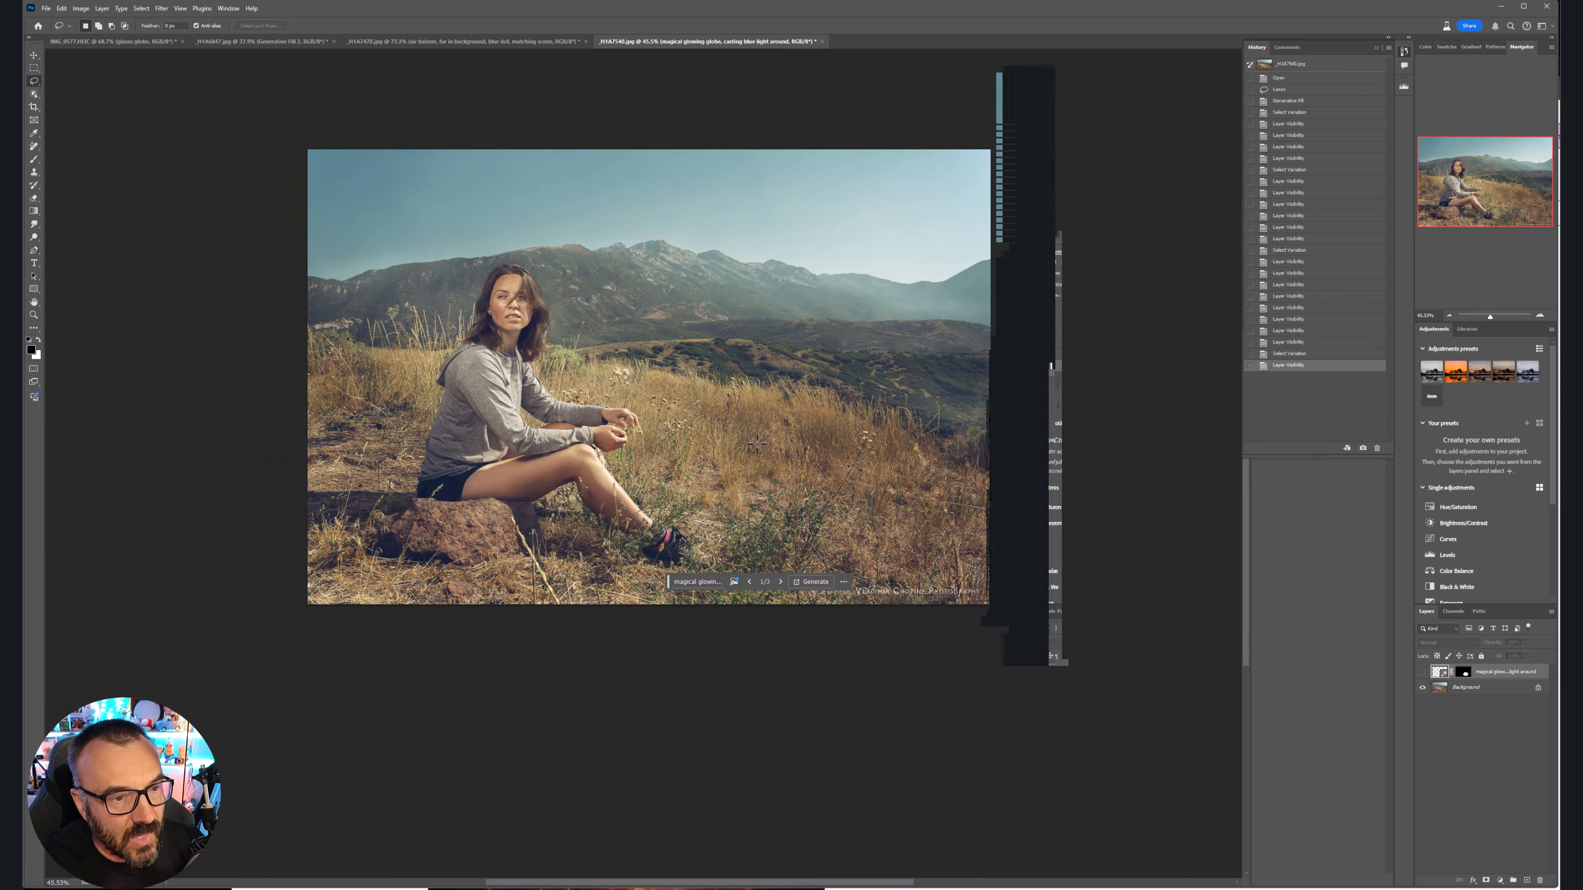
left_click_drag(784, 294, 792, 389)
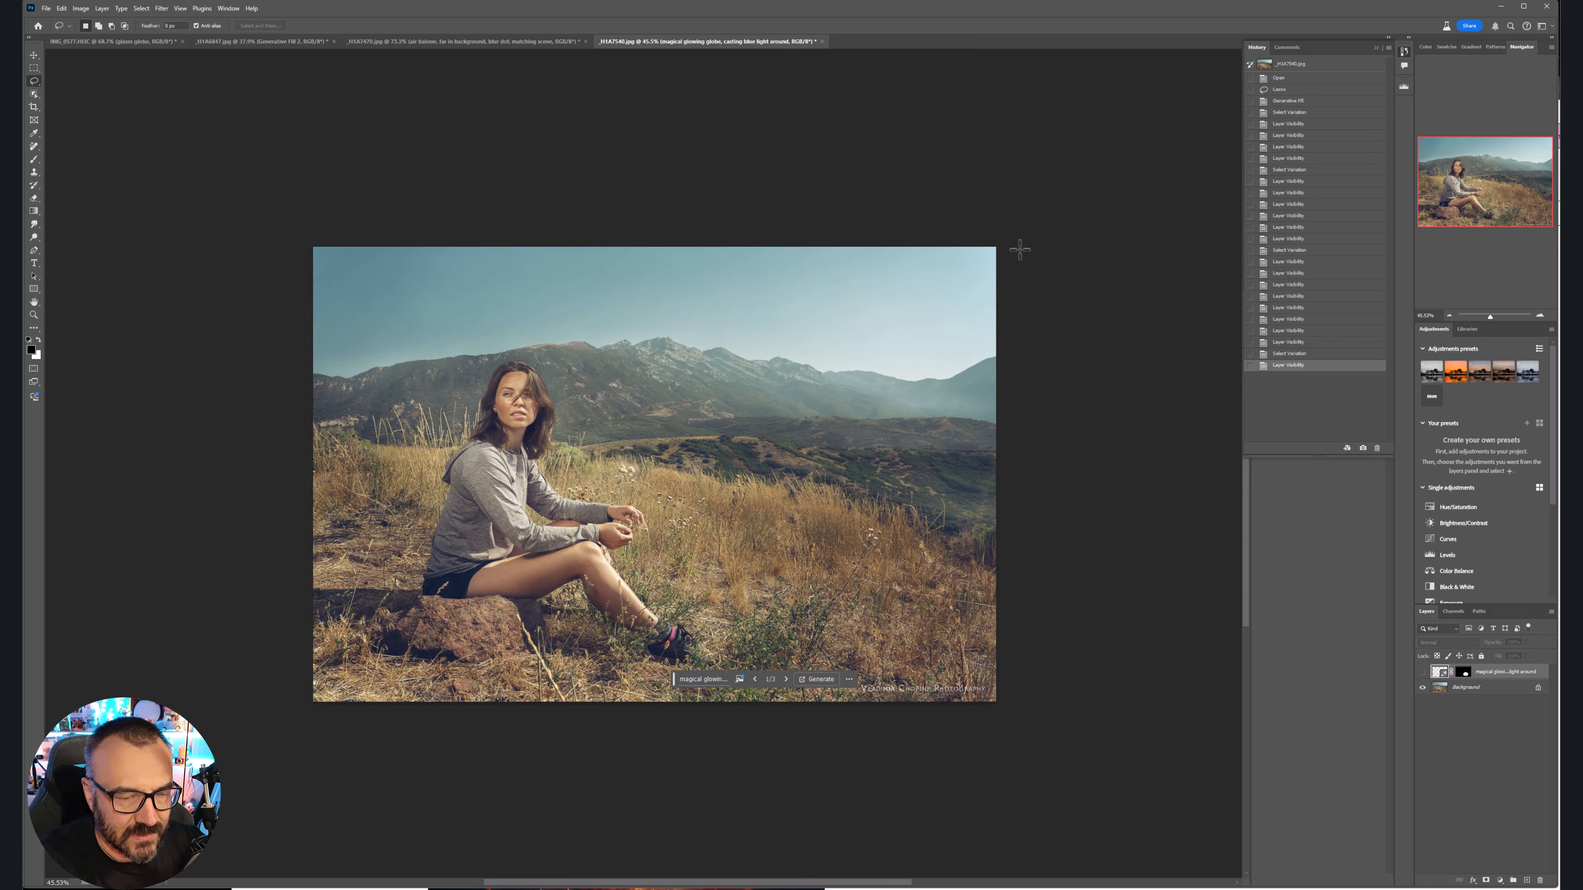
mouse_move(1031, 216)
left_mouse_down()
mouse_move(939, 220)
mouse_move(765, 285)
left_mouse_up()
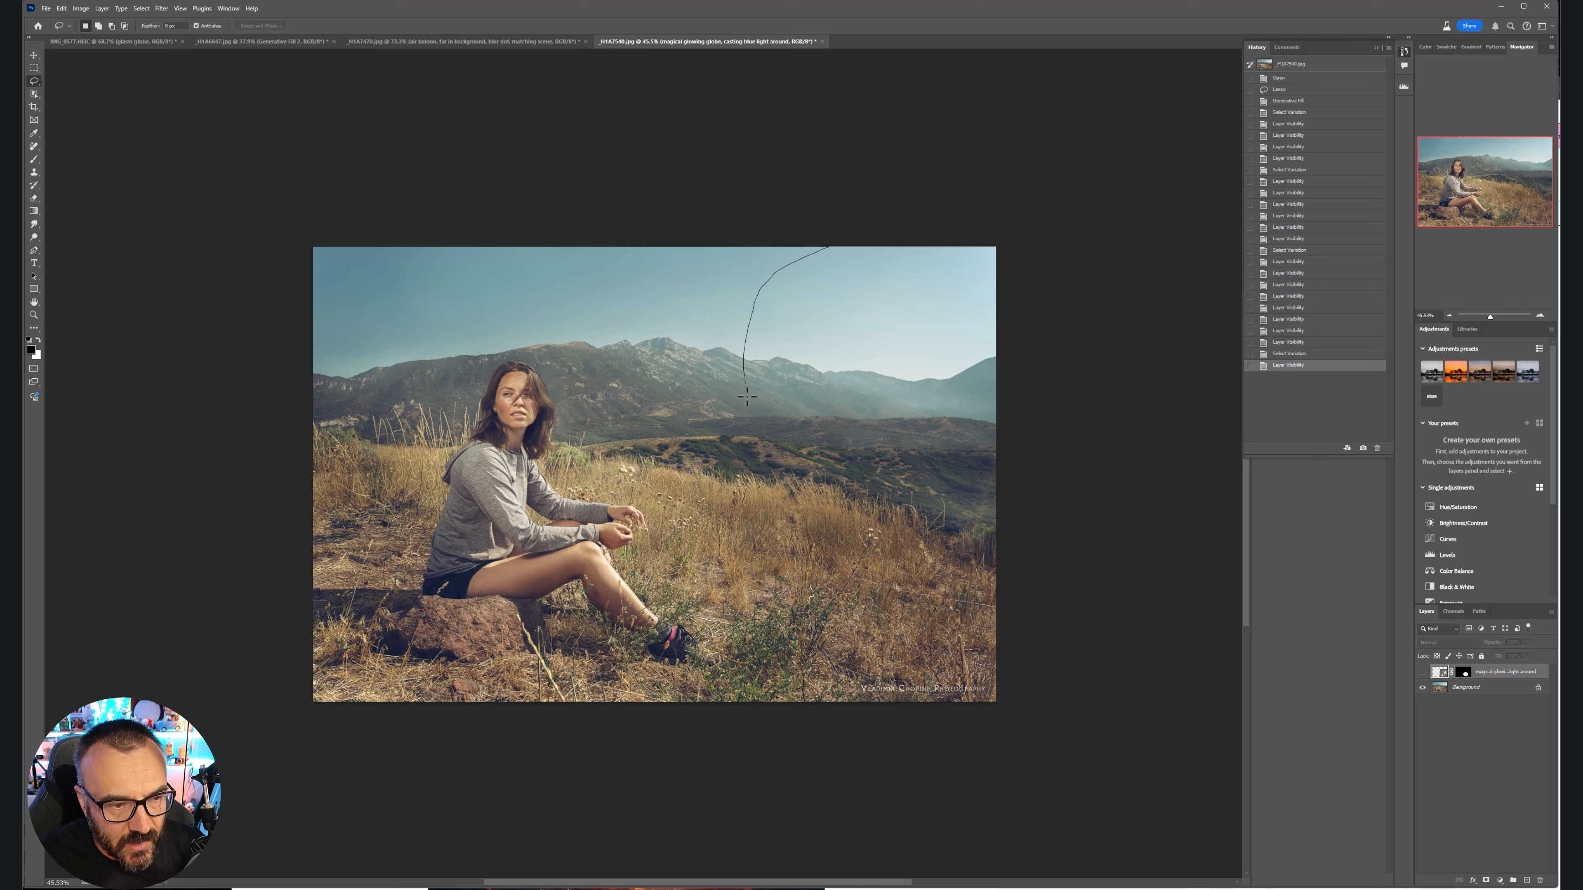
left_click_drag(747, 395, 865, 443)
mouse_move(1027, 436)
left_mouse_down()
mouse_move(1100, 372)
mouse_move(1097, 257)
left_mouse_up()
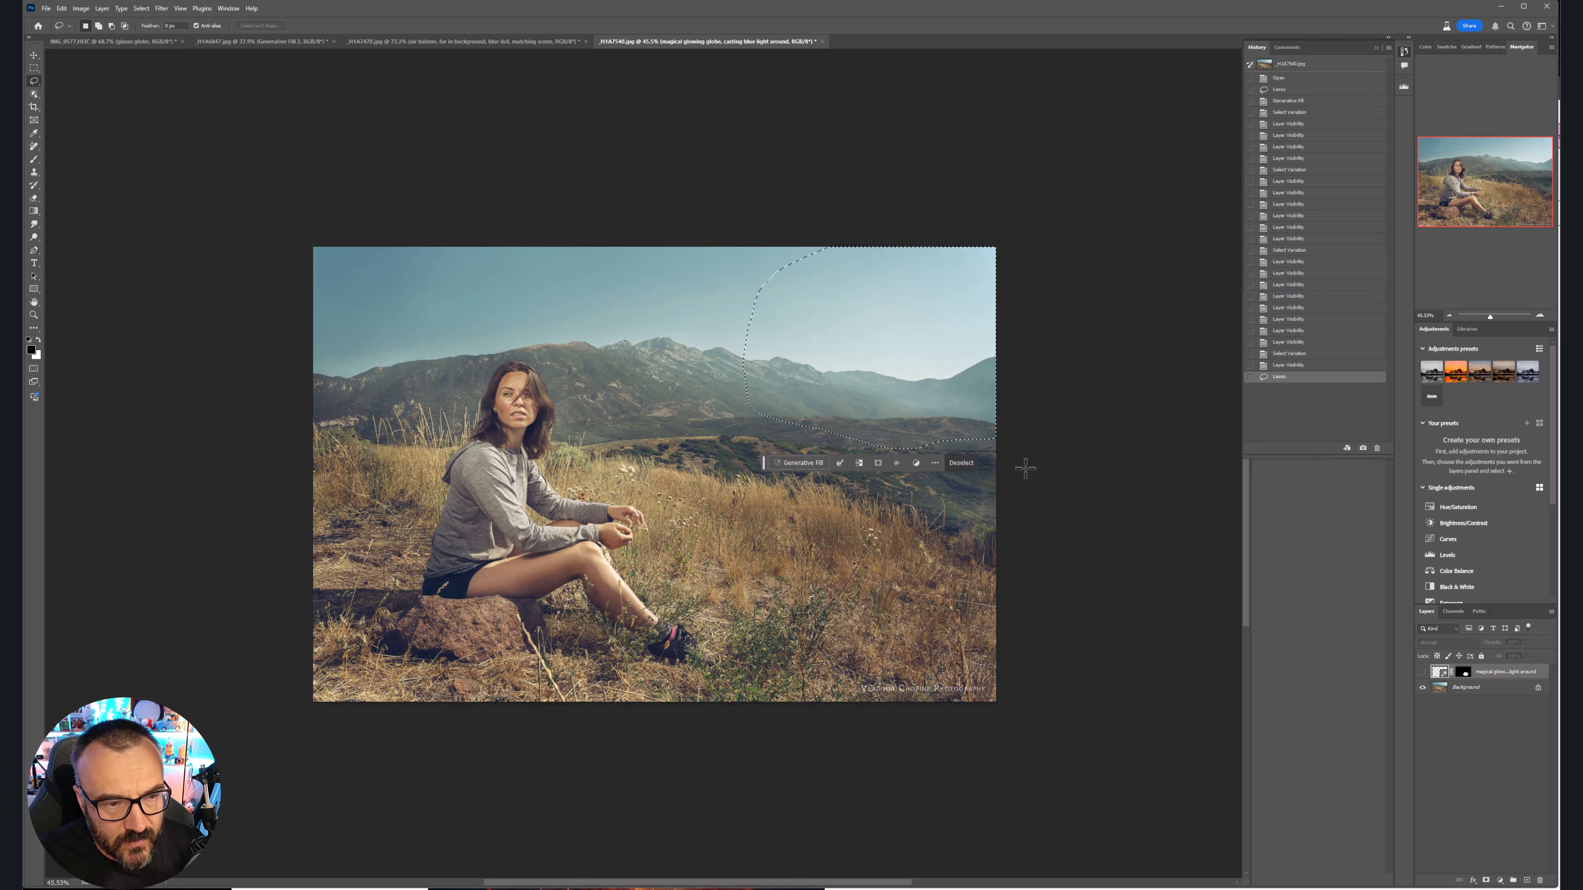
left_click(802, 466)
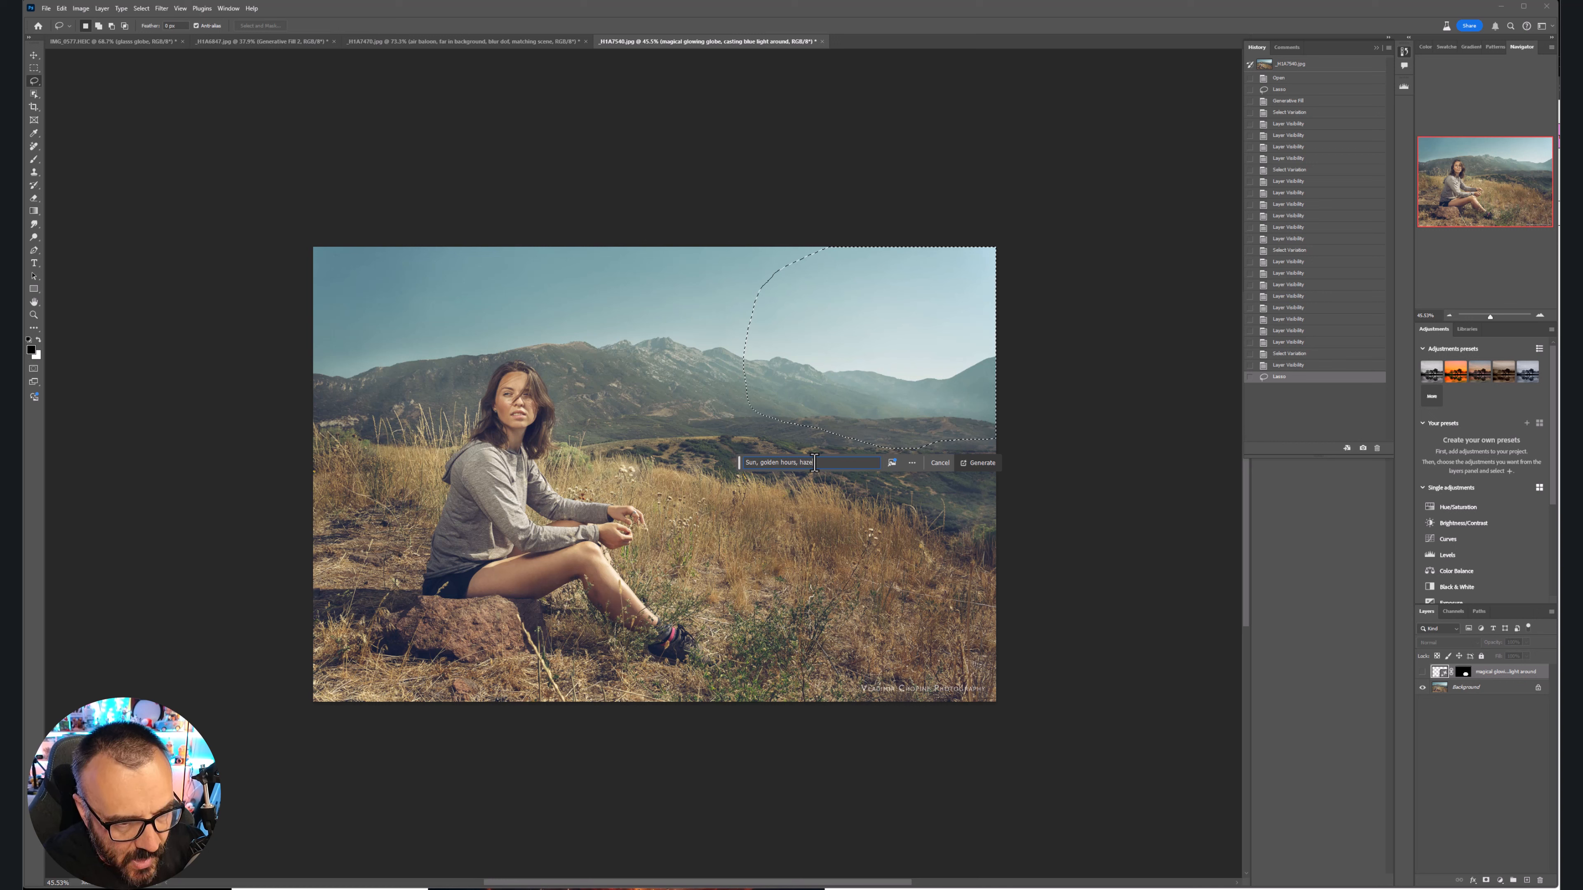
key("Return")
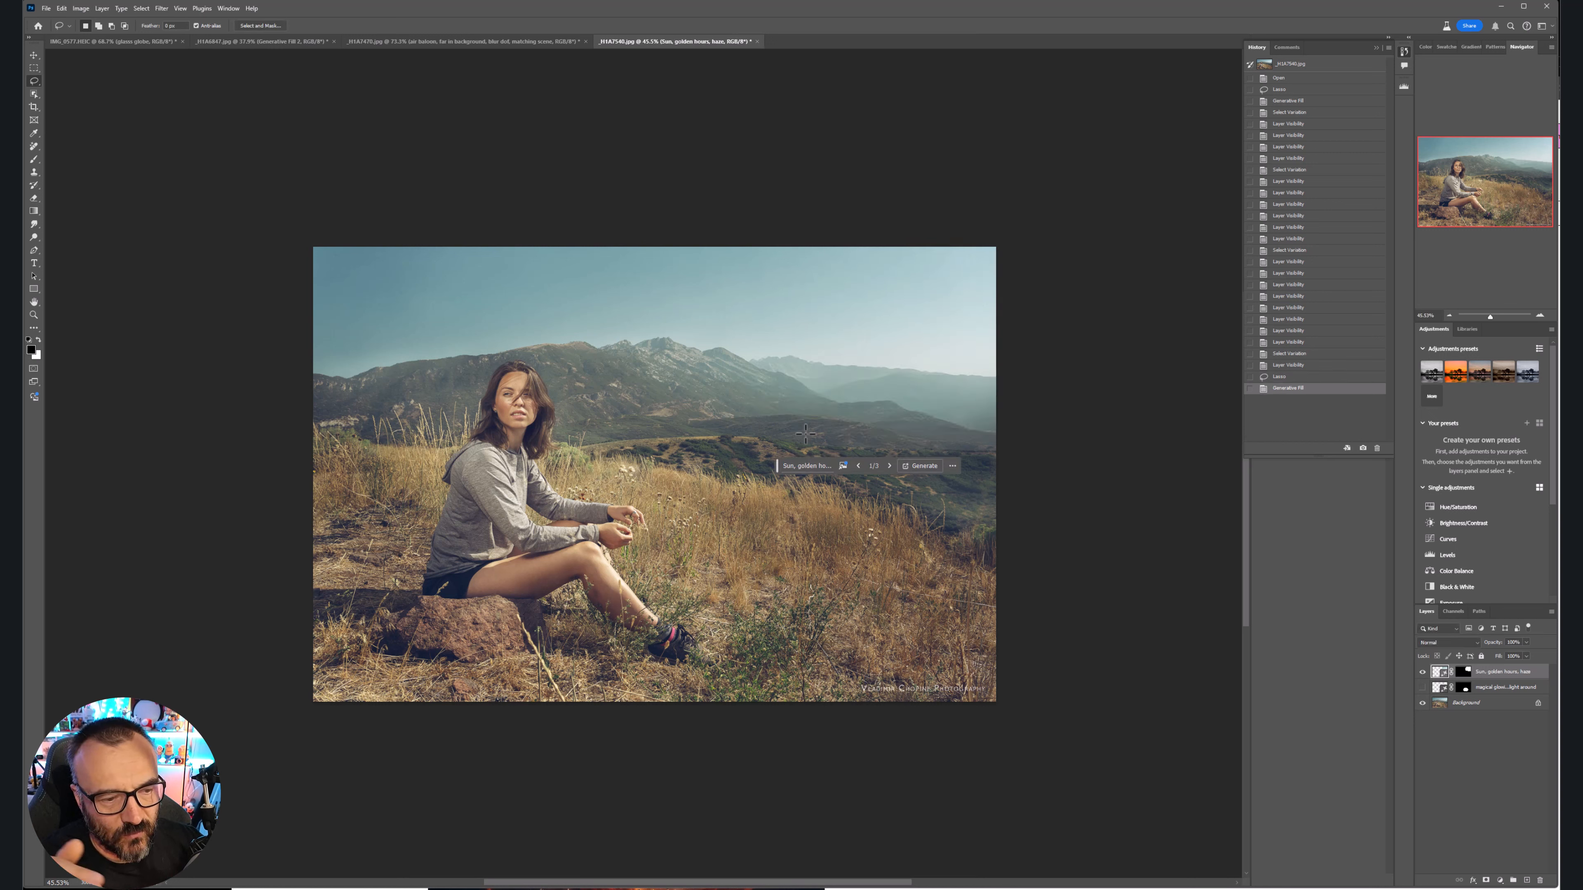
Cycle through the three golden-hour haze variations back to the first one
left_click(888, 466)
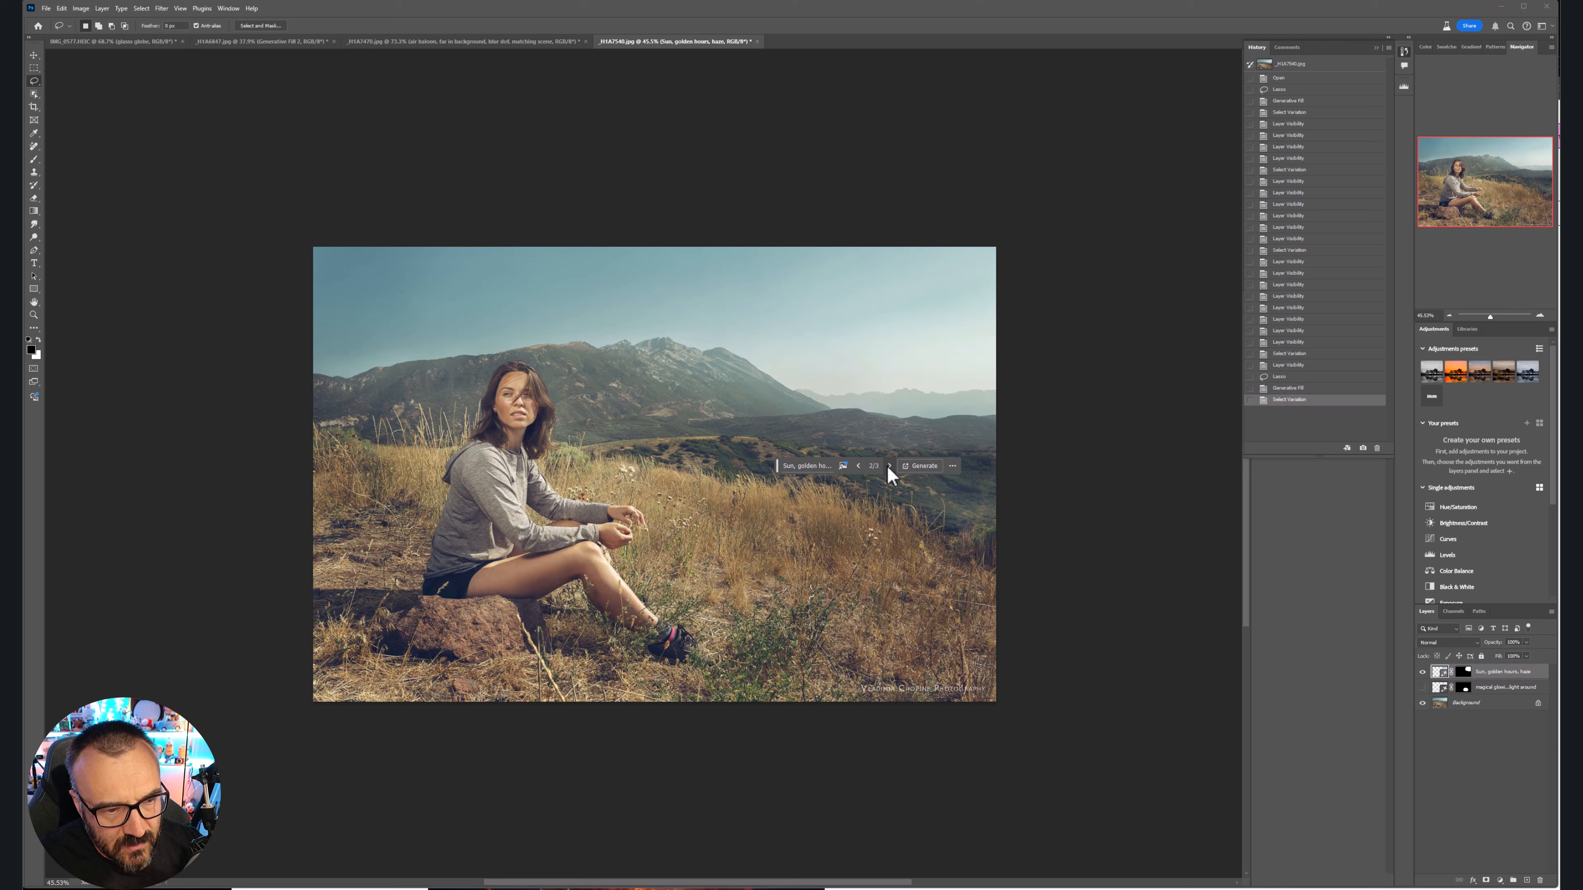
left_click(889, 467)
left_click(888, 466)
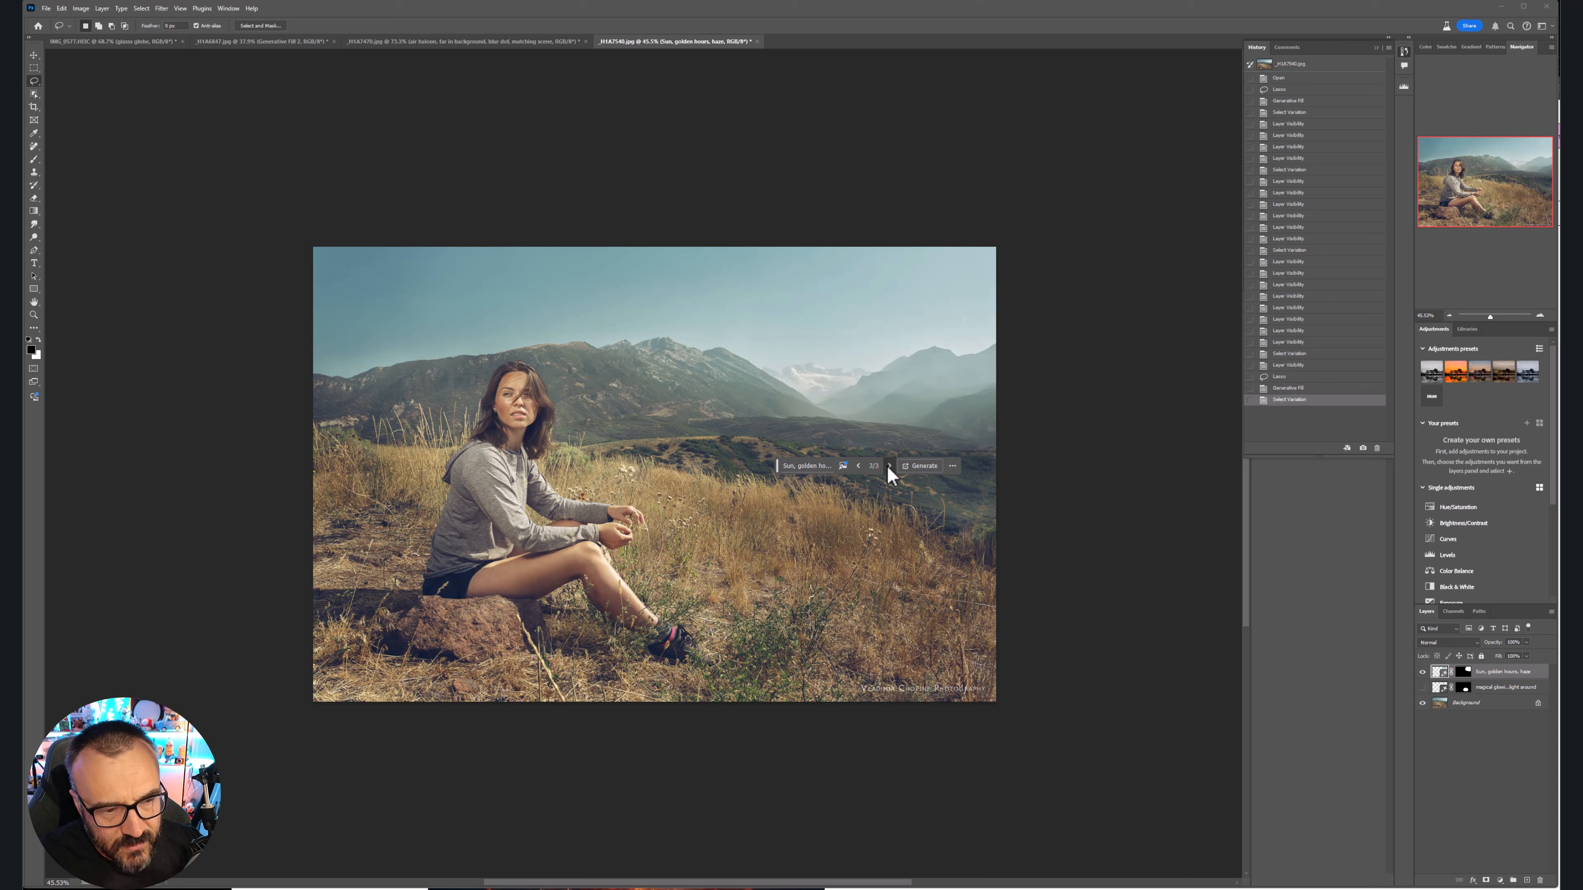
Toggle the visibility of the golden-hour haze layer to compare the generated mountains with the original, leaving it shown
left_click(1422, 671)
left_click(1422, 672)
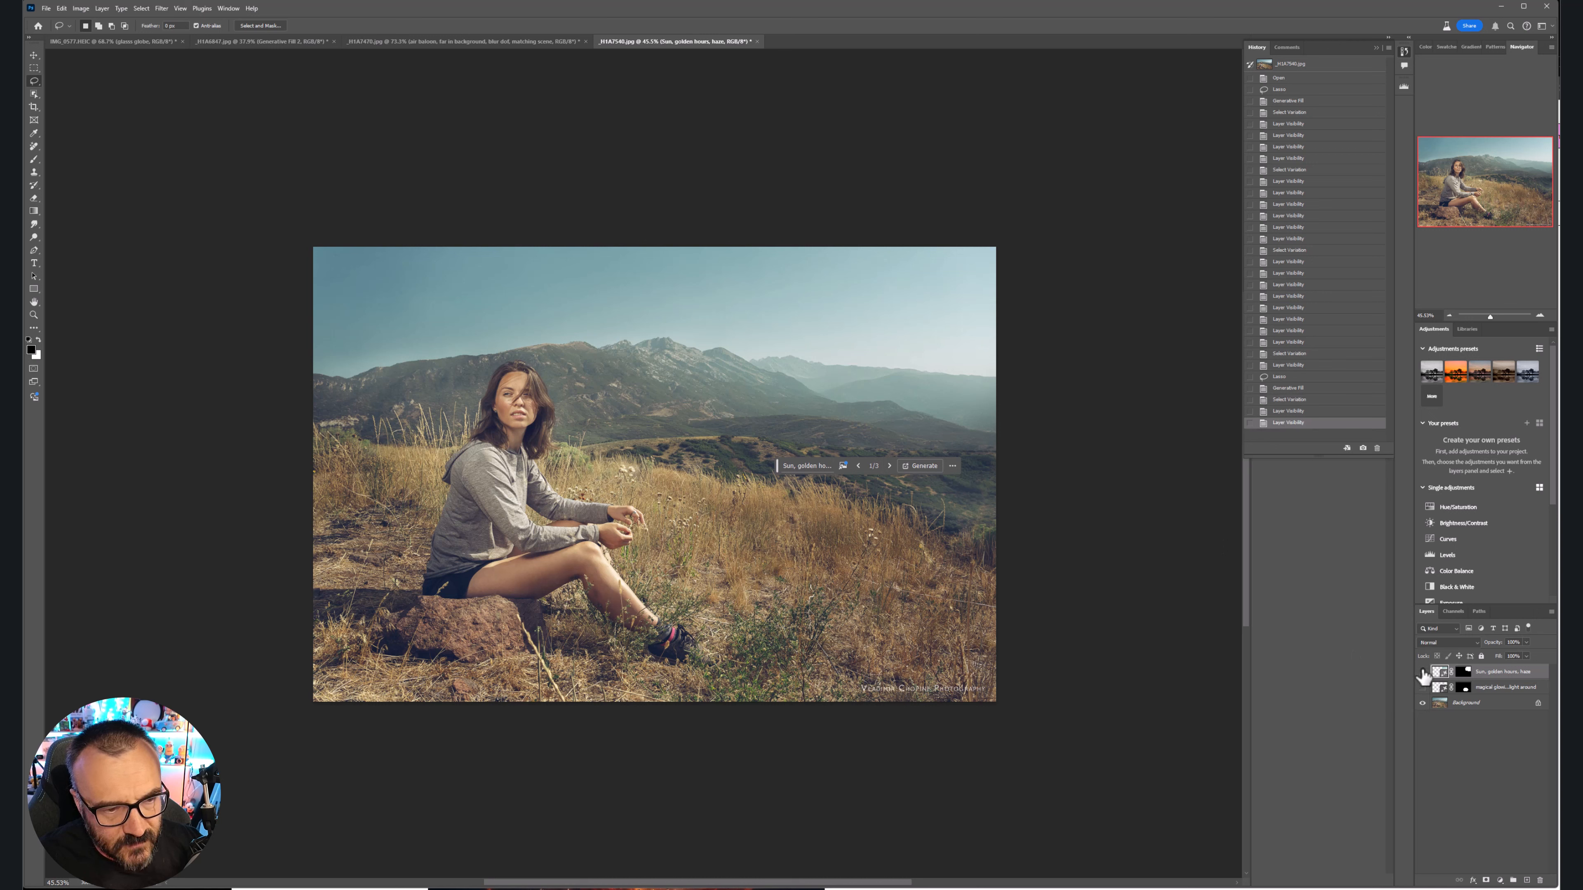
left_click(1422, 671)
left_click(1422, 672)
left_click(1423, 671)
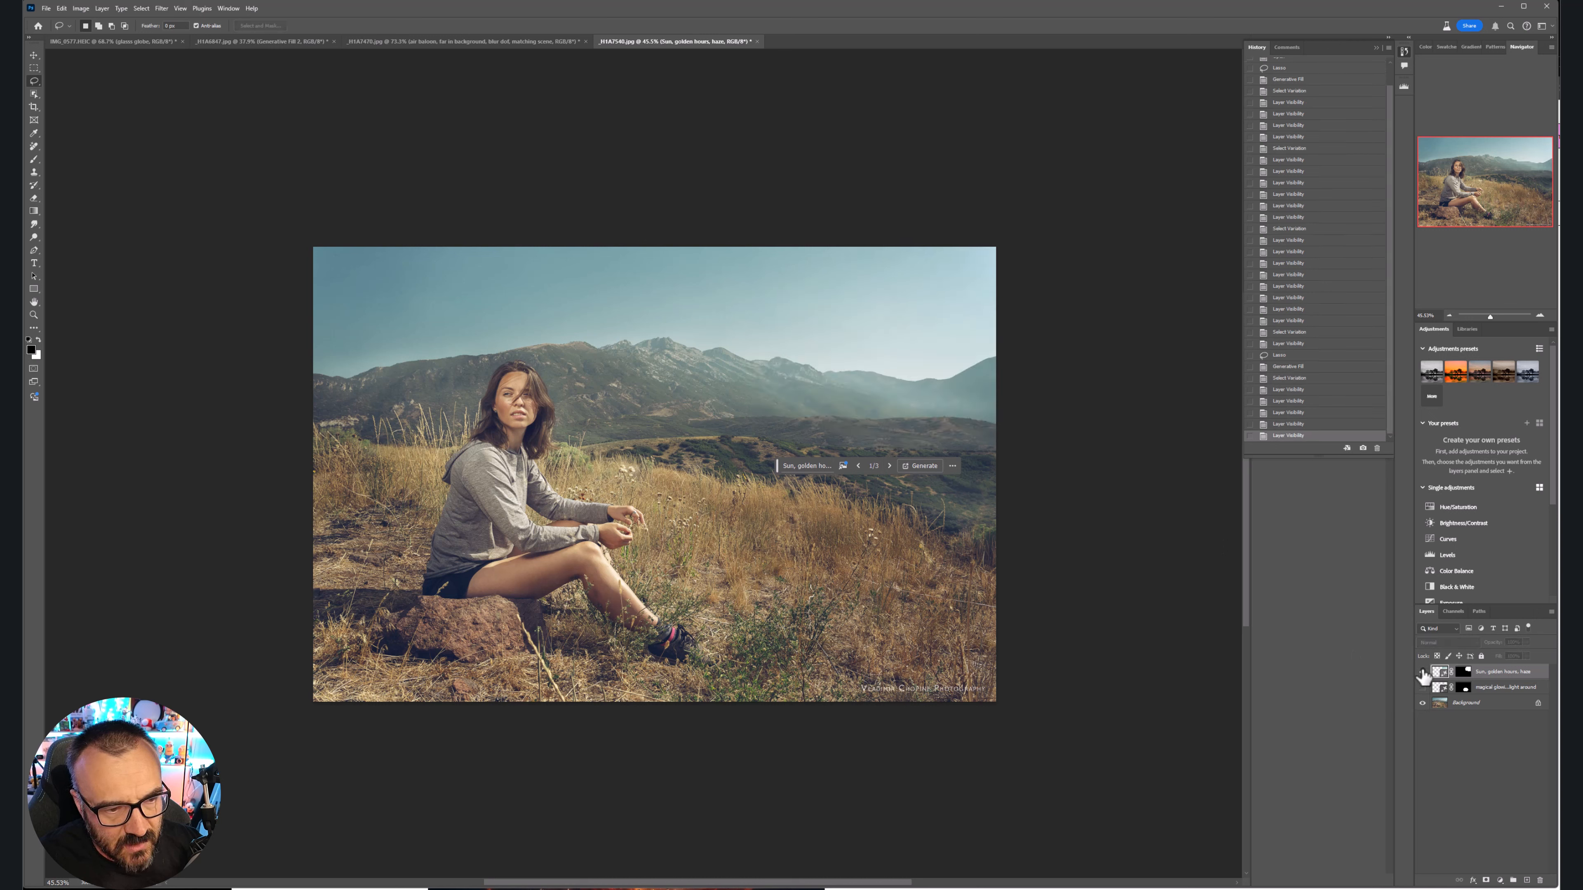
left_click(1422, 672)
left_click(1422, 672)
left_click(1422, 671)
left_click(1422, 671)
left_click(1422, 672)
left_click(1422, 671)
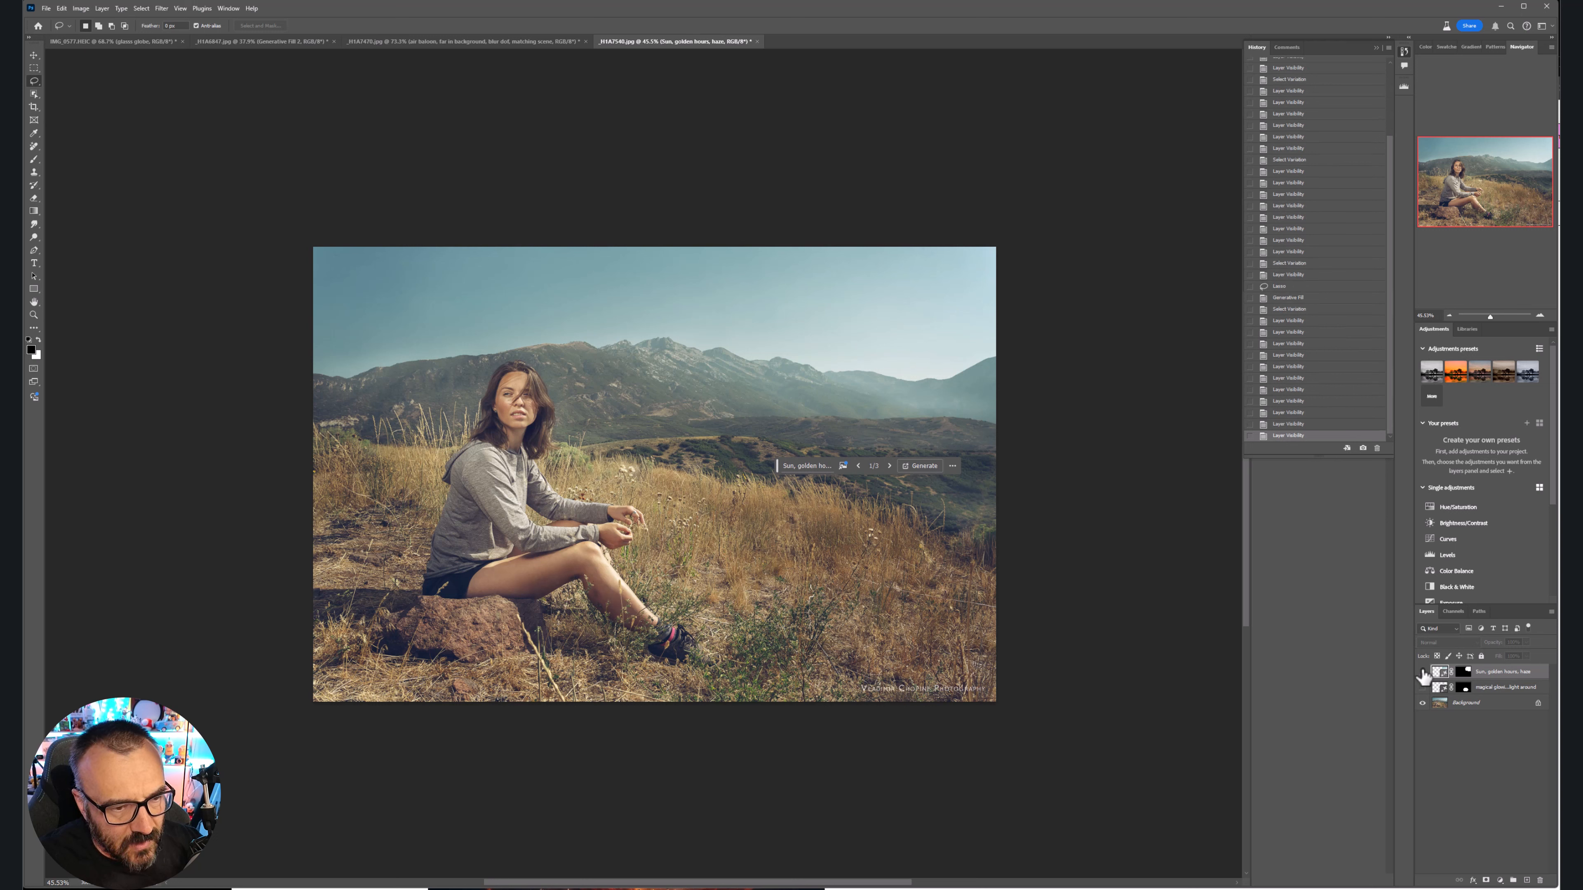
left_click(1422, 672)
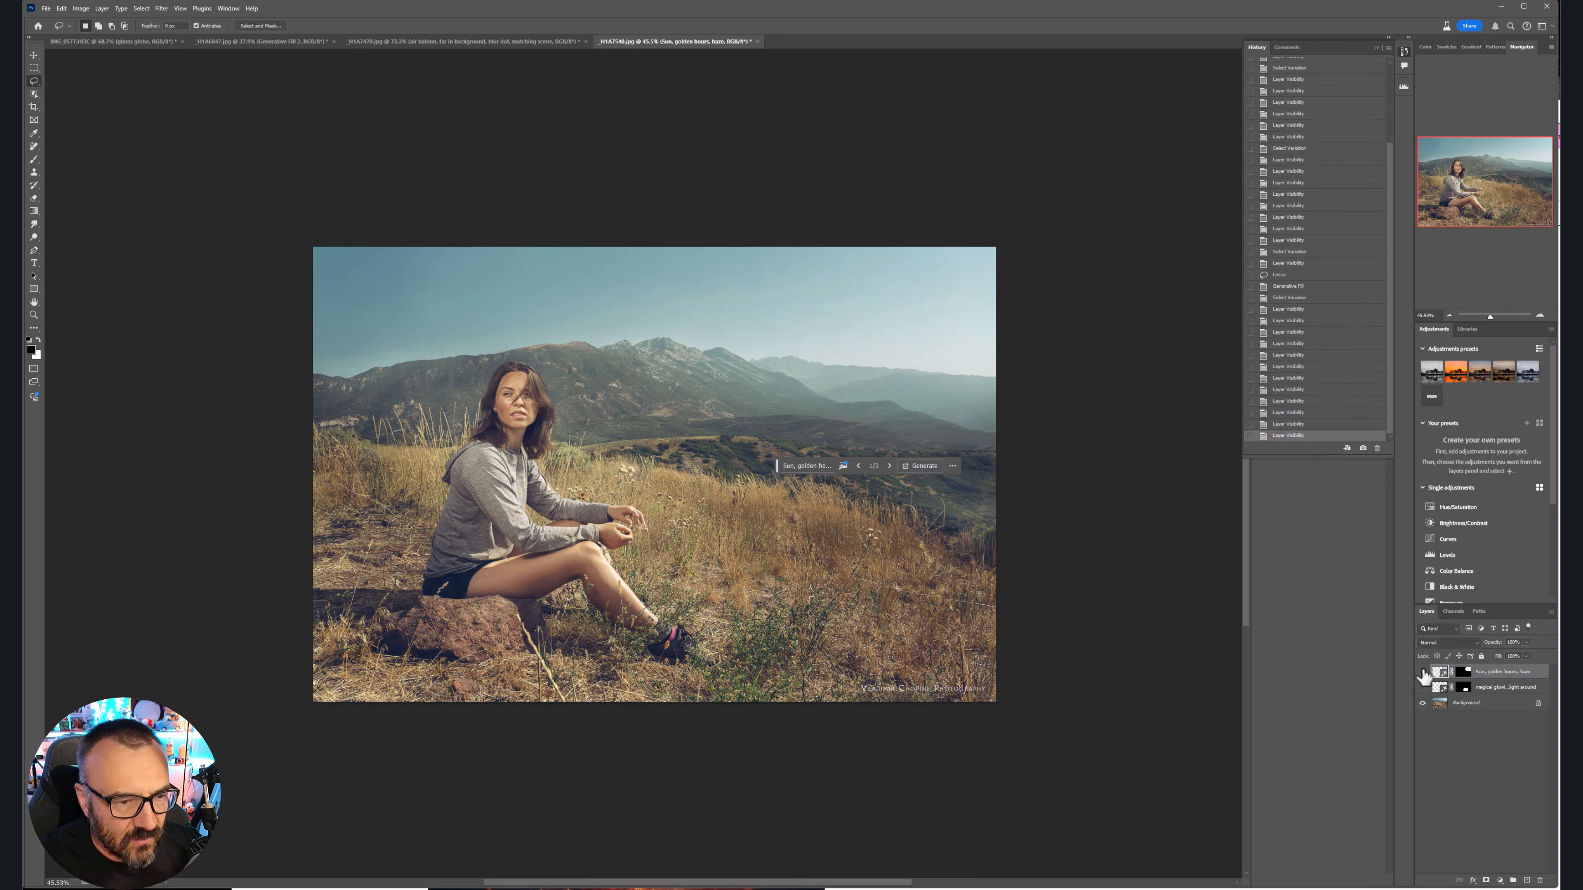
Hide the golden-hour haze layer, then lasso the sky and mountains beside the woman and run Generative Fill with the prompt "Sun set"
left_click(1422, 671)
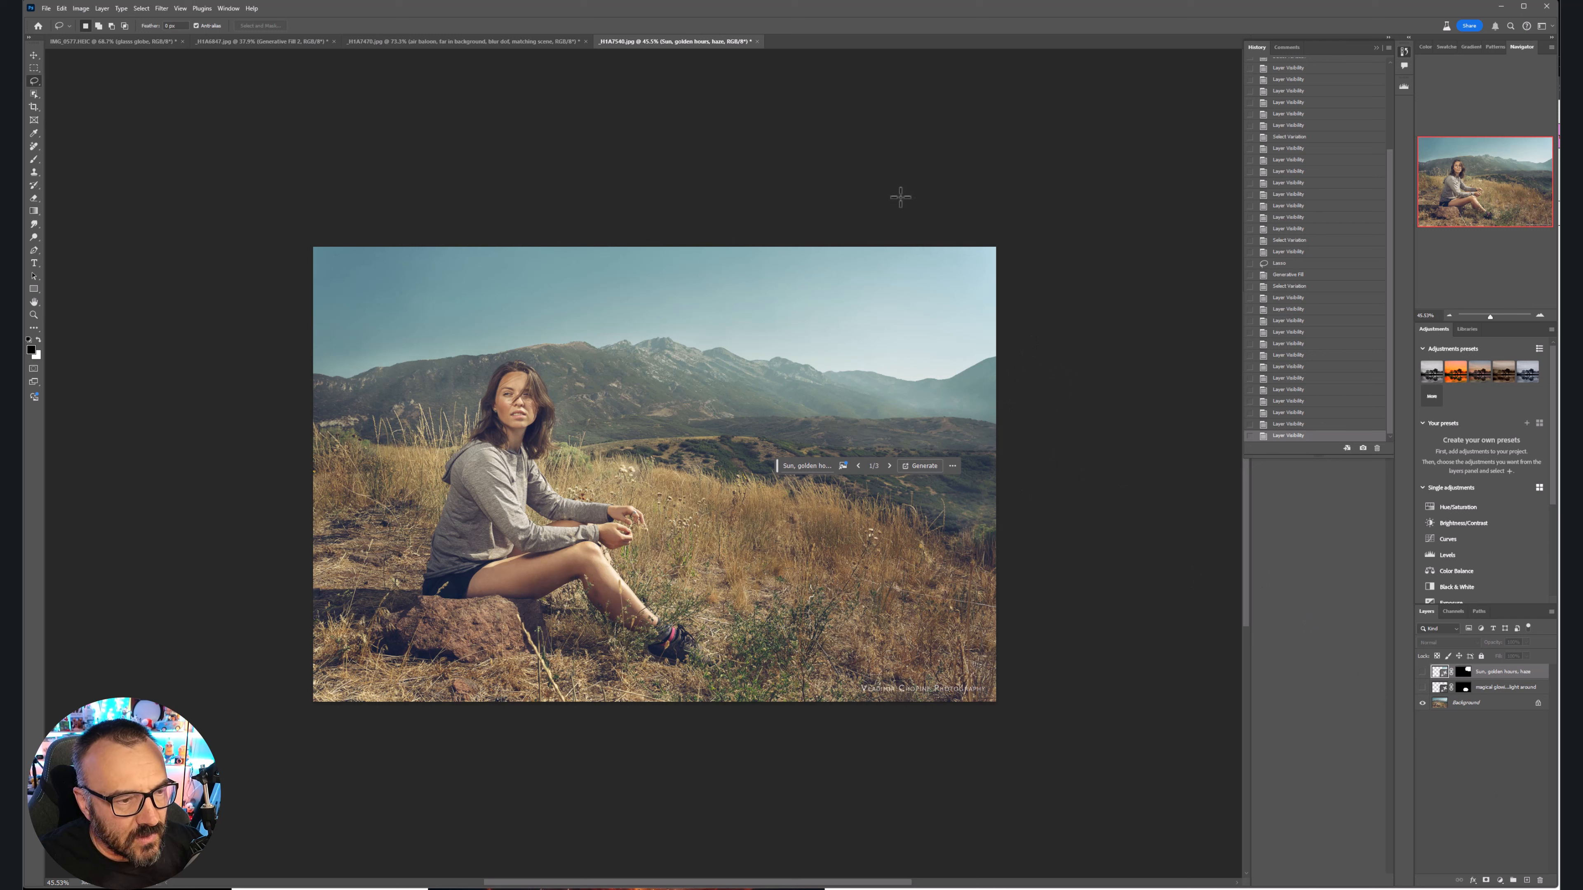
mouse_move(921, 198)
left_mouse_down()
mouse_move(801, 201)
mouse_move(650, 248)
mouse_move(552, 351)
mouse_move(578, 400)
mouse_move(692, 456)
mouse_move(805, 482)
mouse_move(1001, 487)
mouse_move(1095, 309)
mouse_move(1006, 189)
mouse_move(731, 166)
left_mouse_up()
left_click(691, 524)
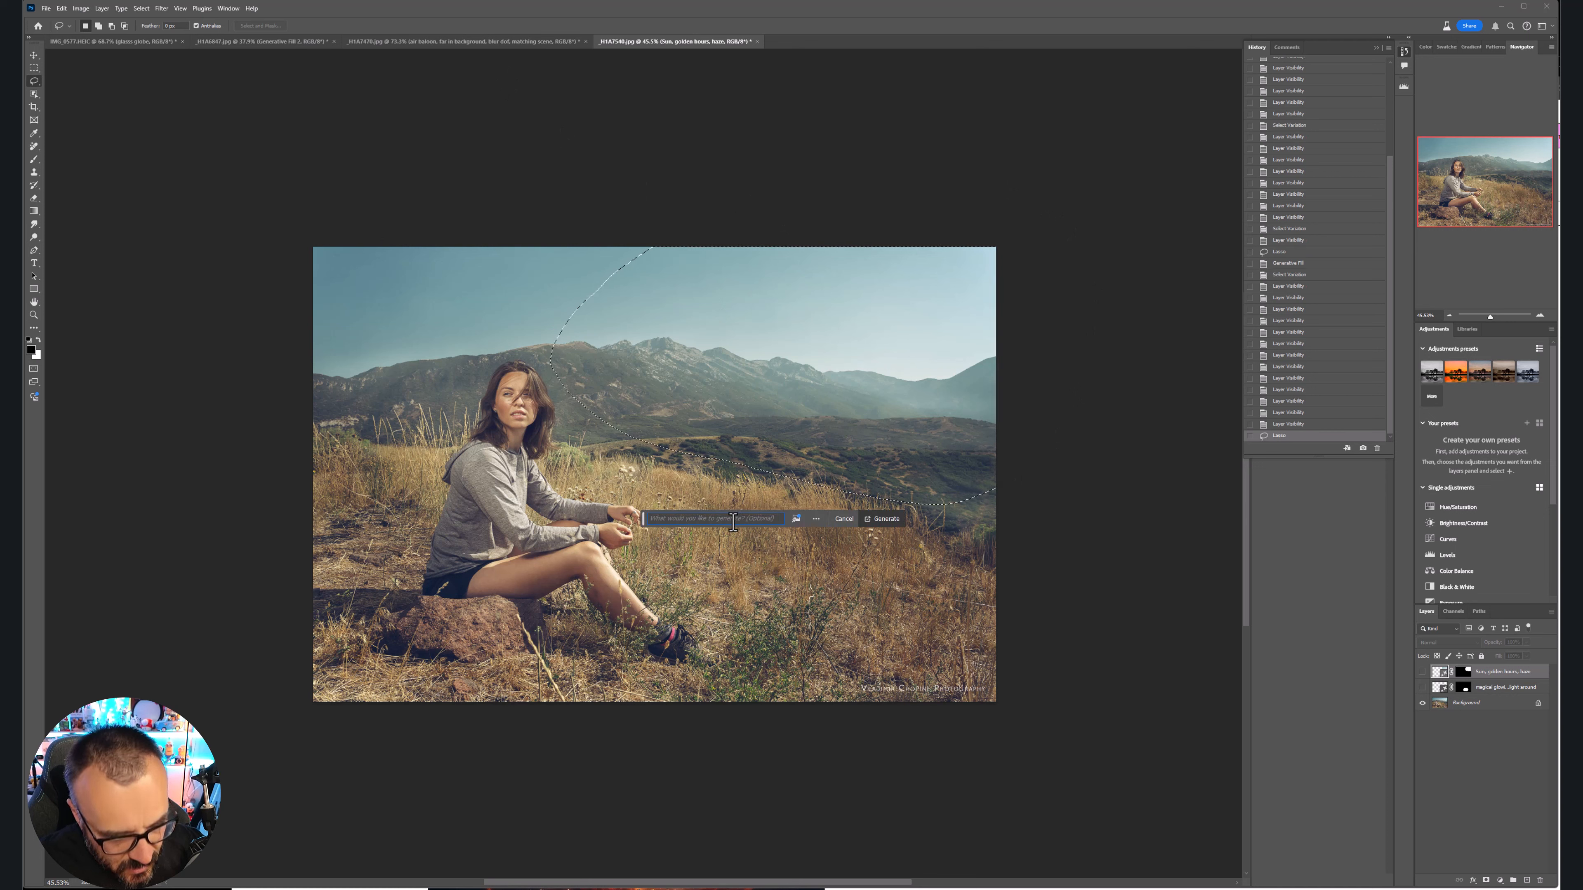
type("Sun set")
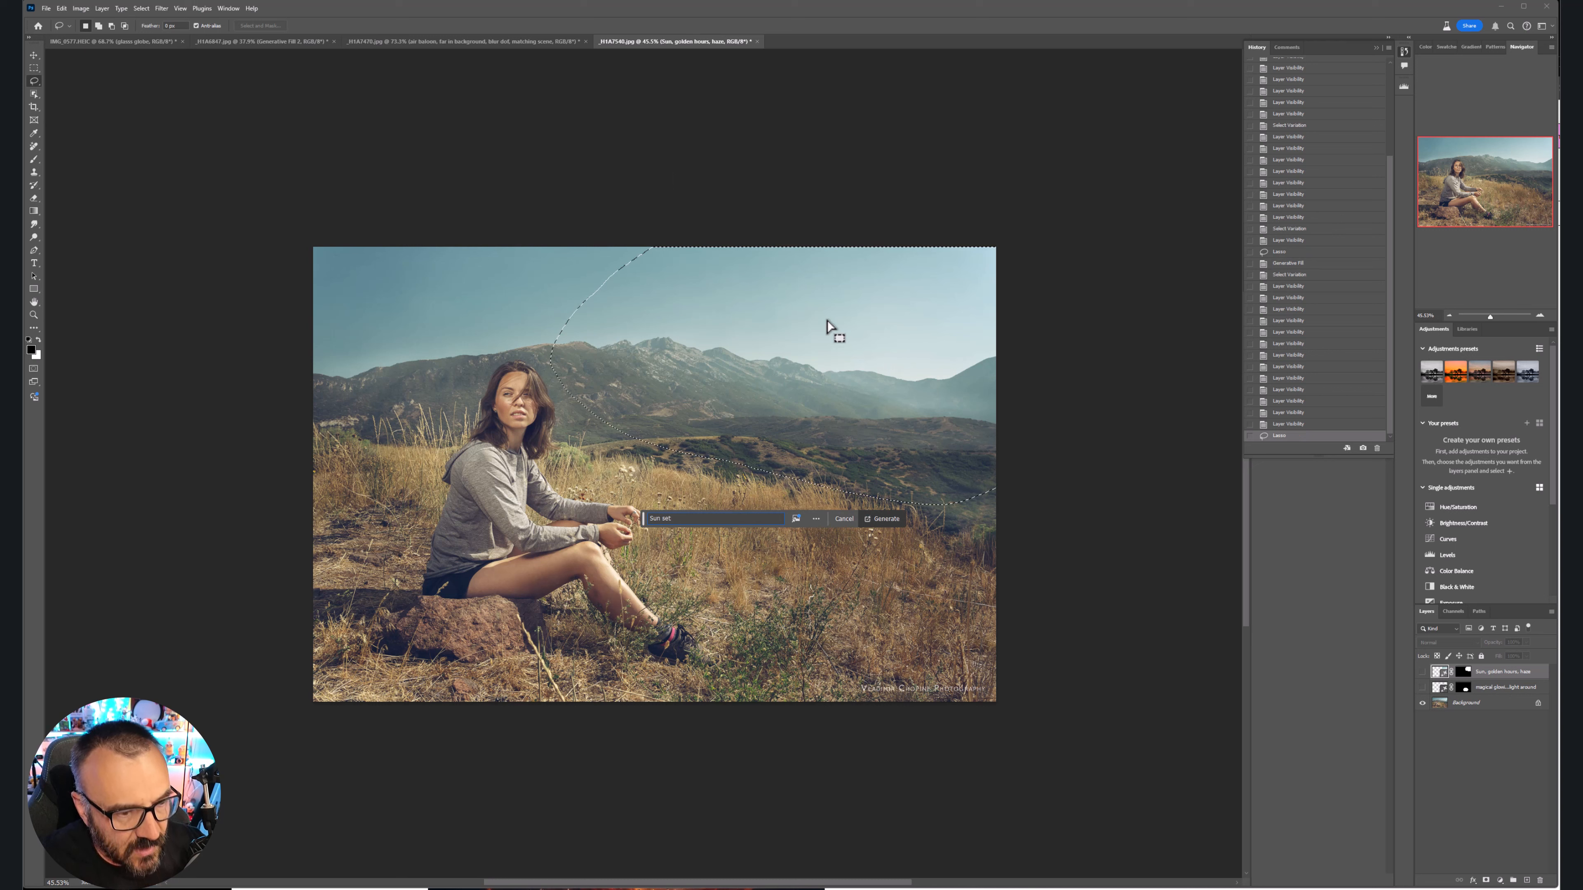
left_click(901, 520)
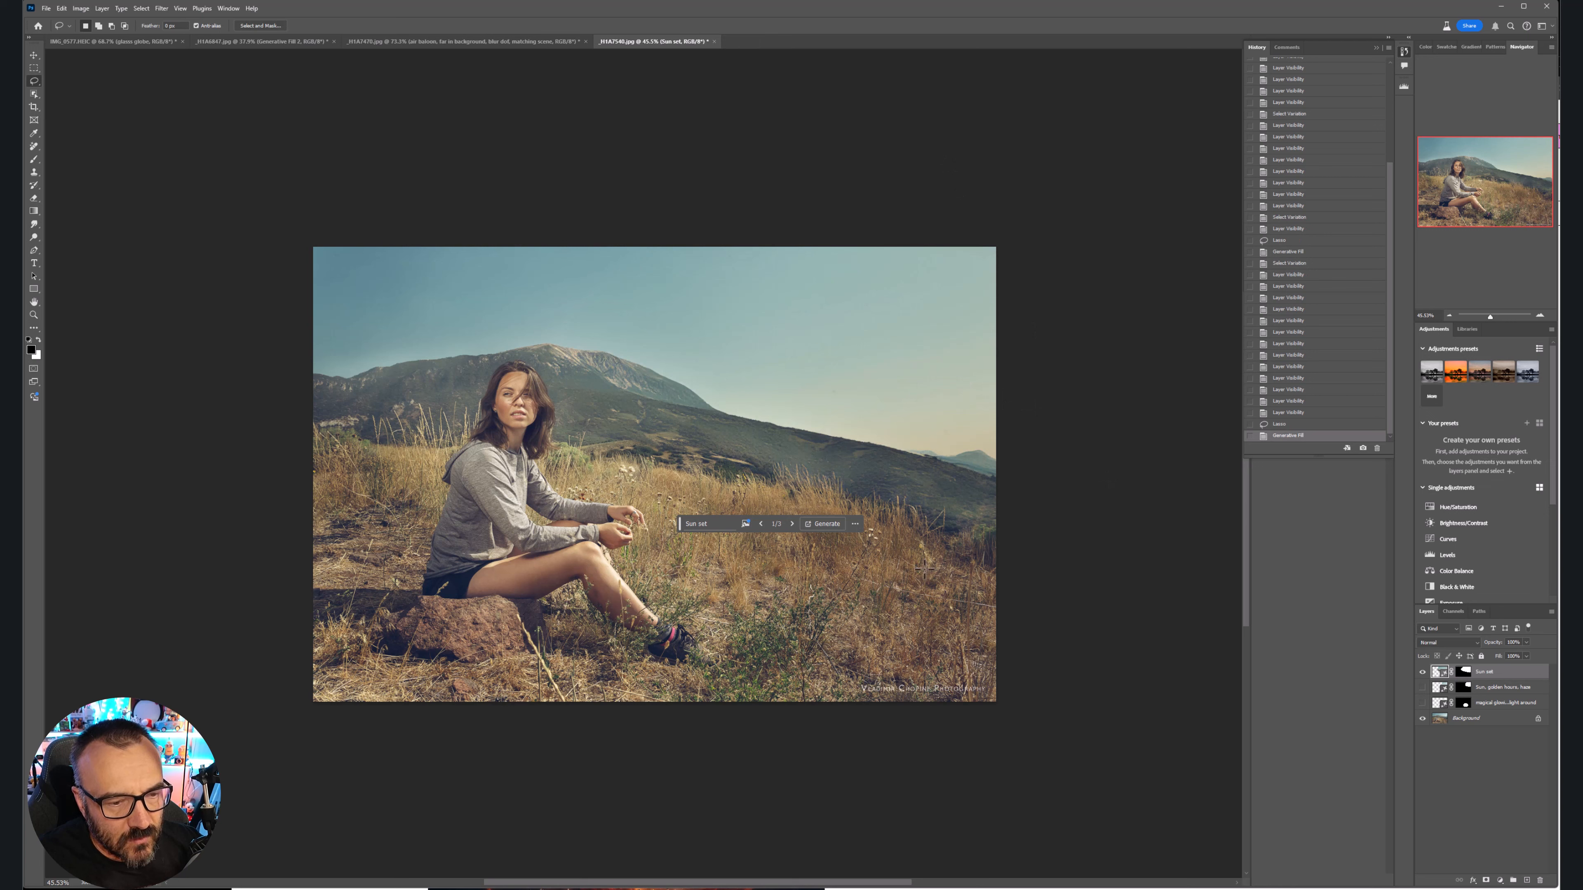
Cycle through the three sunset variations back to the first one
left_click(792, 524)
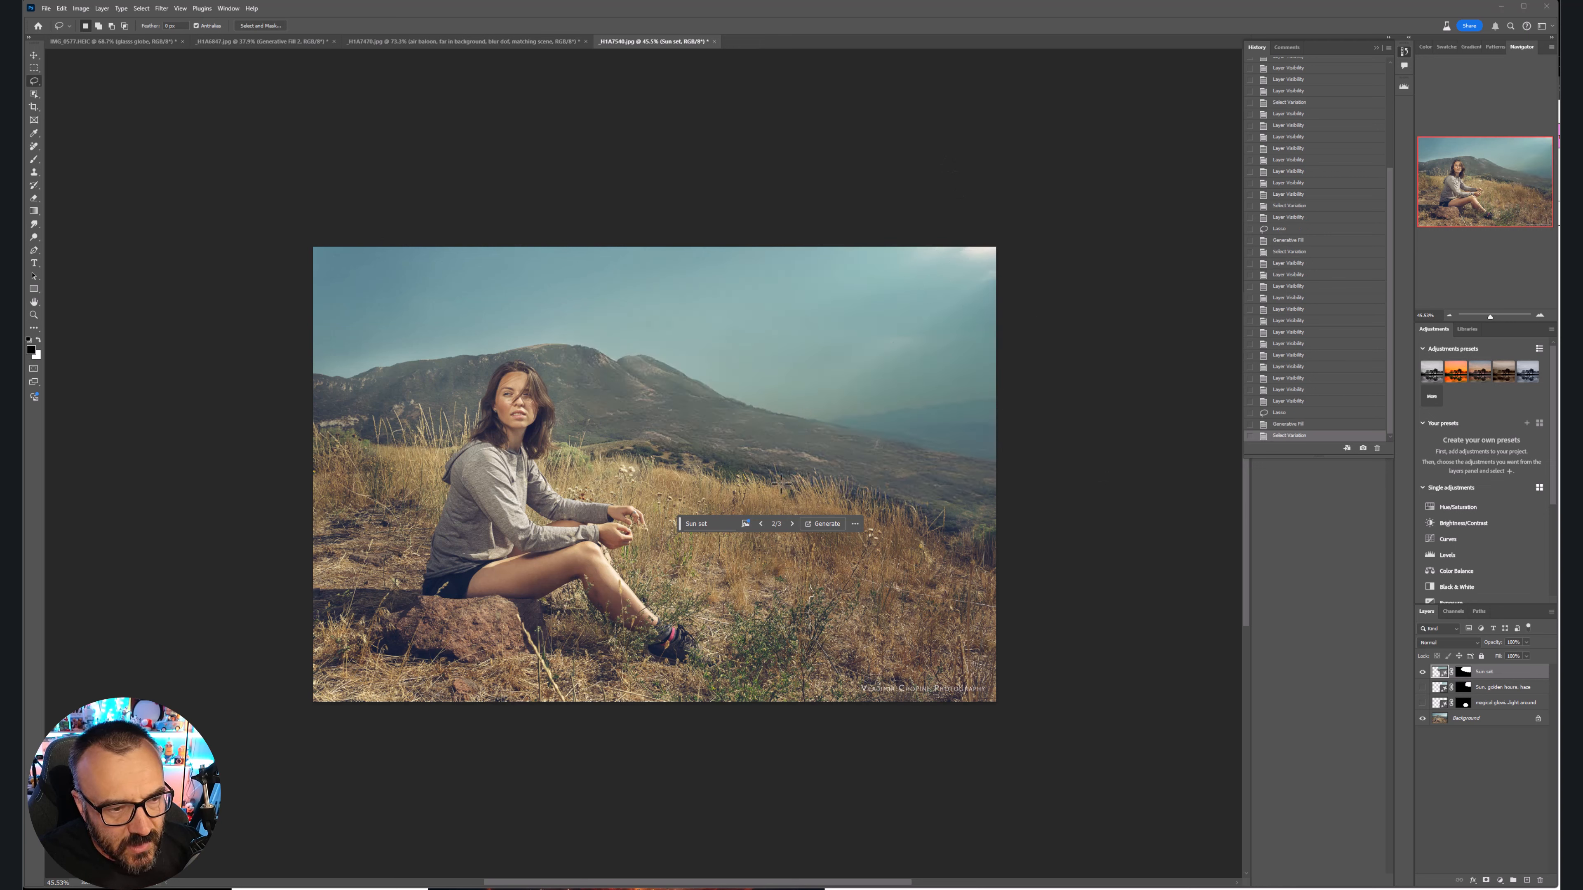
left_click(792, 524)
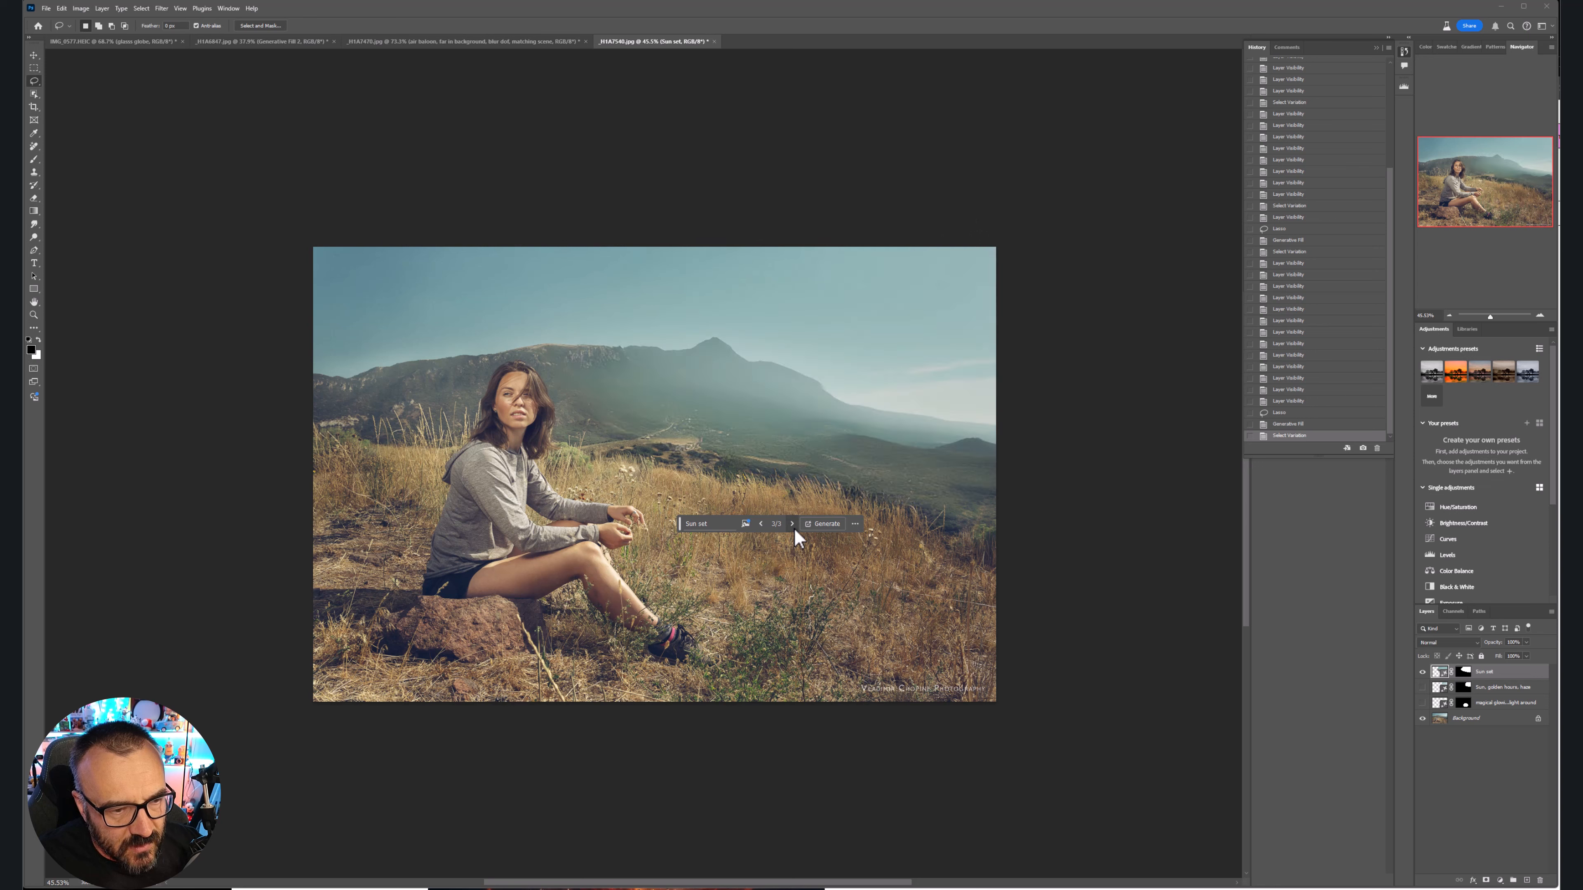
left_click(793, 524)
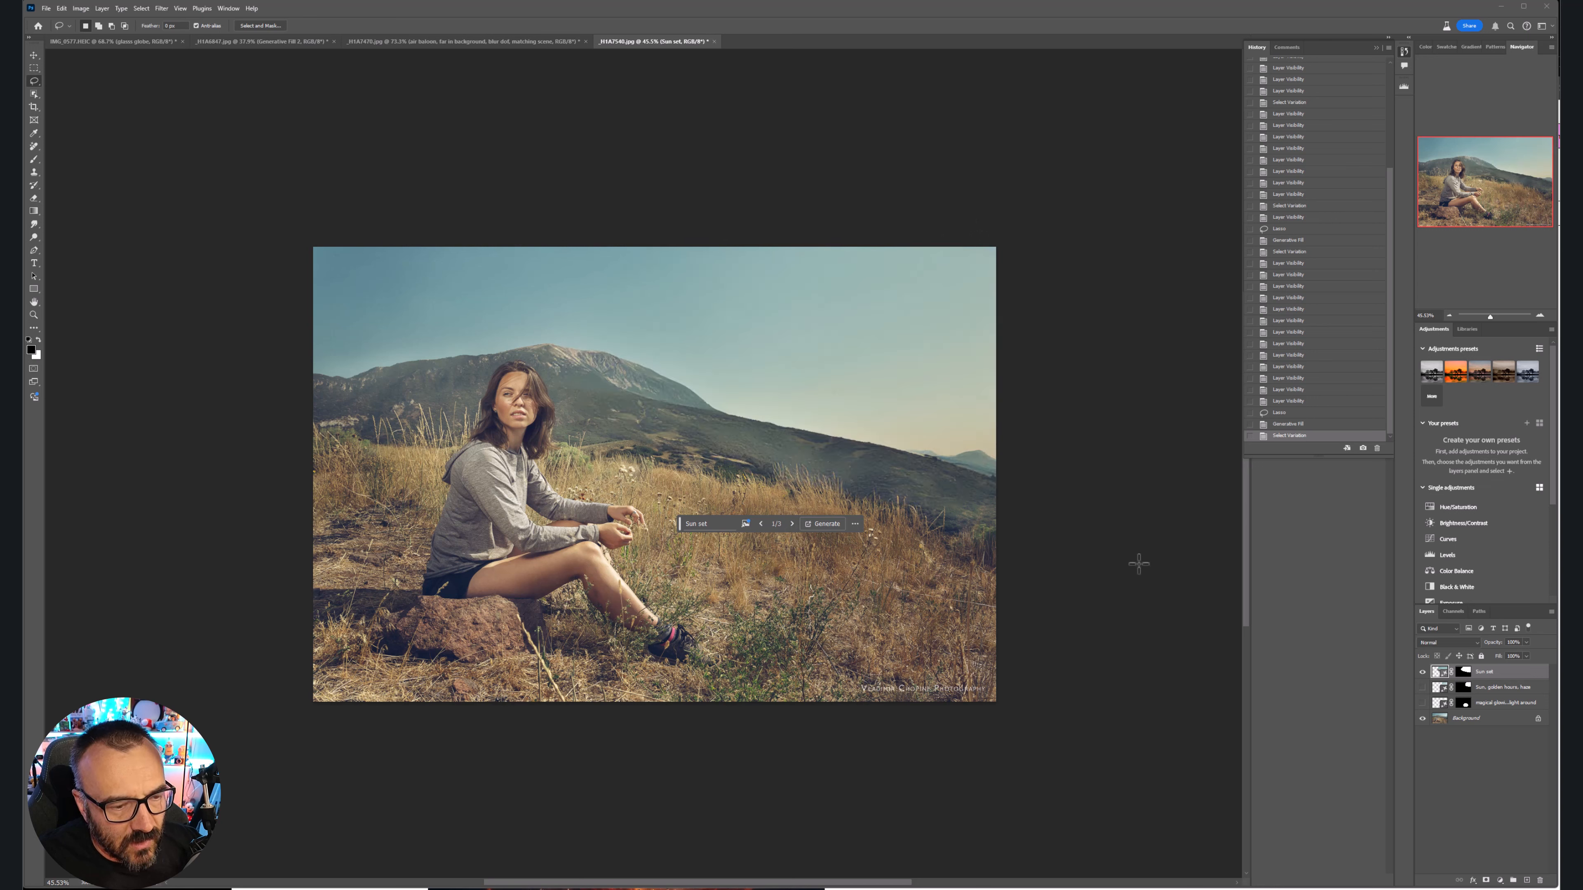
Toggle the visibility of the Sun set layer to compare it with the original photo, leaving it hidden
left_click(1423, 671)
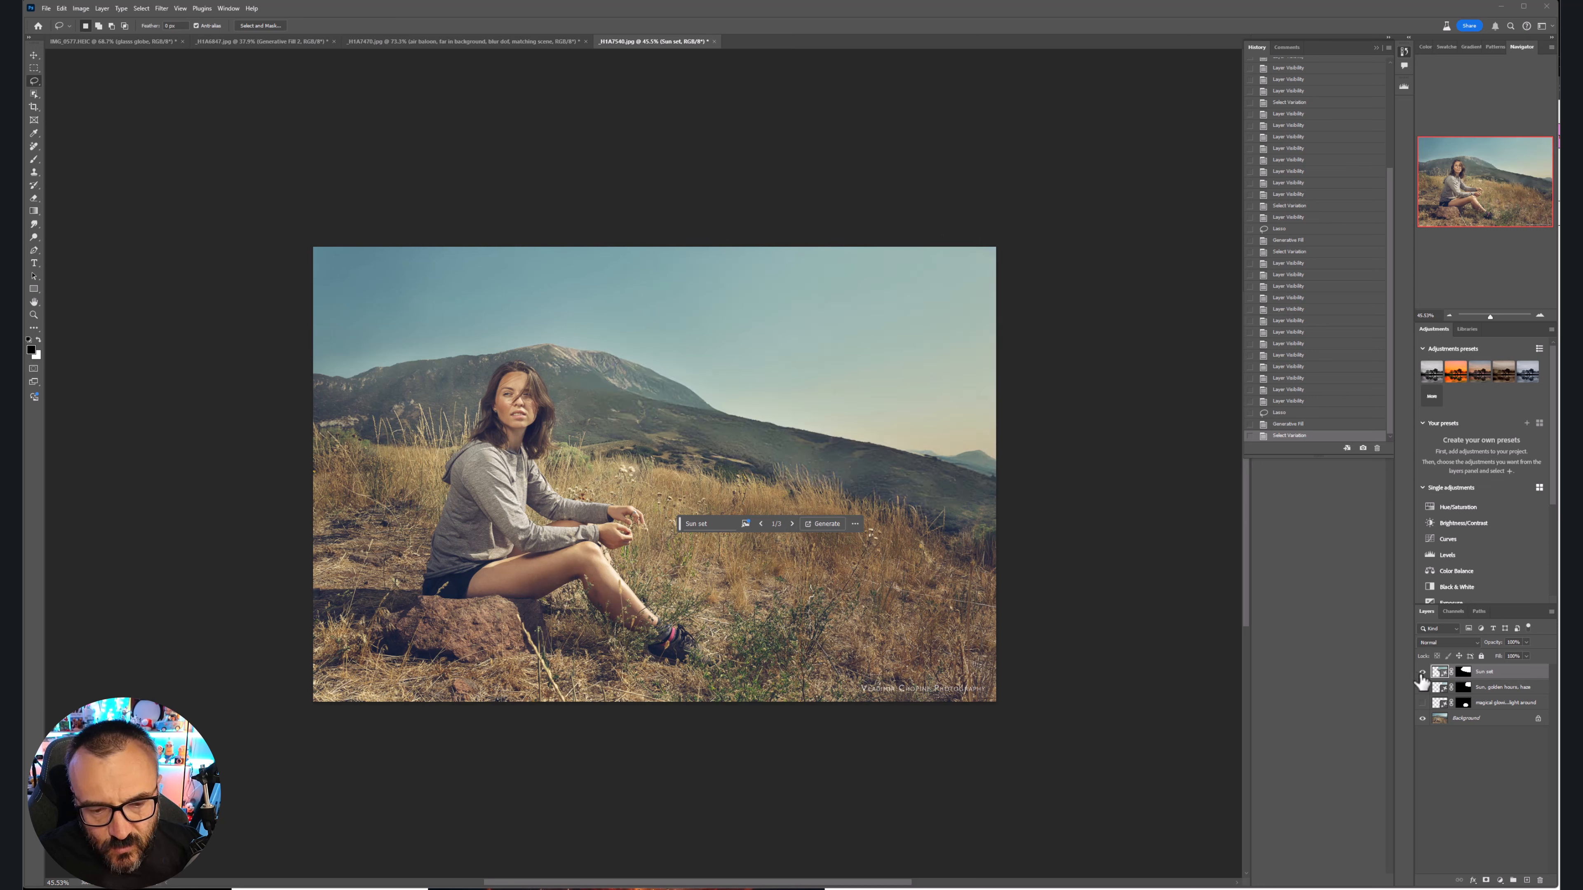
left_click(1422, 672)
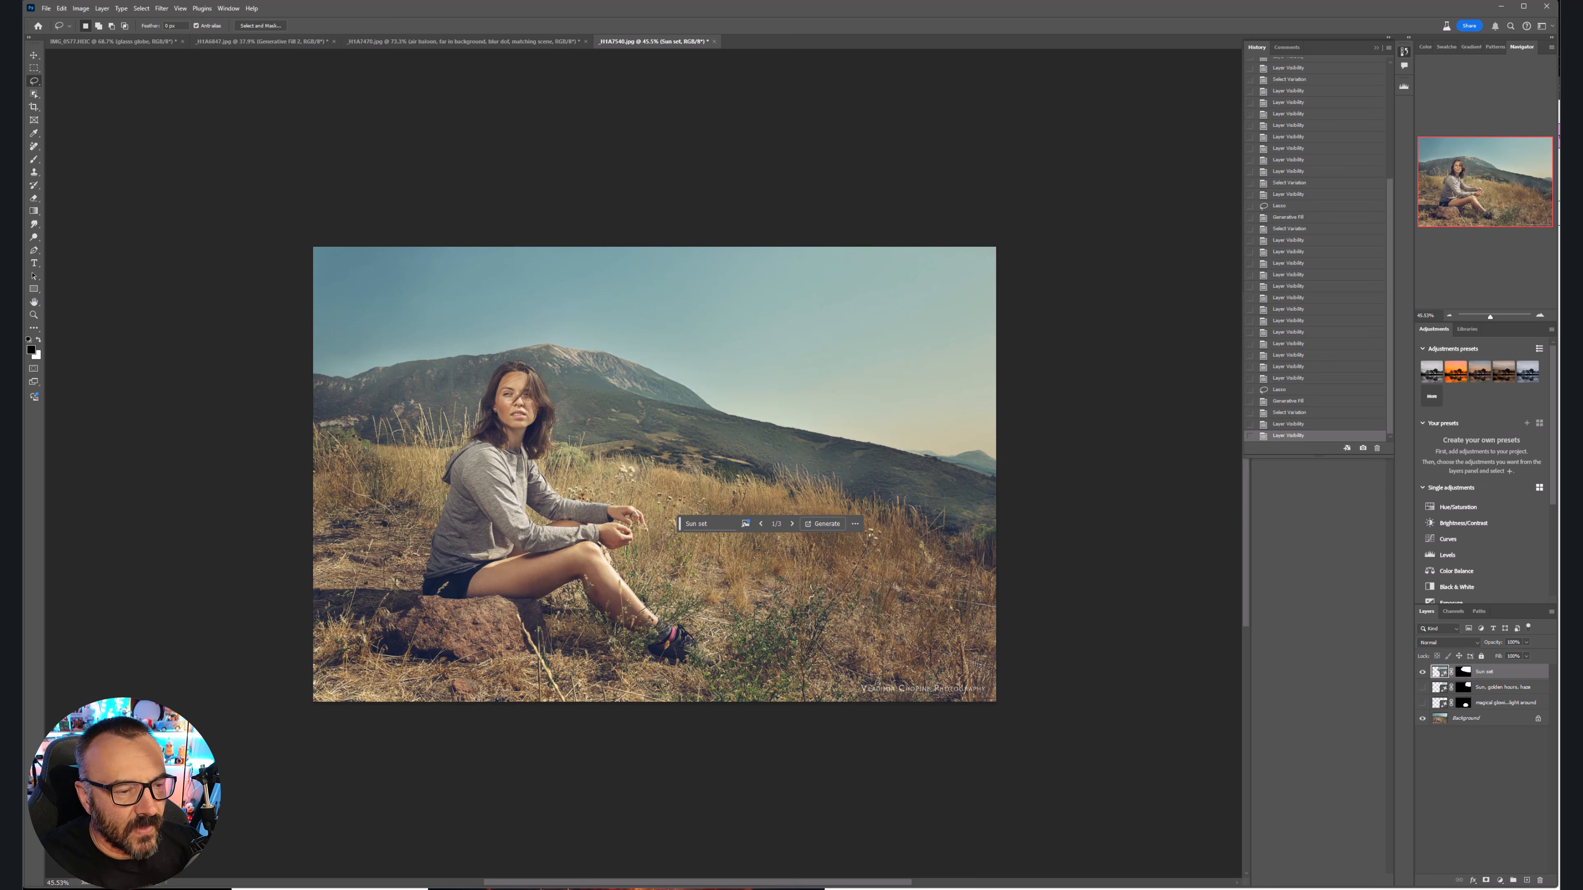
left_click(1423, 671)
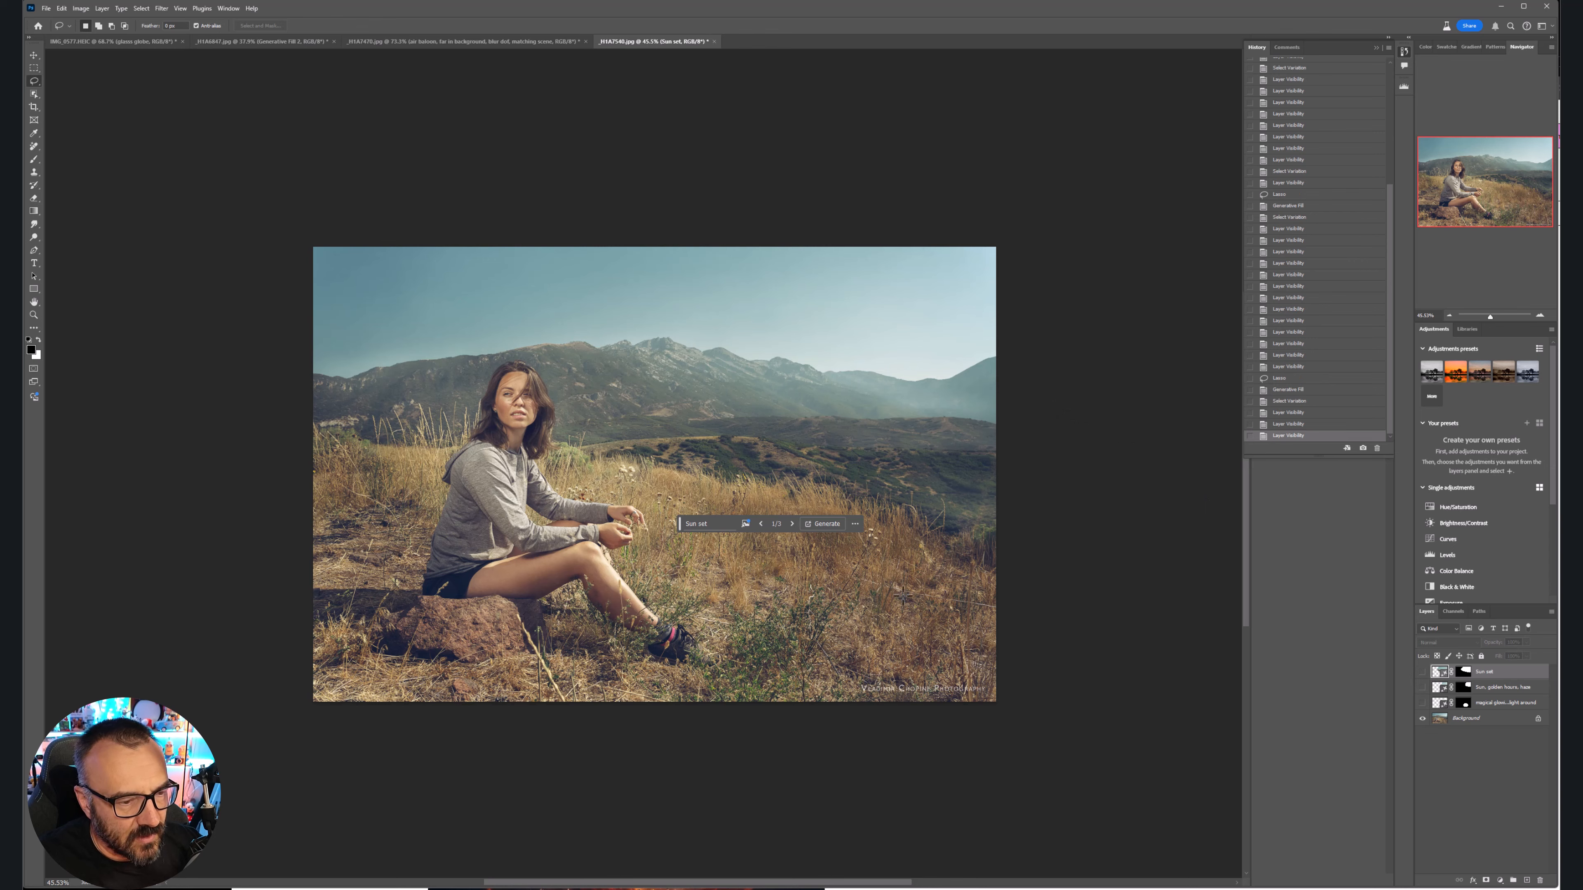
Move the contextual task bar off the photo to the empty area below it
scroll(634, 616, "up", 3)
scroll(634, 615, "down", 1)
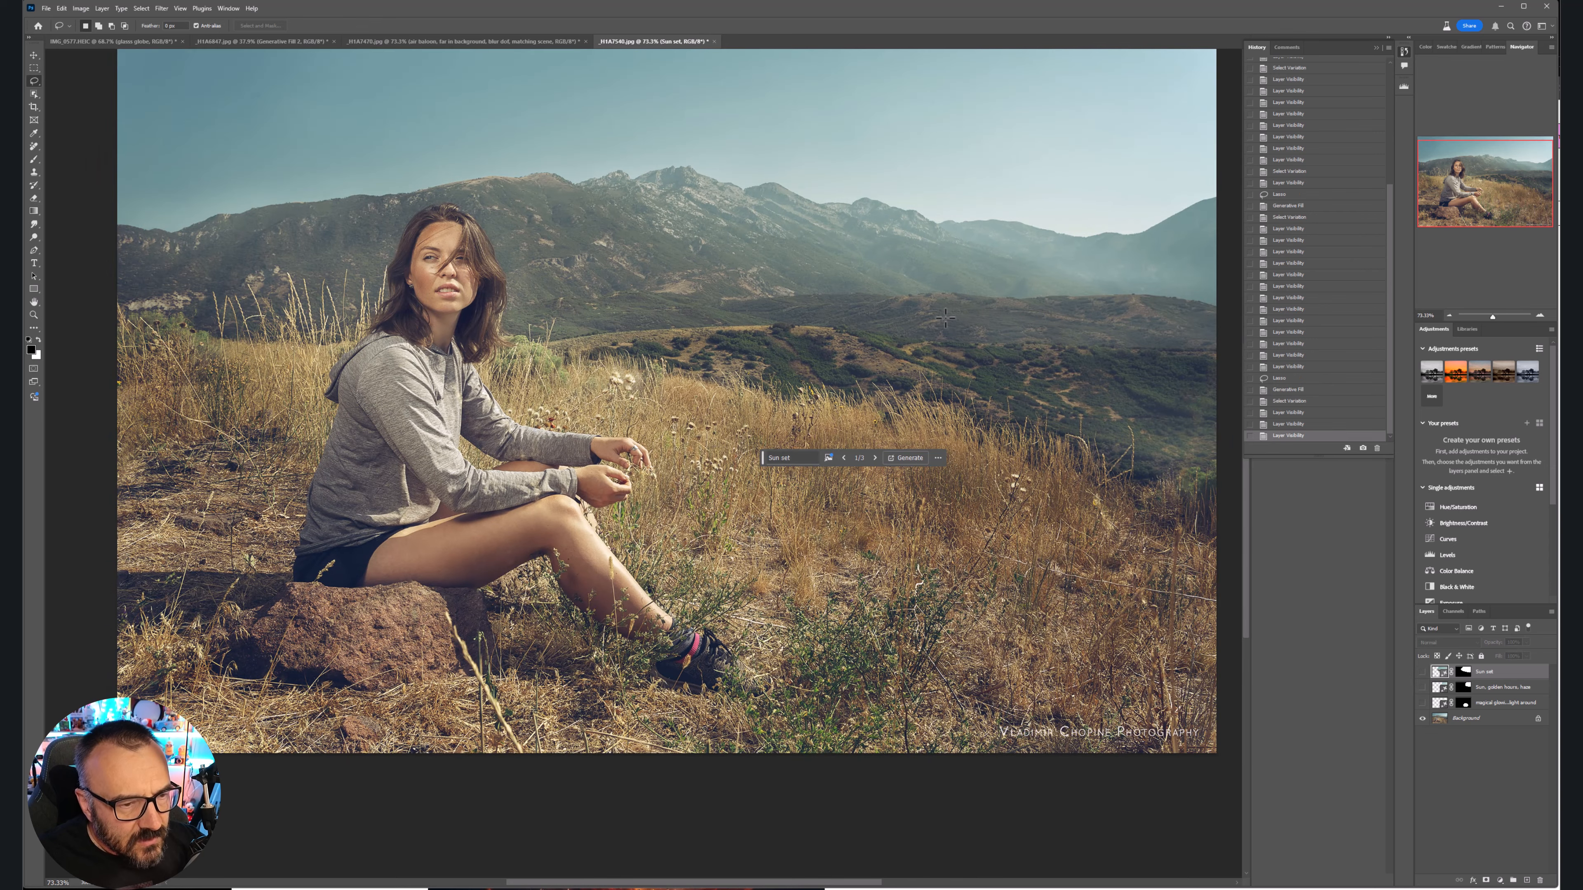
left_click(938, 458)
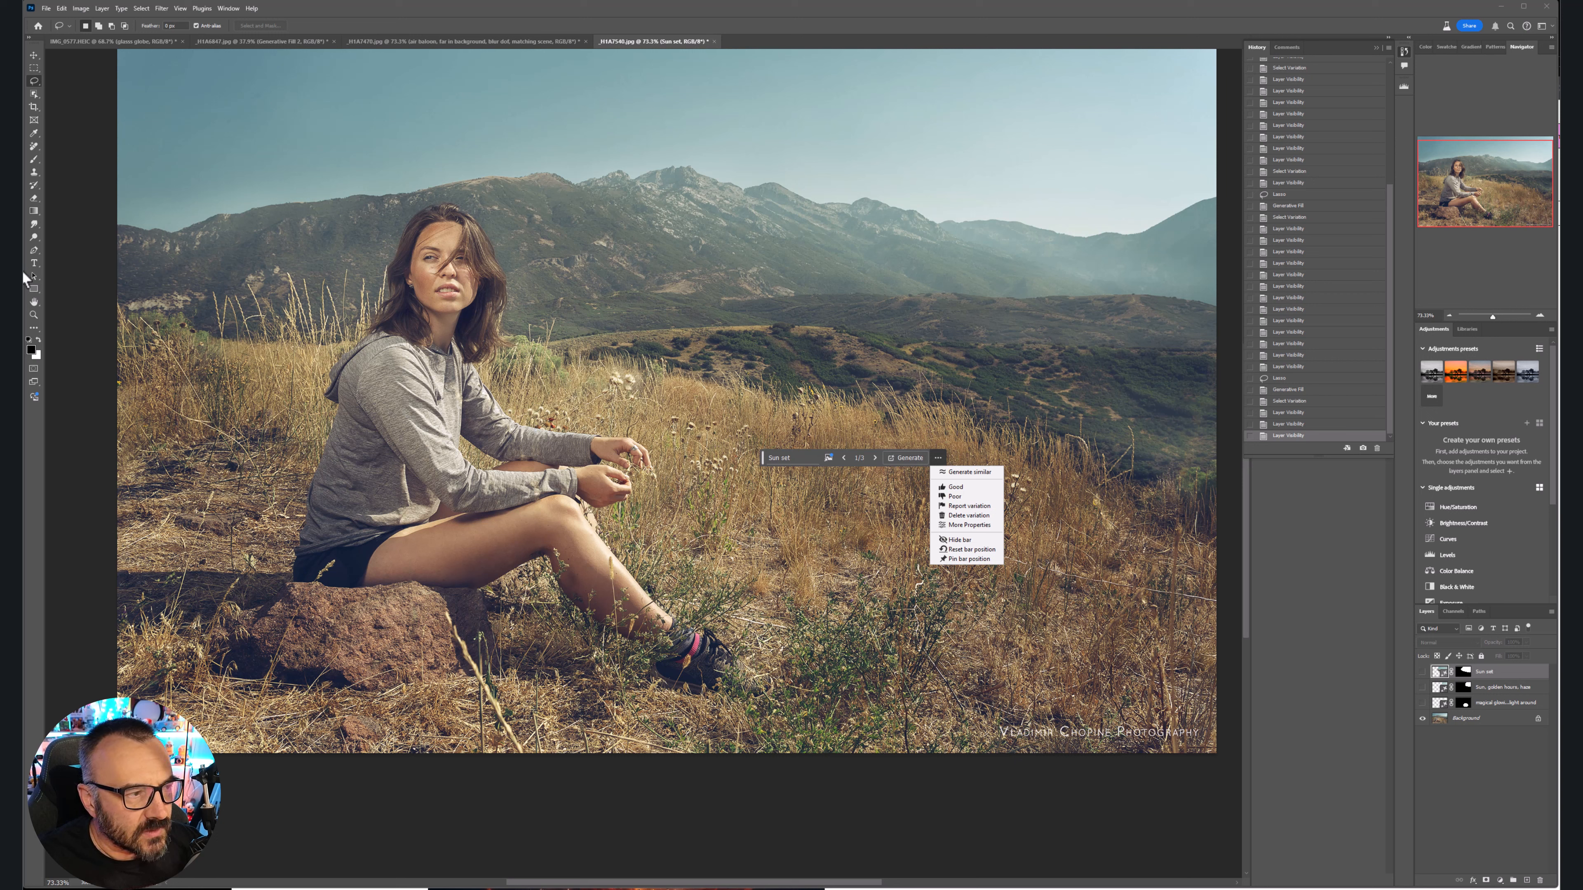
left_click(61, 270)
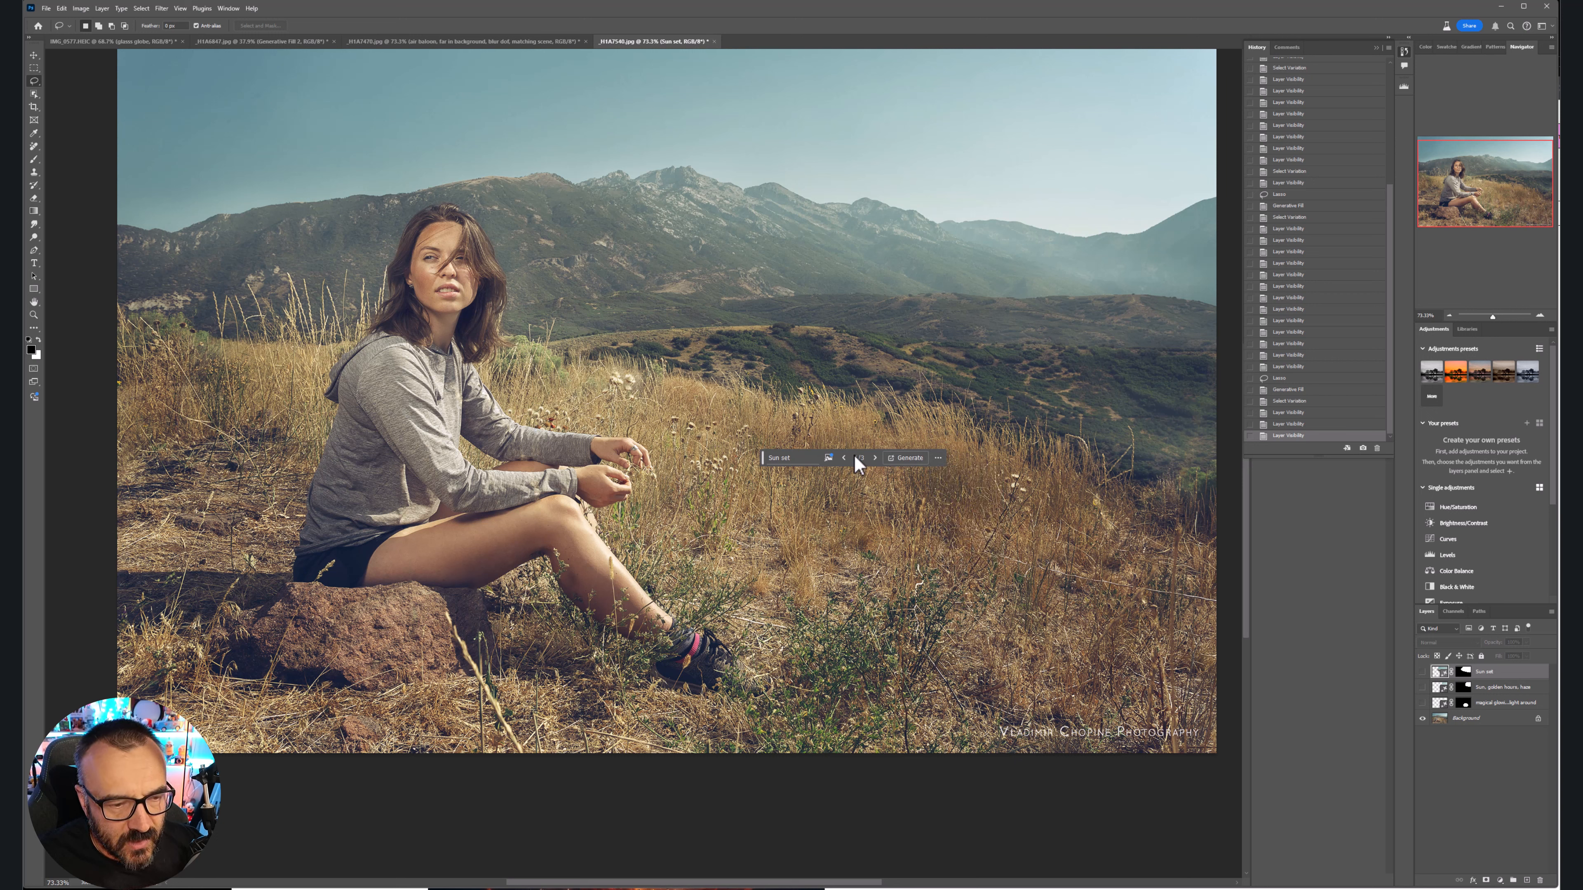
left_click_drag(763, 457, 822, 778)
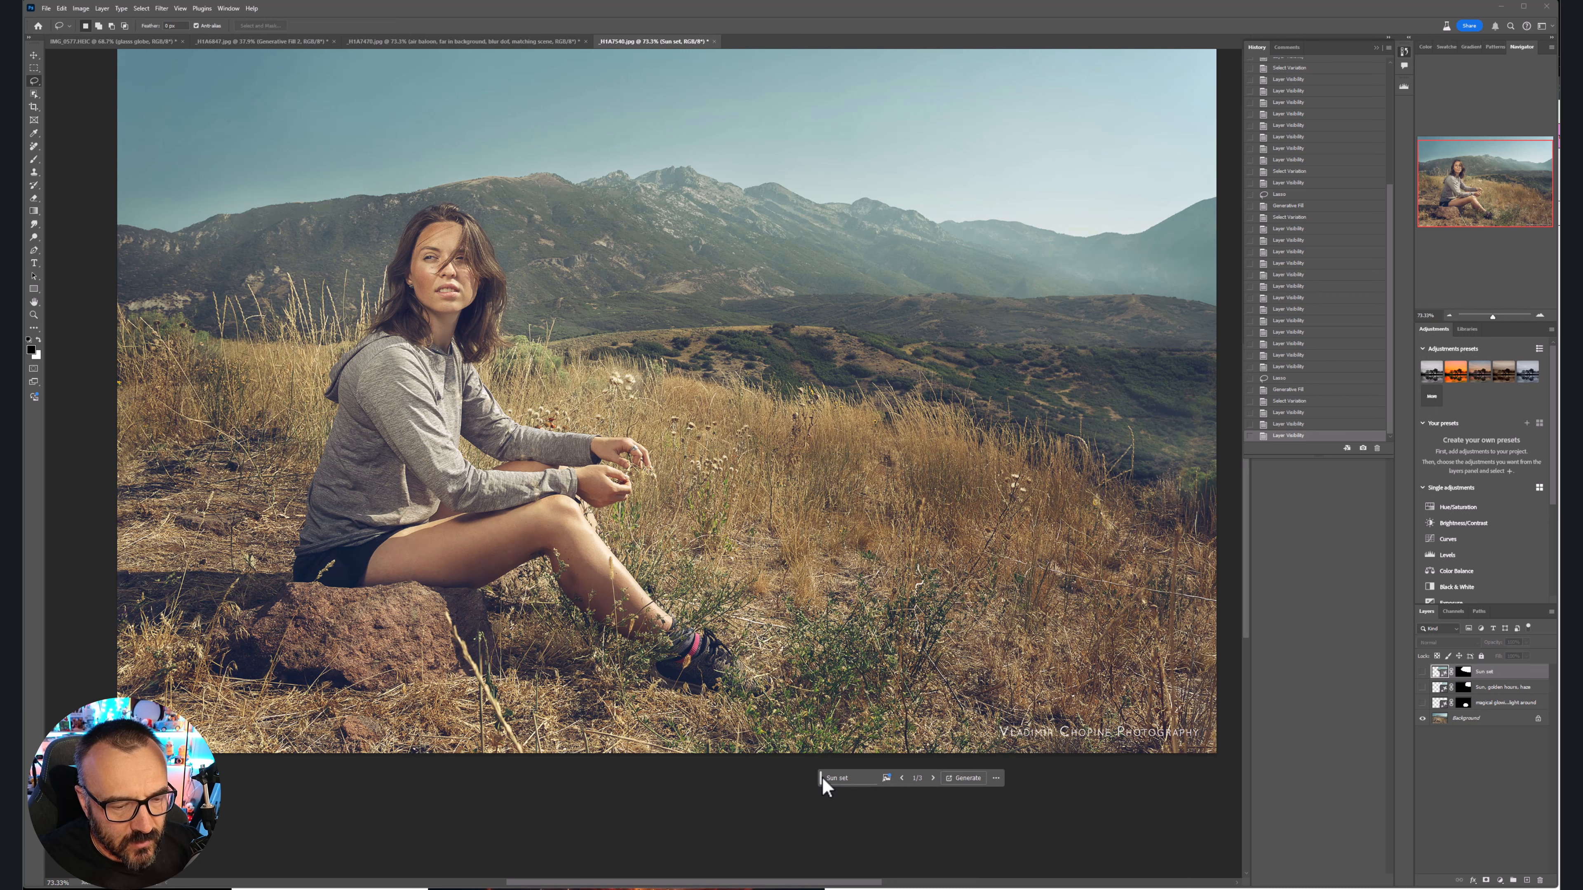
Lasso the photographer's watermark in the photo's lower-right corner and run Generative Fill with an empty prompt to remove it
left_click_drag(561, 505, 311, 391)
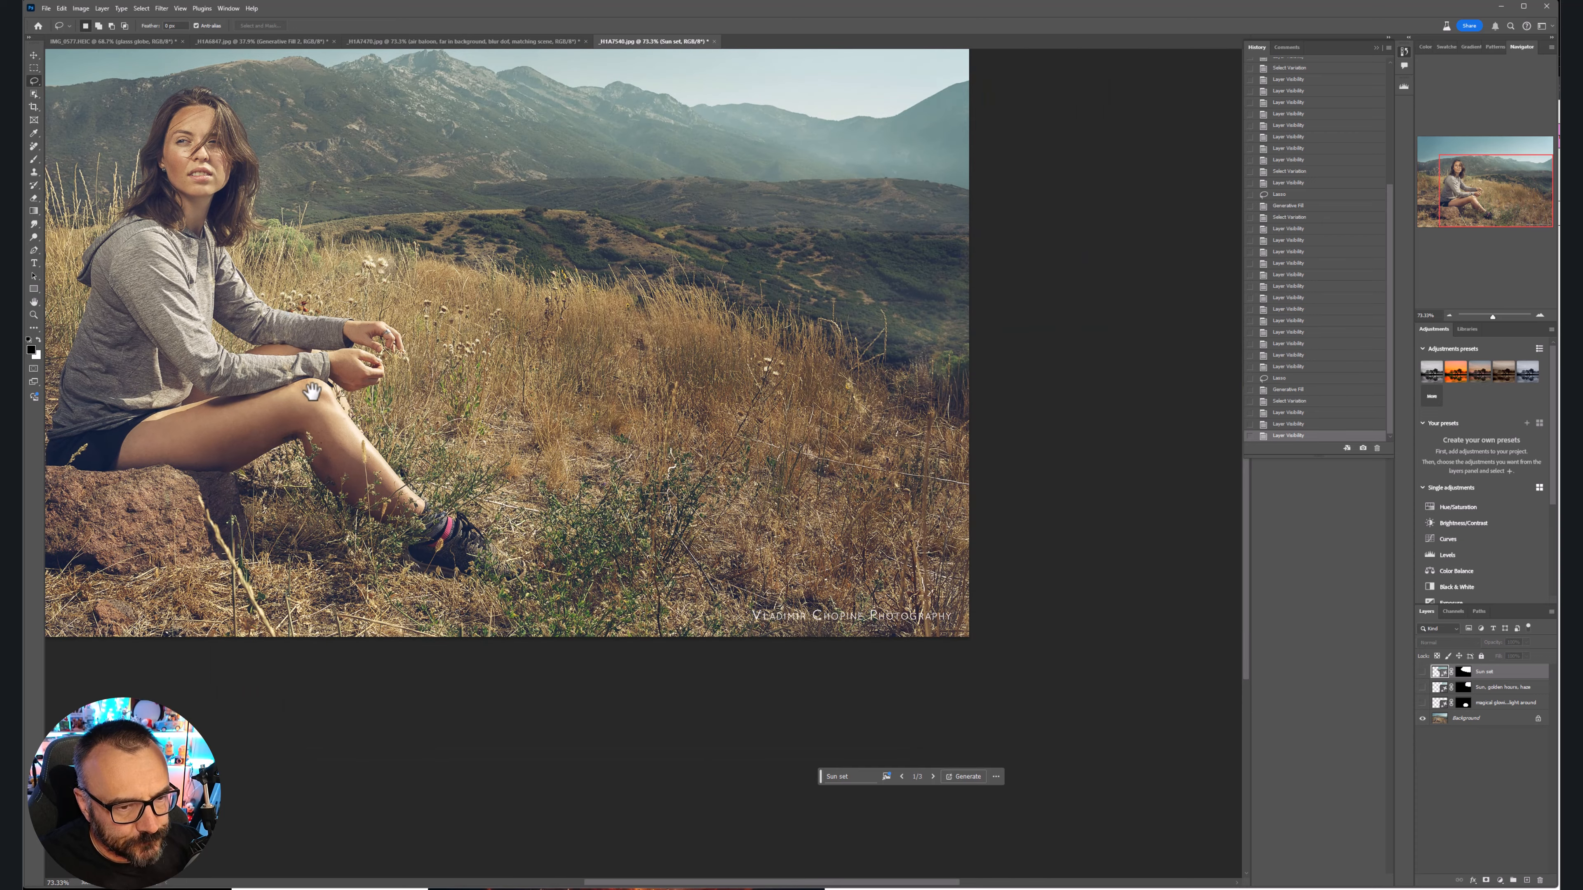
scroll(678, 512, "up", 5)
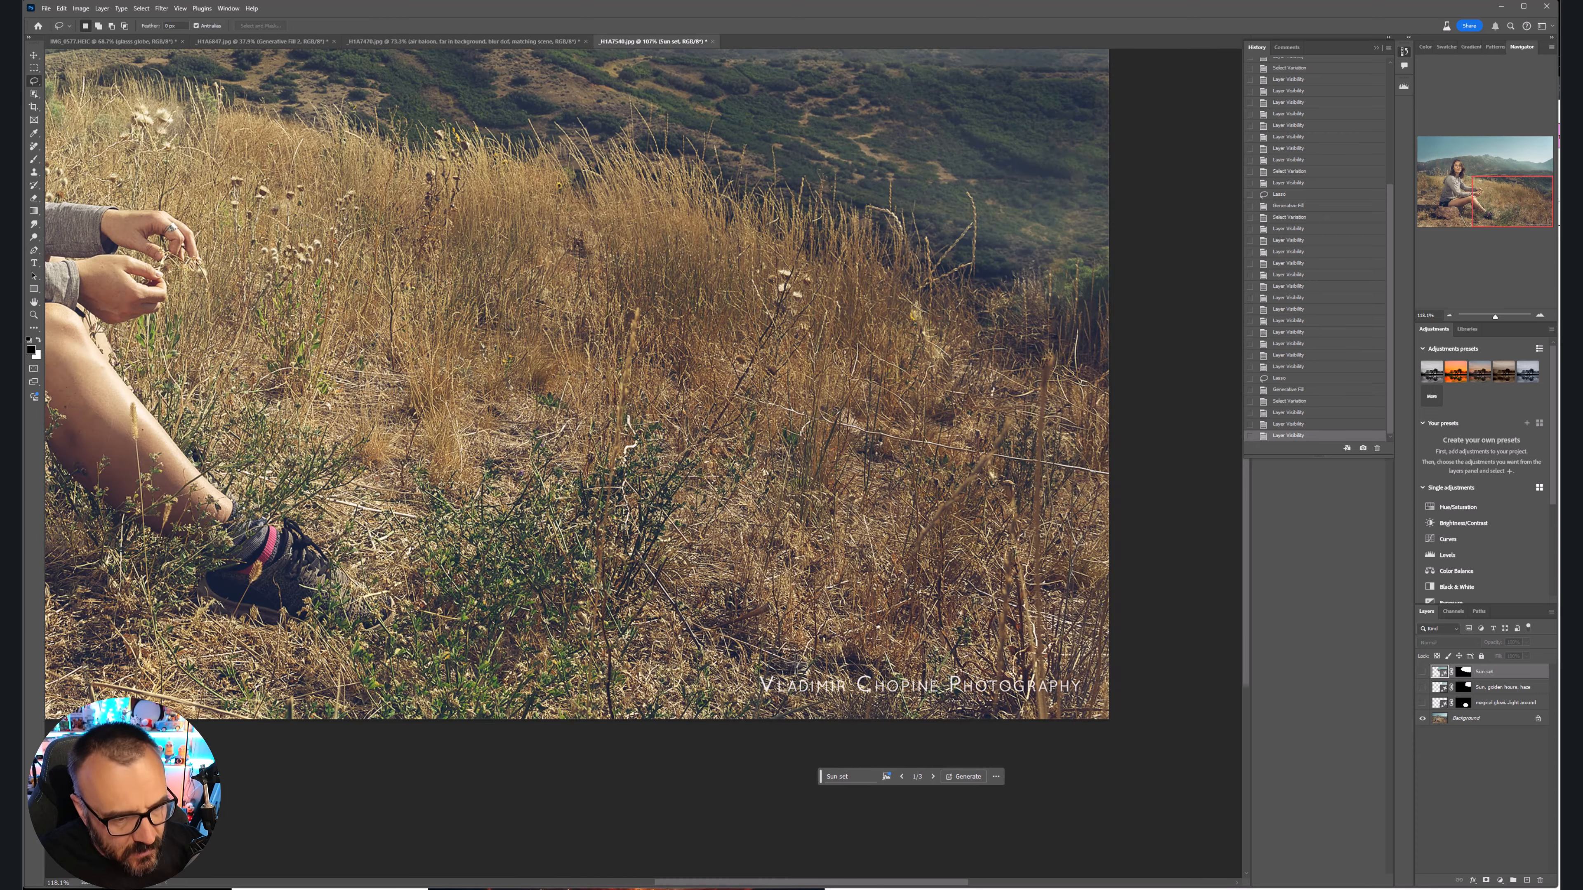
scroll(800, 673, "down", 2)
left_click_drag(914, 655, 869, 502)
scroll(608, 337, "down", 5)
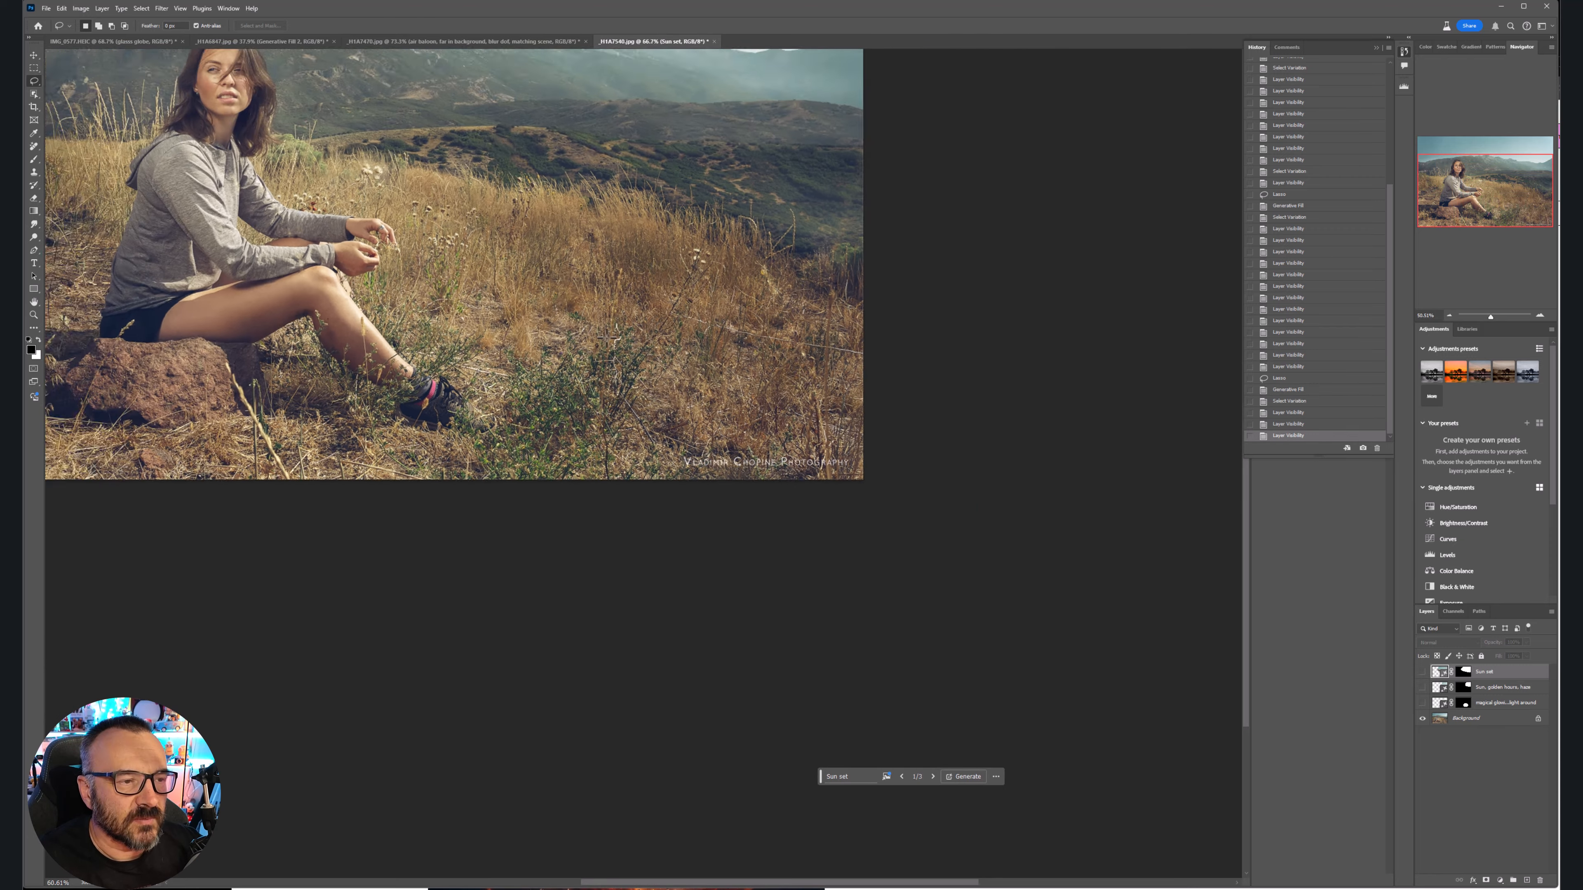
scroll(607, 338, "down", 2)
scroll(704, 385, "up", 7)
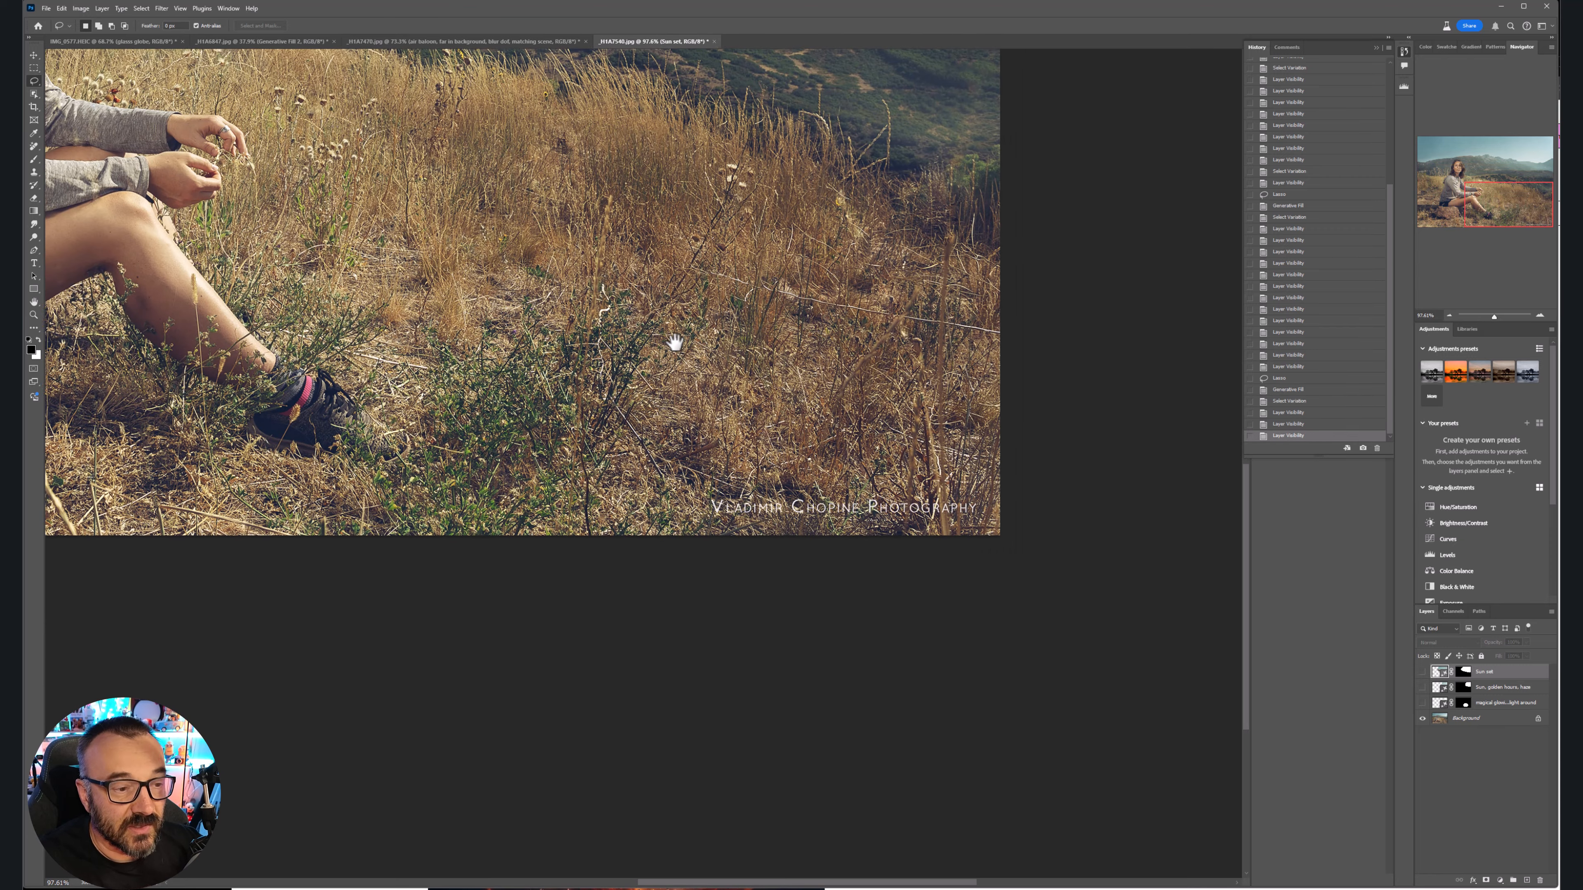
scroll(867, 424, "up", 4)
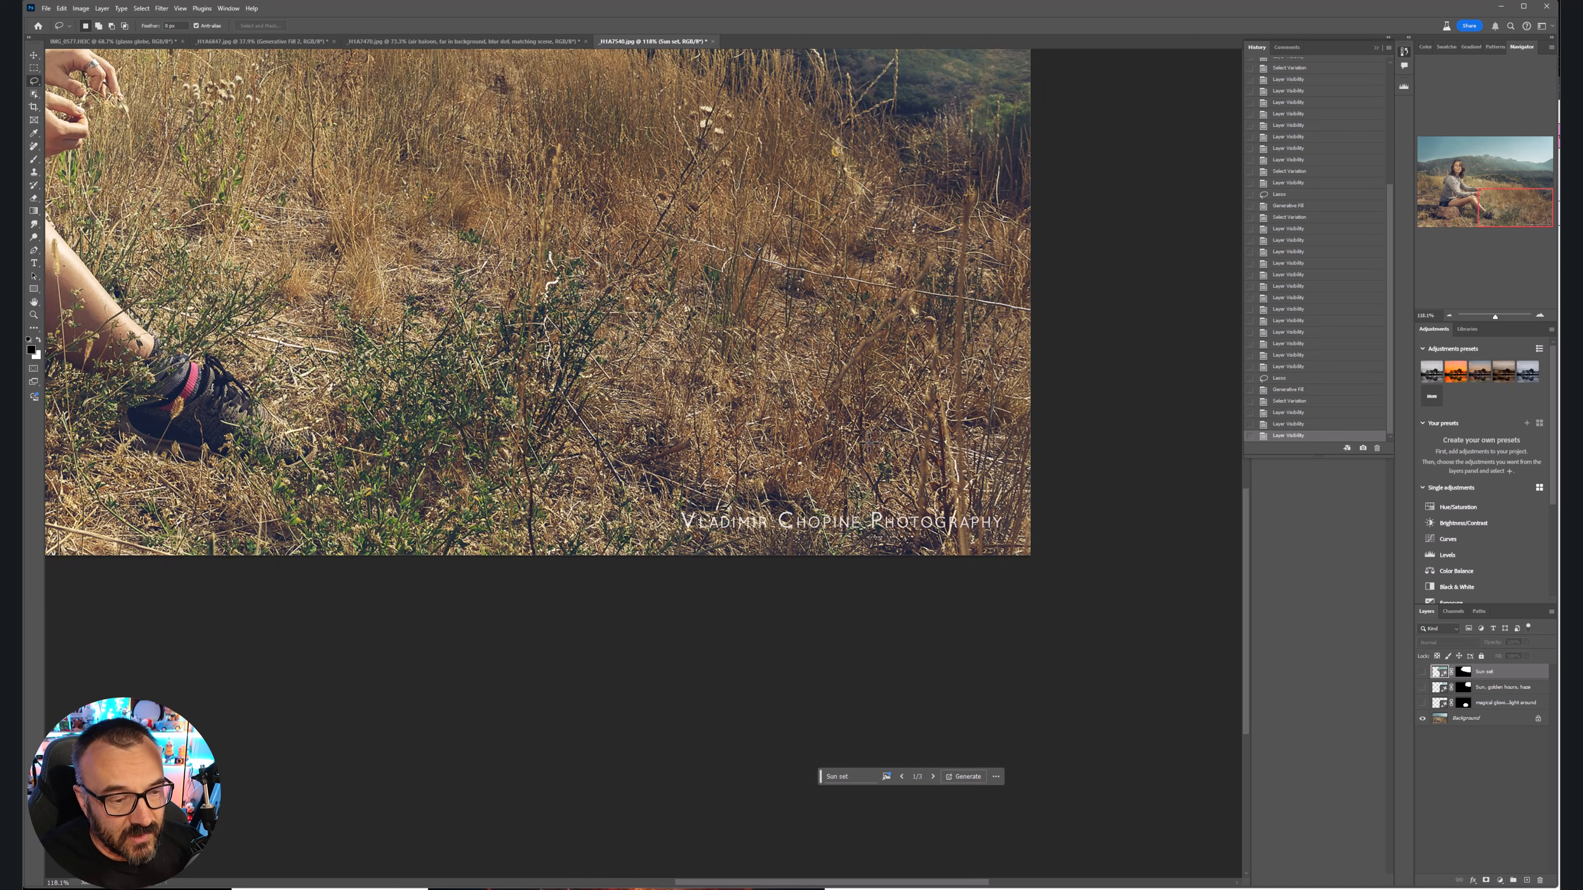
left_click_drag(1050, 510, 745, 485)
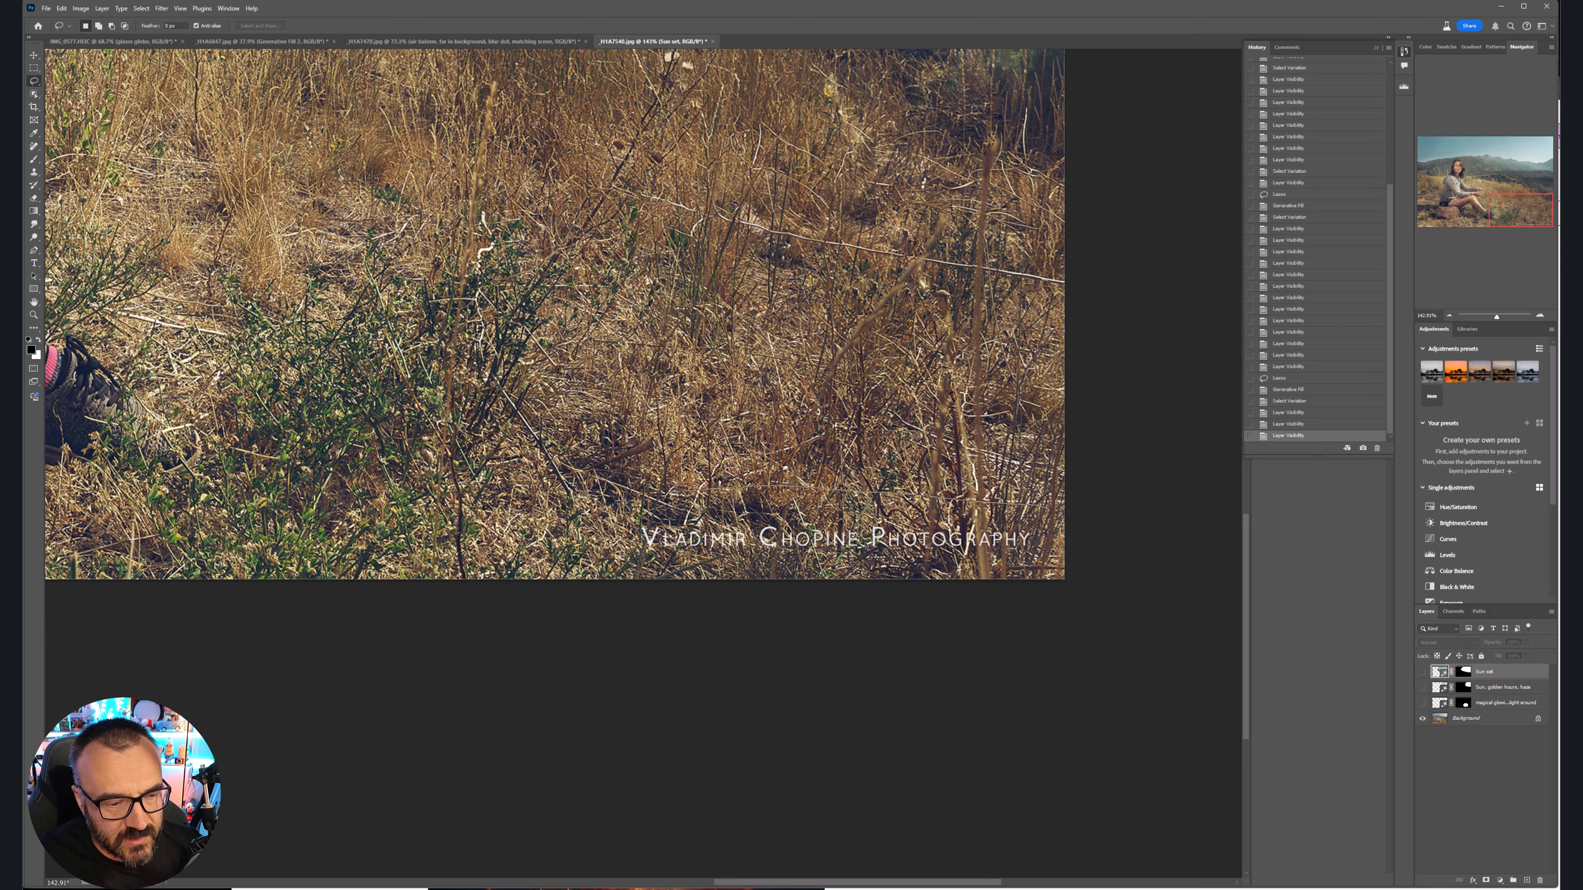
mouse_move(724, 619)
left_mouse_down()
mouse_move(1116, 582)
mouse_move(1120, 527)
left_mouse_up()
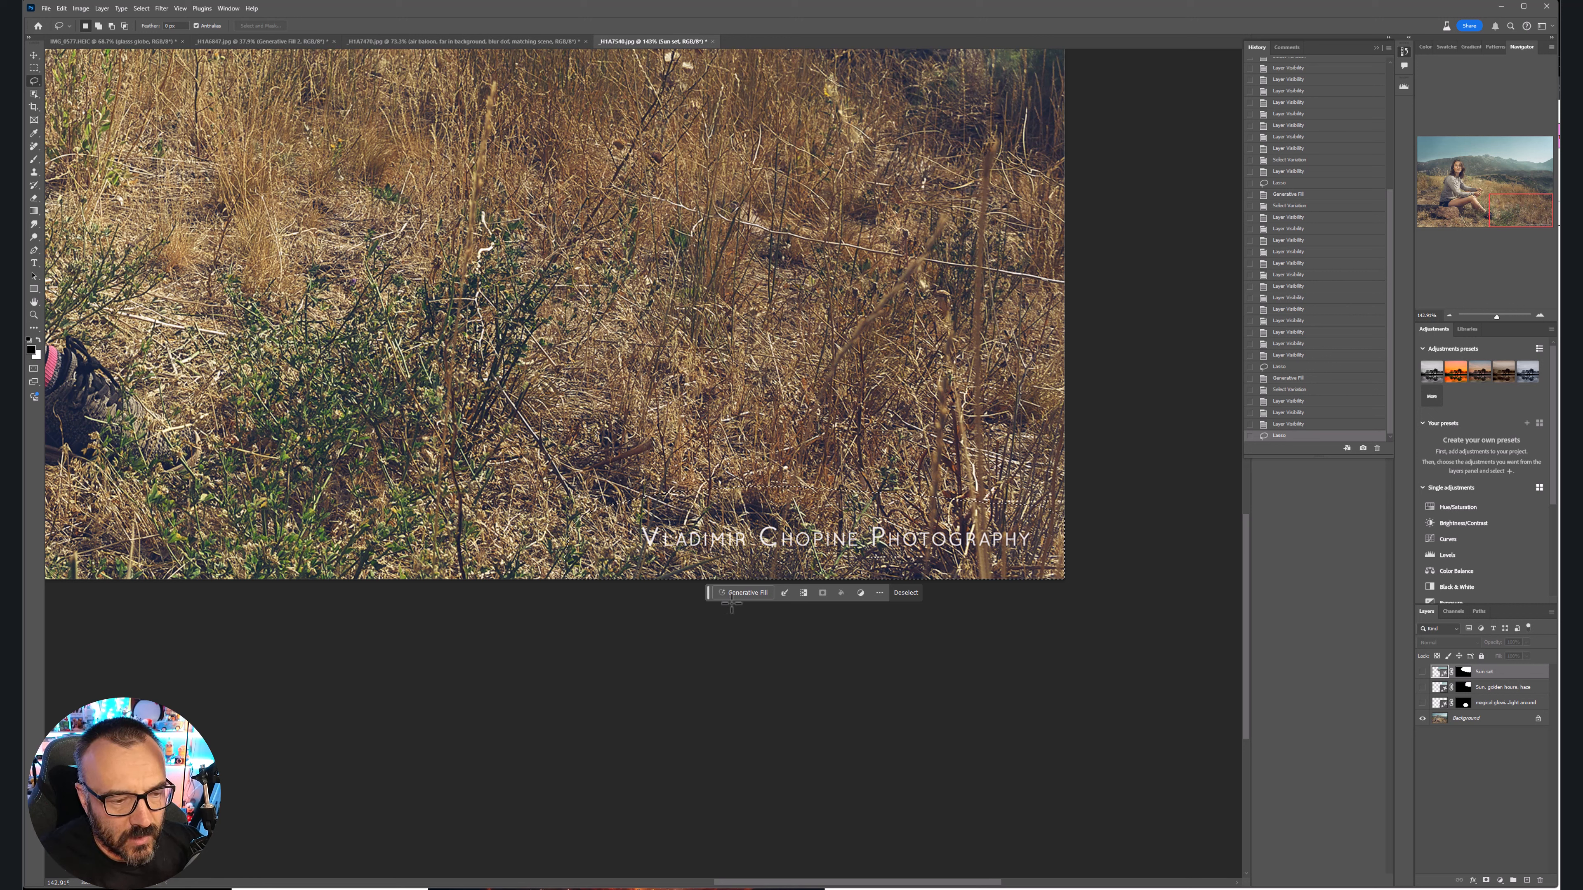
left_click(748, 594)
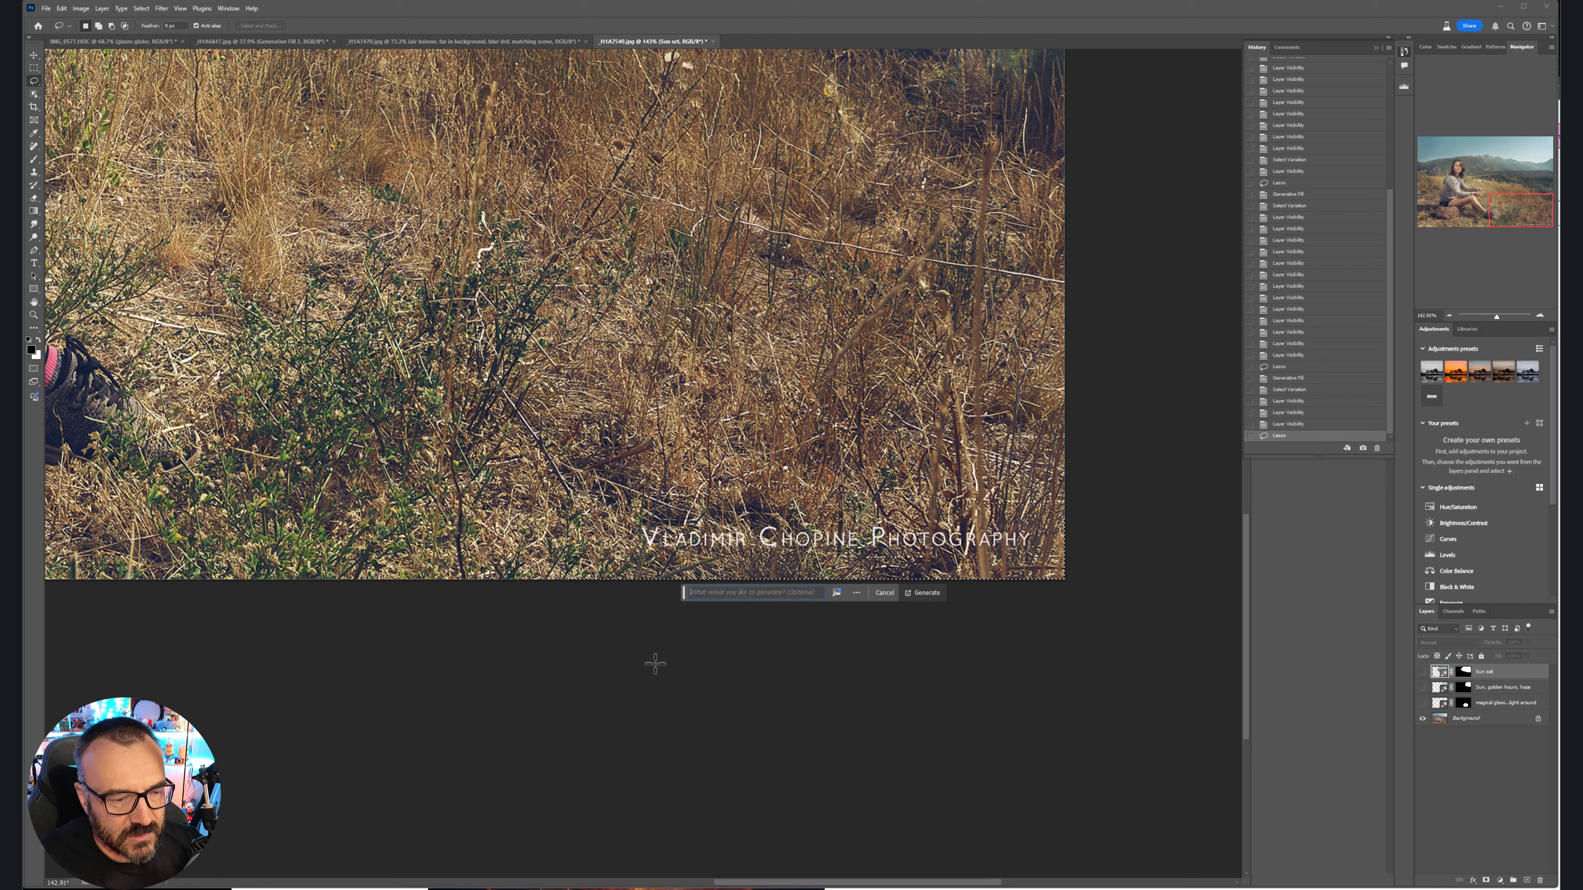
left_click(931, 597)
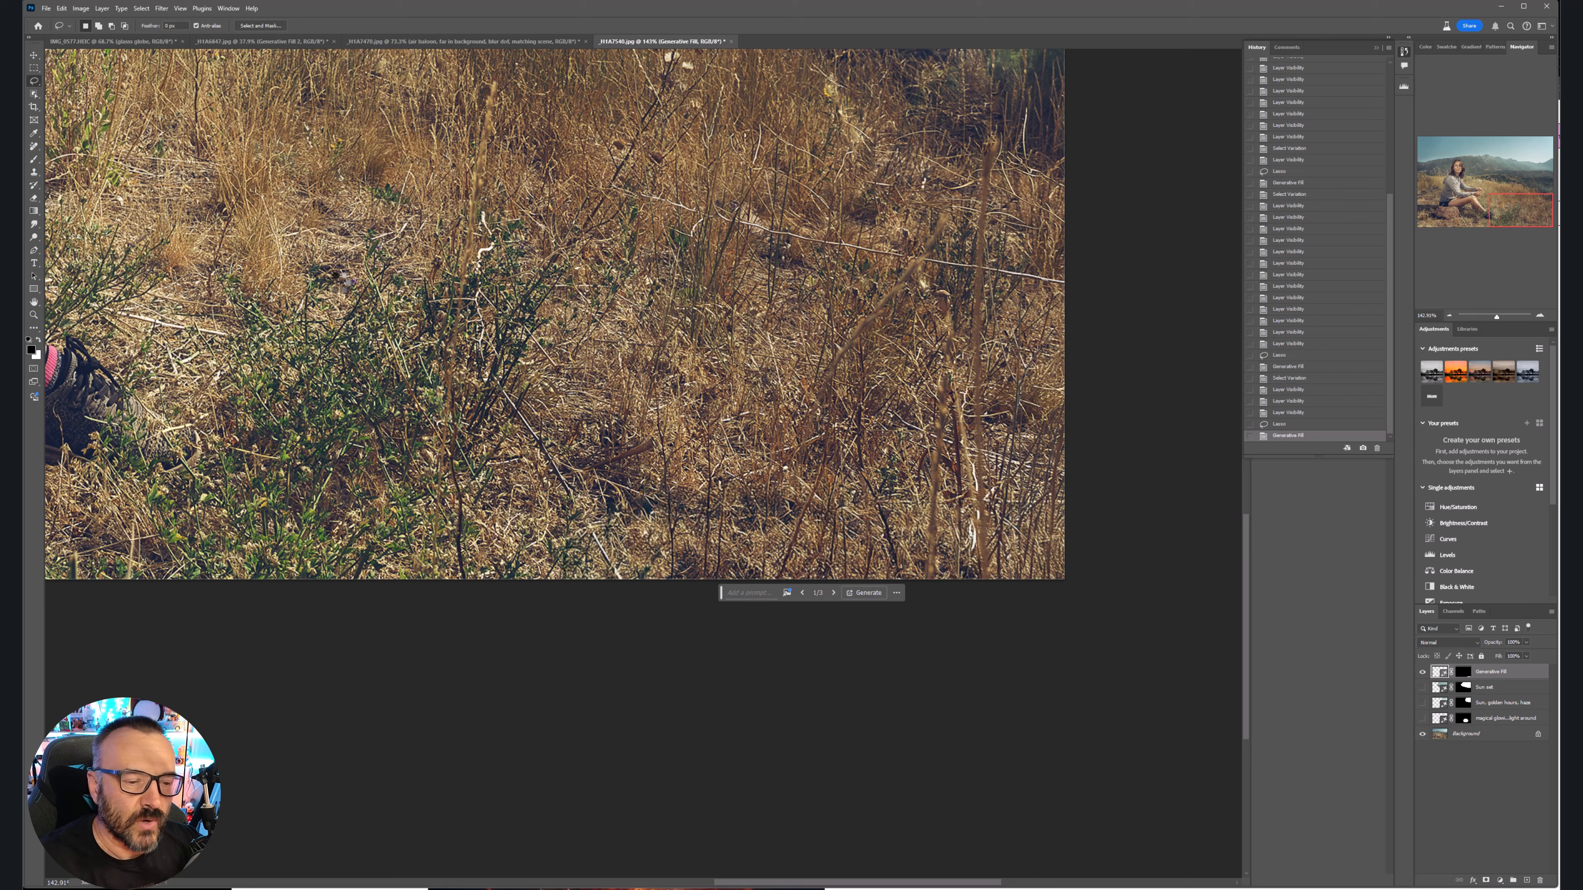
Cycle through the three watermark-removal variations back to the first one
left_click(833, 593)
left_click(833, 592)
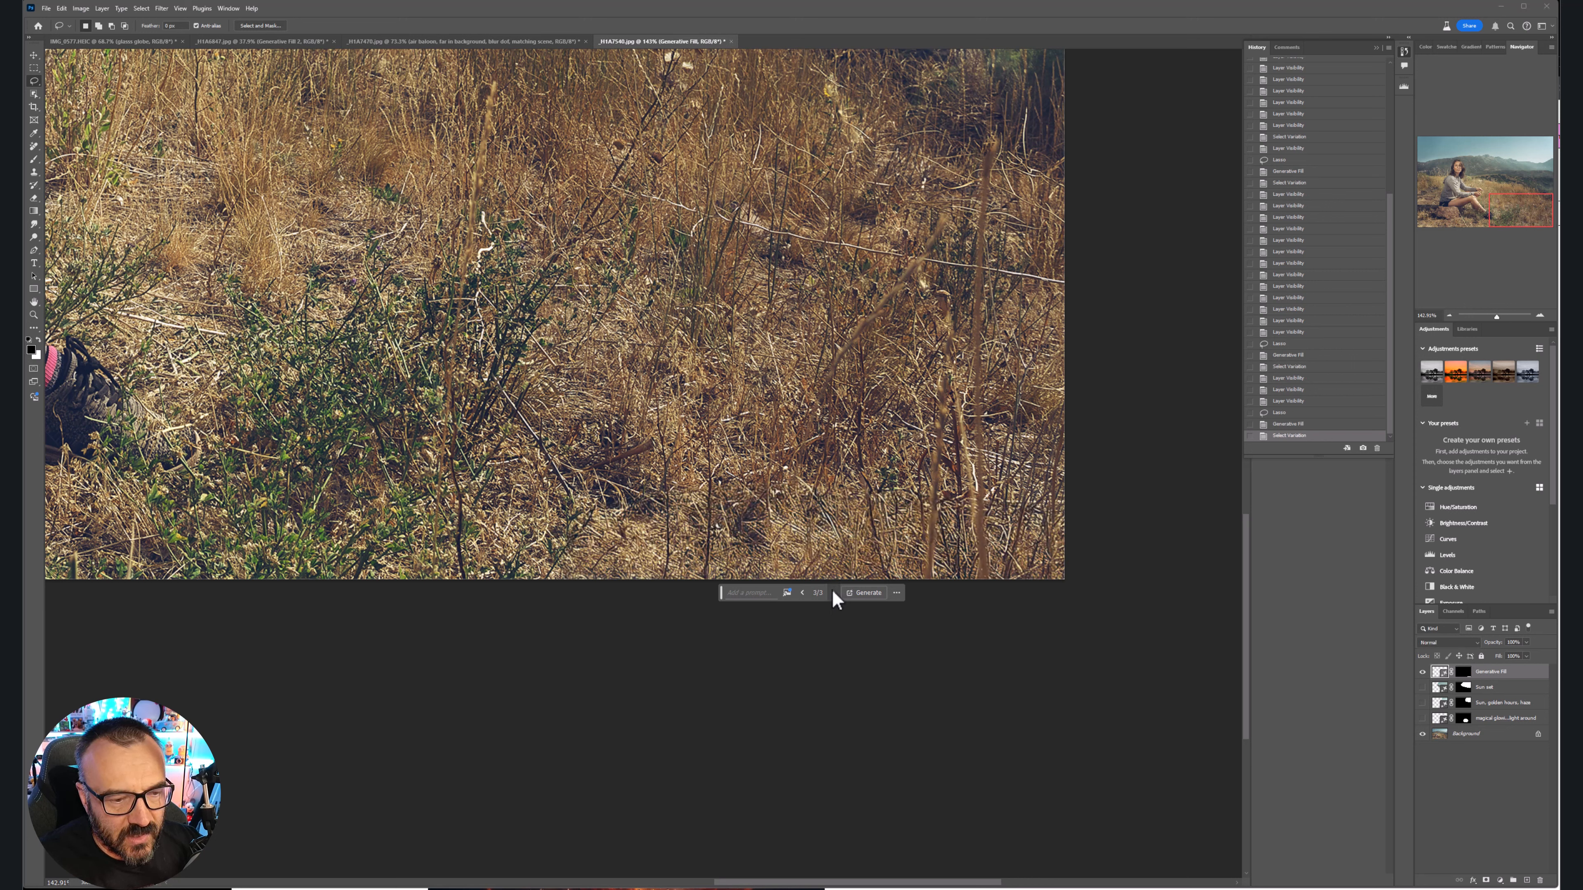
left_click(833, 592)
Hide the watermark-removal layer to compare the whole cleaned photo with the original
scroll(778, 403, "down", 5)
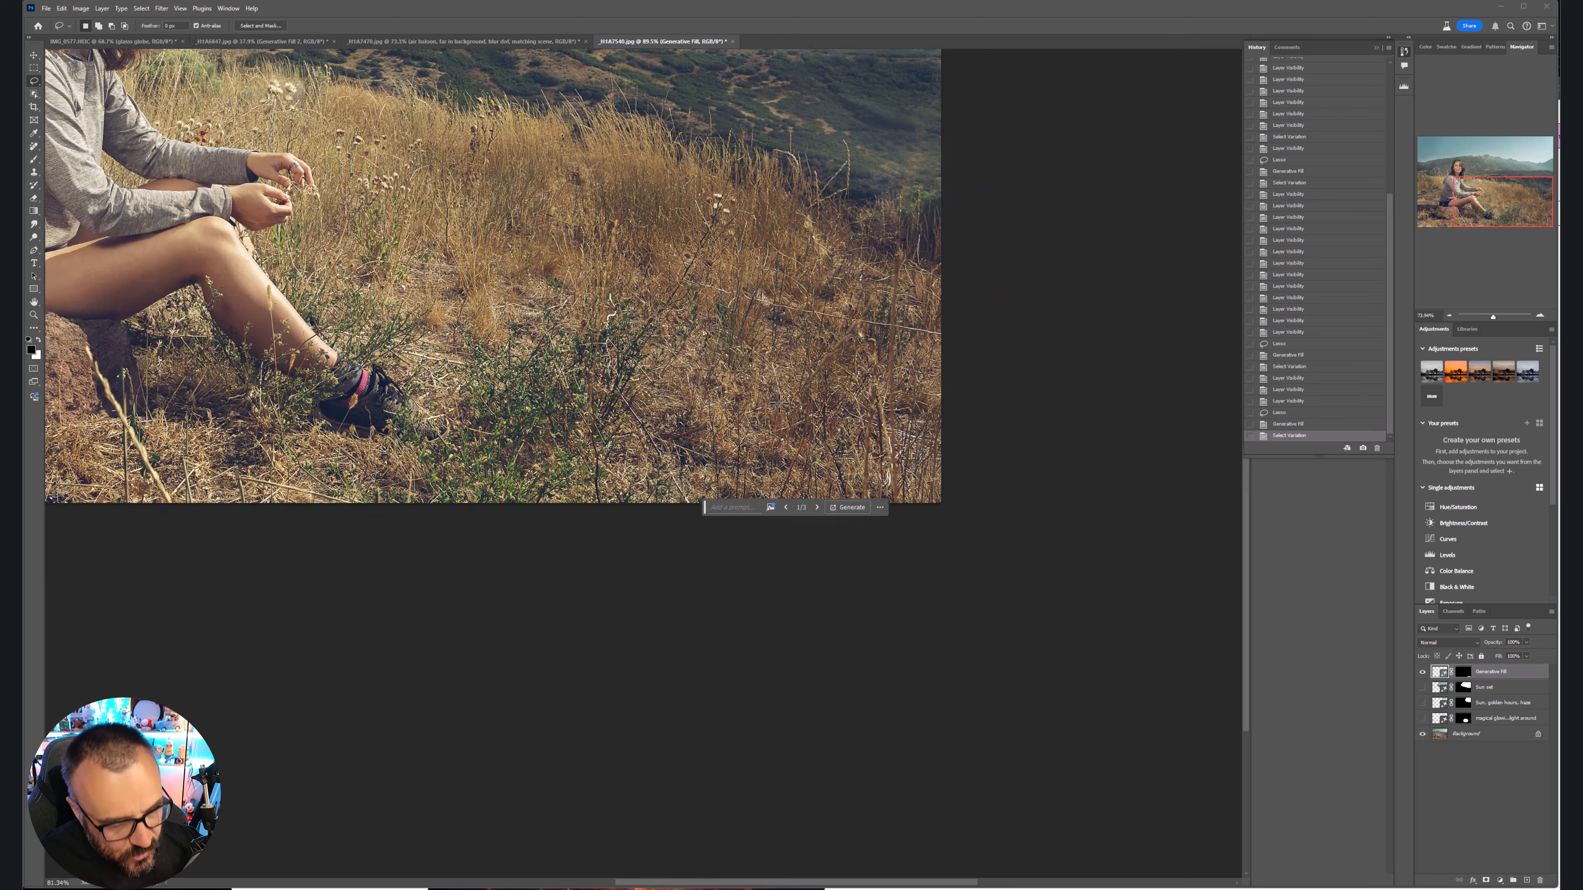
left_click_drag(626, 363, 869, 544)
scroll(870, 545, "down", 2)
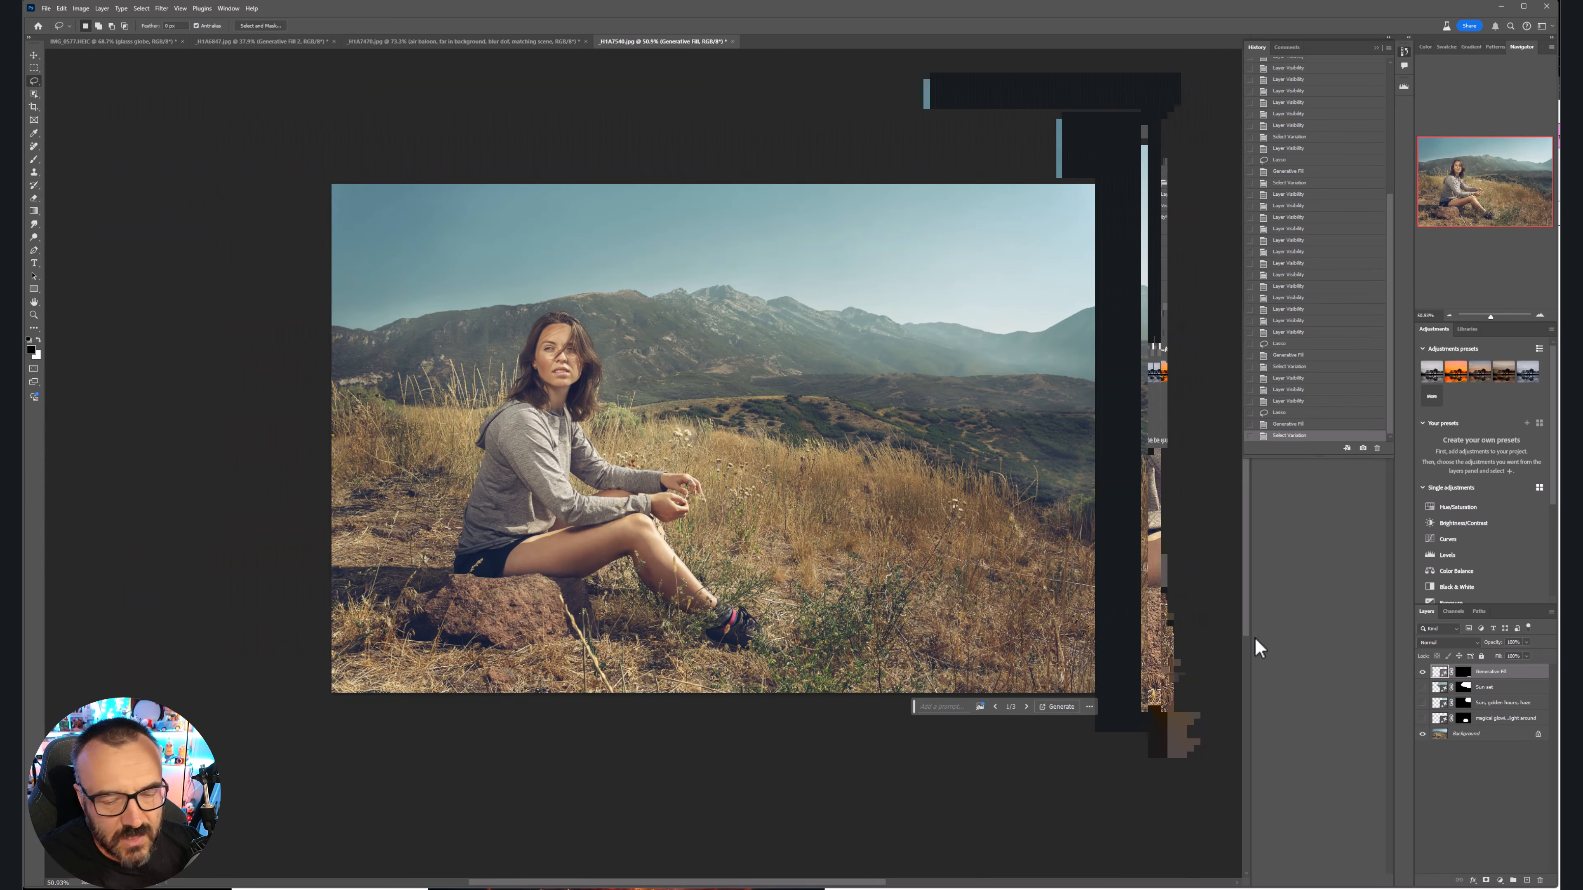
left_click(1422, 672)
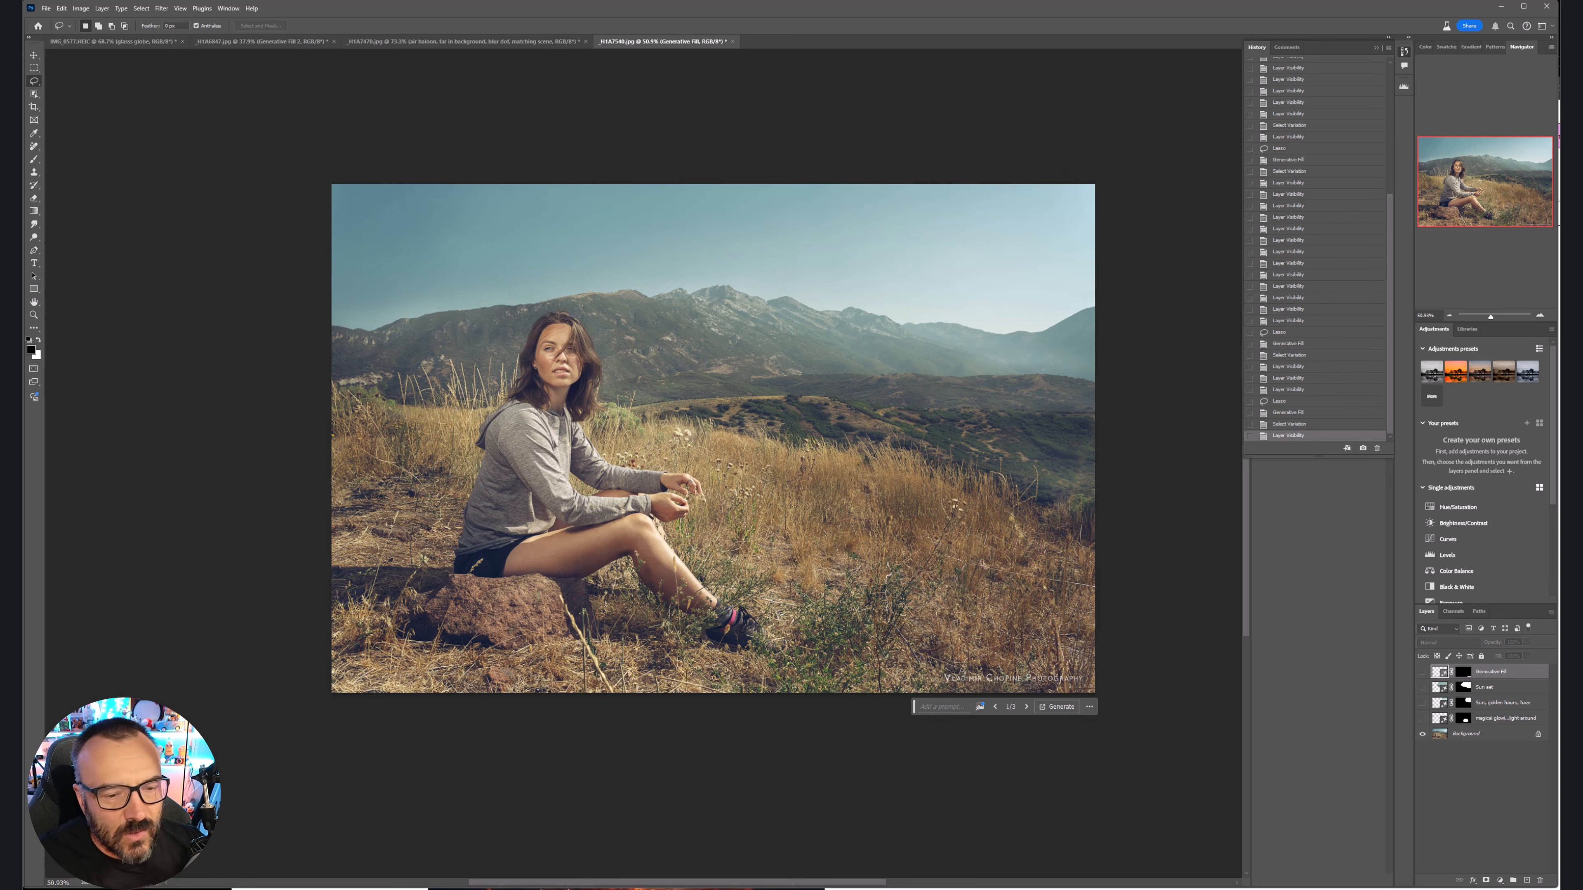
Review the edited harbour, camera portrait and air balloon documents, and return to the photo of the woman sitting on the rock
left_click(120, 42)
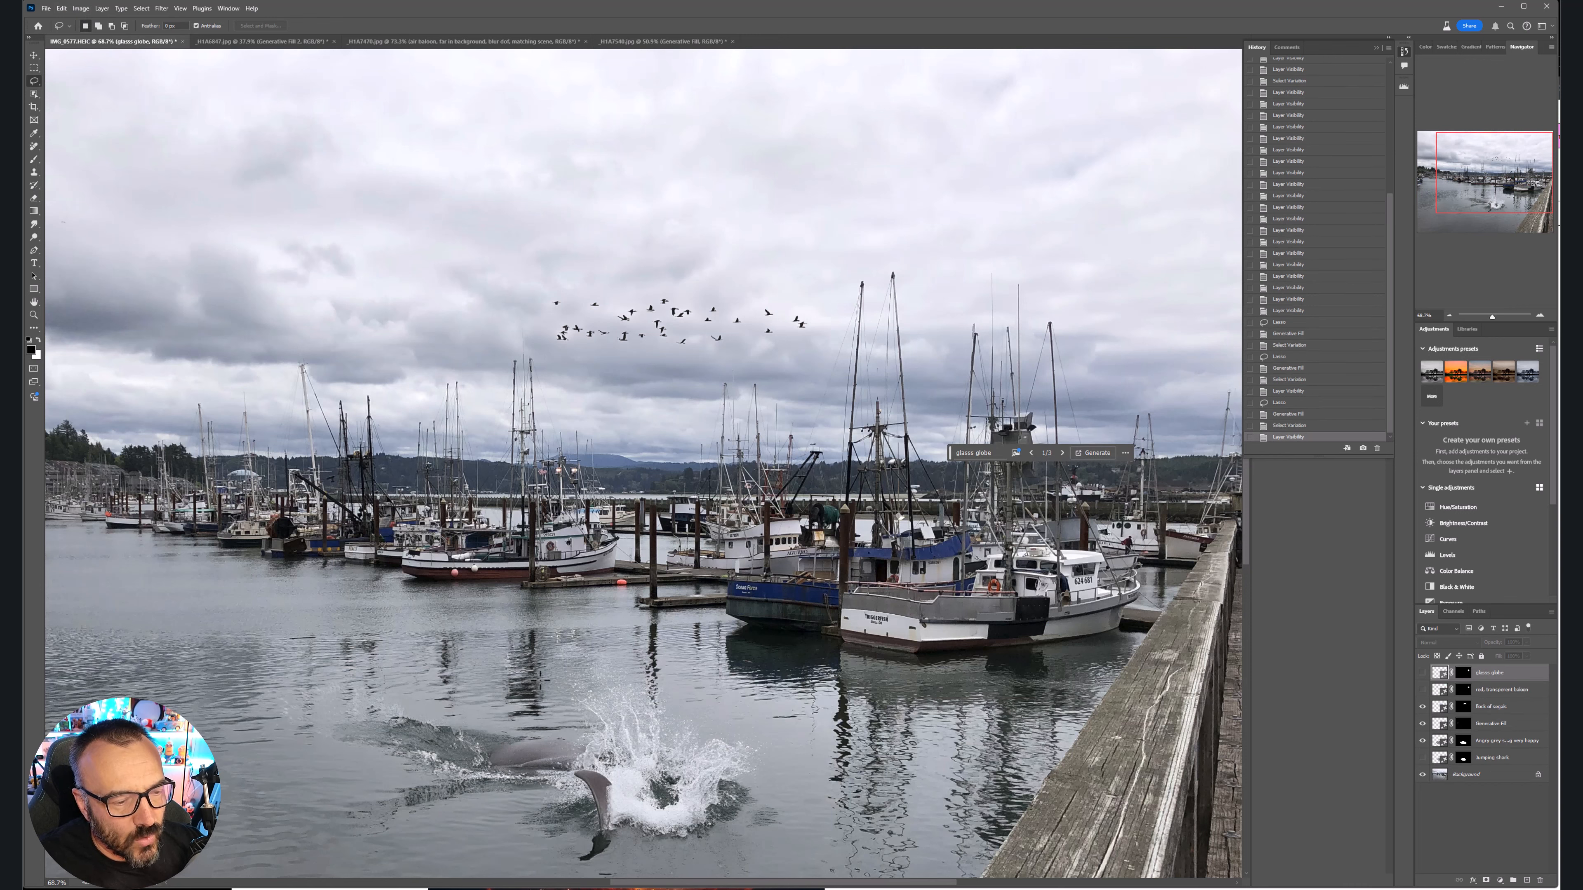
scroll(550, 613, "down", 5)
left_click_drag(597, 743, 740, 529)
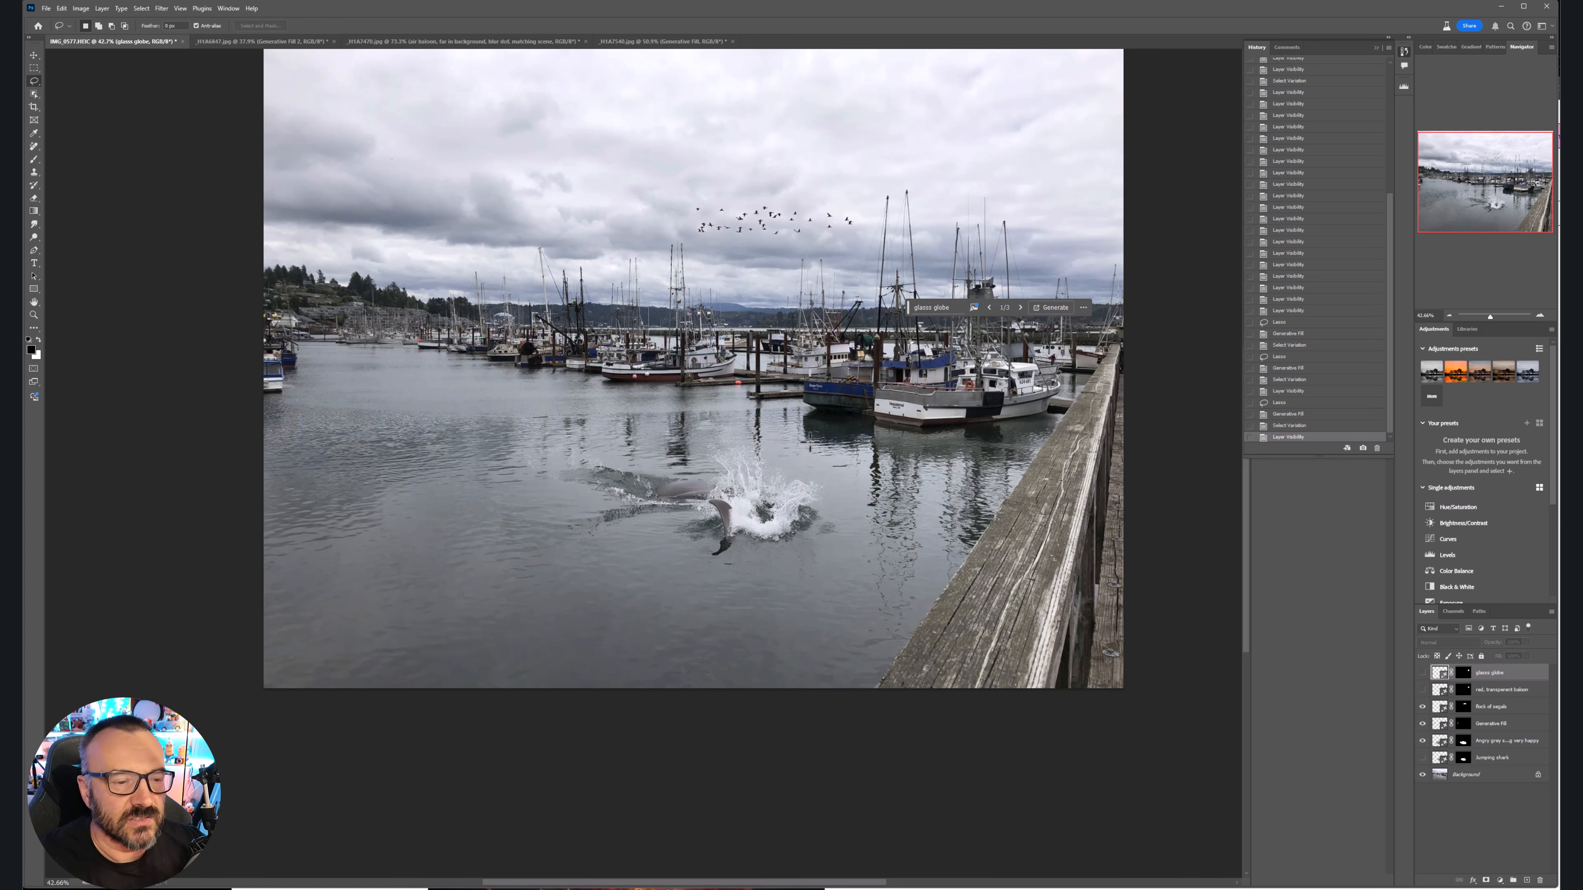
left_click(286, 41)
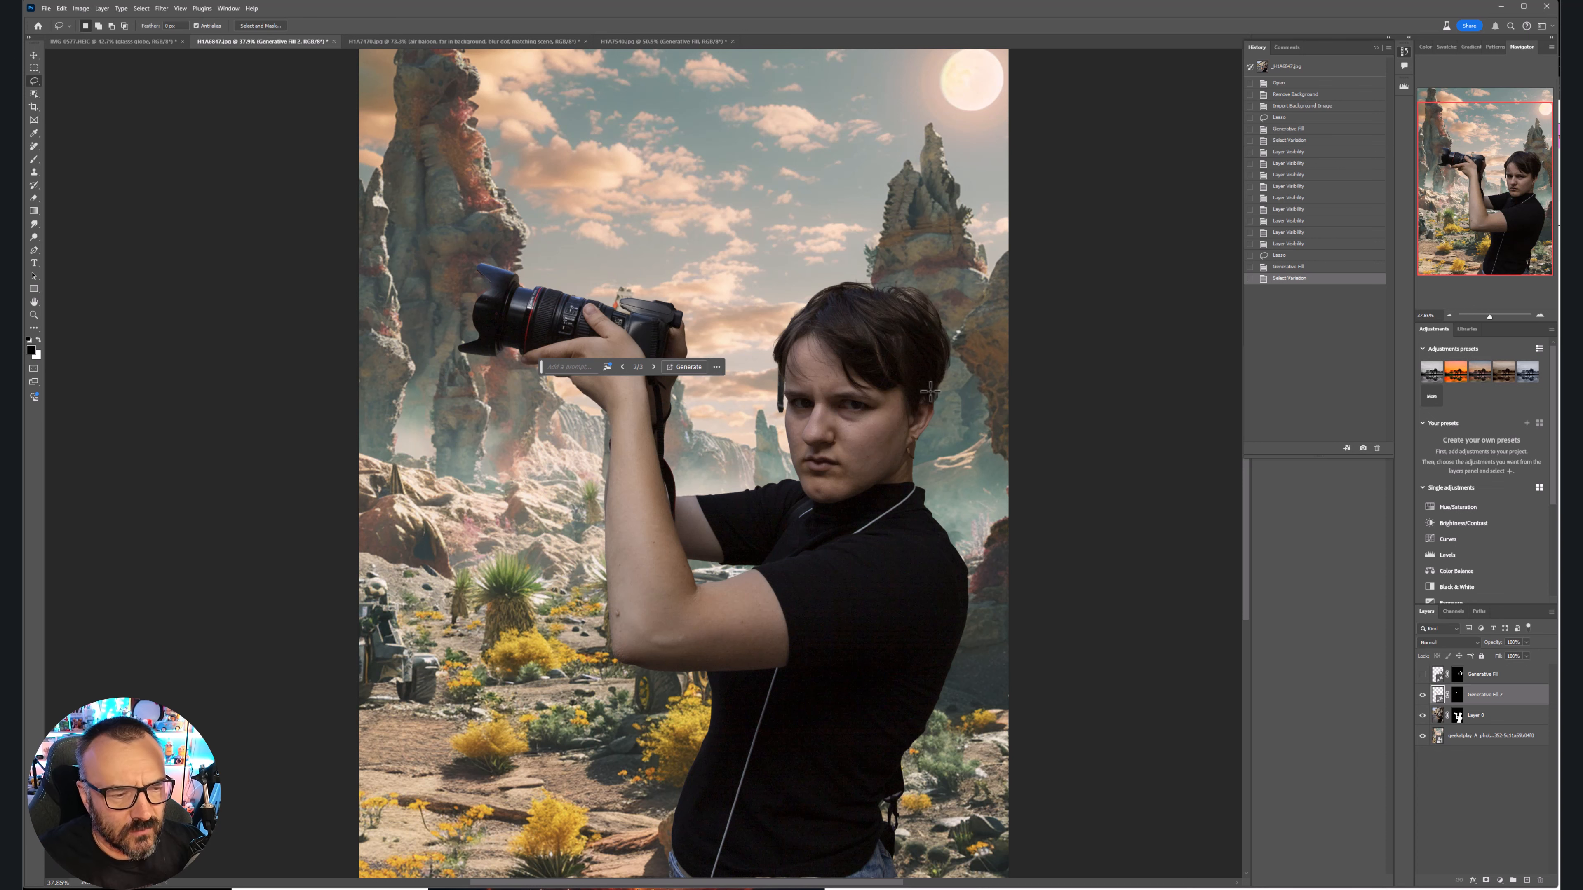
scroll(930, 392, "down", 3)
scroll(811, 317, "up", 1)
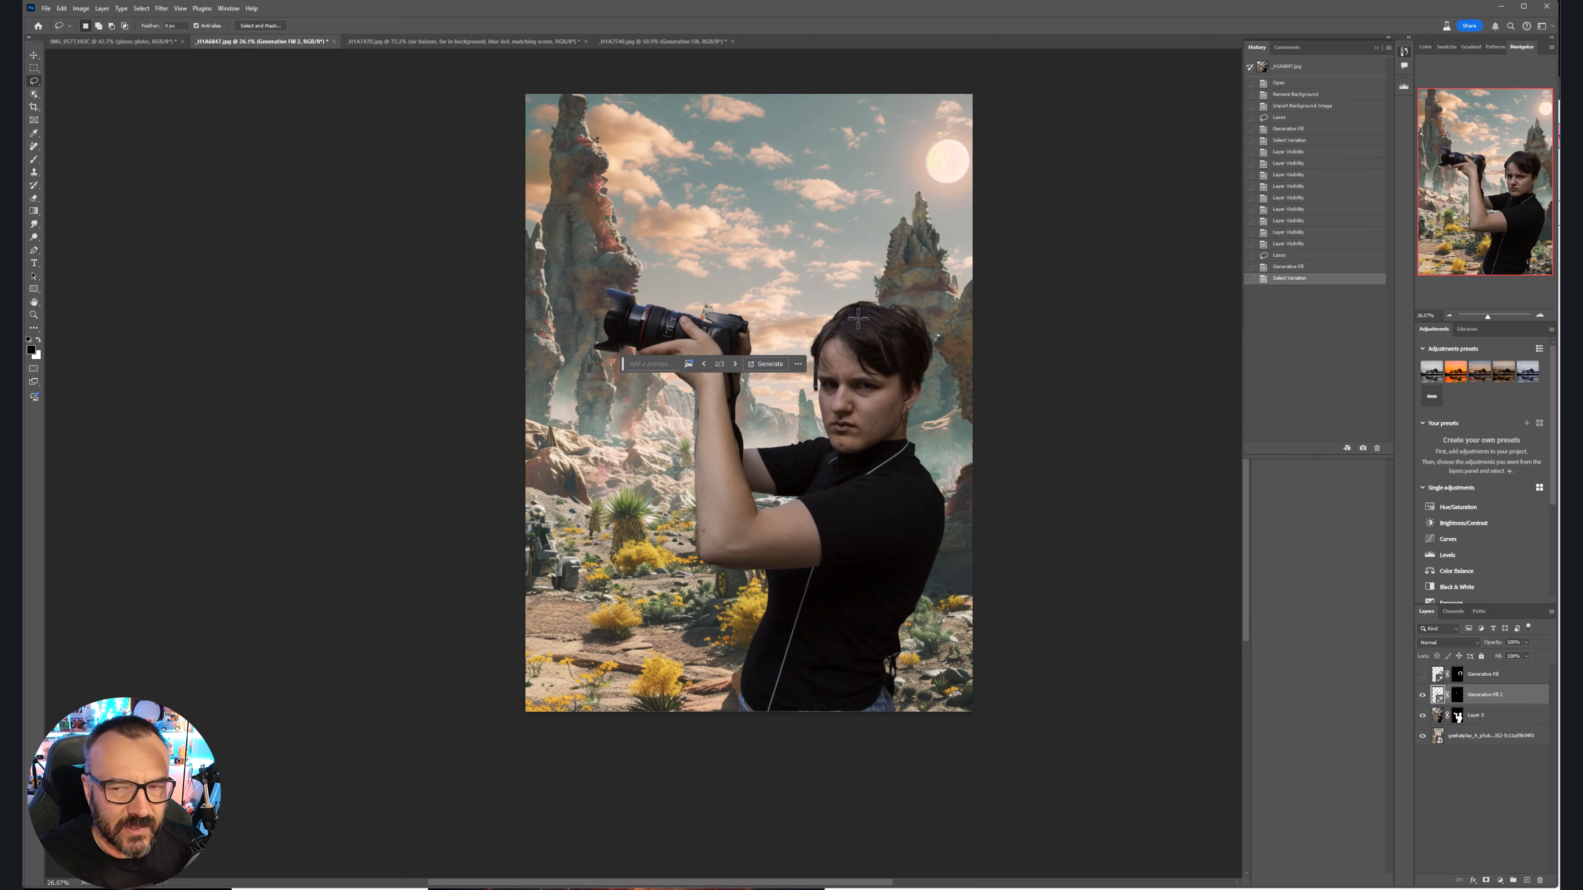
left_click(405, 42)
scroll(717, 385, "down", 2)
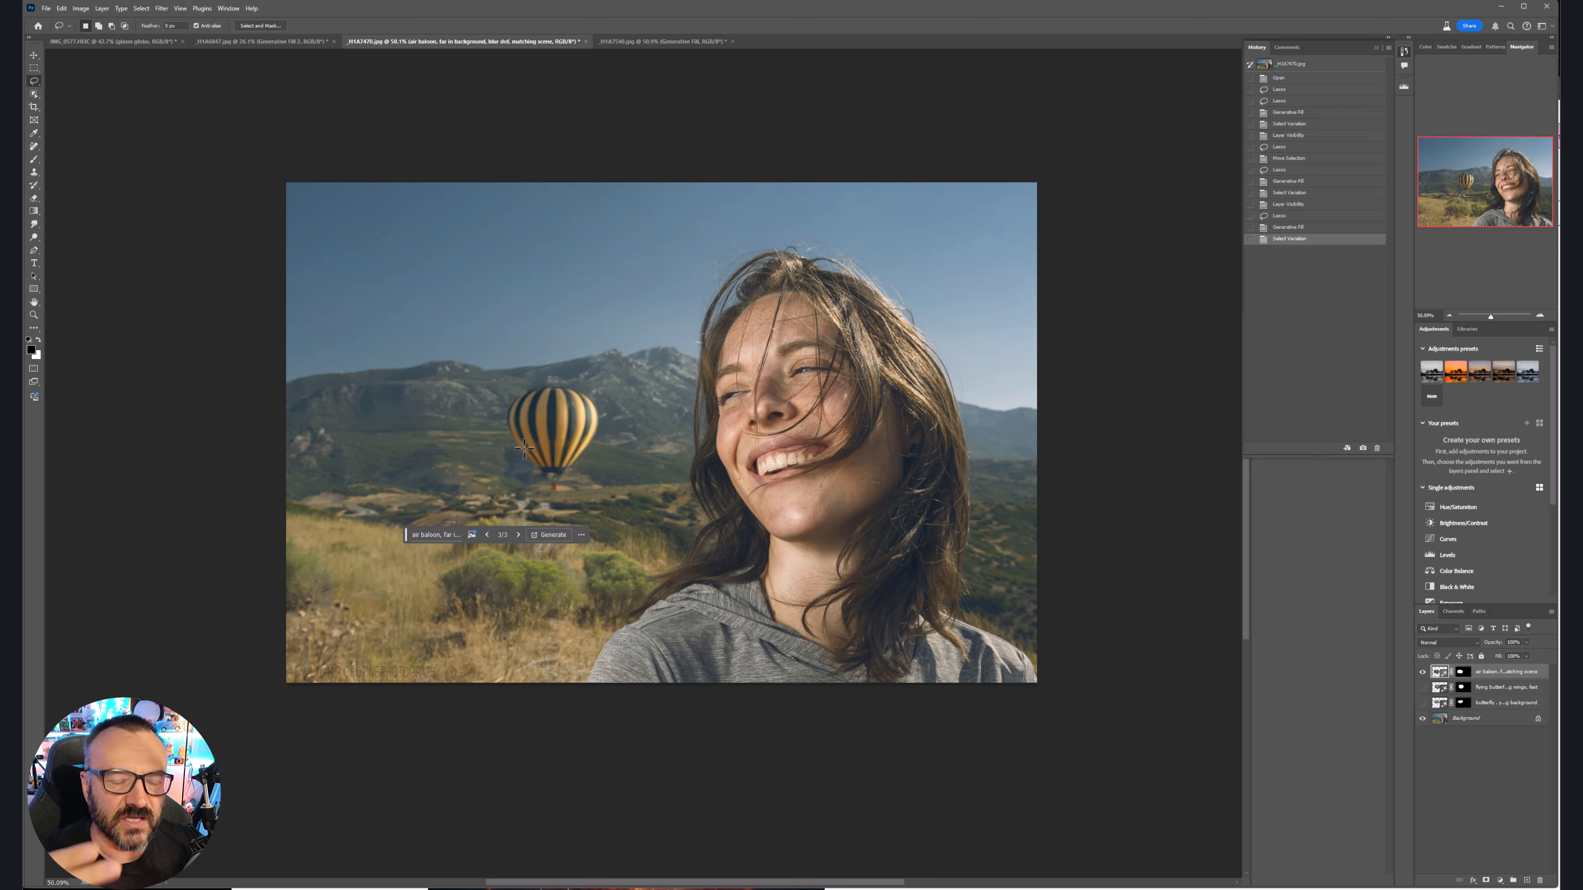
left_click(672, 41)
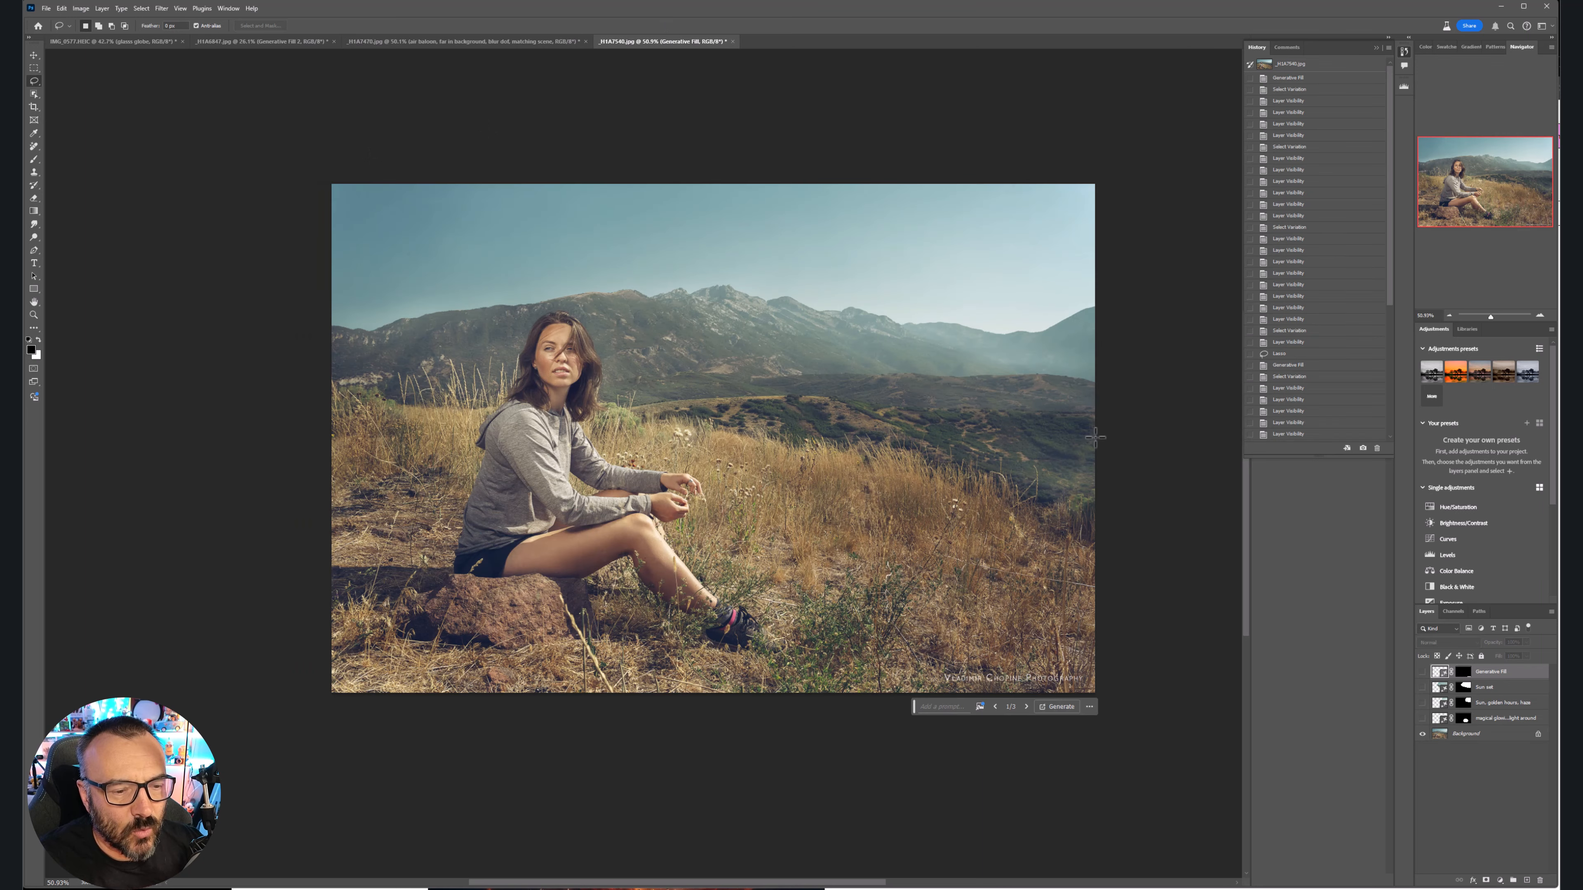